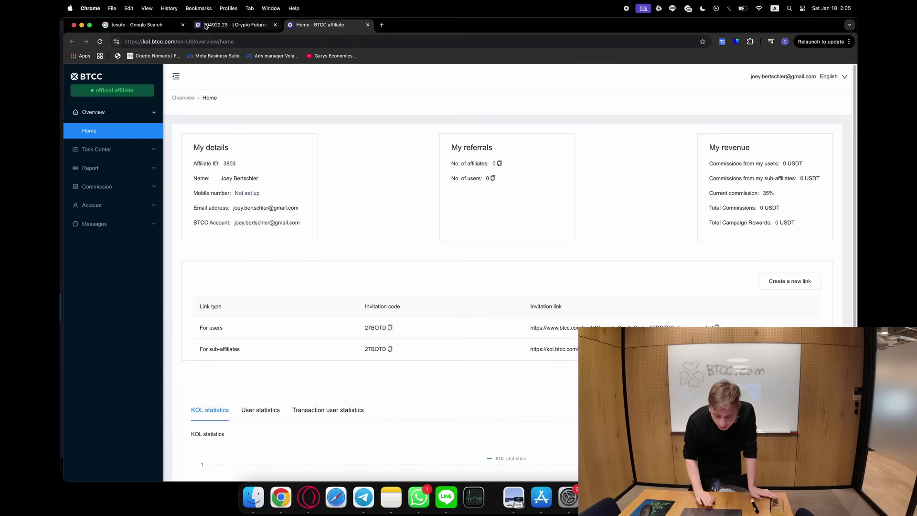
- Close the tesuto Google search tab, leaving the BTCUSDT futures trading page in front
click(133, 25)
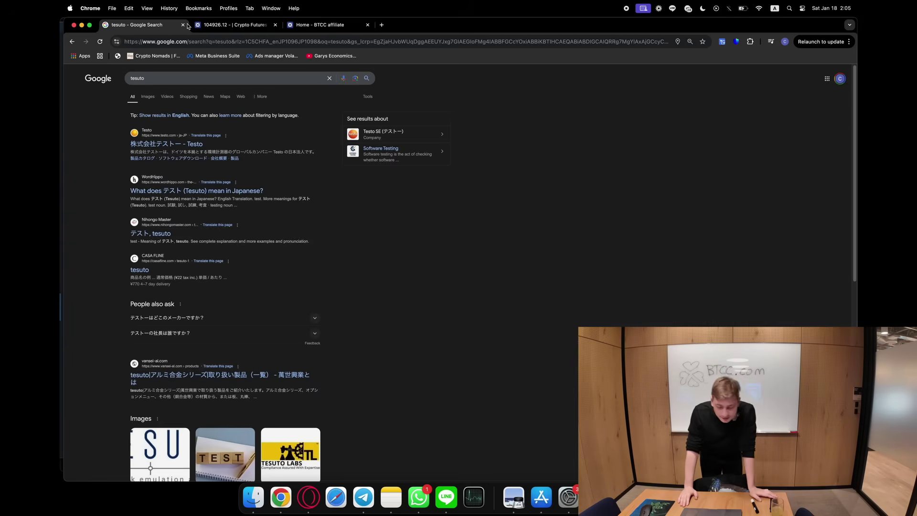
click(183, 25)
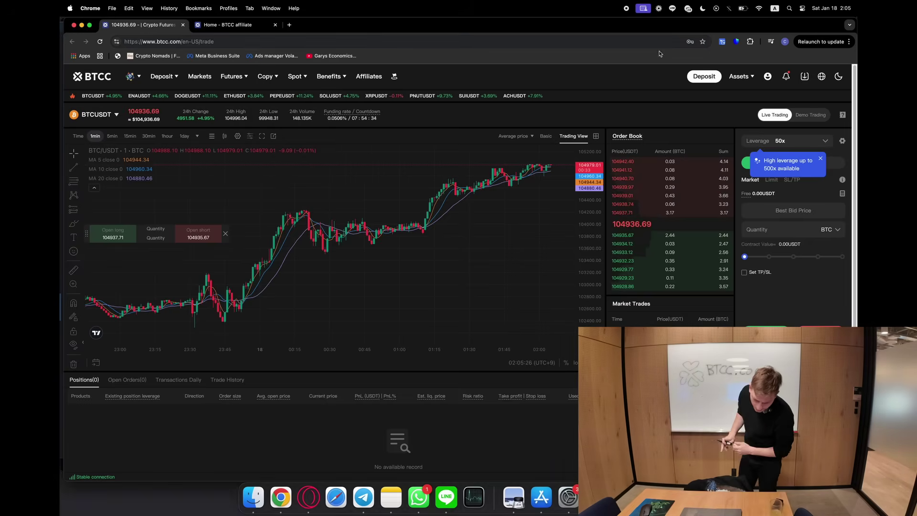
mouse_move(767, 77)
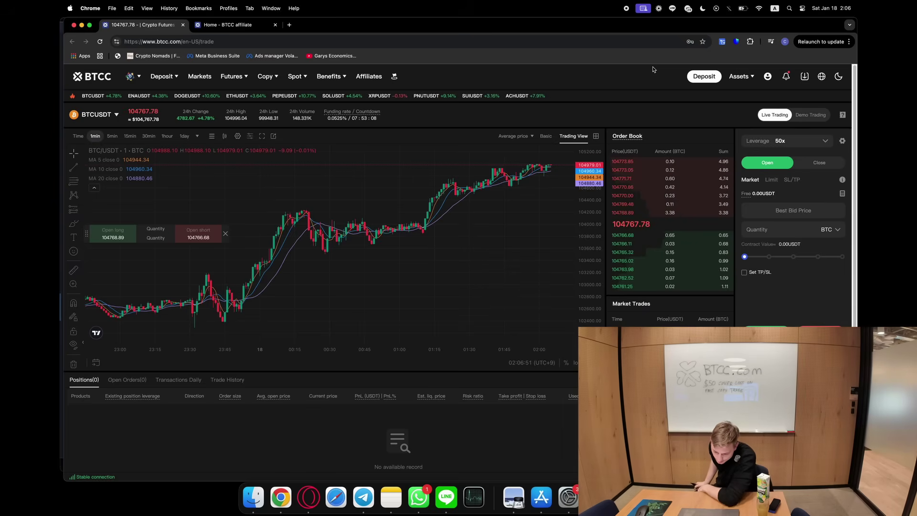
- Switch to the 'Home - BTCC affiliate' tab to view referrals, revenue and invitation links
click(239, 29)
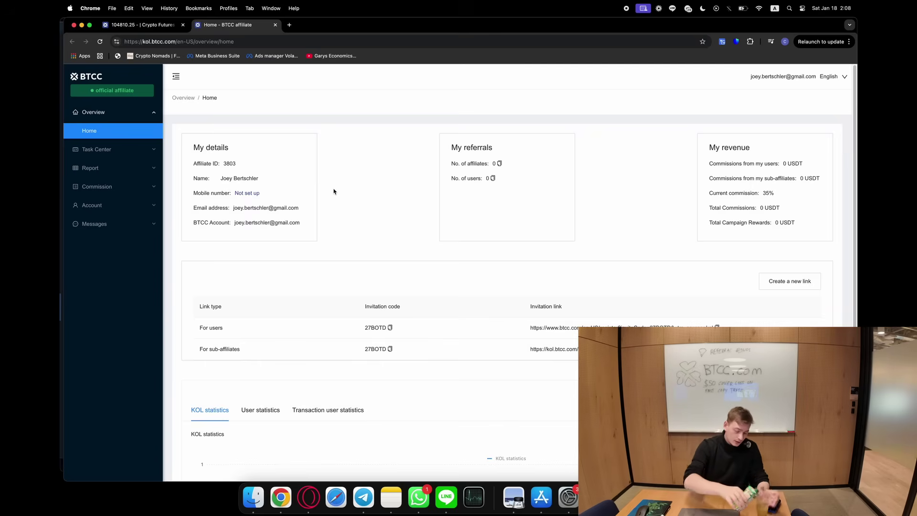
- Scroll through the affiliate invitation links and expand the Commission sidebar section
scroll(334, 192, down, 1)
scroll(334, 192, down, 5)
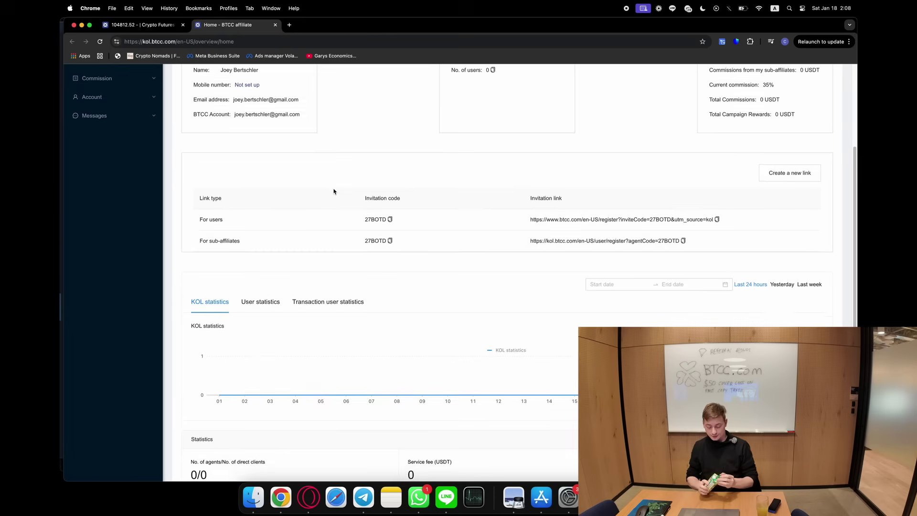
scroll(333, 191, up, 2)
scroll(333, 192, up, 4)
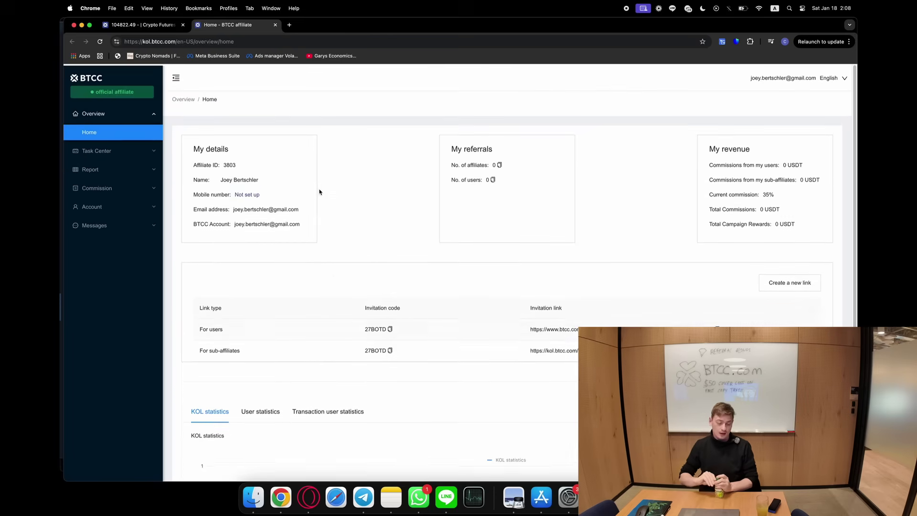
click(125, 188)
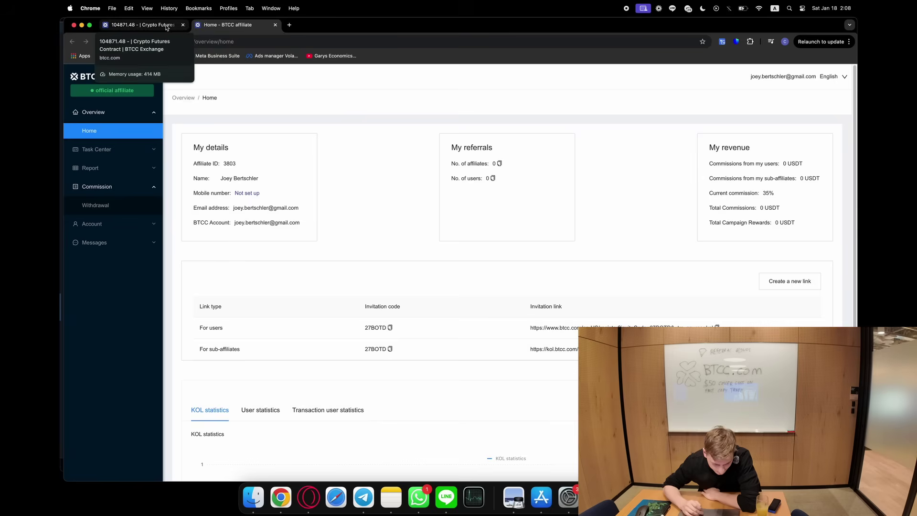
- Close the affiliate dashboard tab, briefly check Telegram, then return to the browser
click(275, 25)
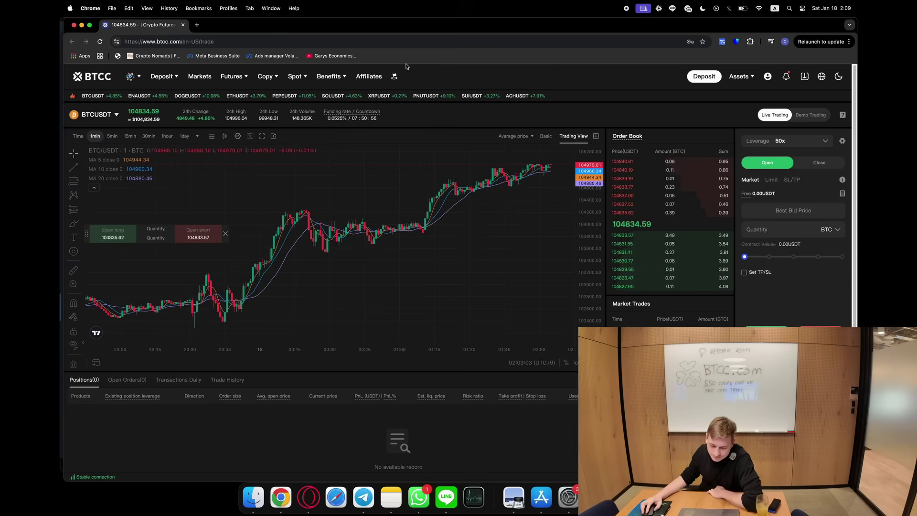
mouse_move(753, 79)
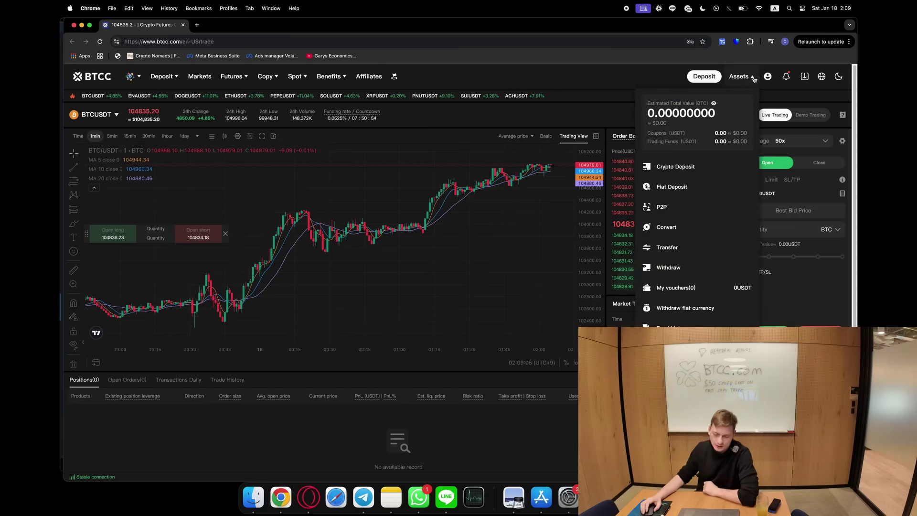
mouse_move(268, 77)
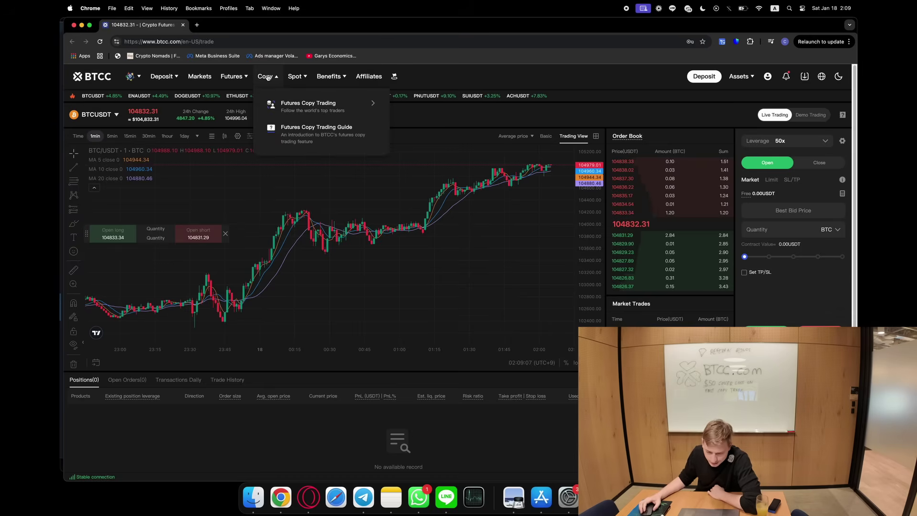
mouse_move(342, 113)
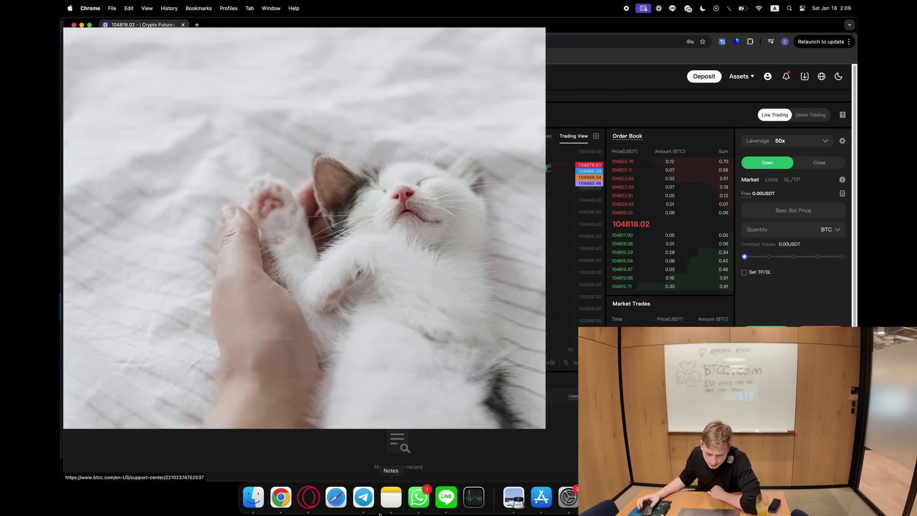
click(363, 497)
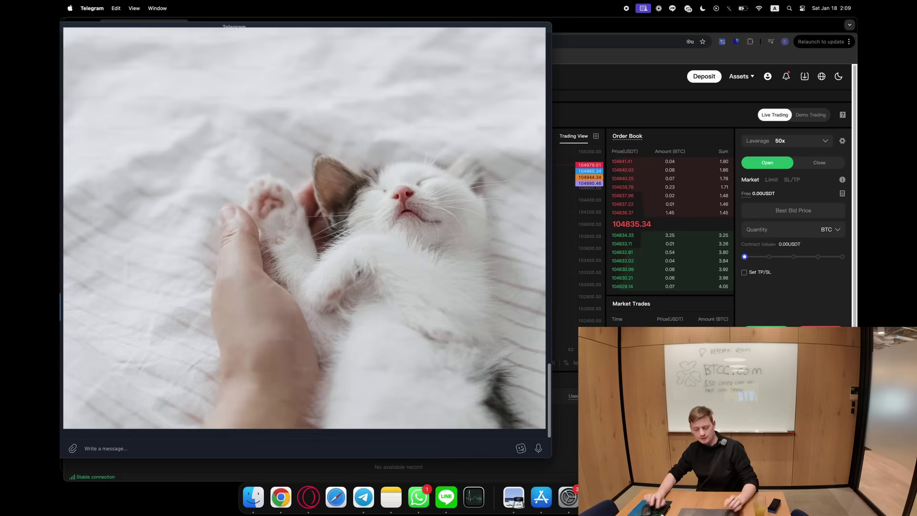
click(610, 92)
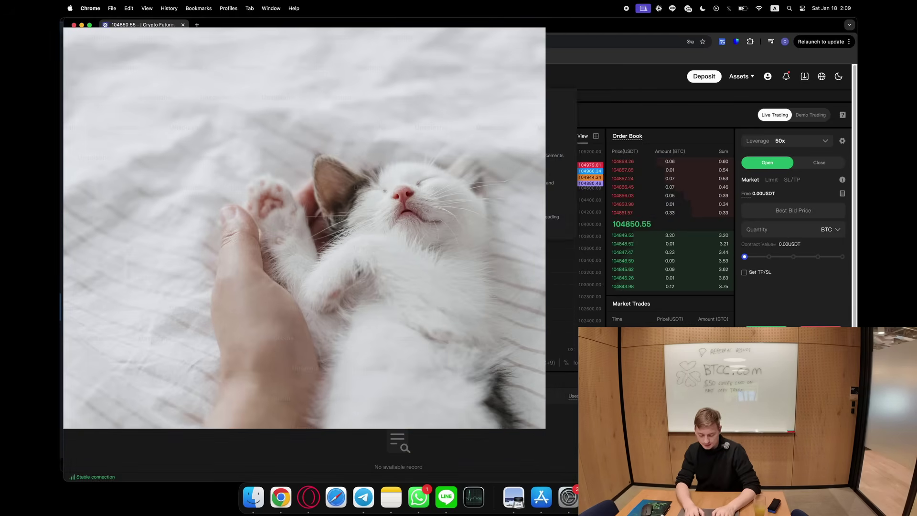
- Open the Futures Copy Trading Guide from the Copy menu in a new tab
mouse_move(306, 76)
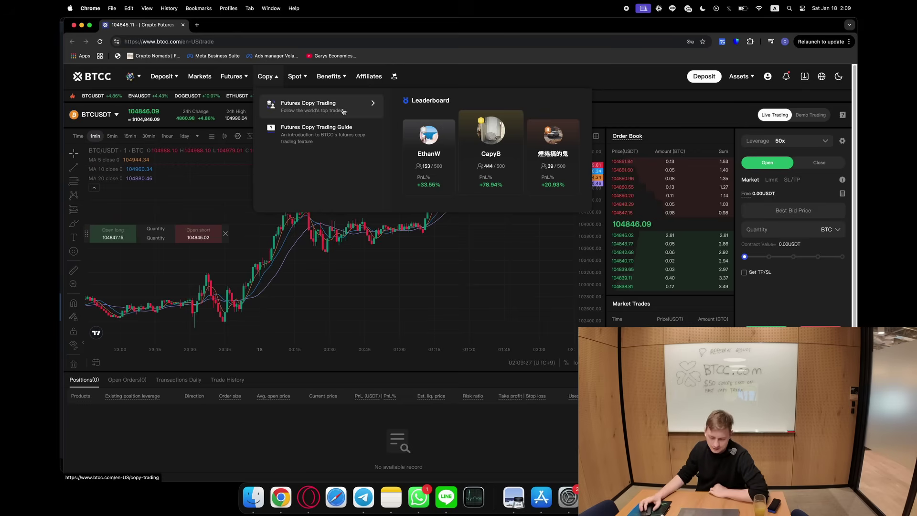
right_click(342, 132)
click(372, 135)
- Open YouTube in a new tab and search for 'btcc copy trading guide'
click(267, 24)
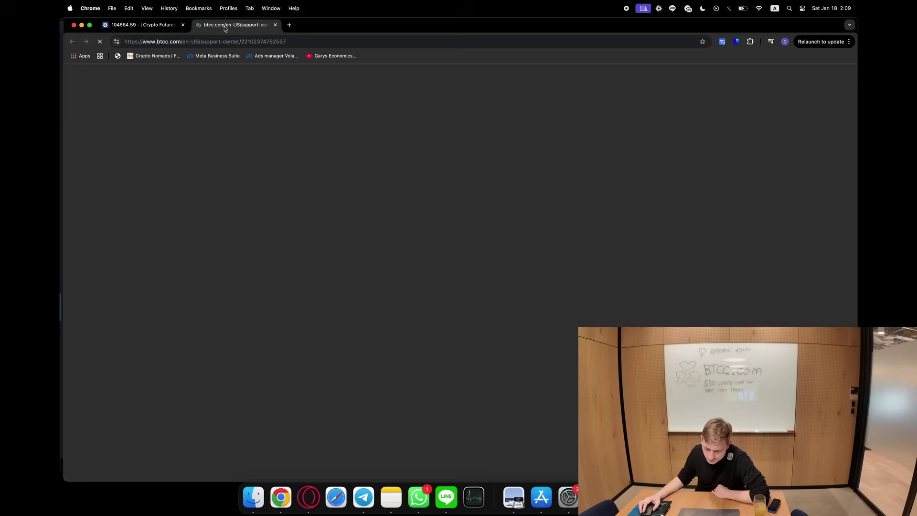
click(289, 25)
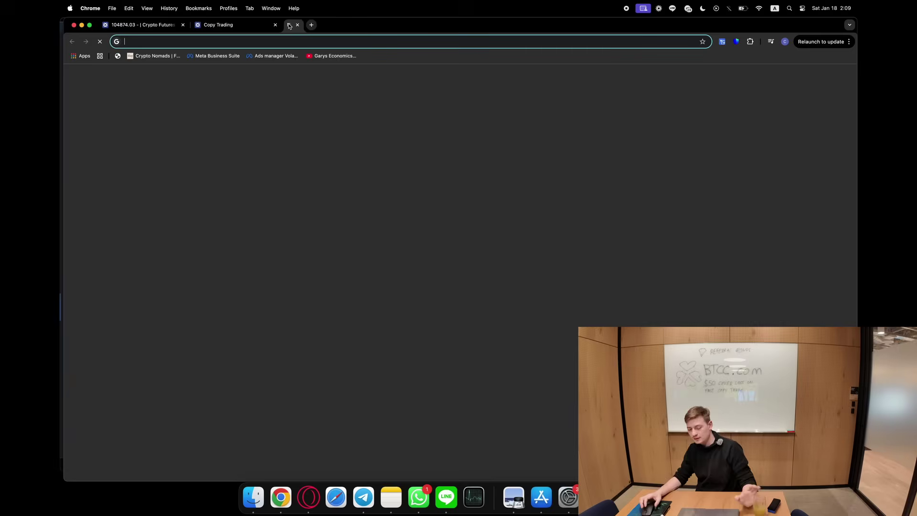
text(yout)
key(Return)
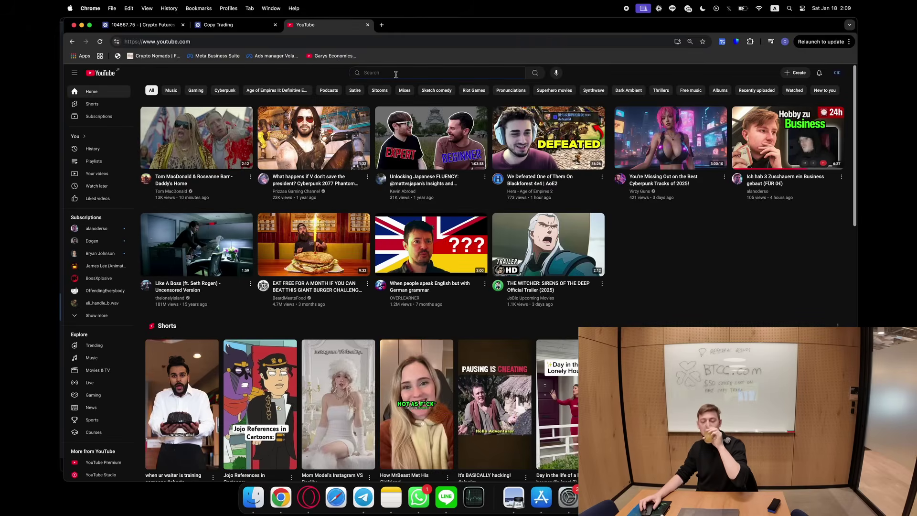
text(btc)
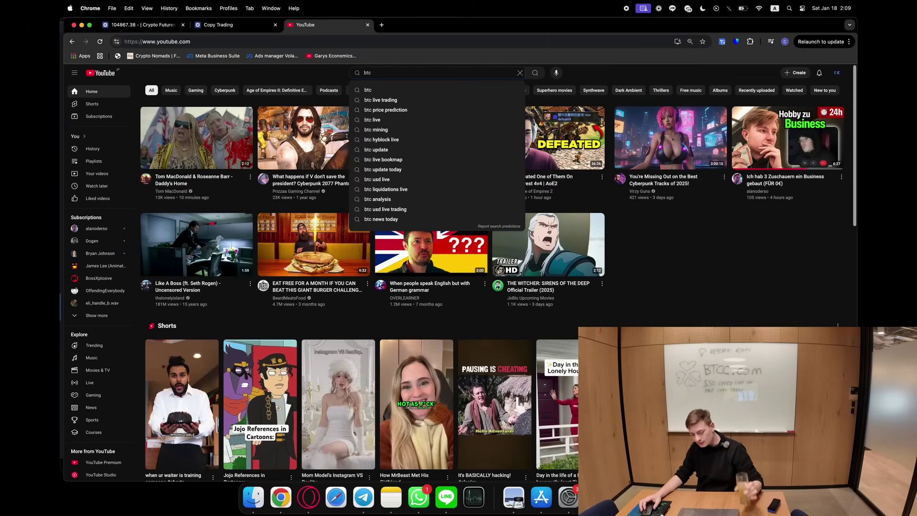
text(c copy trading guid)
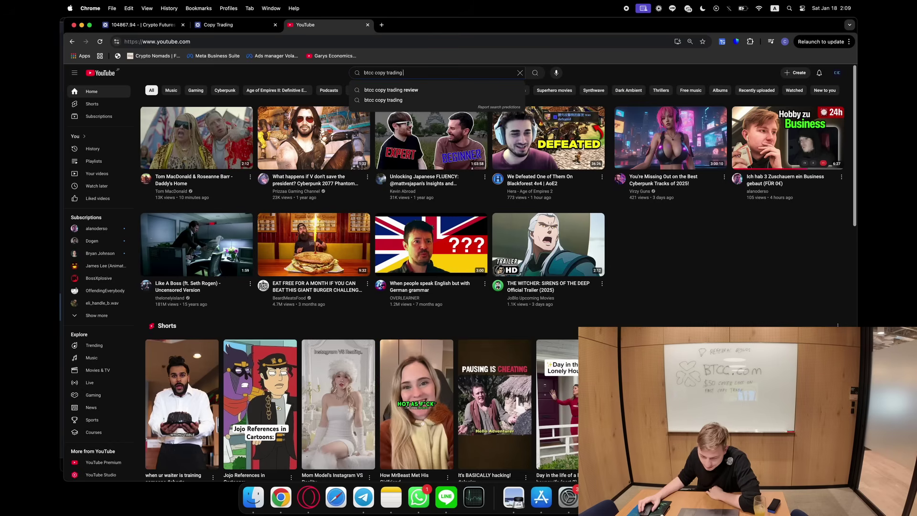
text(e)
key(Return)
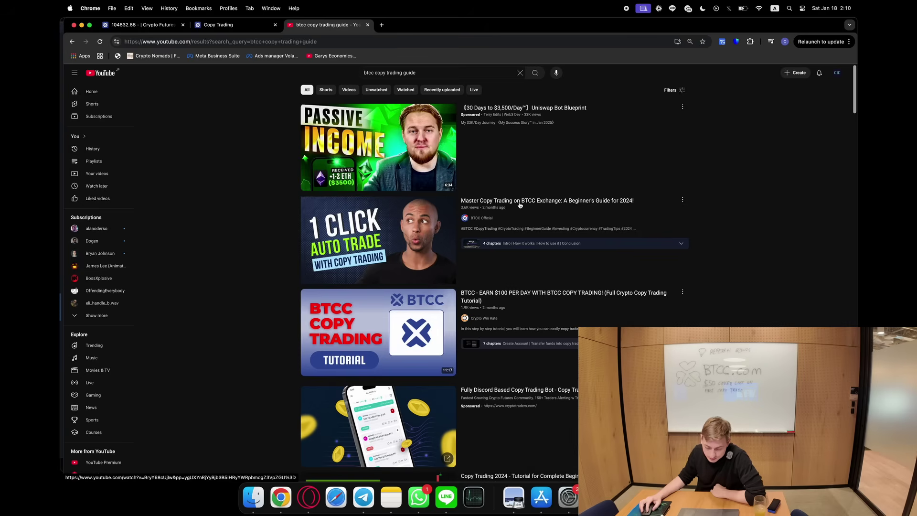
- Play the 'Master Copy Trading on BTCC Exchange' video, scrubbing to about 0:59 and resuming
mouse_move(406, 235)
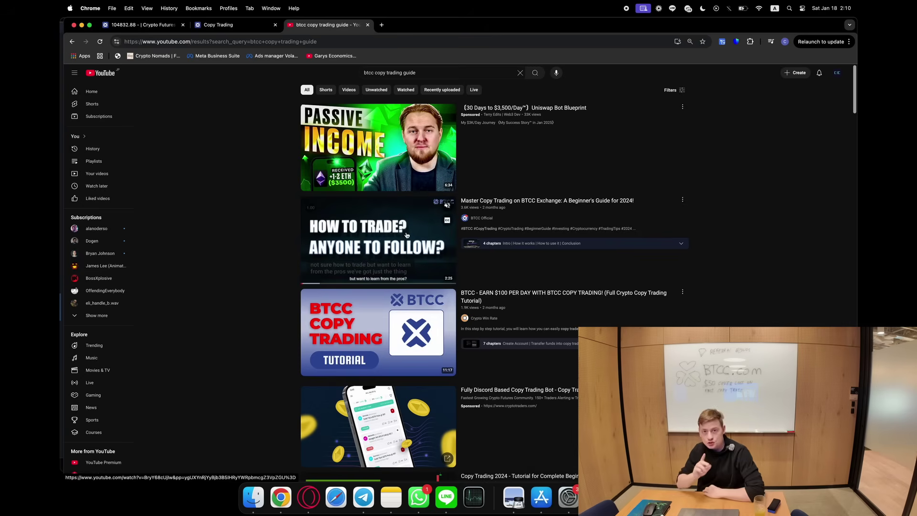
click(406, 235)
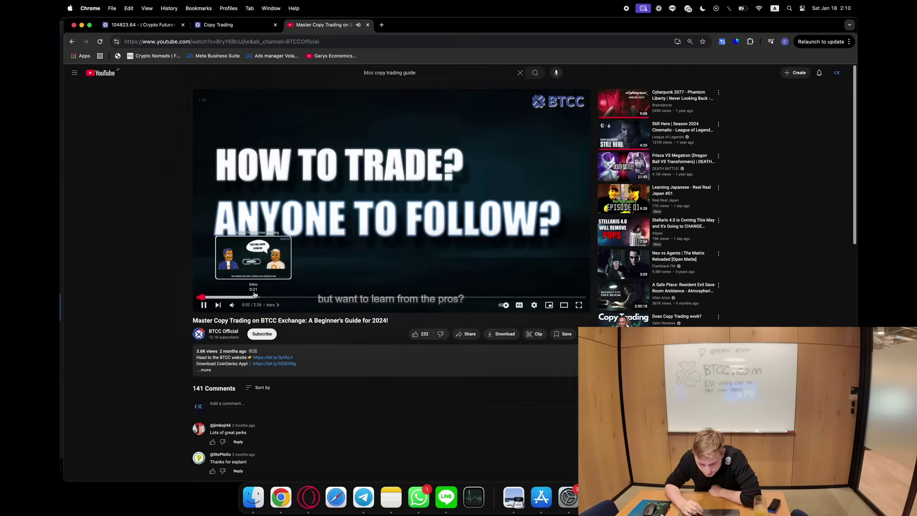
click(249, 297)
click(265, 297)
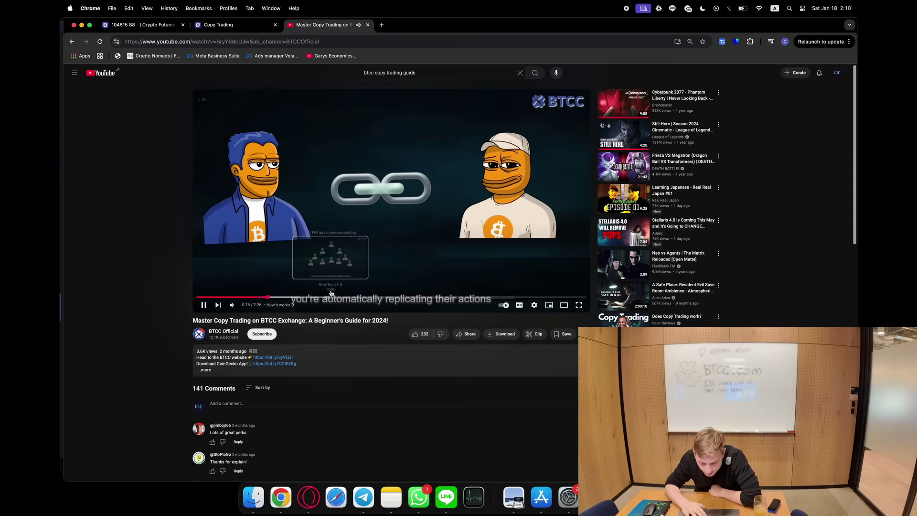
click(329, 297)
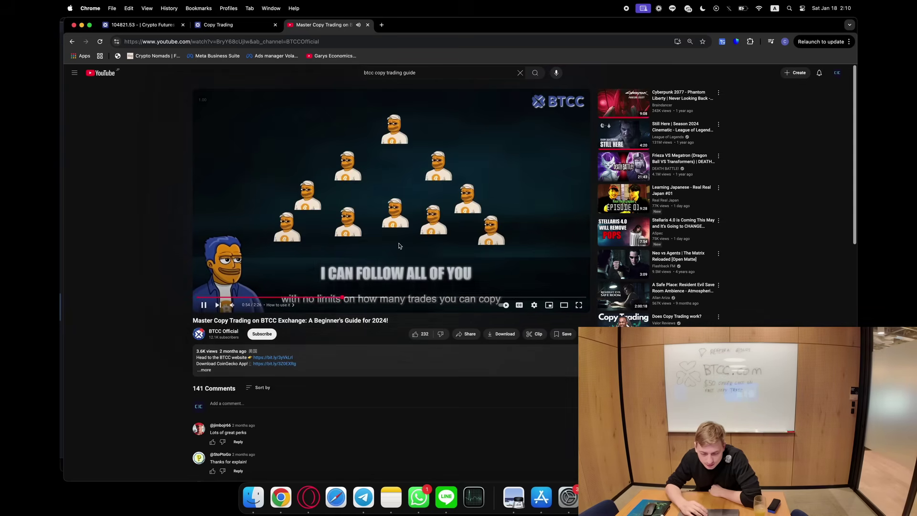
drag(358, 297, 366, 297)
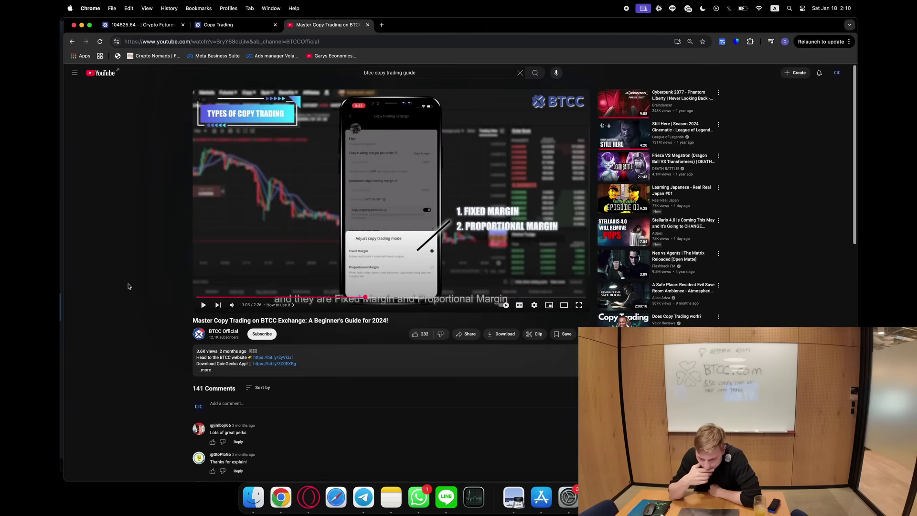
click(359, 297)
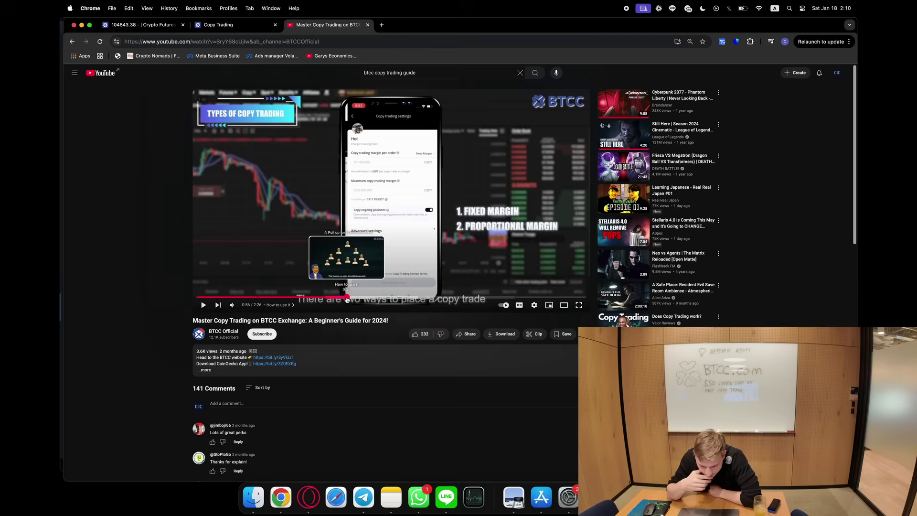
drag(346, 298, 354, 298)
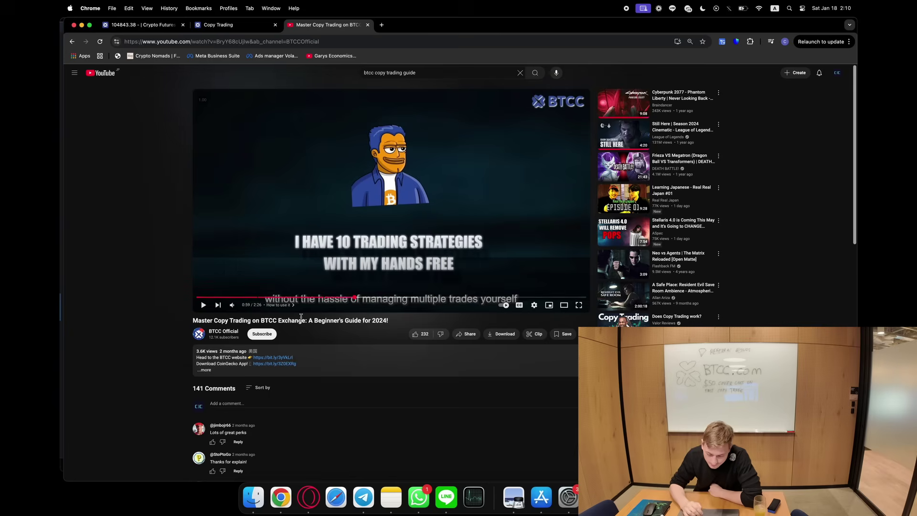
key(space)
key(space)
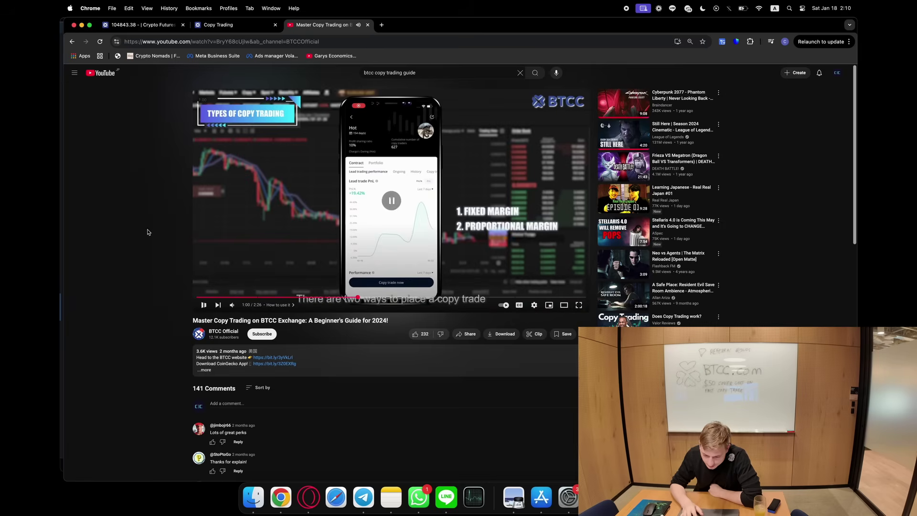
- Check the other BTCC tabs, skip the video ahead 20 seconds, then view the Copy Trading support page
click(238, 25)
click(151, 27)
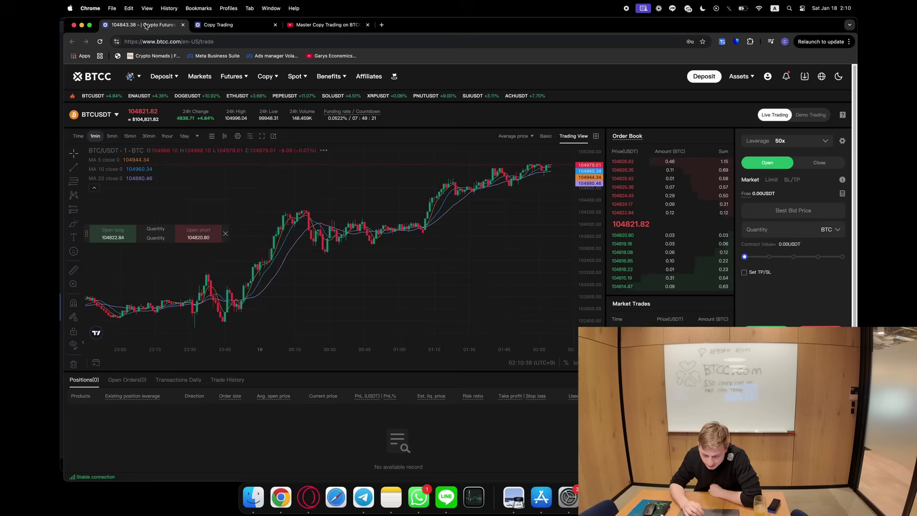
click(325, 25)
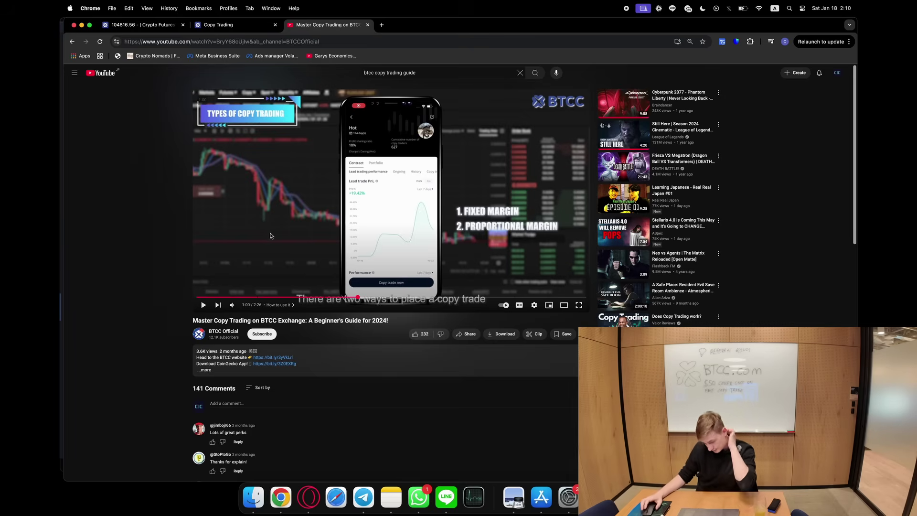
key(l)
key(l)
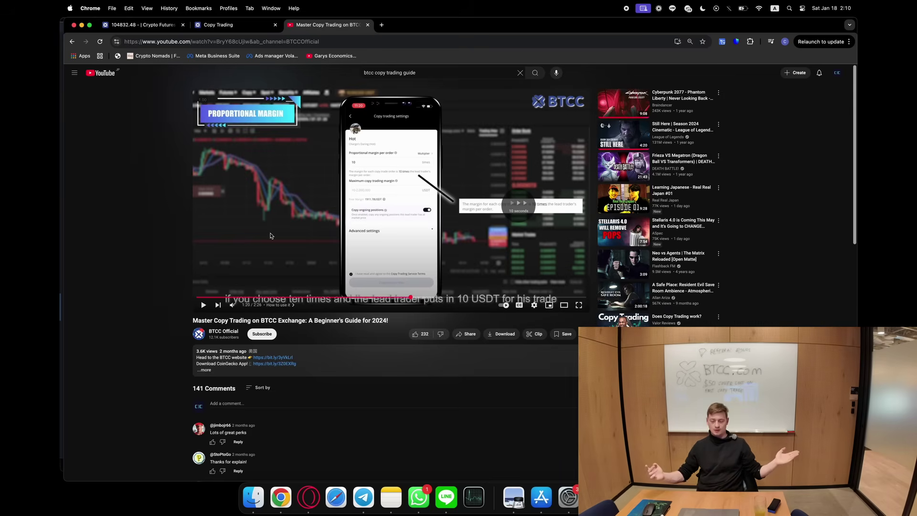
key(l)
key(l)
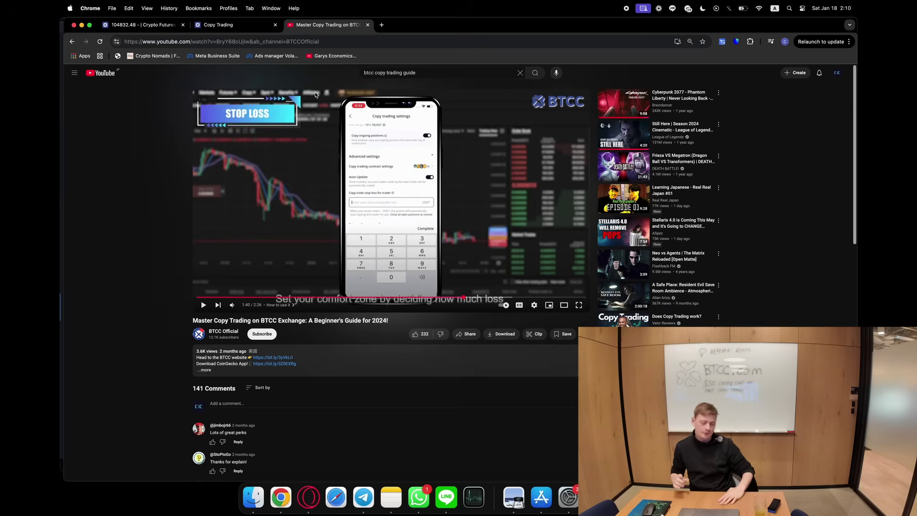
click(253, 25)
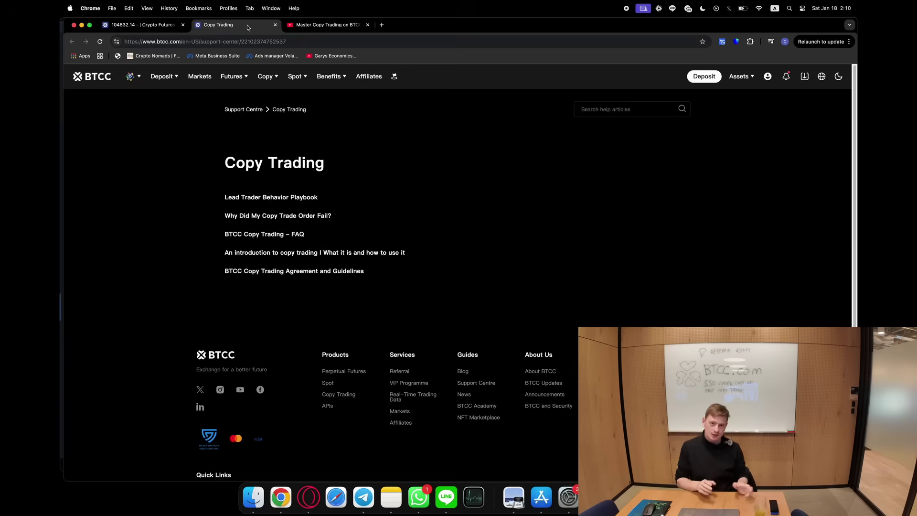
- From the futures trading tab, go to Futures Copy Trading through the Copy menu
click(142, 26)
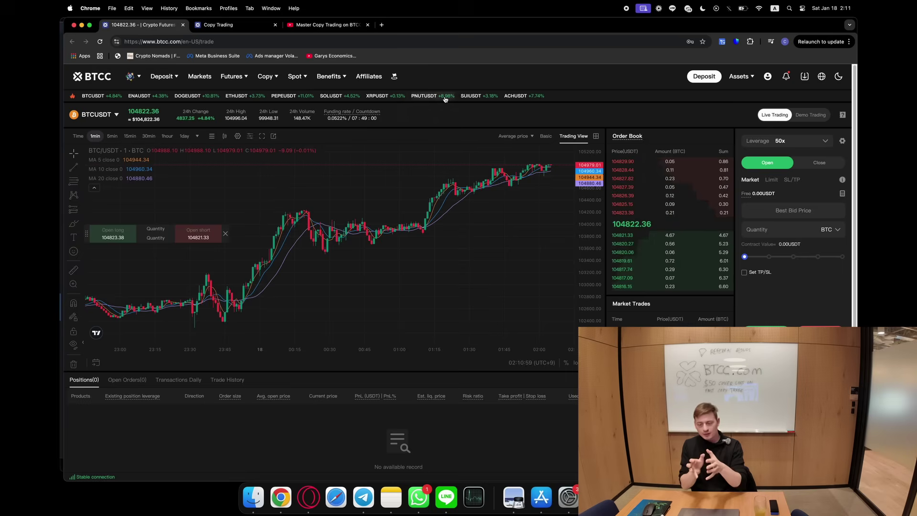
mouse_move(303, 78)
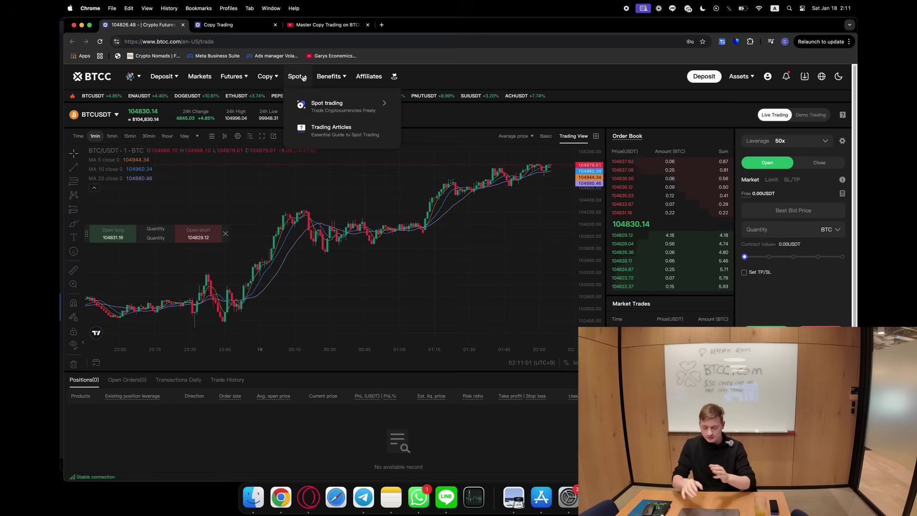
mouse_move(261, 75)
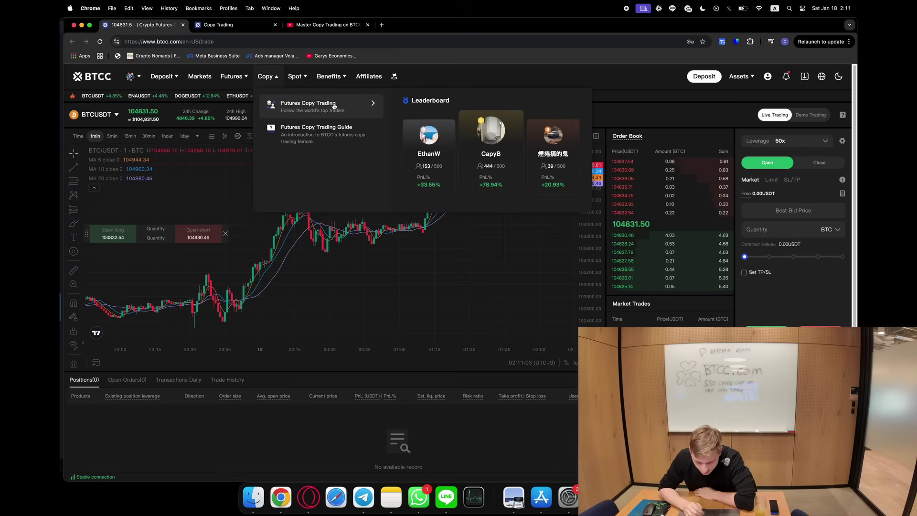
click(334, 105)
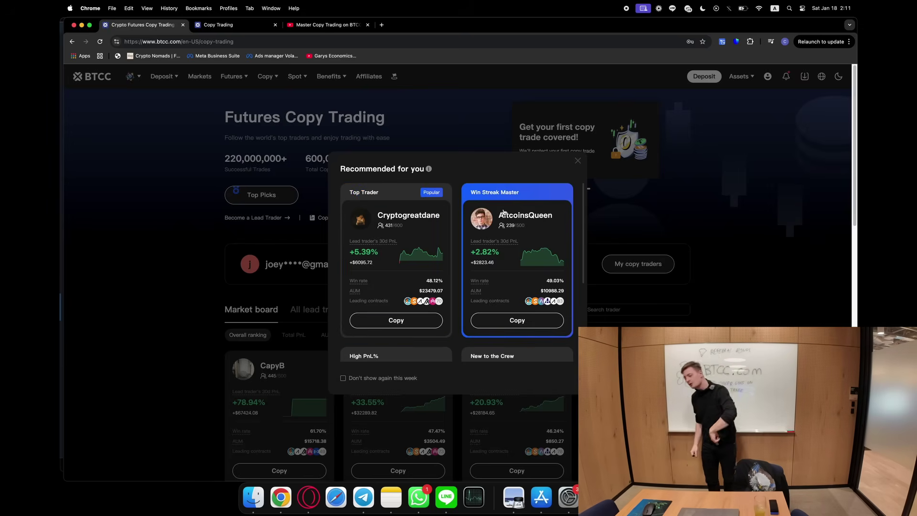
- Scroll through the Recommended for you lead-trader cards and check the 30d PnL info tooltip
scroll(504, 212, down, 2)
scroll(504, 212, down, 3)
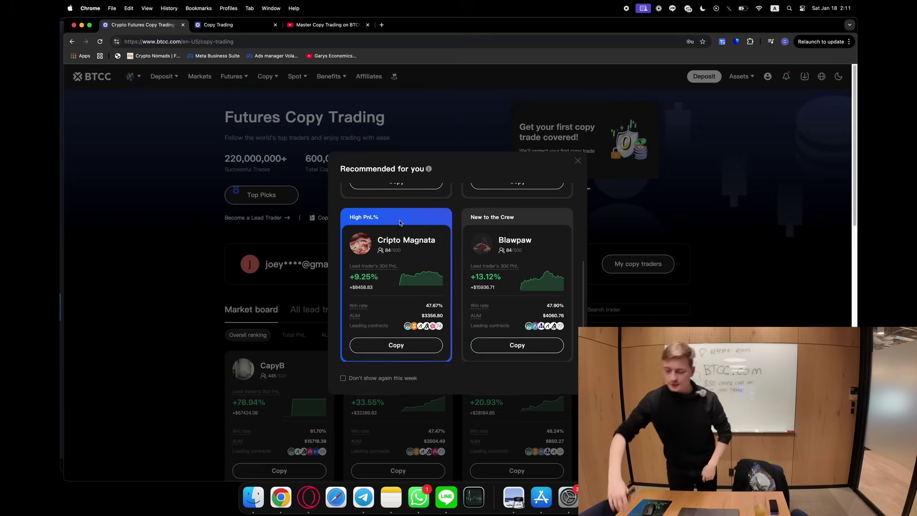
scroll(536, 240, up, 5)
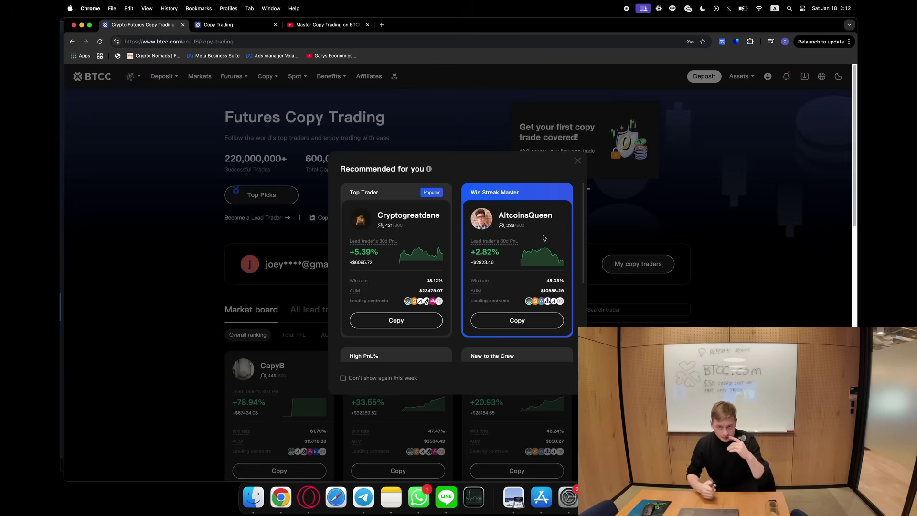
scroll(543, 237, down, 3)
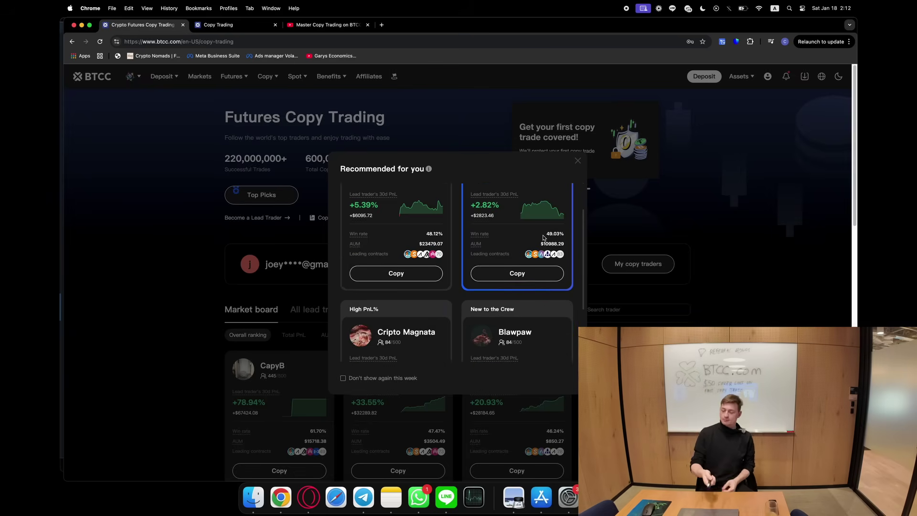
scroll(543, 237, up, 3)
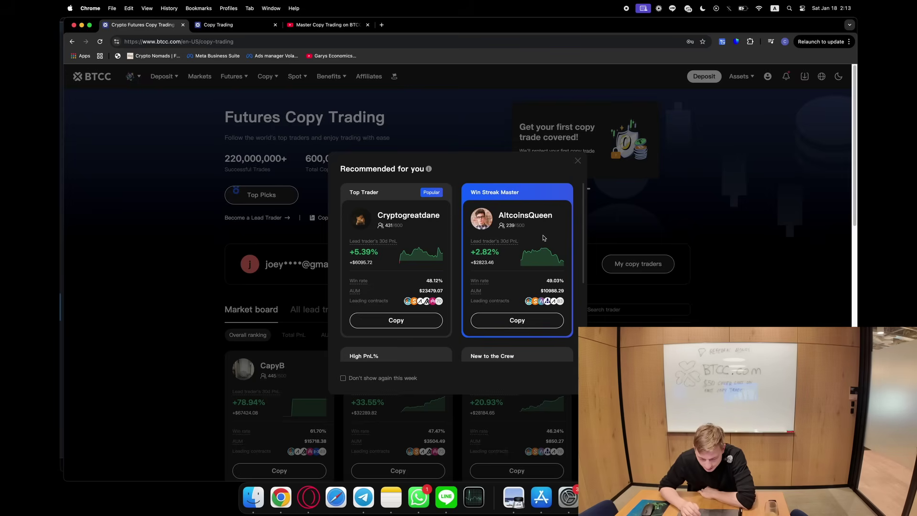
mouse_move(429, 170)
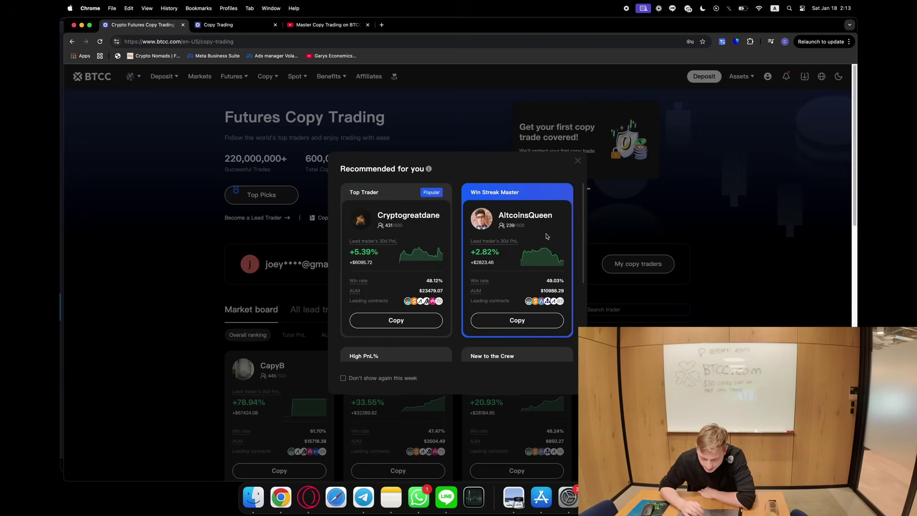
mouse_move(382, 241)
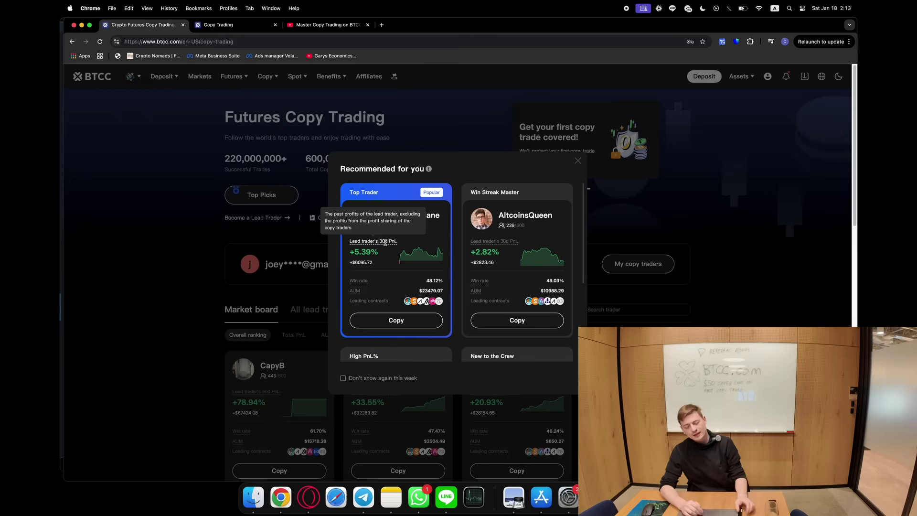
- Look over the remaining recommended traders, then close the Recommended for you popup
scroll(429, 258, down, 3)
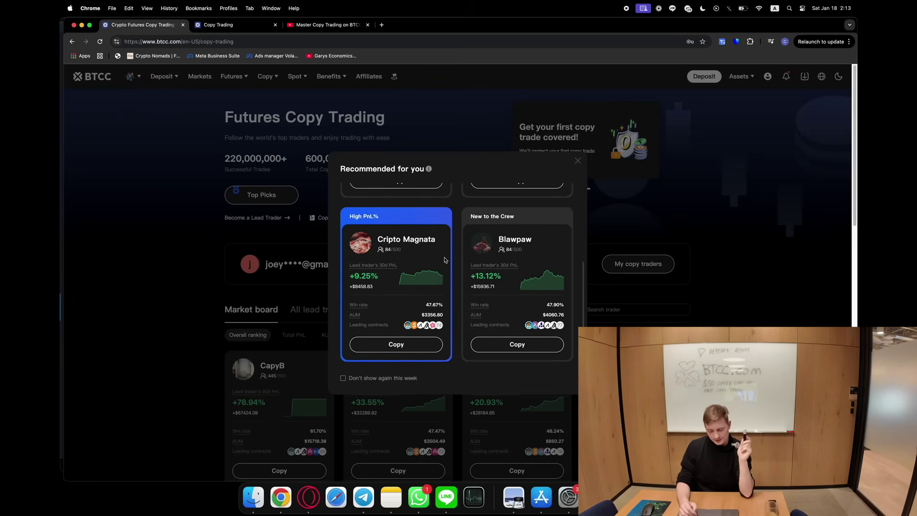
scroll(444, 259, up, 3)
scroll(439, 253, down, 3)
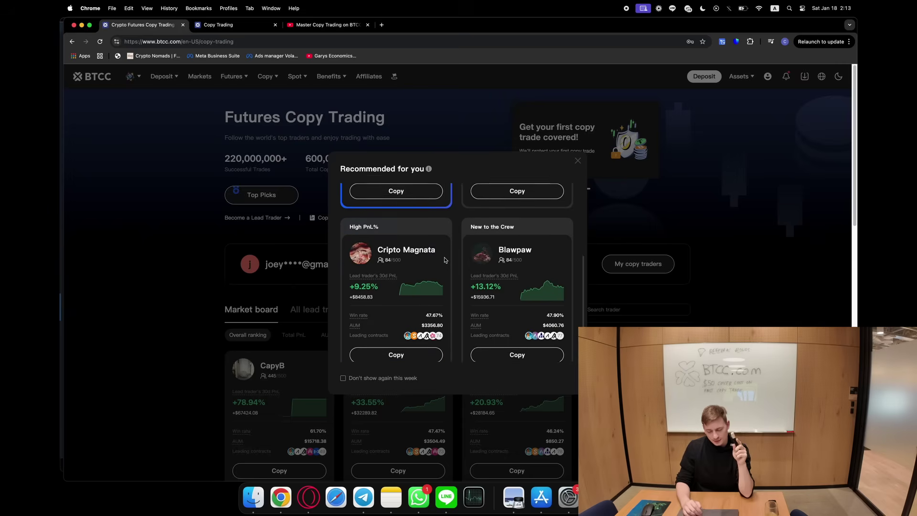
scroll(432, 241, up, 3)
scroll(430, 236, down, 1)
scroll(430, 237, down, 2)
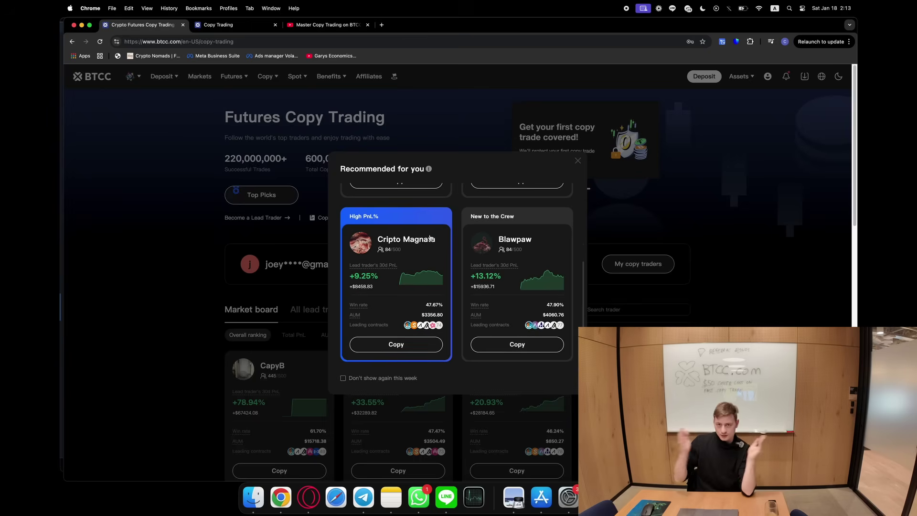
scroll(430, 237, down, 1)
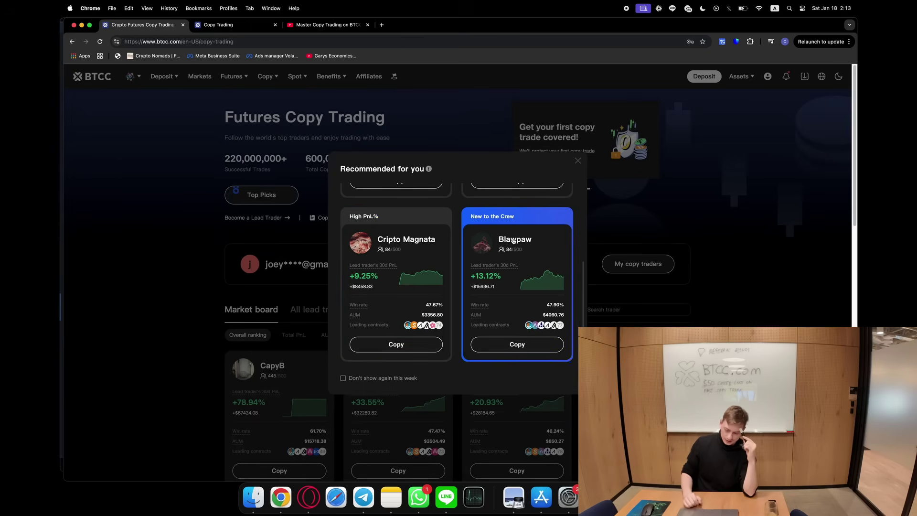
scroll(512, 238, up, 3)
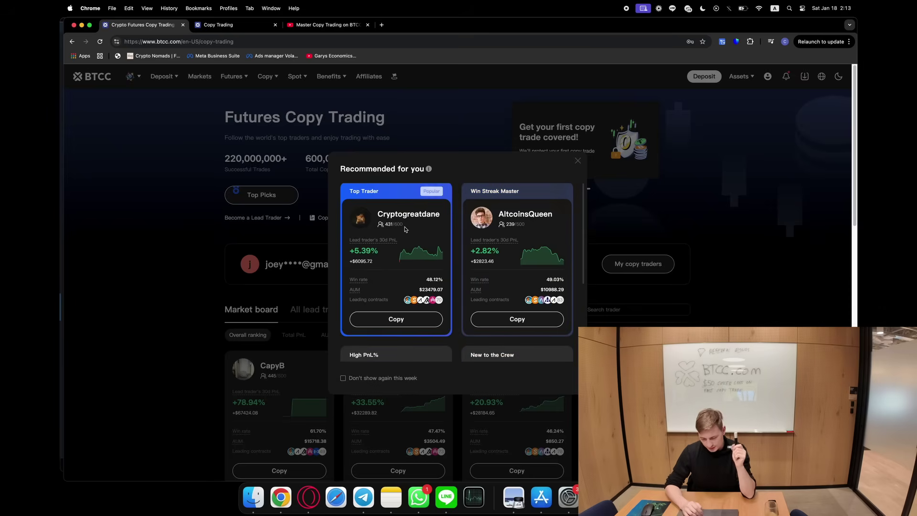
scroll(405, 229, down, 3)
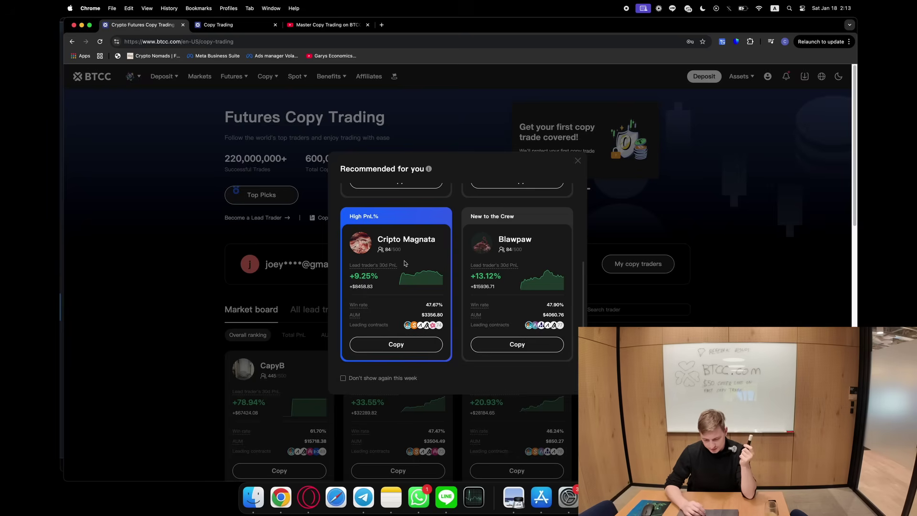
click(577, 162)
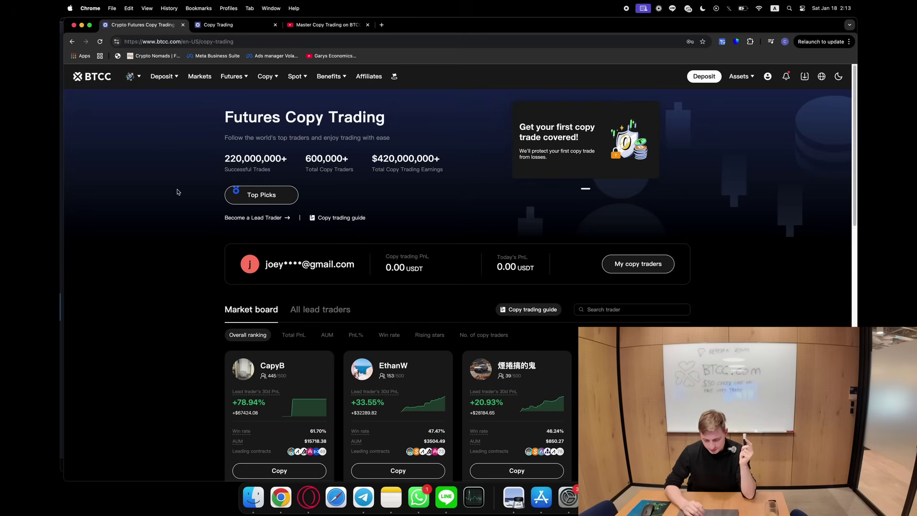
scroll(177, 192, down, 2)
scroll(258, 159, up, 2)
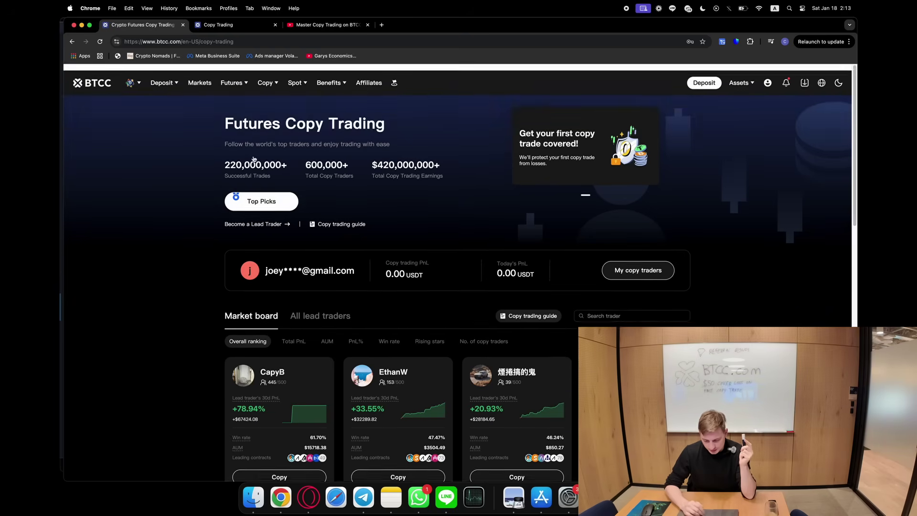
click(268, 196)
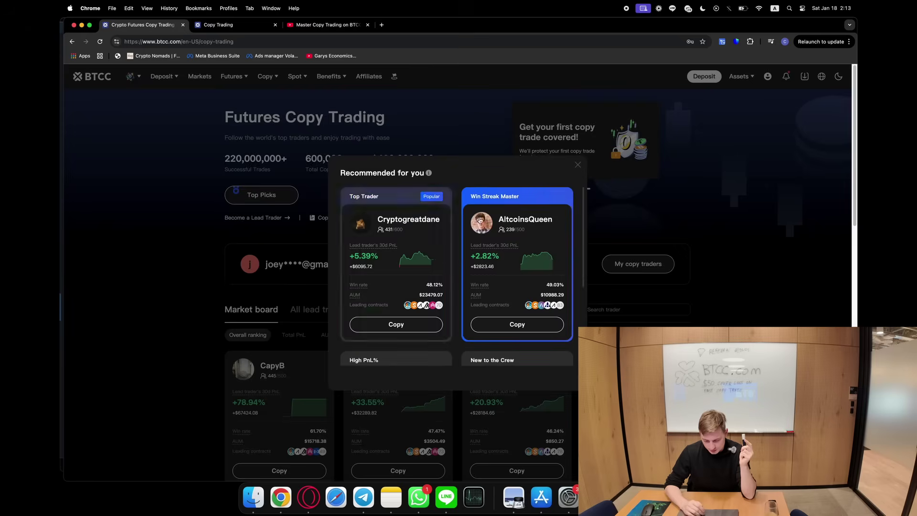
scroll(518, 249, down, 3)
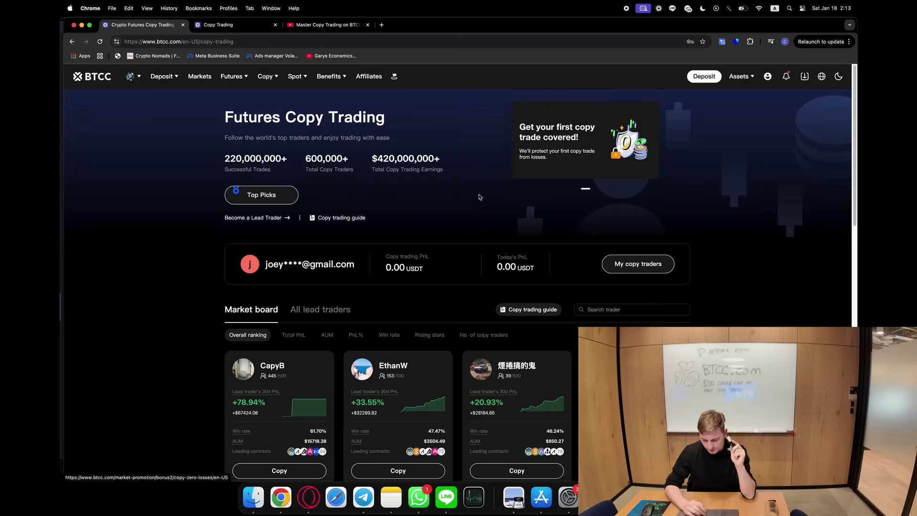
scroll(479, 197, down, 3)
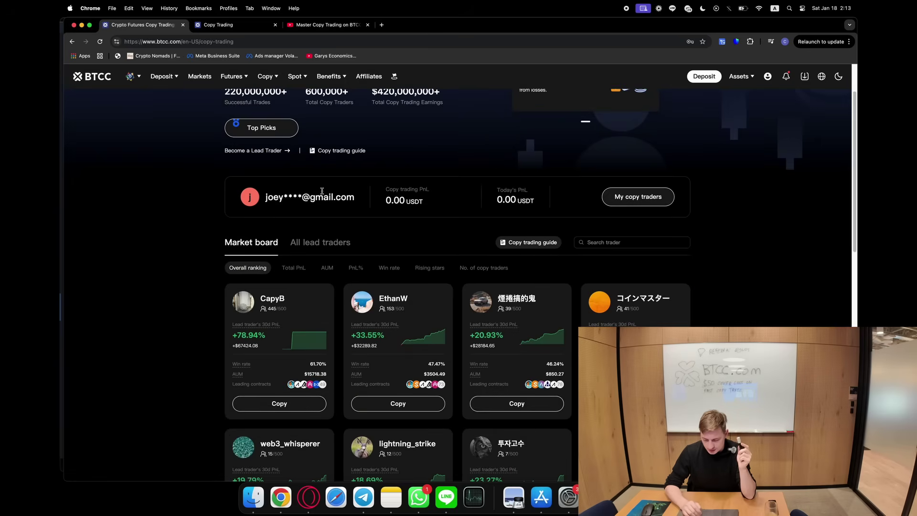
scroll(325, 196, down, 5)
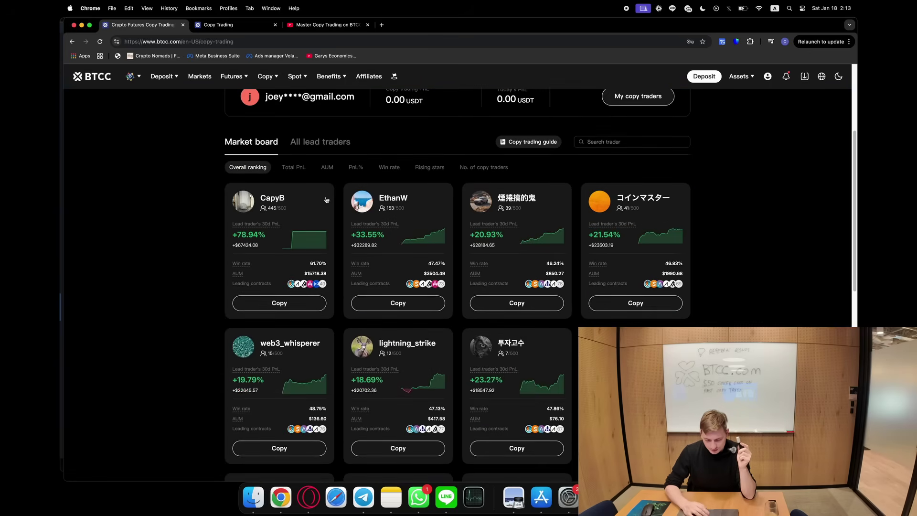
scroll(176, 197, up, 5)
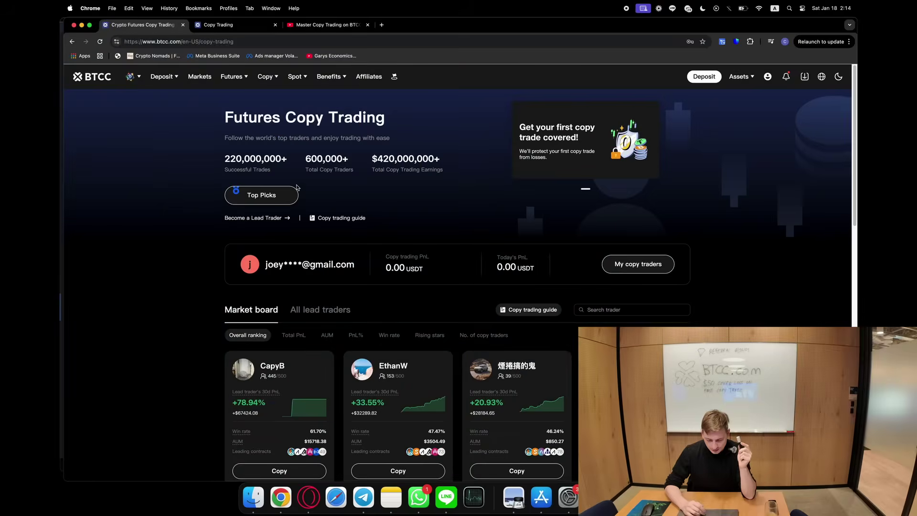
click(262, 194)
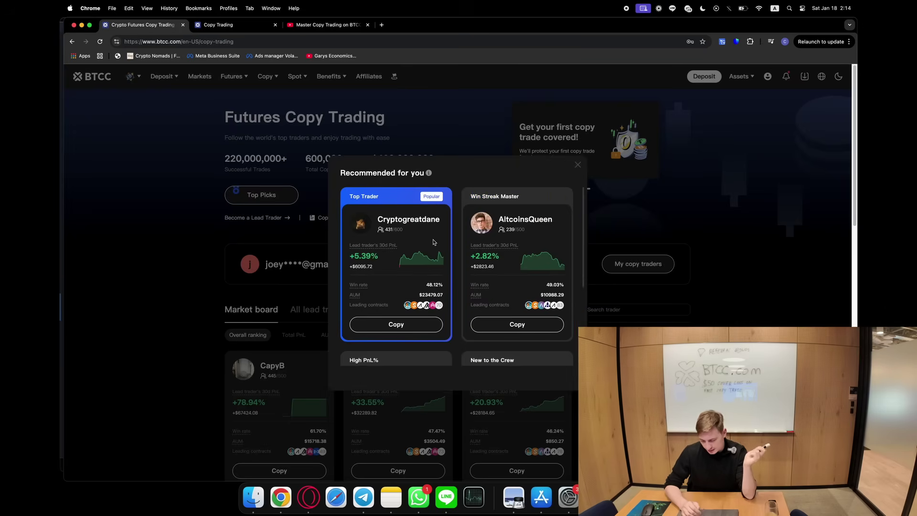
scroll(433, 242, down, 3)
scroll(433, 242, up, 3)
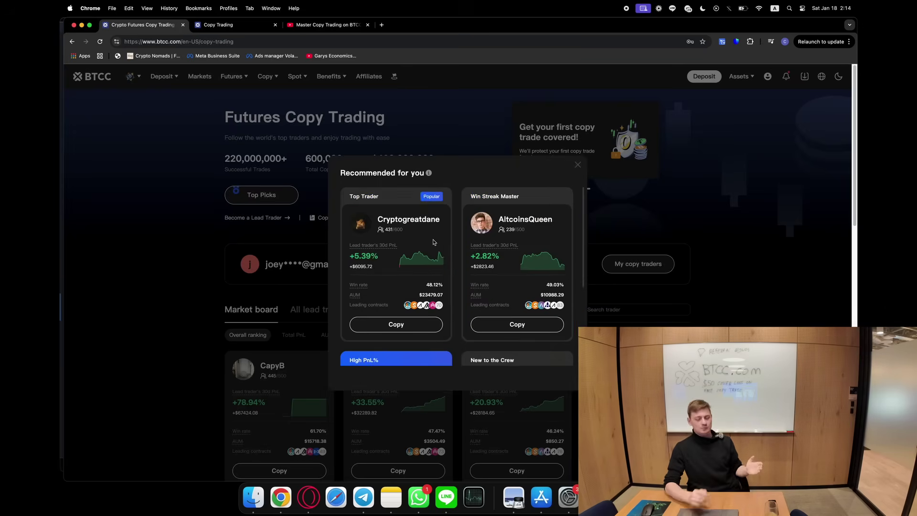
scroll(433, 242, down, 5)
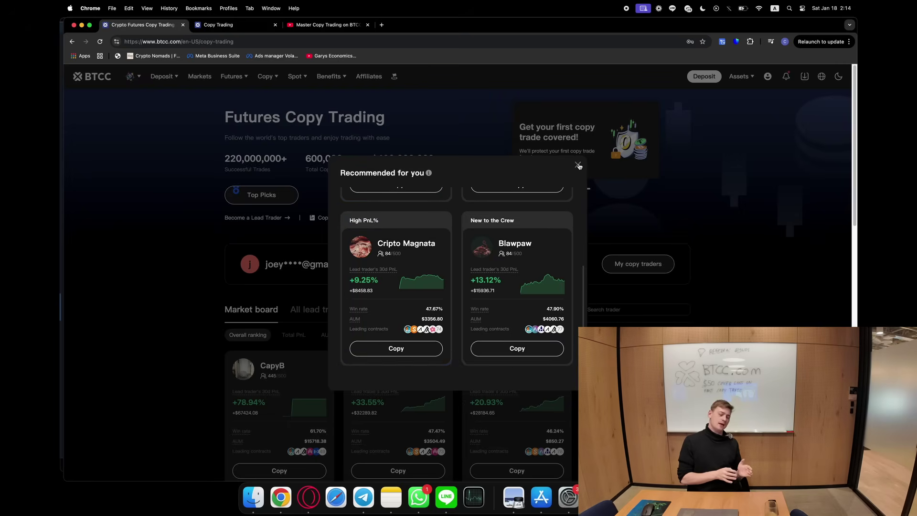
scroll(515, 267, up, 3)
scroll(453, 285, down, 5)
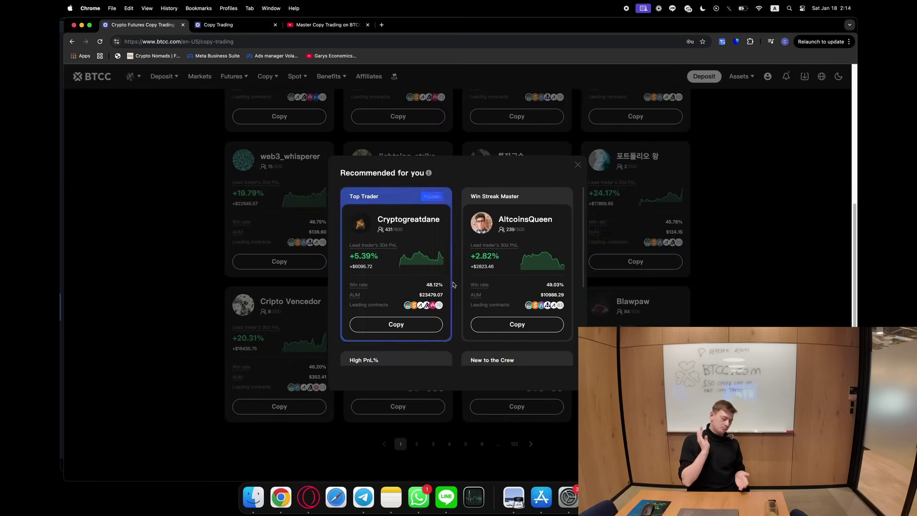
scroll(453, 284, down, 2)
click(577, 165)
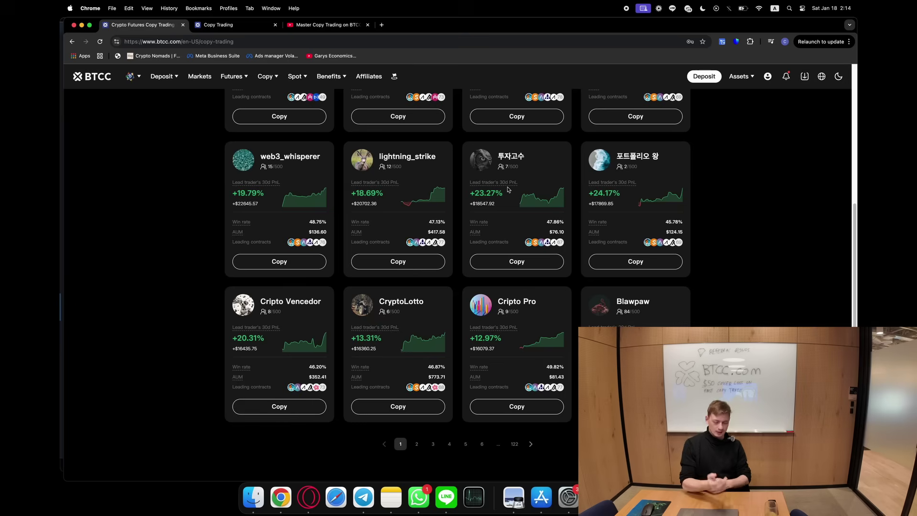
scroll(508, 190, up, 8)
scroll(722, 213, down, 5)
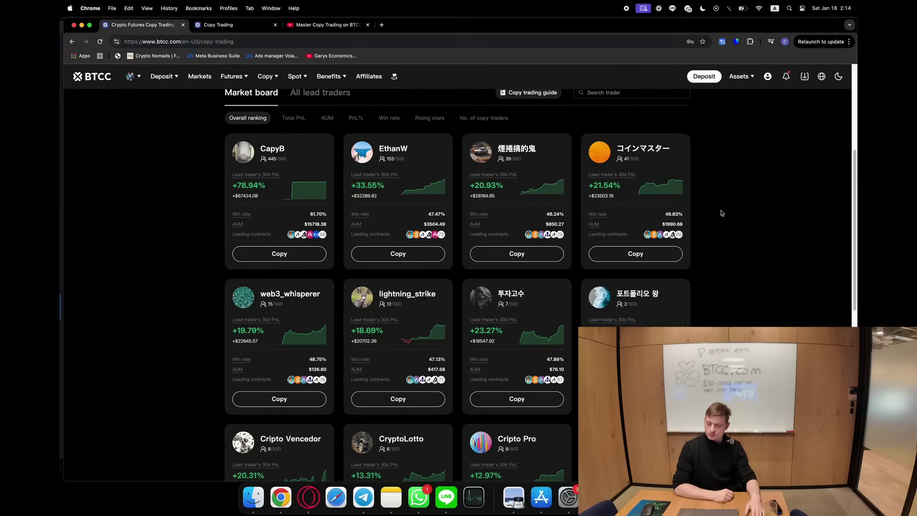
scroll(721, 213, down, 2)
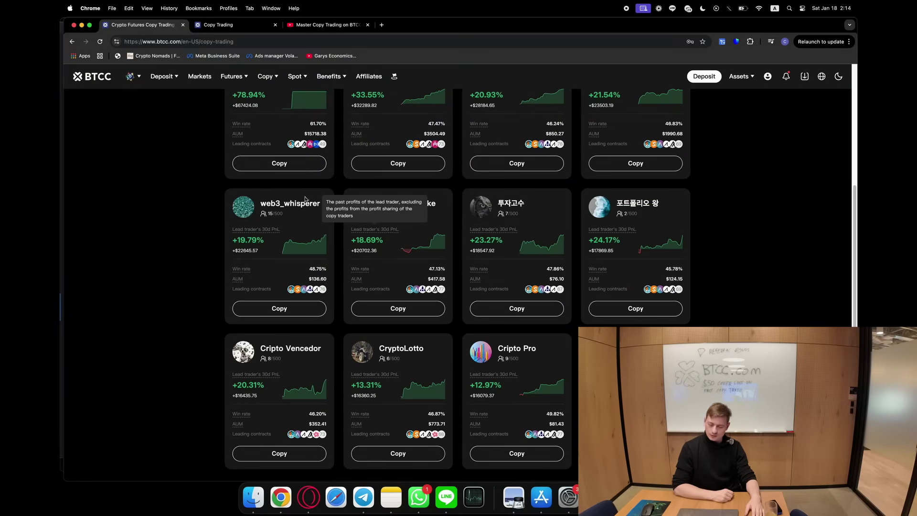
scroll(437, 302, down, 2)
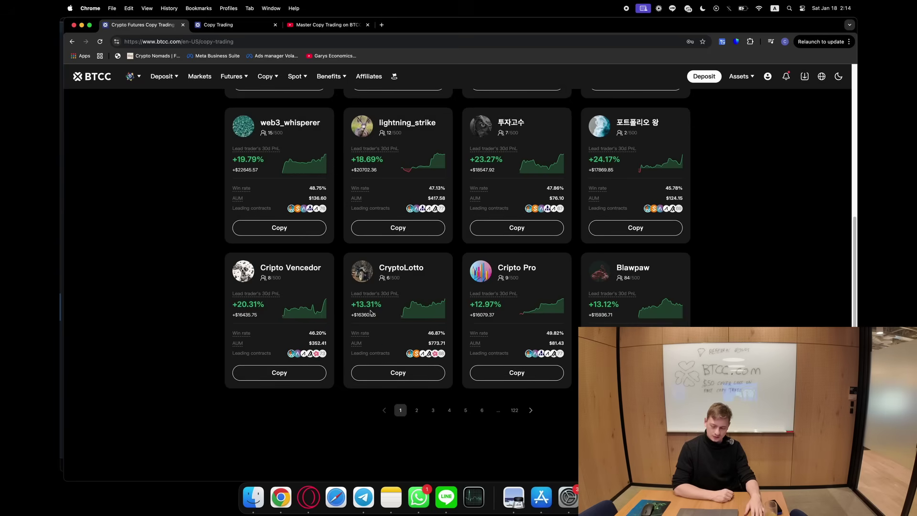
scroll(371, 313, up, 15)
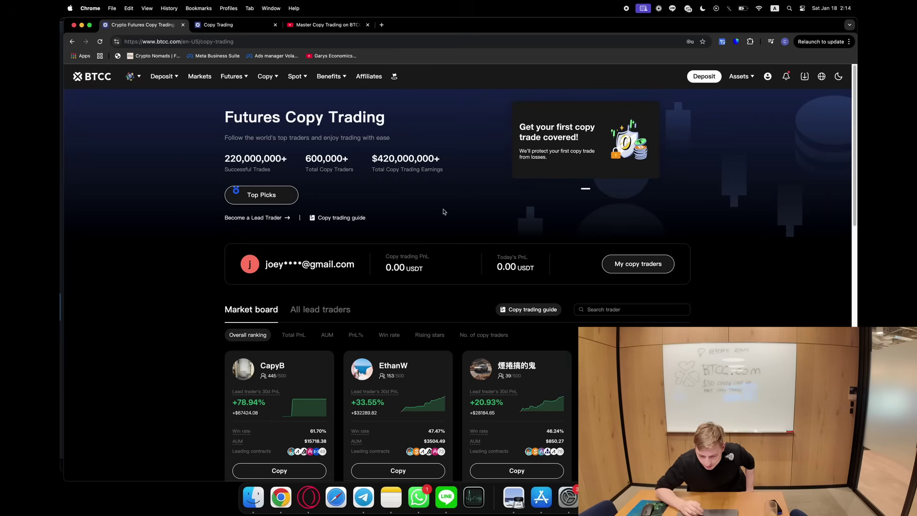
scroll(466, 225, down, 3)
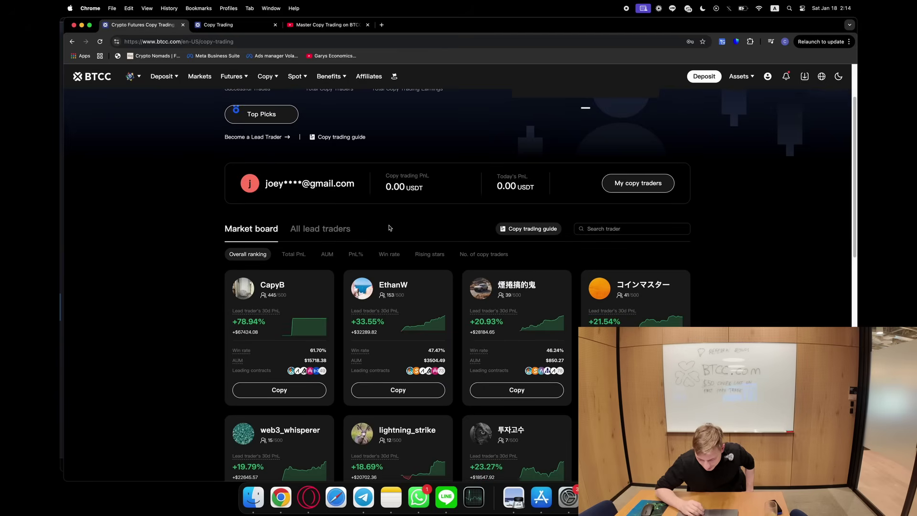
- Rank the lead traders by Total PnL, then by PnL%, and scroll through the rankings
click(295, 254)
click(355, 255)
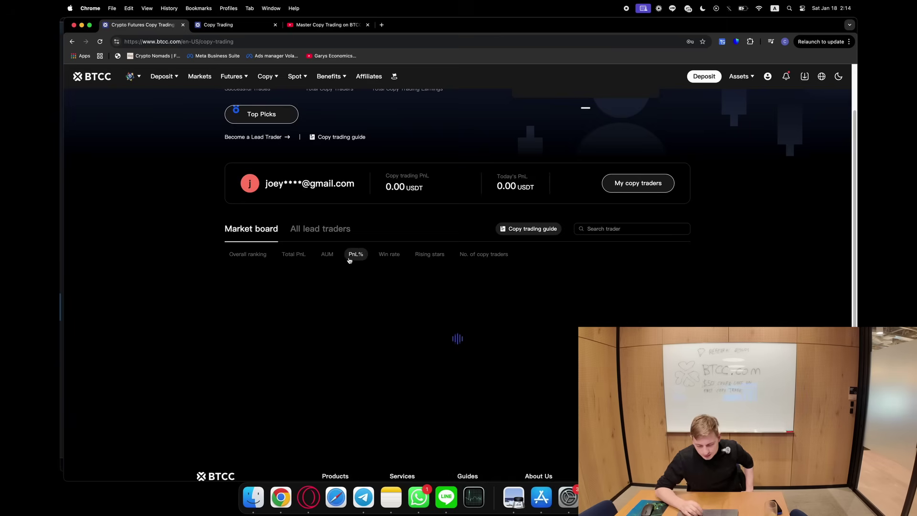
scroll(167, 205, down, 3)
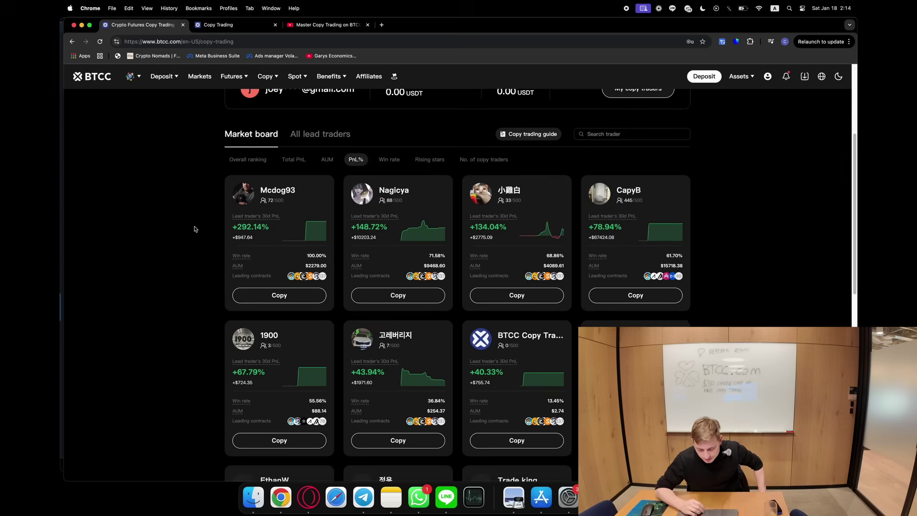
scroll(194, 229, down, 10)
scroll(195, 229, up, 15)
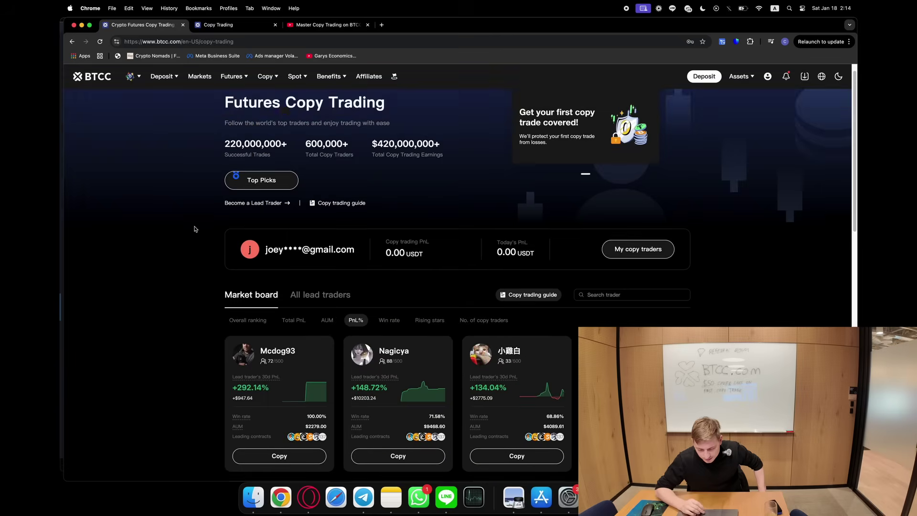
scroll(194, 229, down, 1)
mouse_move(266, 352)
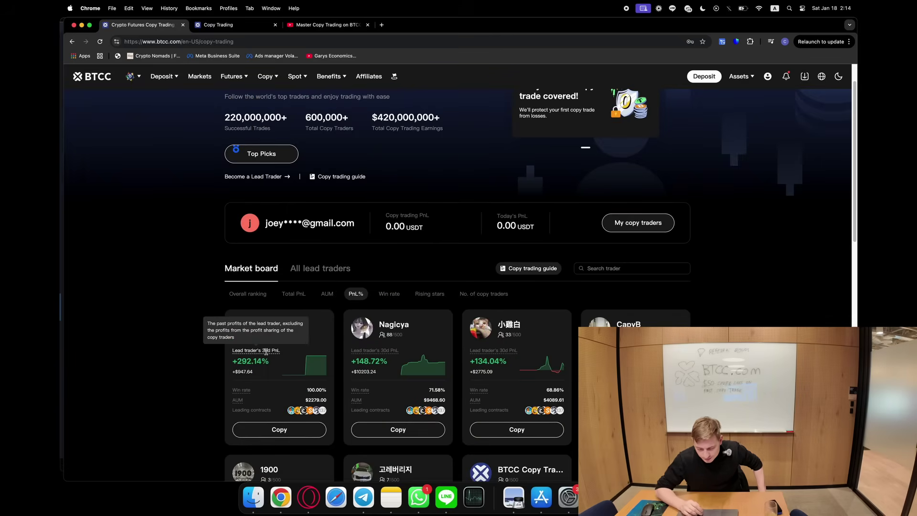
scroll(266, 352, up, 2)
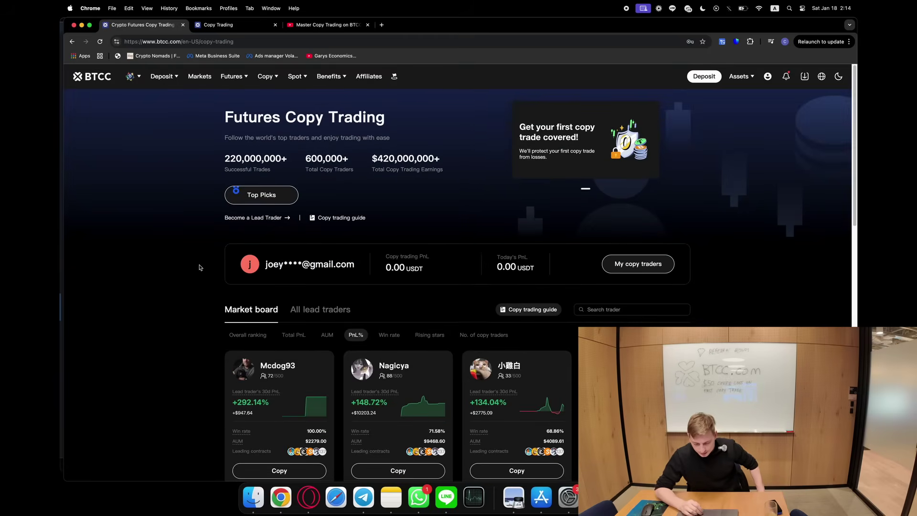
scroll(200, 268, down, 10)
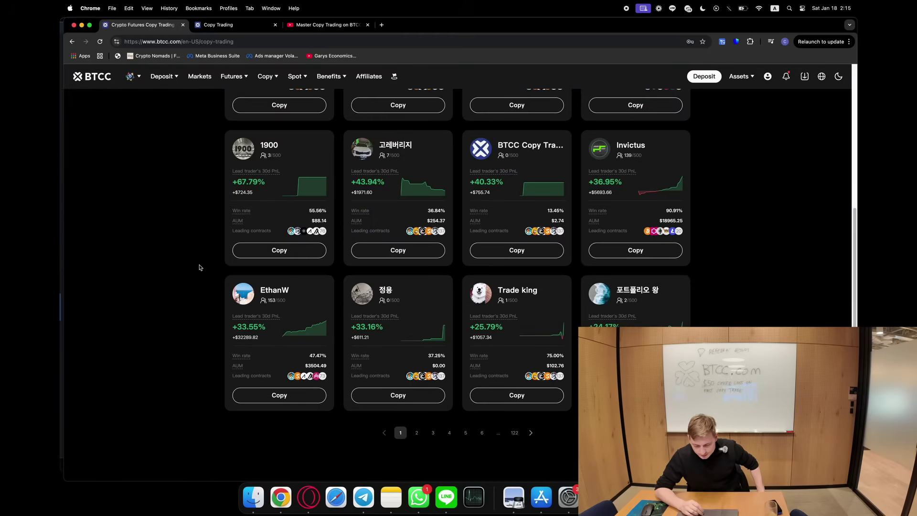
scroll(200, 266, up, 10)
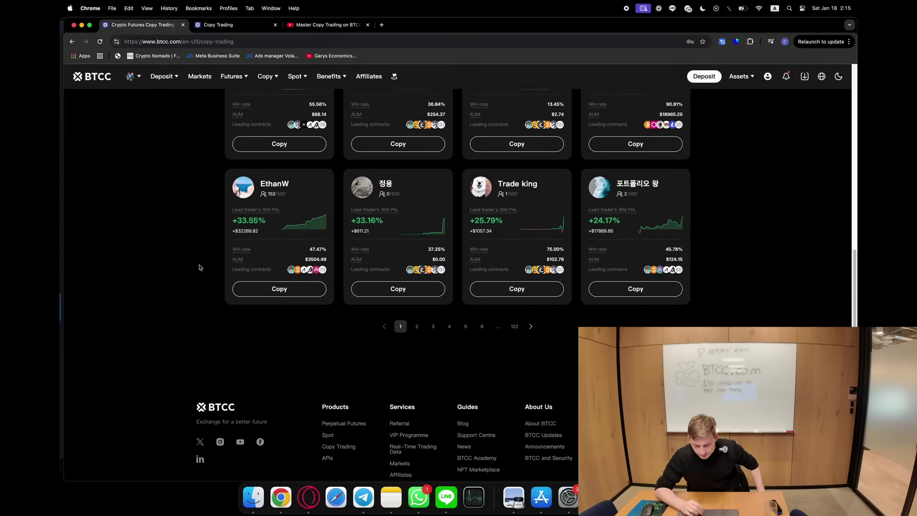
- Show the Top Picks recommendations and open Cripto Magnata's trader profile
click(261, 195)
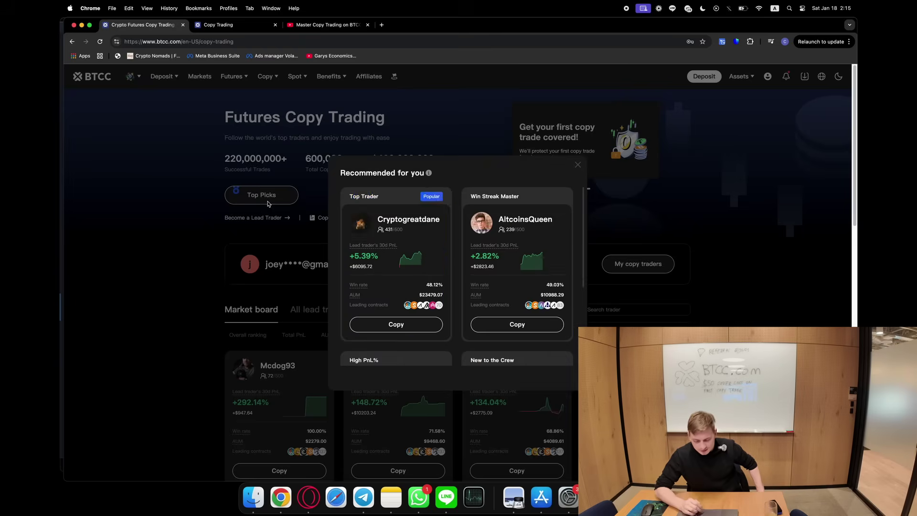
scroll(450, 264, down, 5)
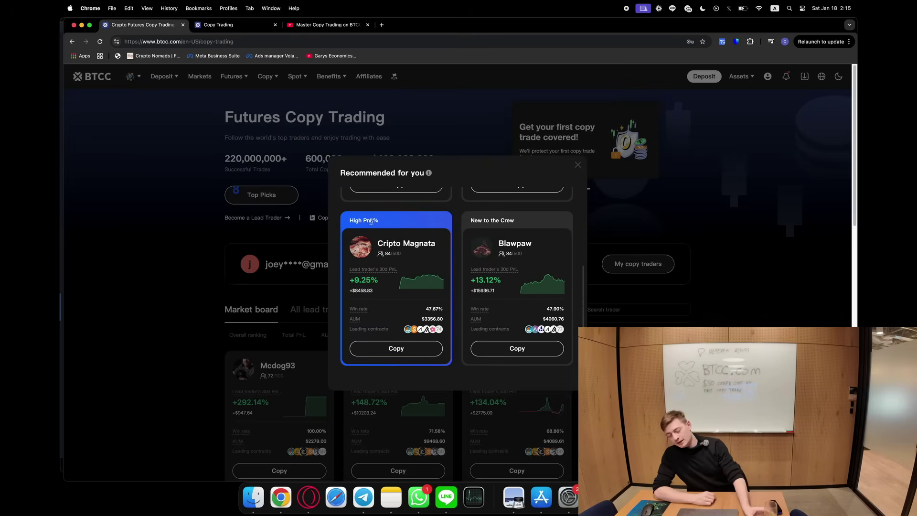
mouse_move(382, 266)
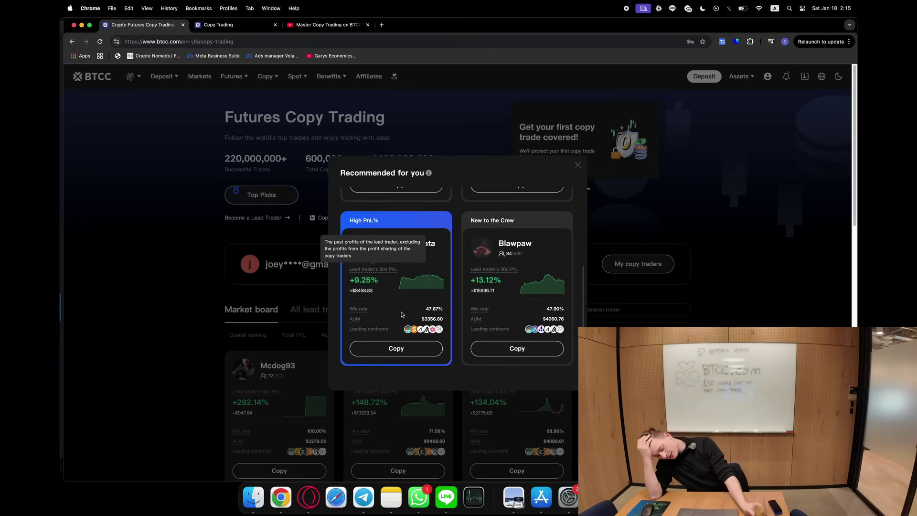
click(391, 244)
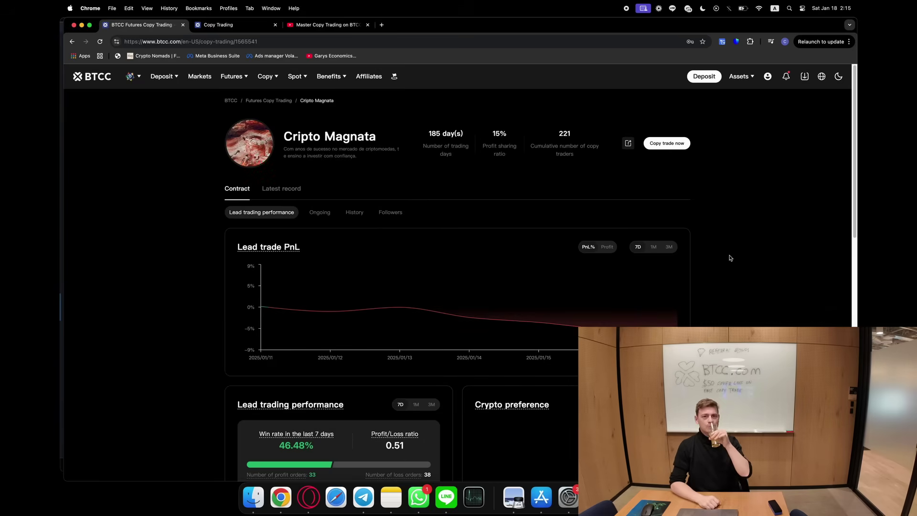
- View Cripto Magnata's 3M lead trade PnL and profile stats, then go back to the copy trading board
click(670, 248)
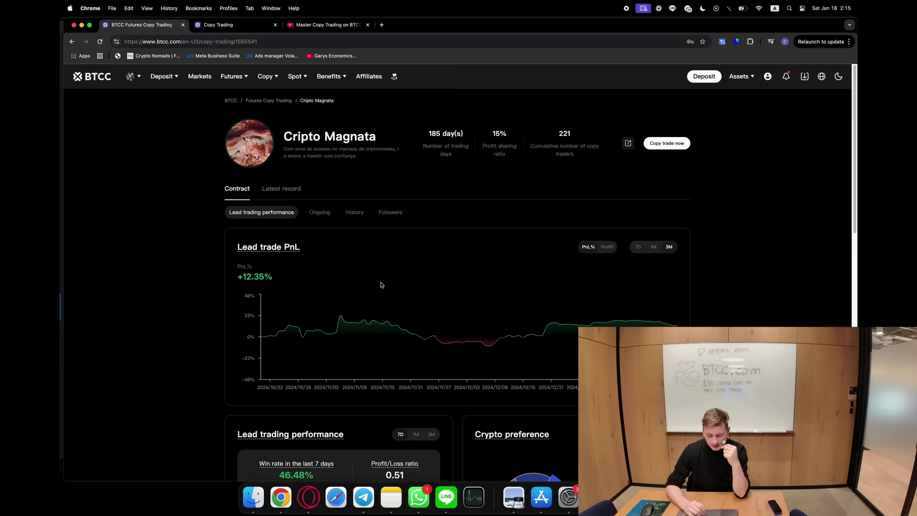
scroll(409, 191, down, 3)
scroll(410, 192, down, 4)
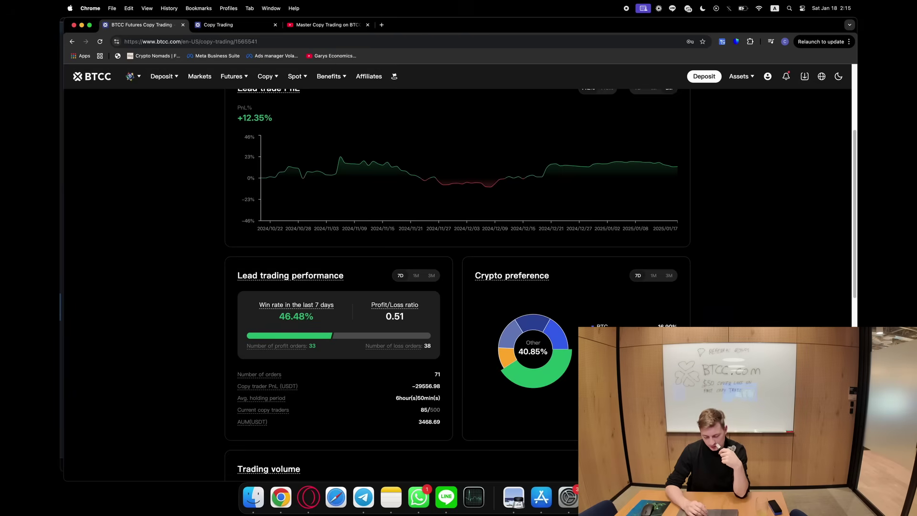
scroll(576, 396, down, 6)
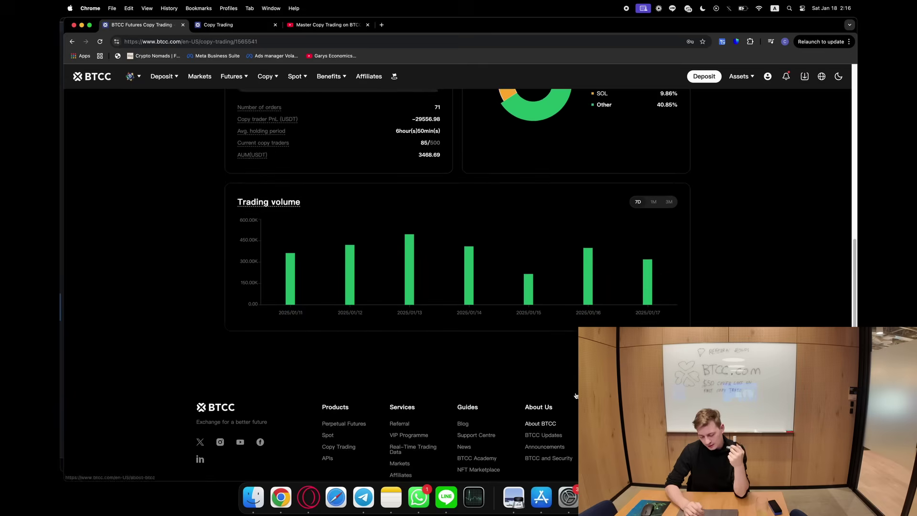
scroll(576, 395, up, 4)
scroll(576, 395, up, 1)
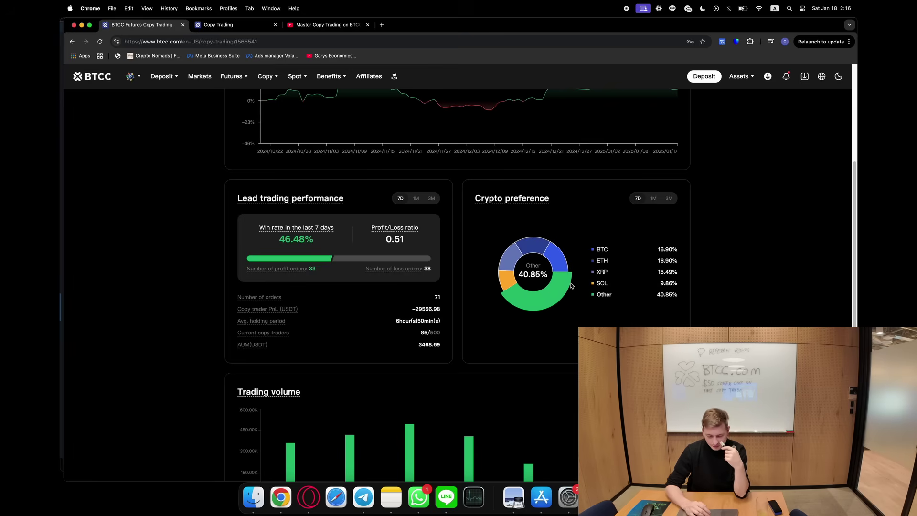
mouse_move(523, 196)
scroll(523, 198, up, 3)
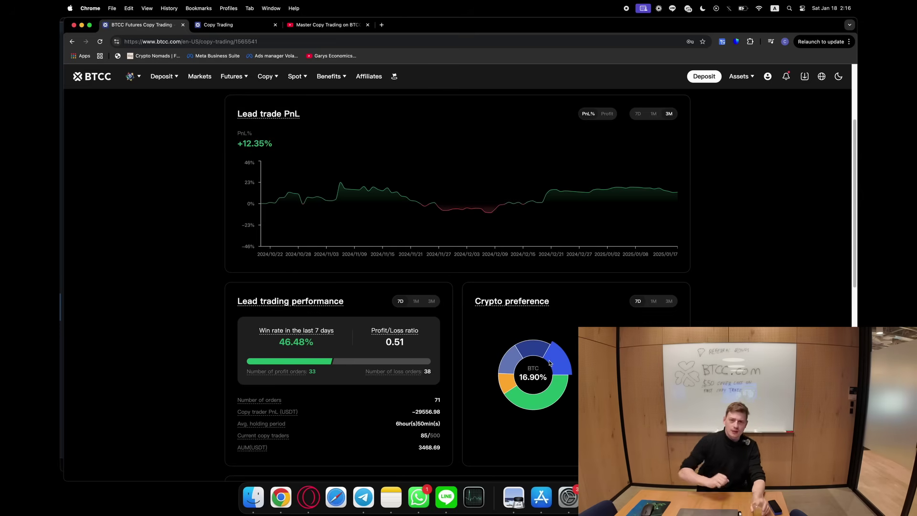
scroll(580, 320, up, 3)
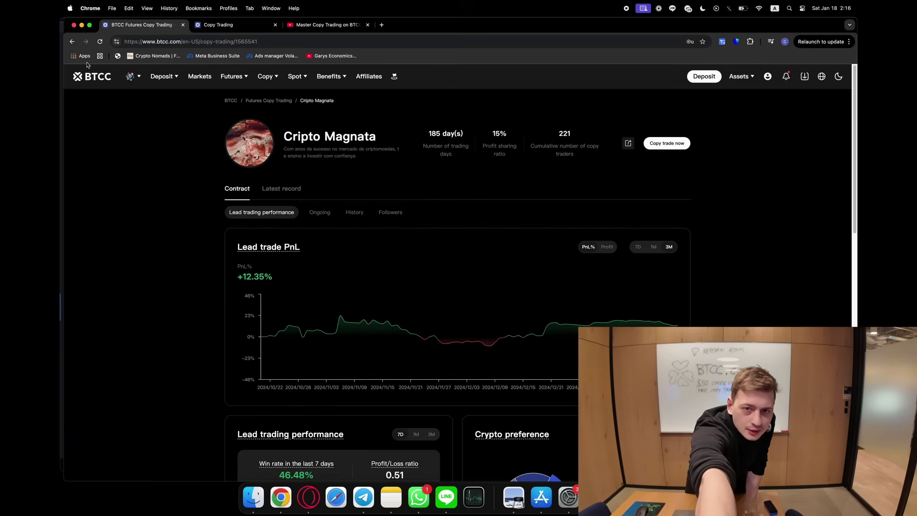
click(72, 42)
- Rank the lead traders by number of copy traders
scroll(211, 232, down, 3)
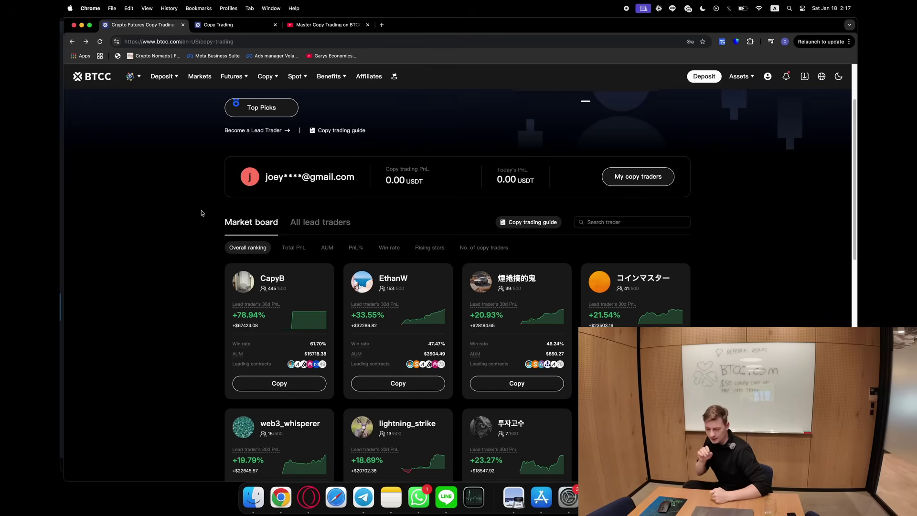
scroll(185, 193, down, 2)
scroll(184, 191, up, 5)
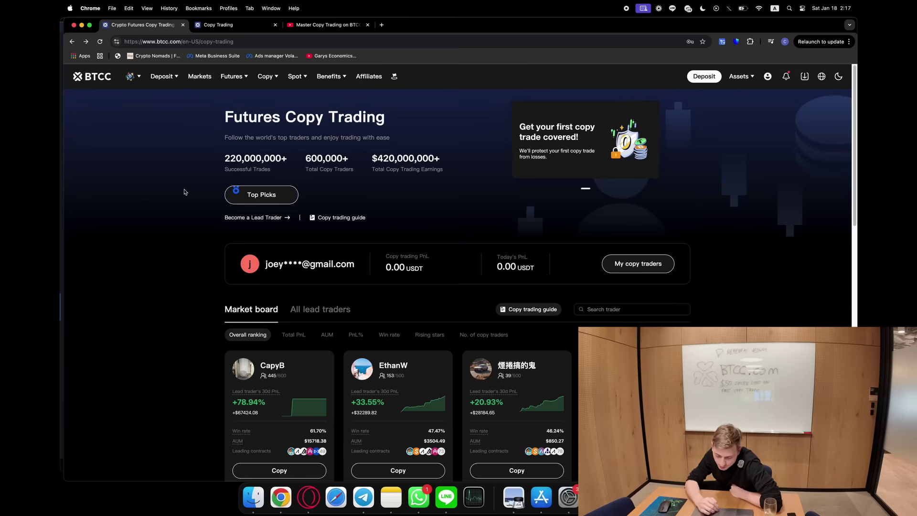
scroll(187, 194, down, 5)
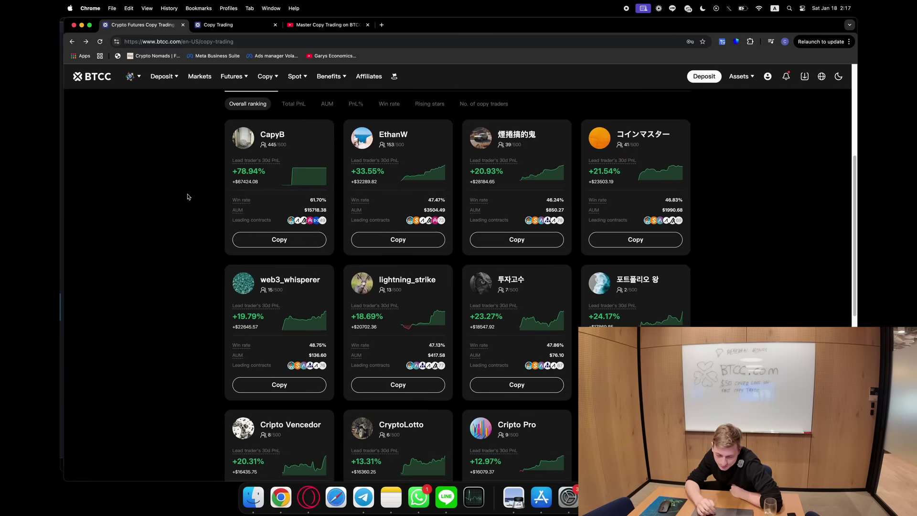
scroll(188, 197, down, 4)
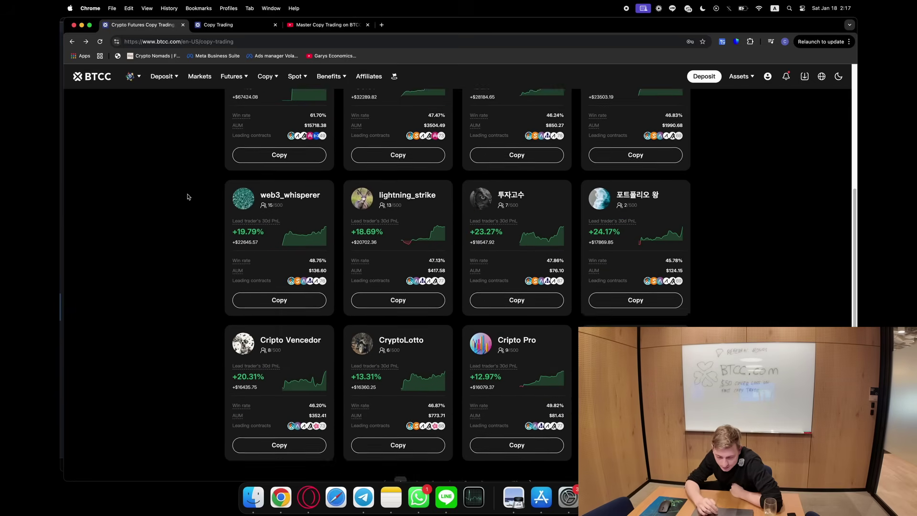
scroll(188, 197, up, 9)
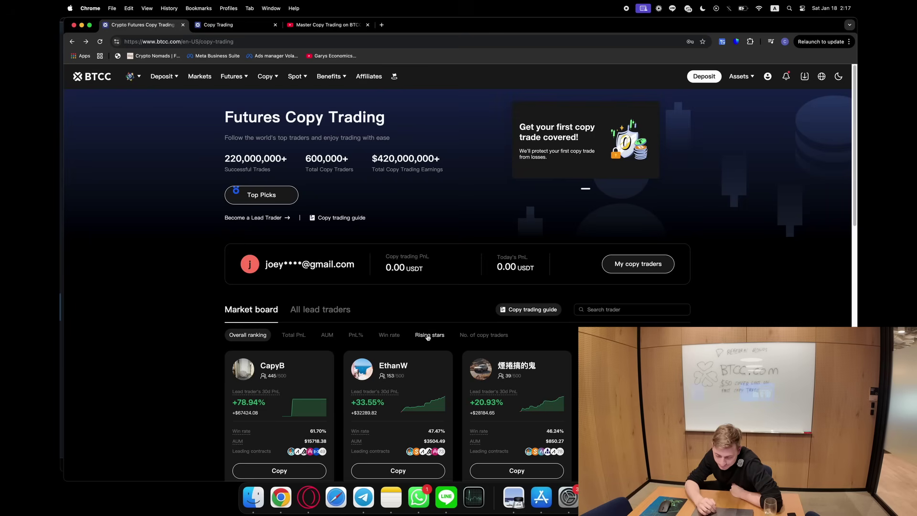
click(483, 335)
- Open thipdar's lead trader profile, with 185 trading days and 15% profit sharing
scroll(151, 268, down, 3)
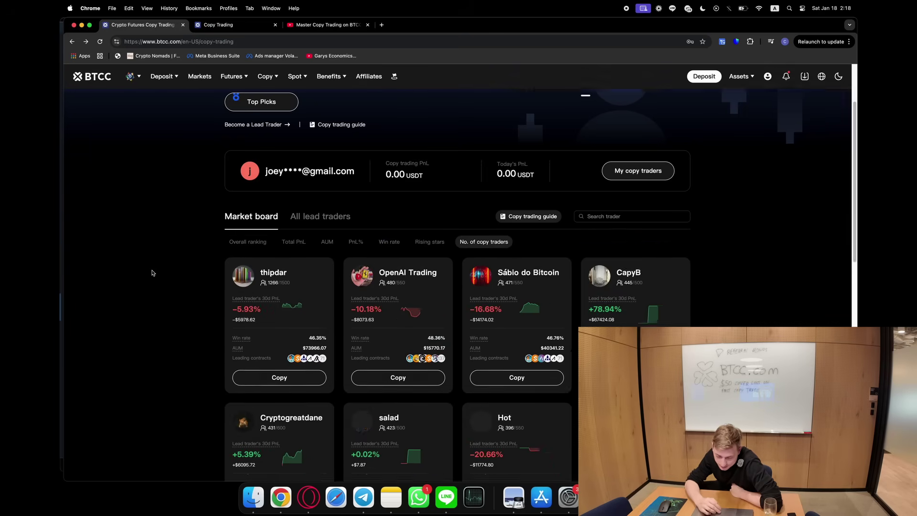
scroll(187, 252, down, 2)
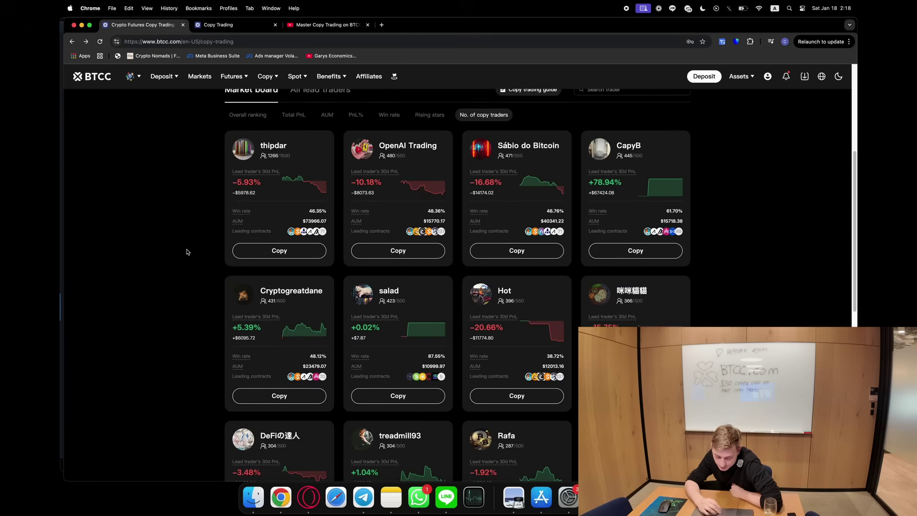
click(280, 148)
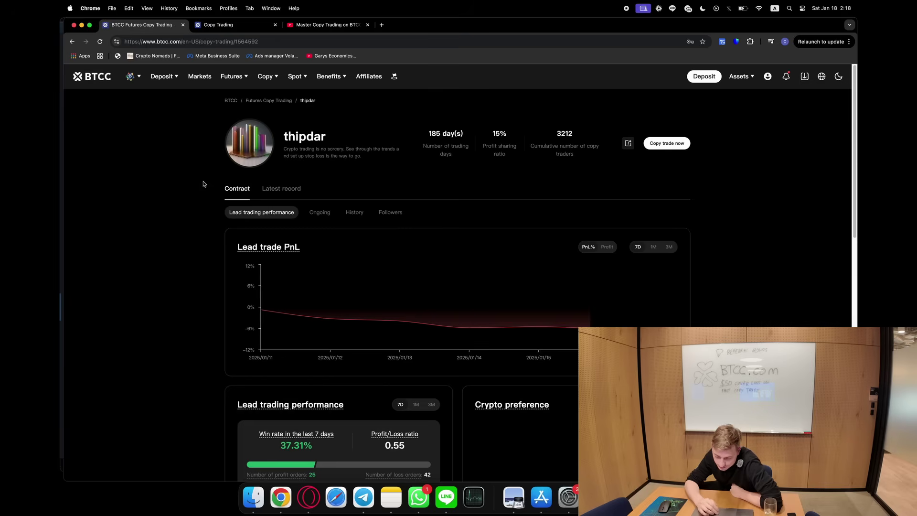
click(667, 246)
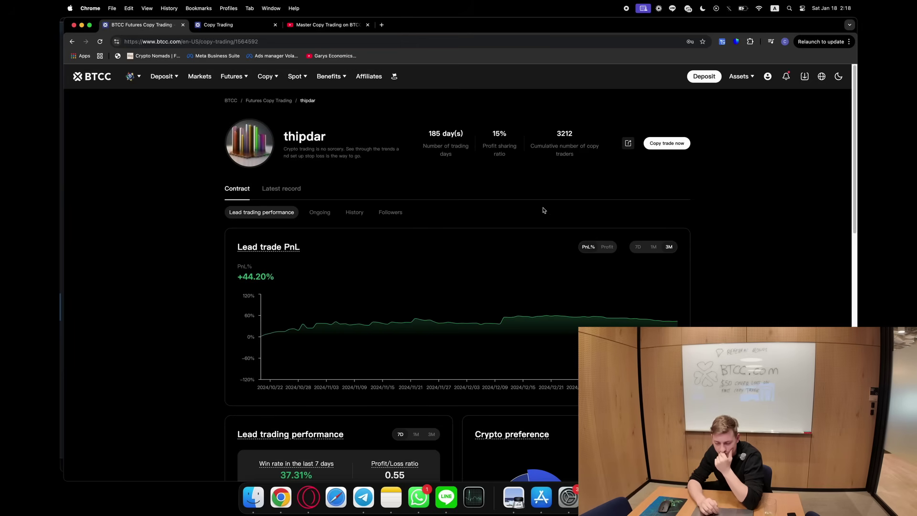
scroll(499, 194, down, 5)
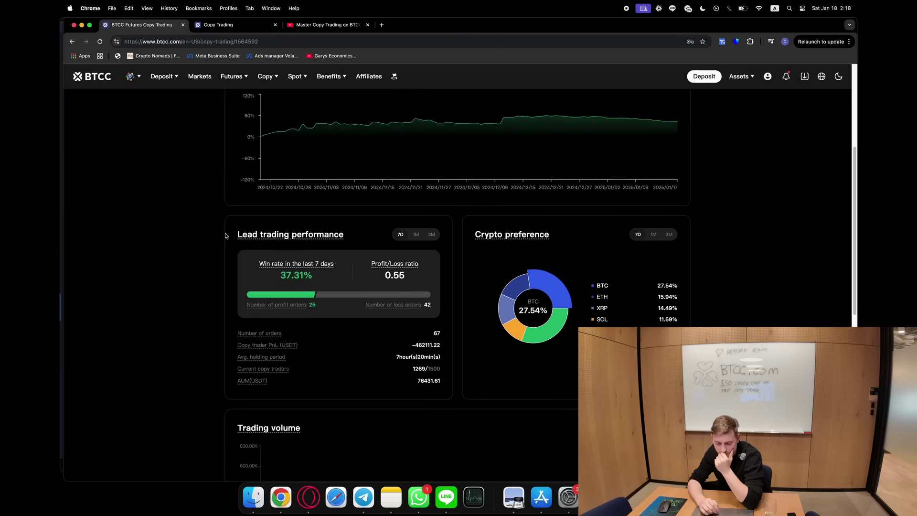
scroll(226, 236, down, 4)
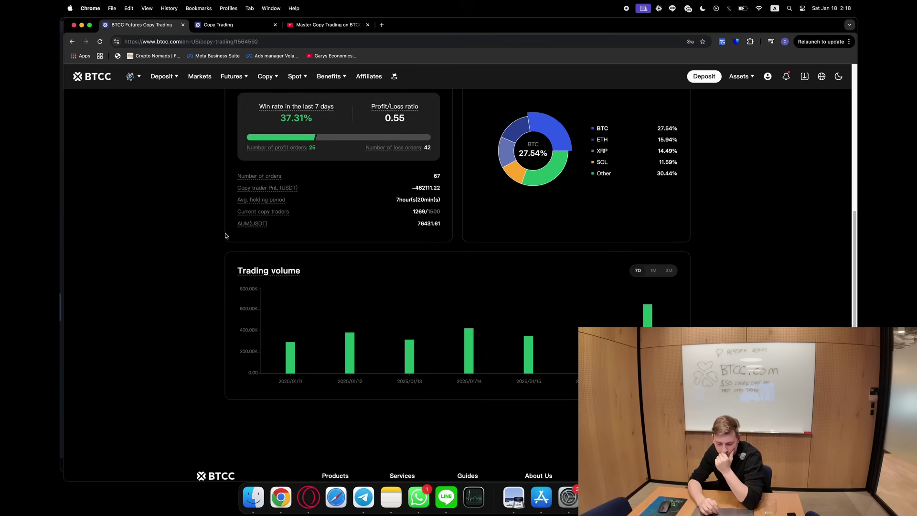
scroll(226, 236, down, 2)
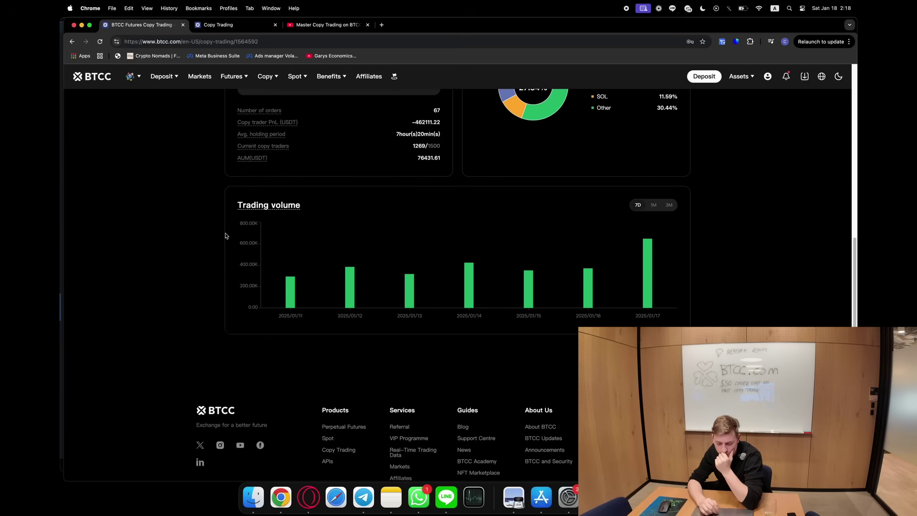
mouse_move(267, 268)
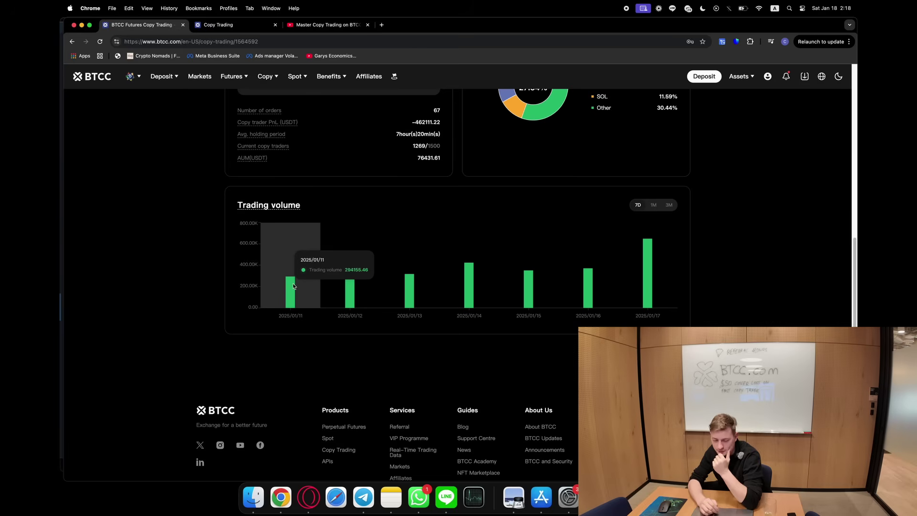
mouse_move(364, 288)
scroll(511, 283, up, 15)
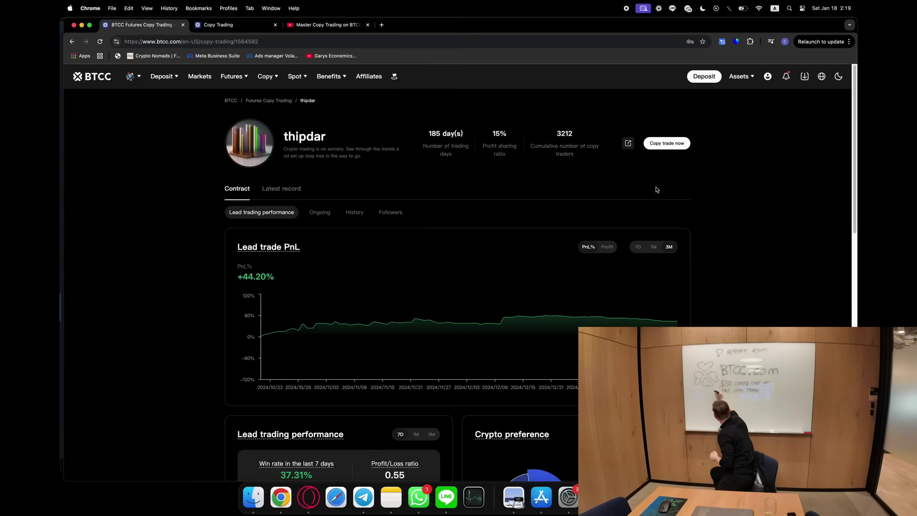
- Start copying thipdar at 50 USDT margin per order, then open a blank browser tab
click(666, 143)
click(552, 193)
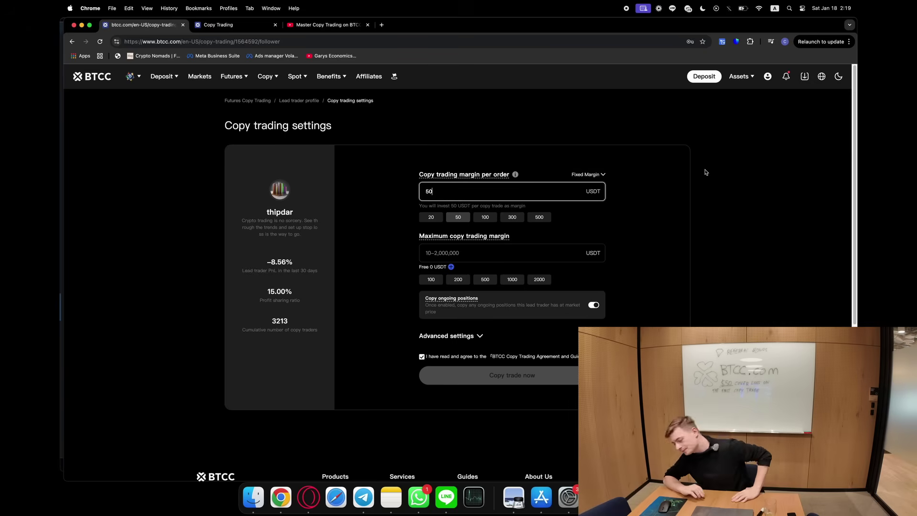
click(528, 250)
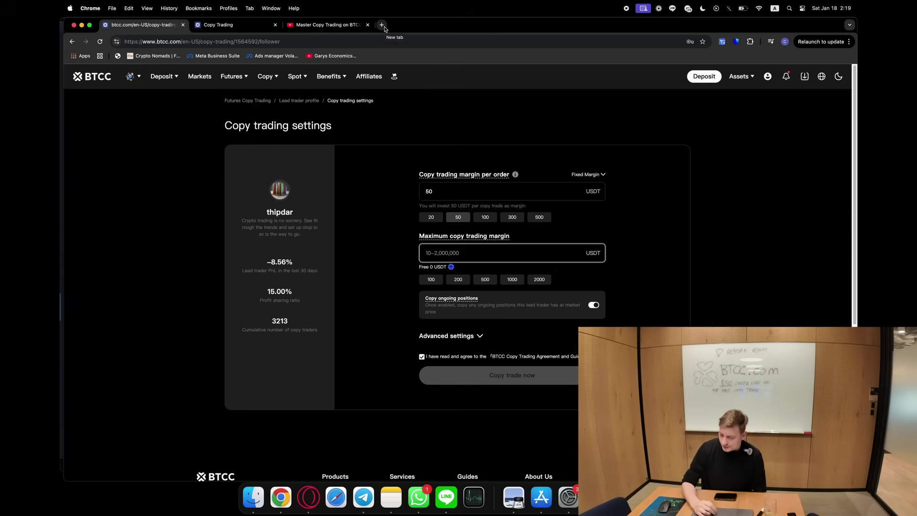
click(382, 24)
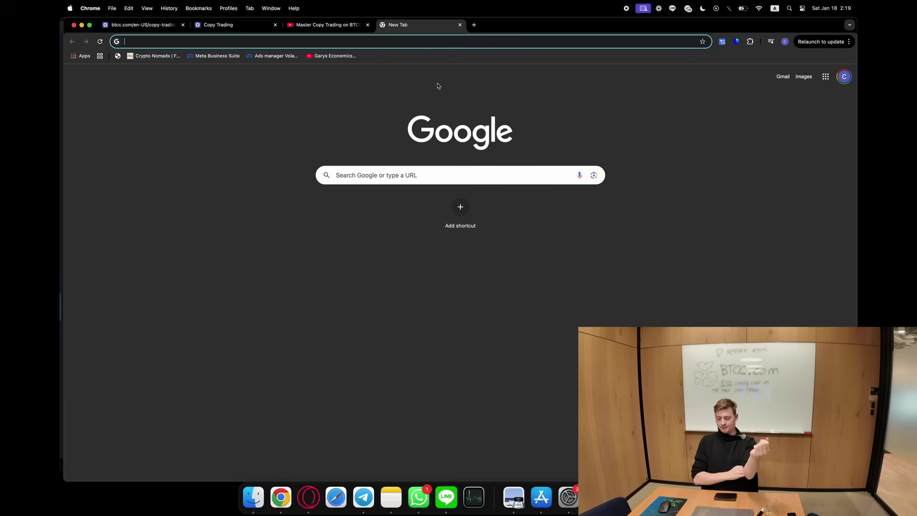
- In a detached window, open binance.com, glance at Deposit, and go to the account Dashboard
mouse_move(417, 25)
mouse_down()
mouse_move(429, 103)
mouse_move(423, 23)
mouse_move(411, 25)
mouse_up()
text(binance.com)
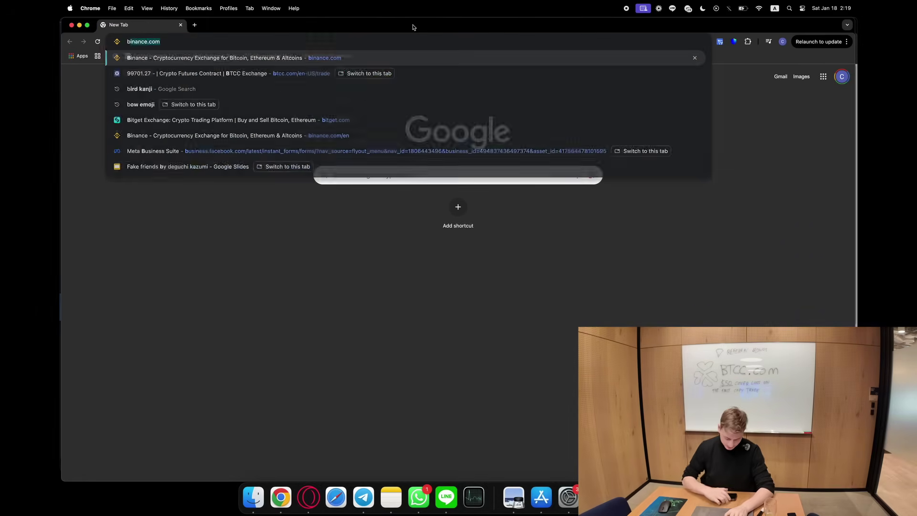
key(Return)
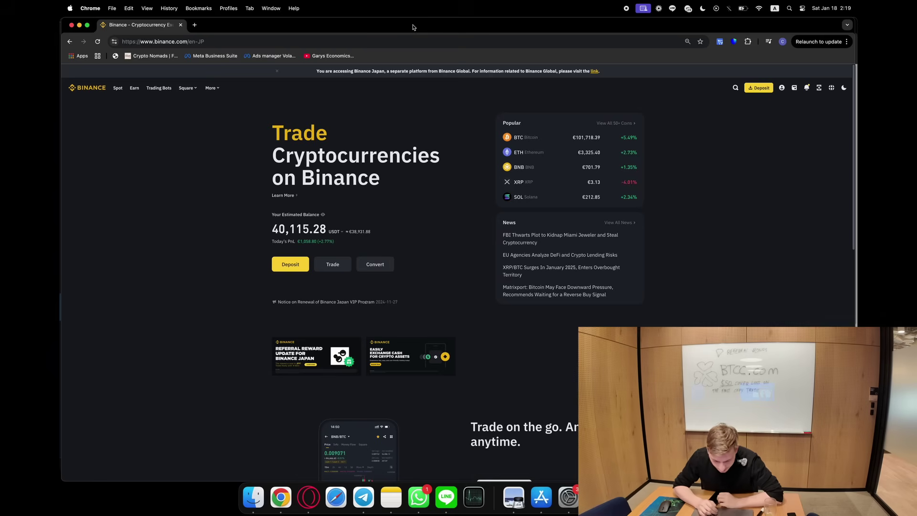
click(763, 87)
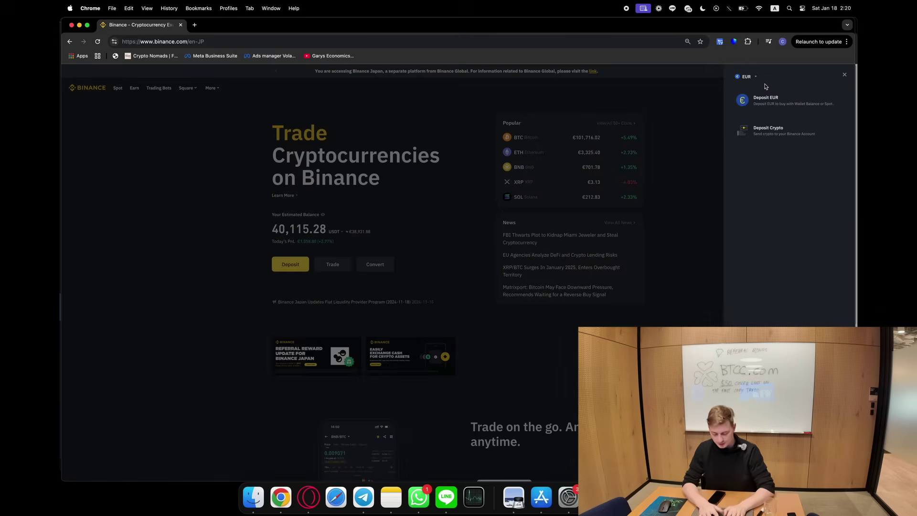
click(677, 114)
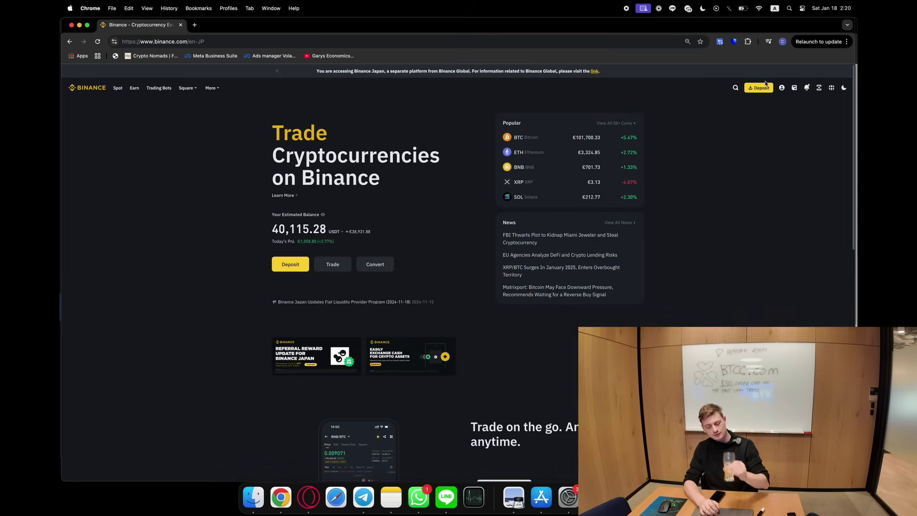
mouse_move(781, 88)
click(766, 149)
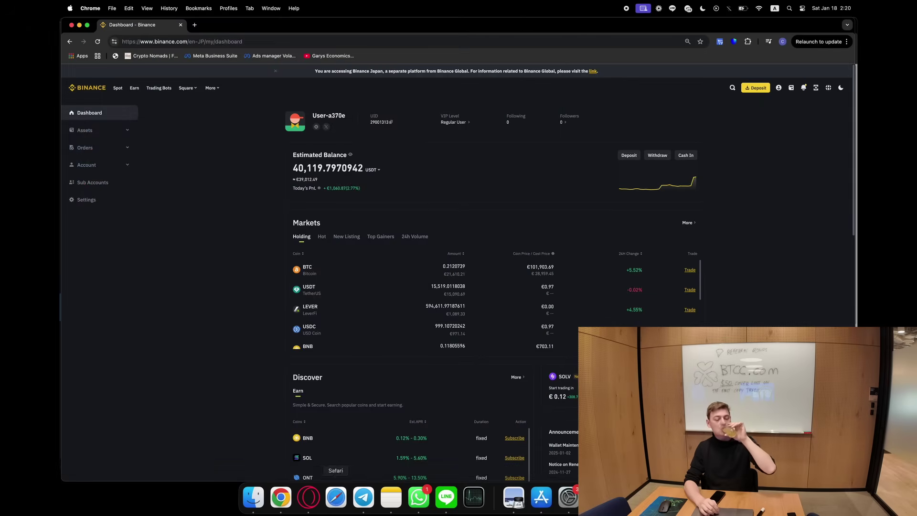
- Bring the BTCC copy trading settings window back to the front via Chrome's window list
click(308, 497)
click(281, 496)
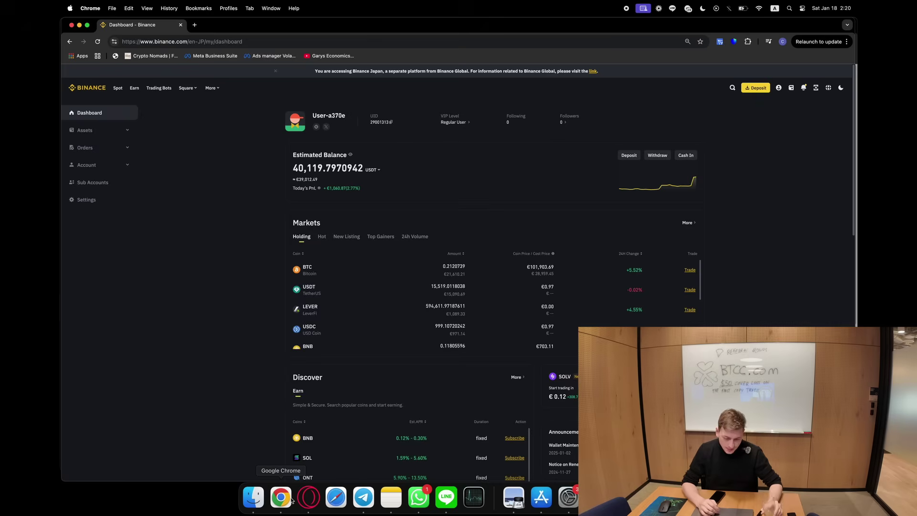
right_click(281, 497)
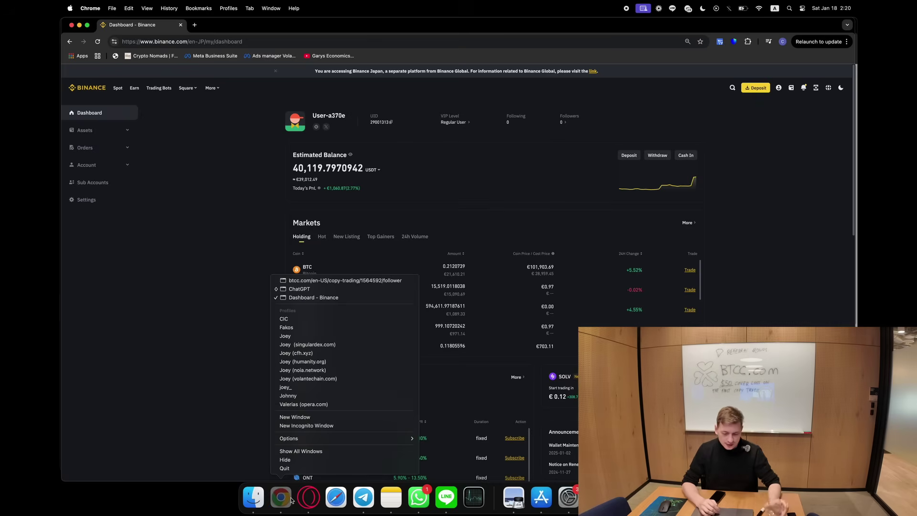
click(311, 281)
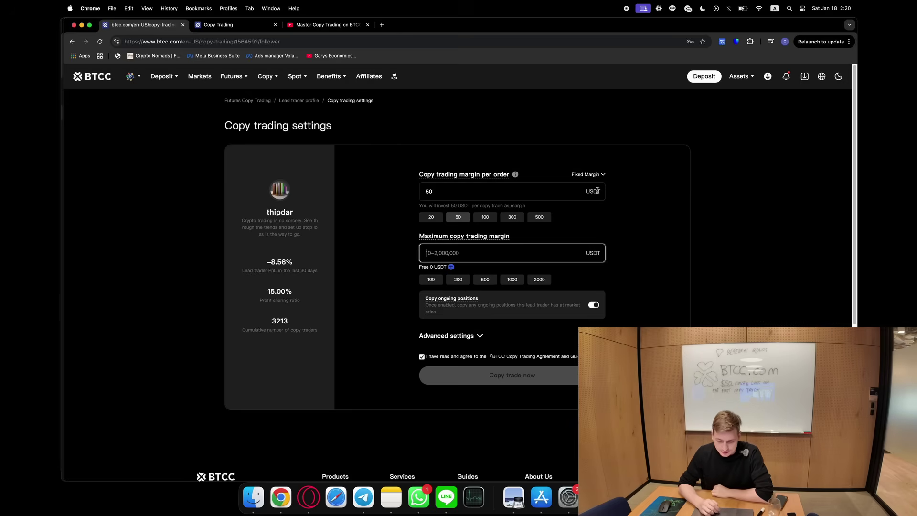
- Load BTCC's BTCUSDT futures trading page in a new tab placed second in the tab strip
click(382, 25)
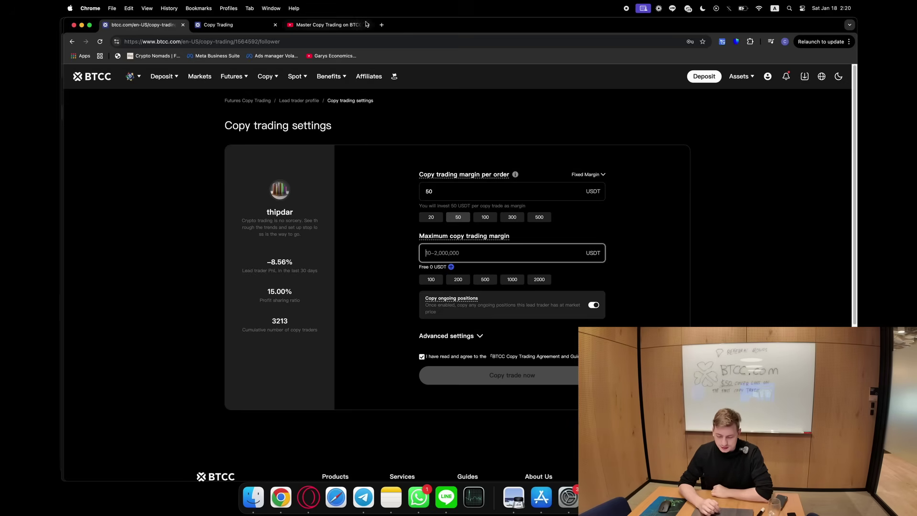
drag(391, 28, 234, 26)
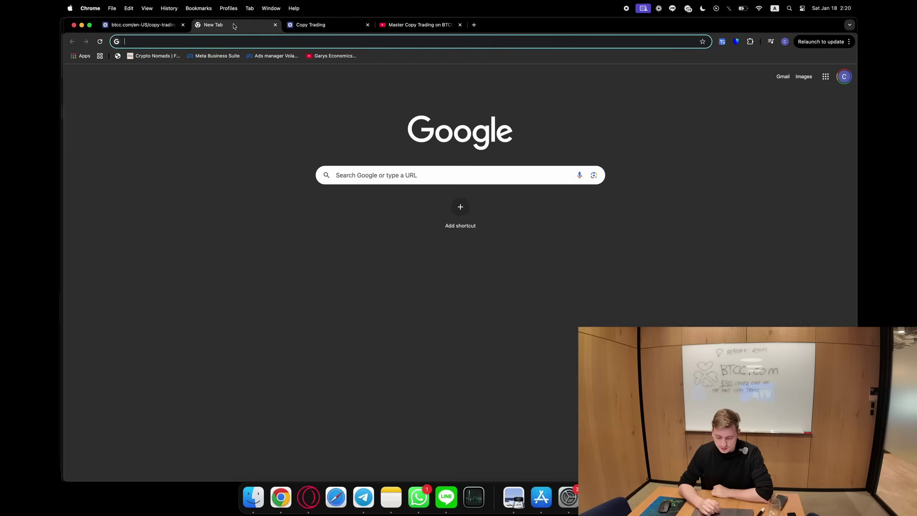
text(btc)
key(Return)
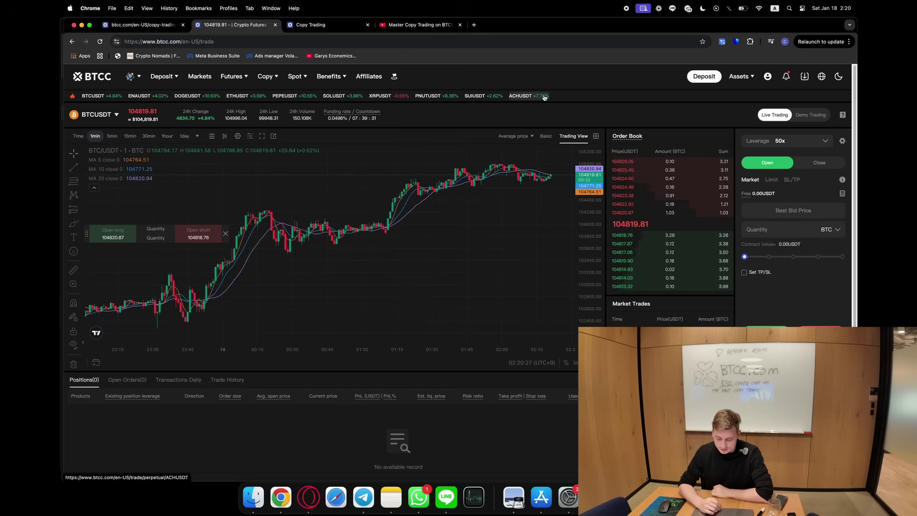
click(474, 25)
text(btc.com)
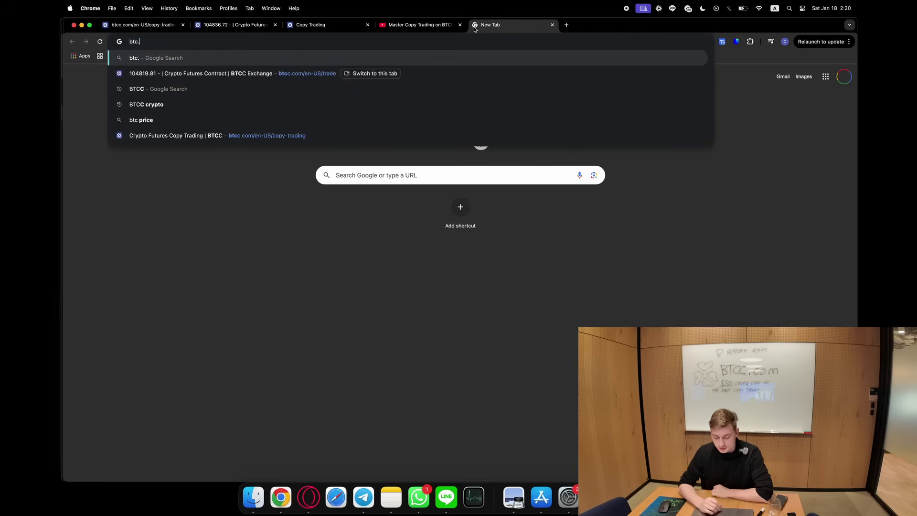
key(Return)
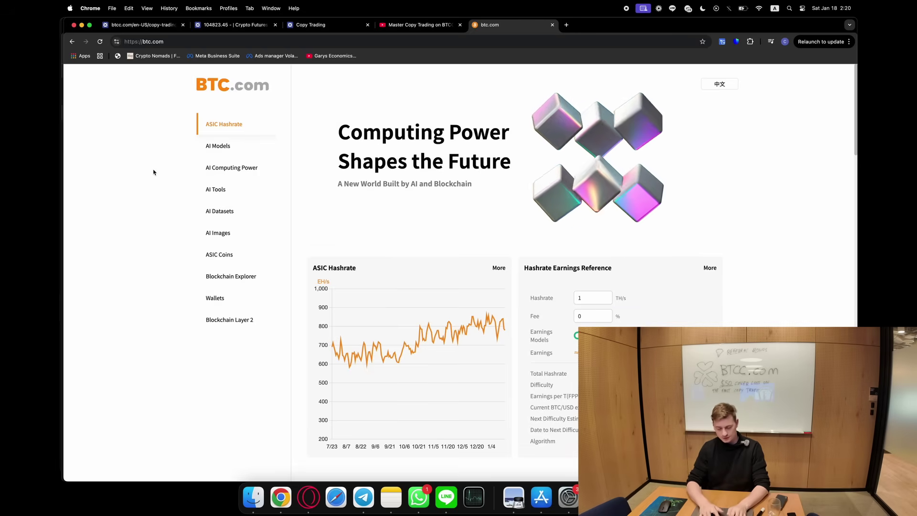
scroll(154, 172, down, 5)
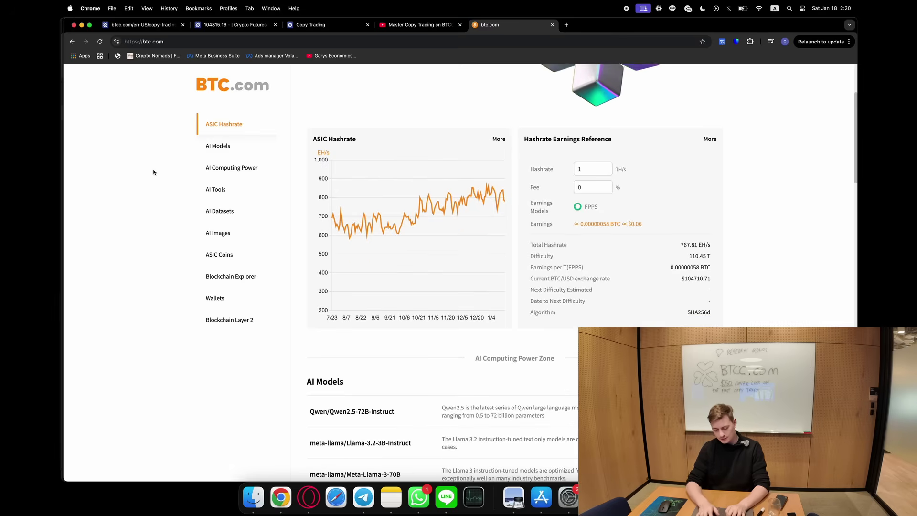
scroll(153, 172, down, 5)
scroll(154, 172, down, 9)
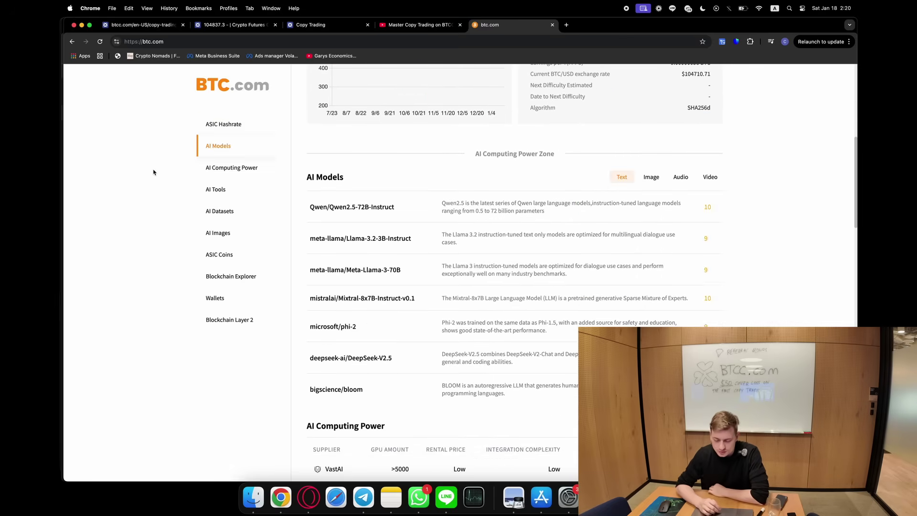
scroll(154, 172, down, 9)
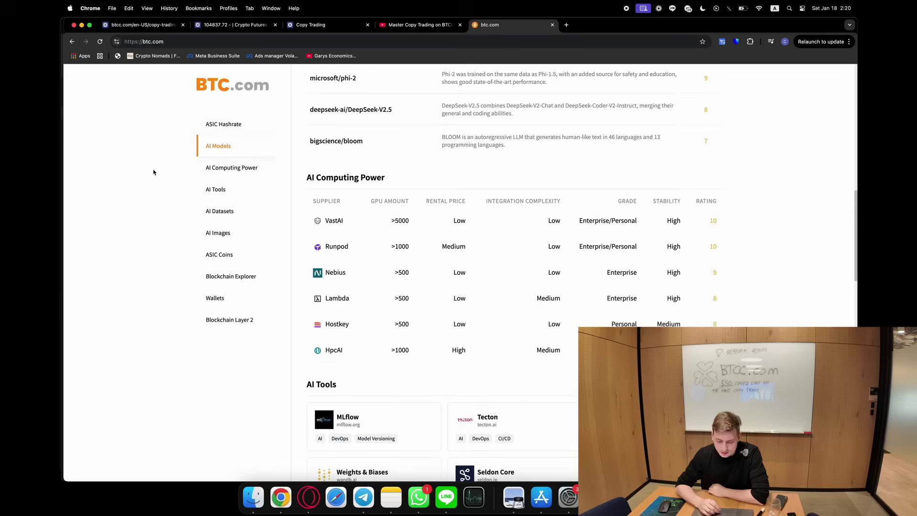
scroll(498, 200, down, 10)
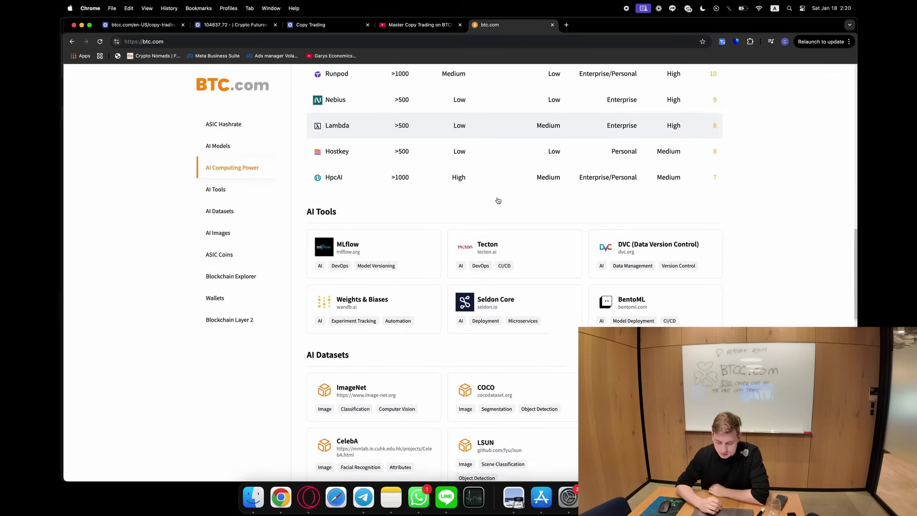
scroll(498, 200, down, 10)
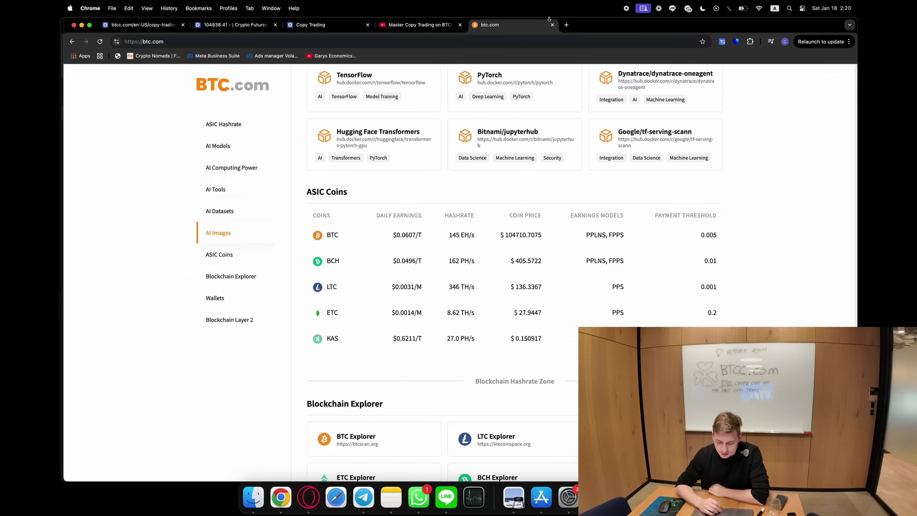
click(552, 24)
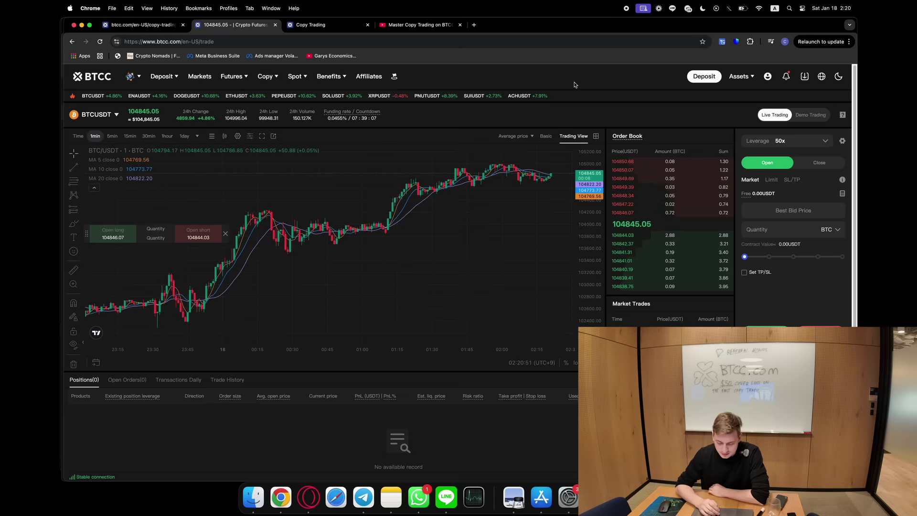
click(474, 24)
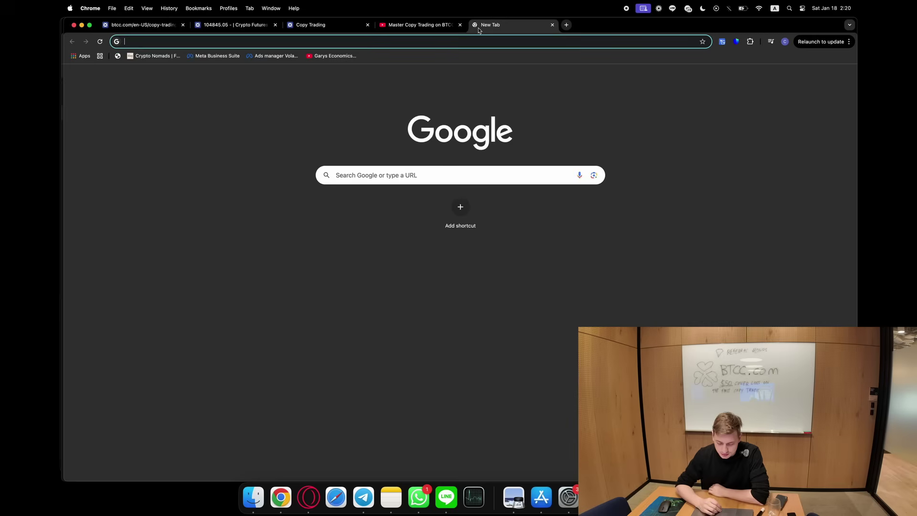
text(bitc.oinc)
key(super+a)
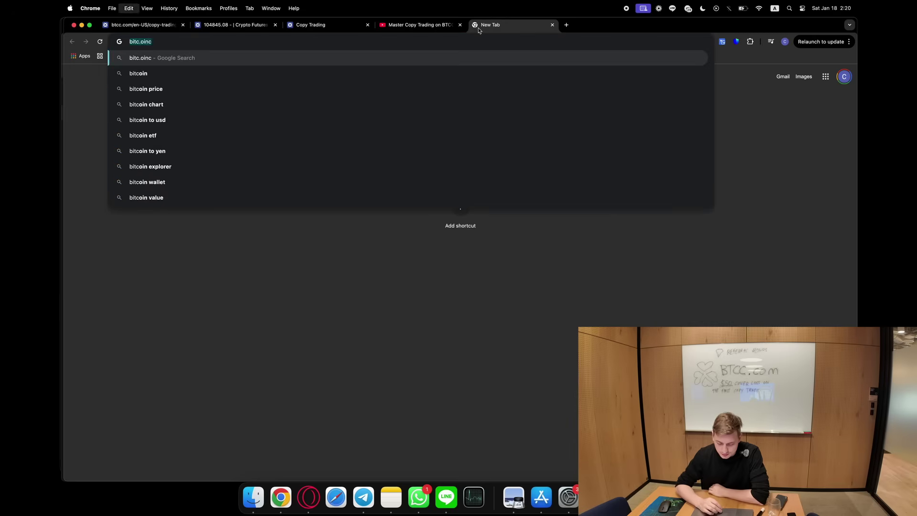
text(bitcoin.com)
key(Return)
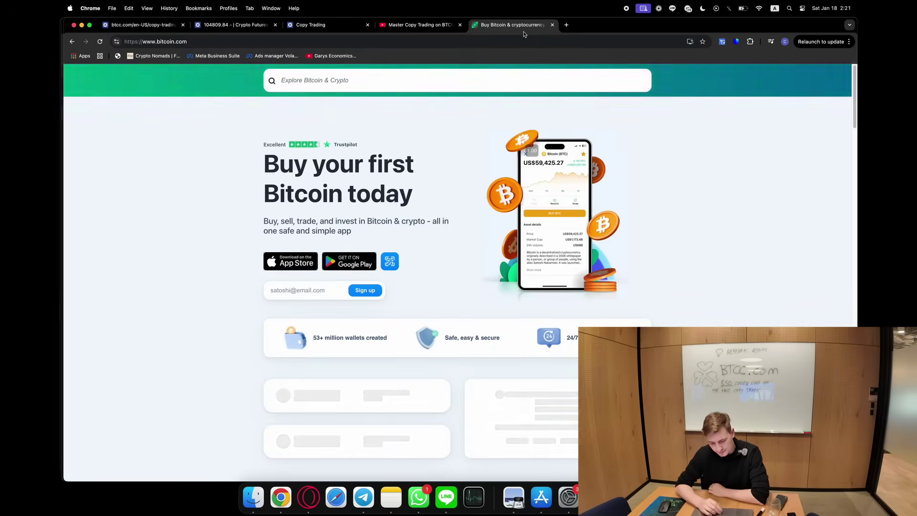
scroll(153, 228, down, 5)
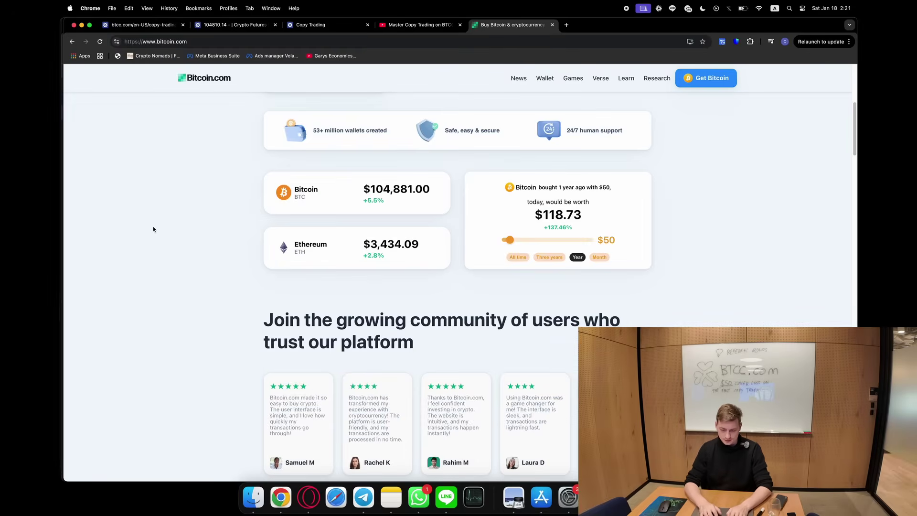
scroll(153, 228, up, 5)
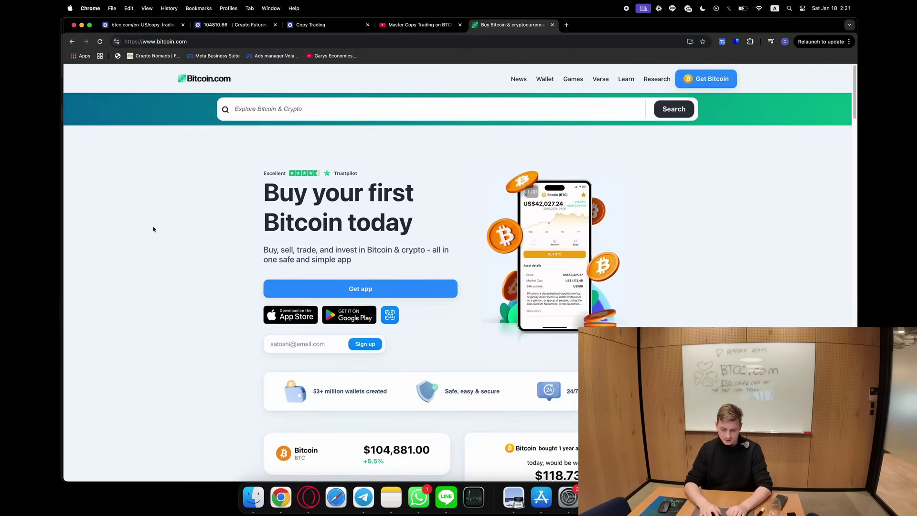
scroll(153, 228, down, 10)
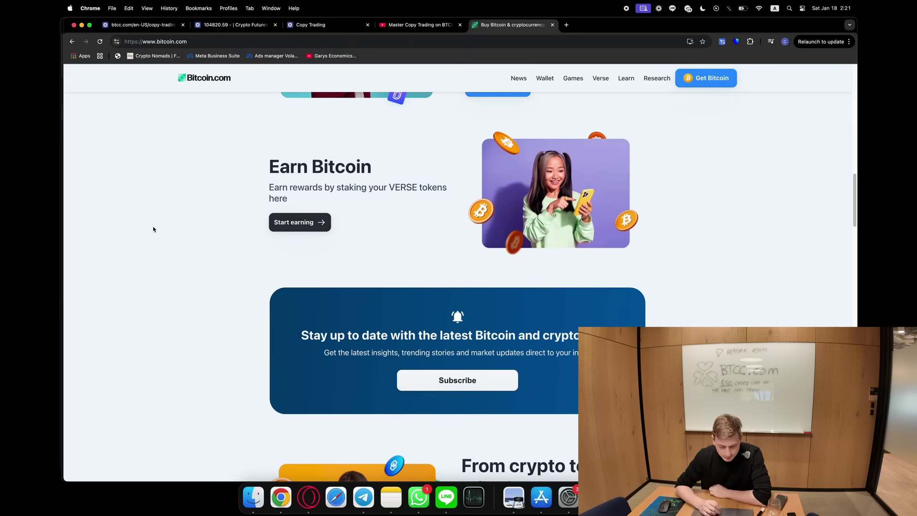
scroll(153, 229, down, 8)
scroll(153, 229, up, 10)
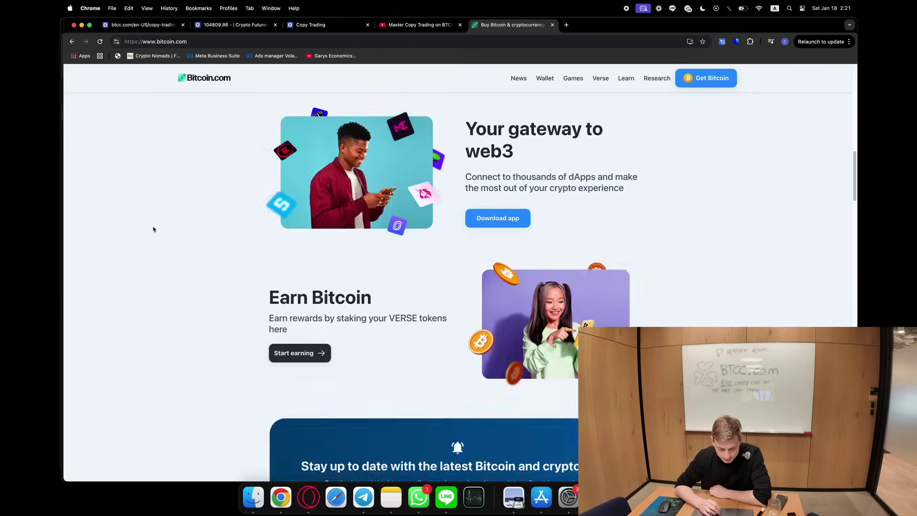
scroll(154, 229, down, 15)
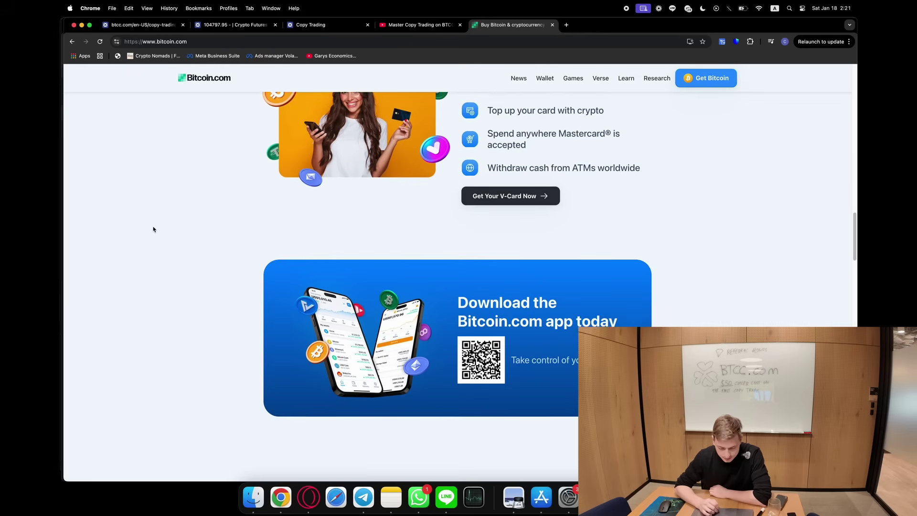
scroll(153, 229, down, 1)
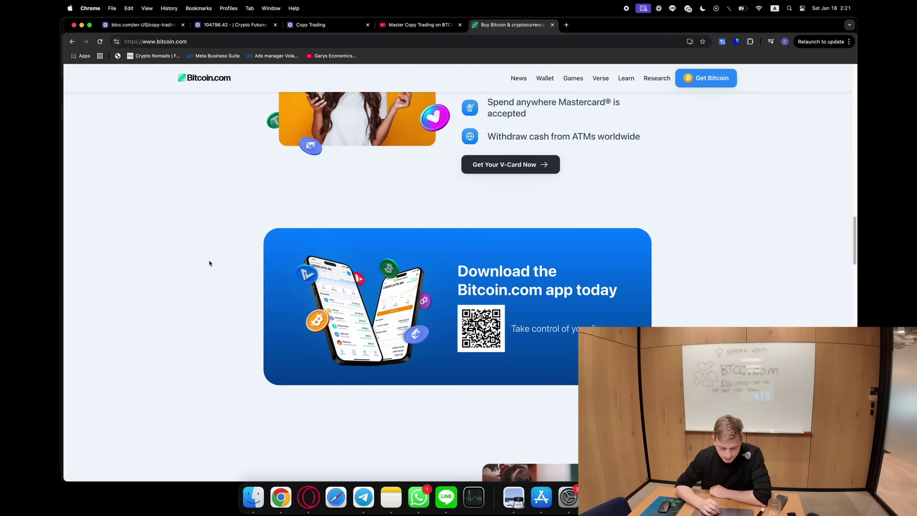
scroll(209, 263, down, 8)
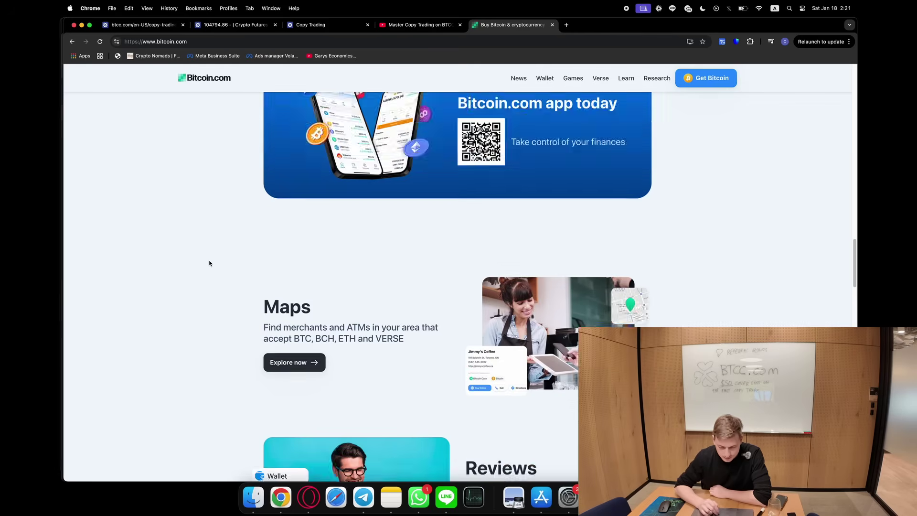
scroll(209, 263, up, 4)
scroll(209, 263, down, 20)
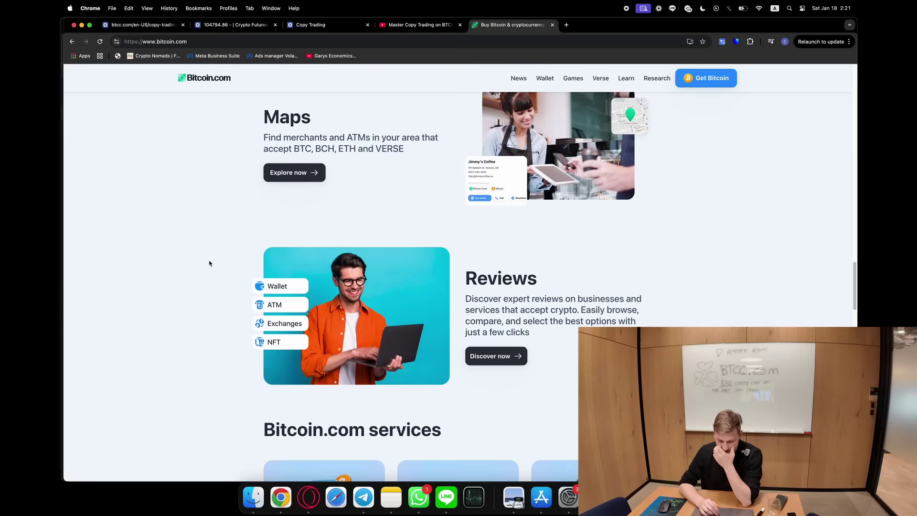
scroll(209, 263, up, 15)
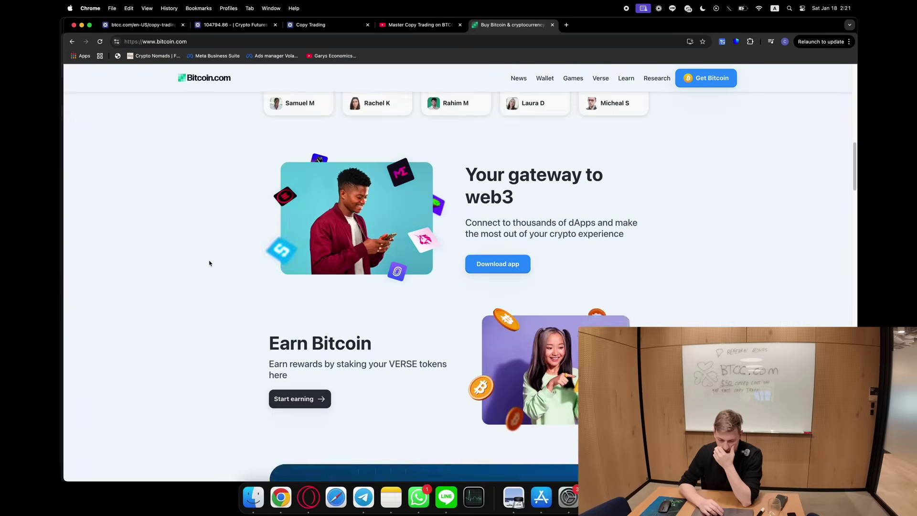
click(318, 42)
- Search '1 bch in usd', view the Max price chart, then close the Google and YouTube tabs
text(1 )
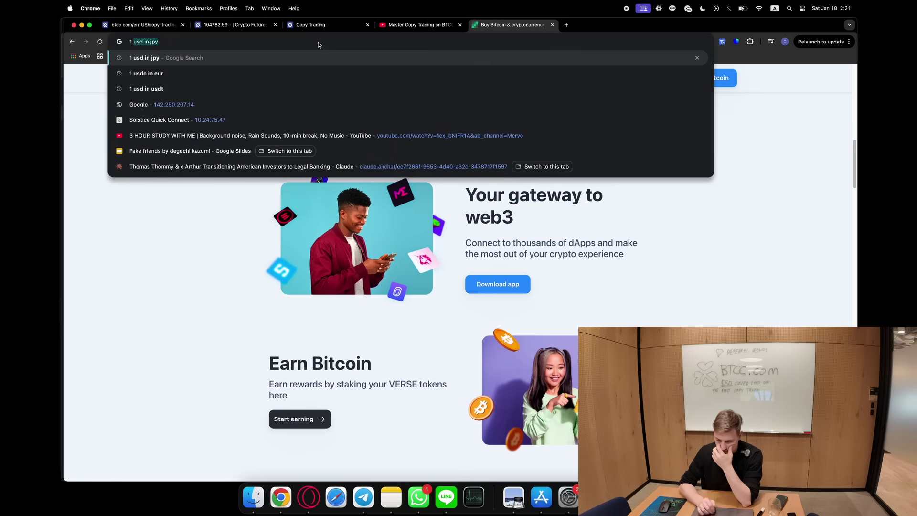
text(bch )
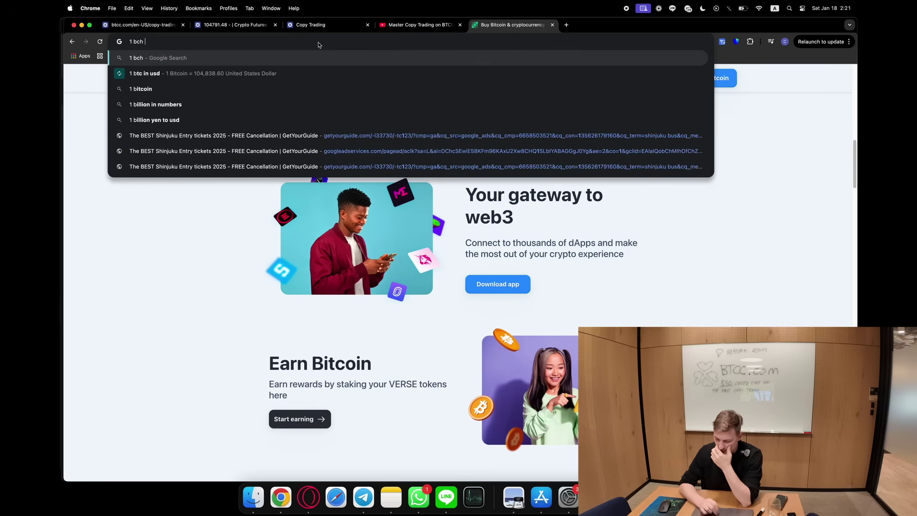
text(in usd)
key(Return)
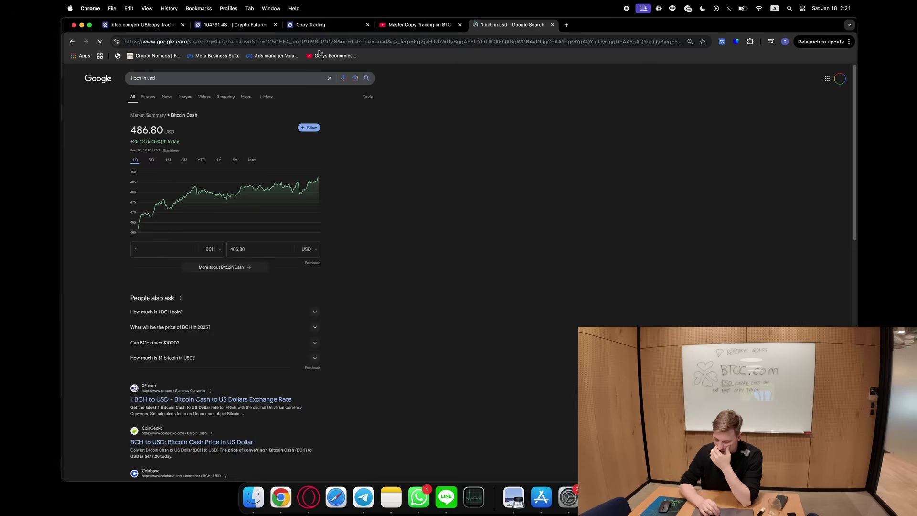
click(250, 160)
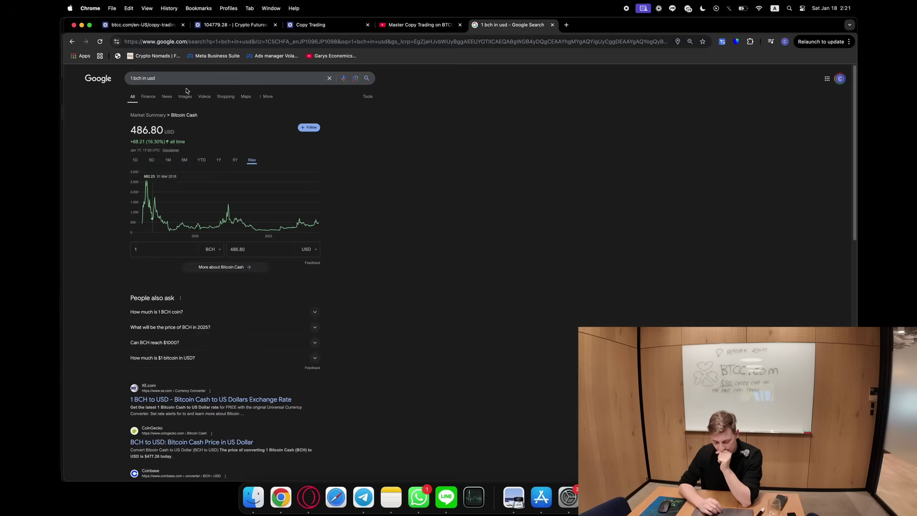
click(552, 25)
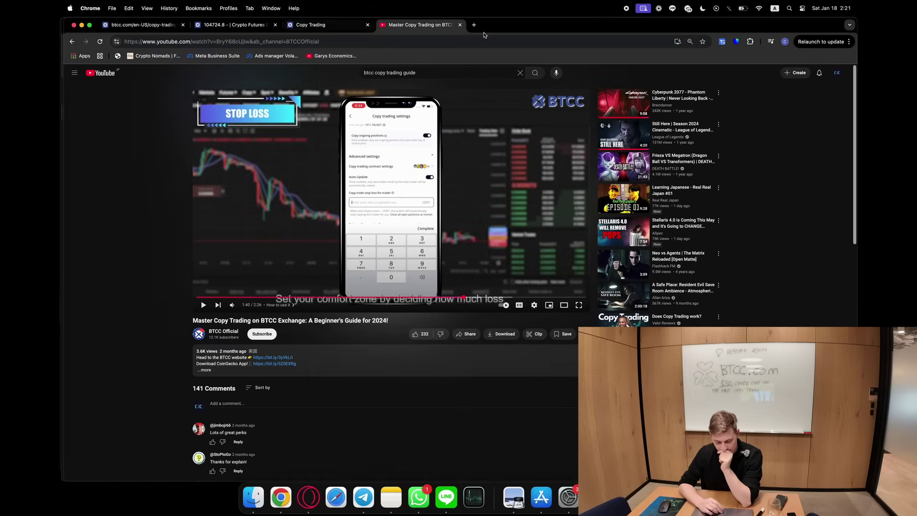
click(460, 24)
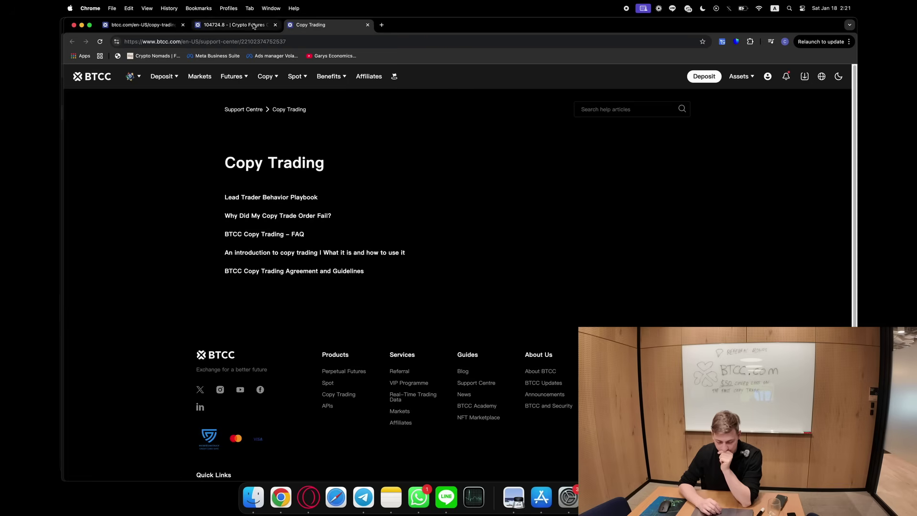
- Move the BTCUSDT futures tab to first place and choose Crypto Deposit under Deposit
click(232, 25)
click(158, 25)
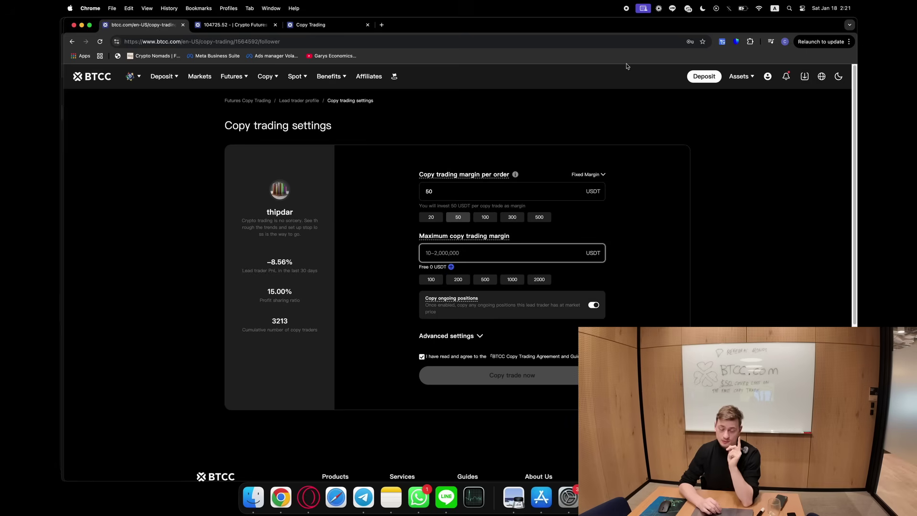
drag(242, 24, 176, 36)
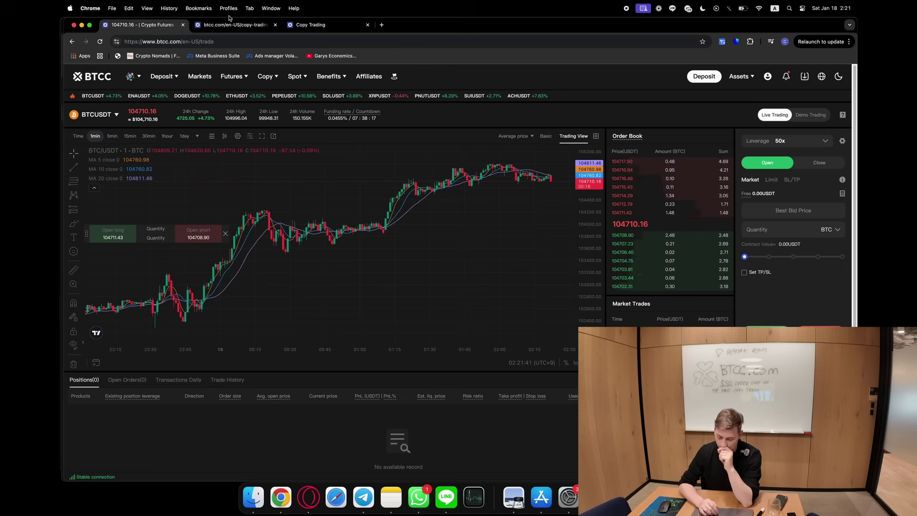
mouse_move(771, 82)
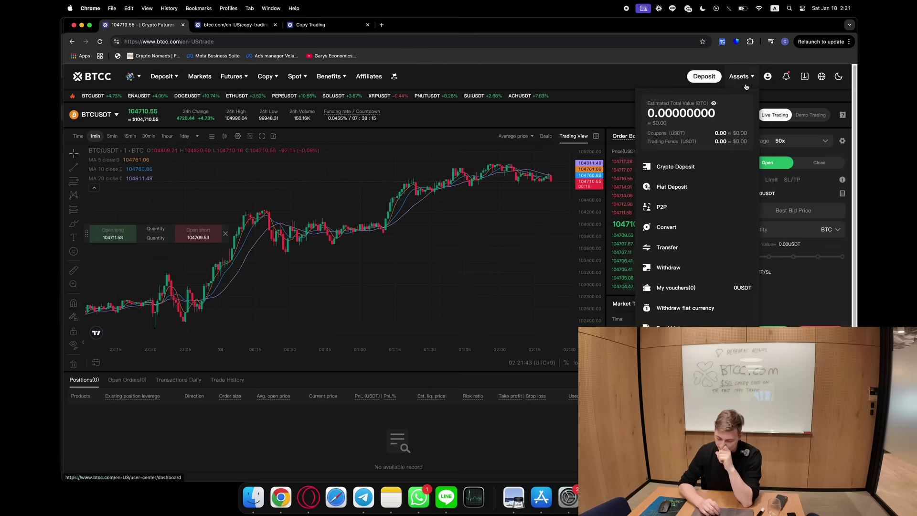
click(704, 77)
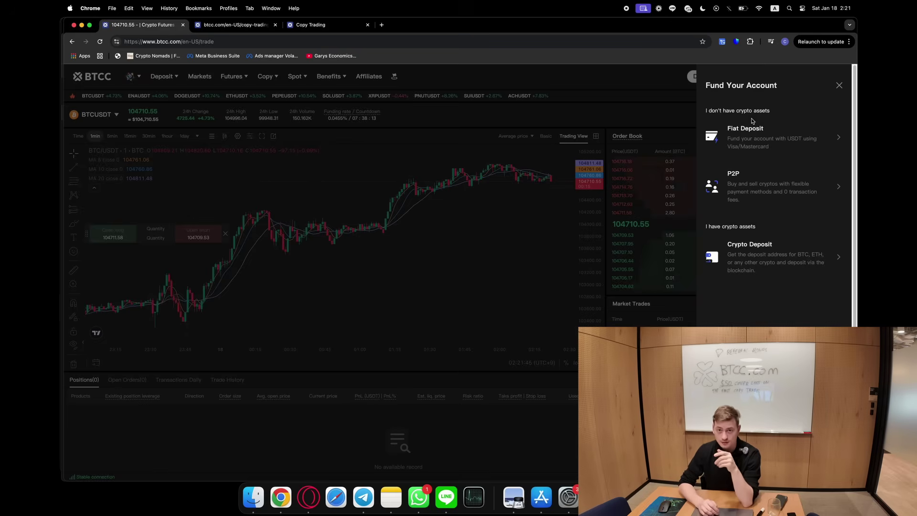
click(750, 255)
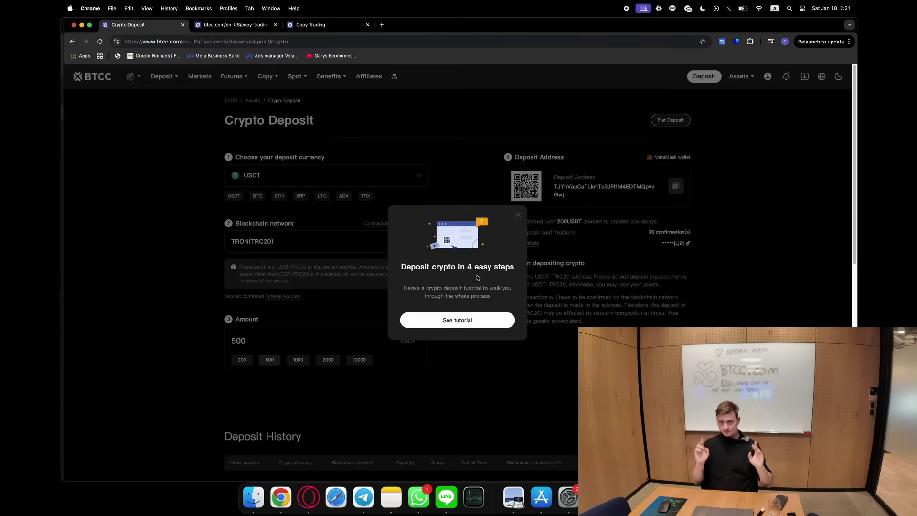
- Step through the three-step deposit tutorial and then close it
click(466, 320)
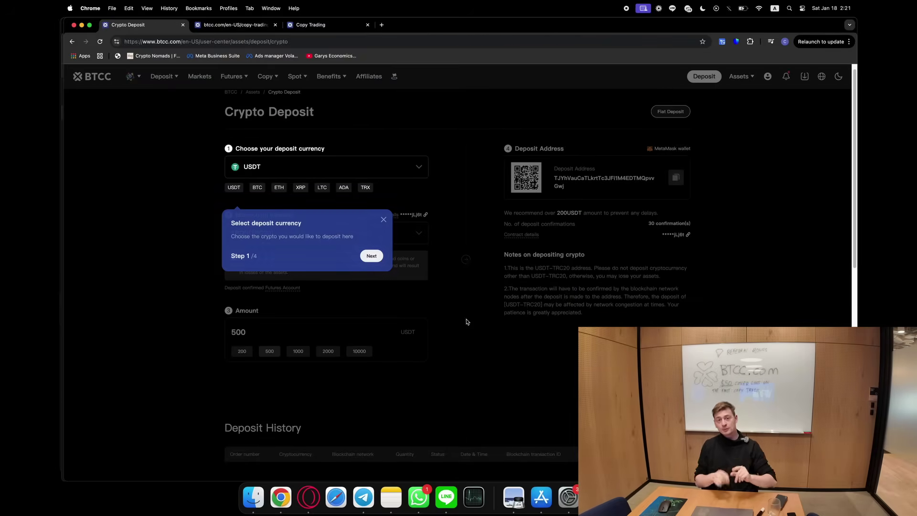
click(371, 257)
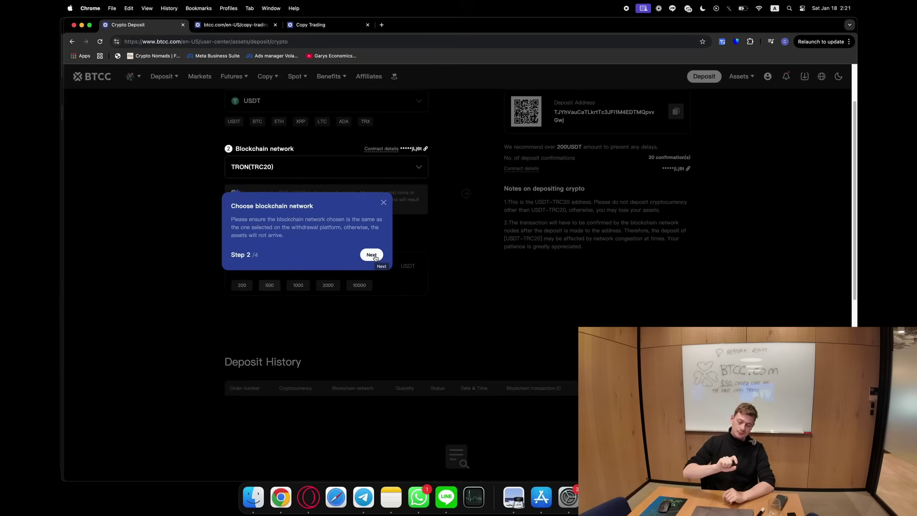
click(372, 255)
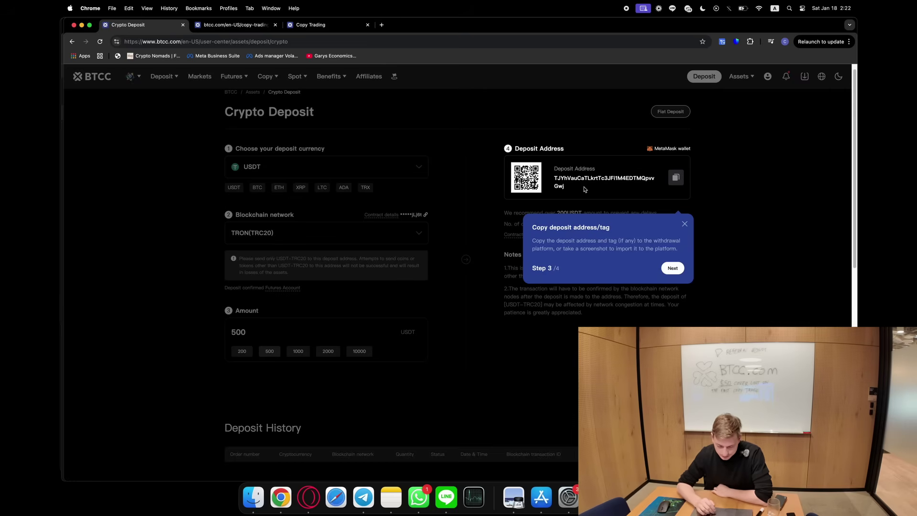
click(685, 224)
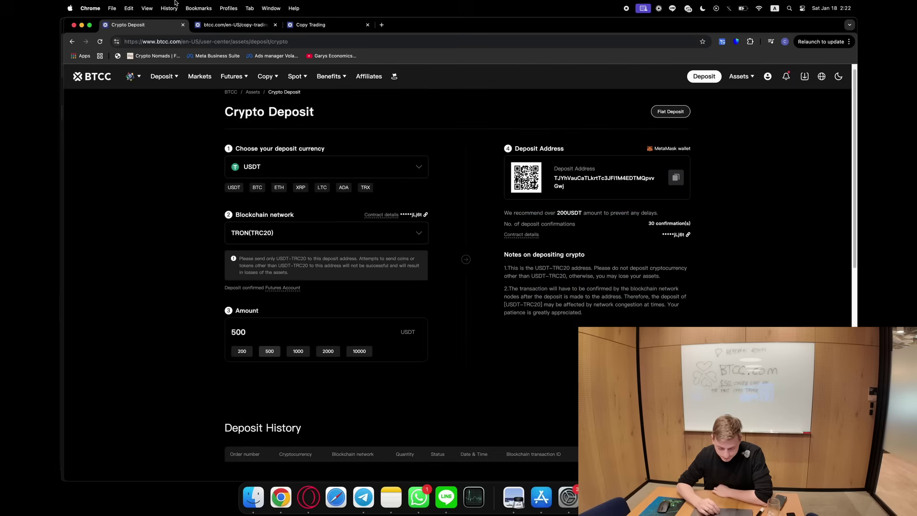
- Reopen Crypto Deposit and select the BNB Smart Chain(BEP20) network
click(188, 41)
click(167, 180)
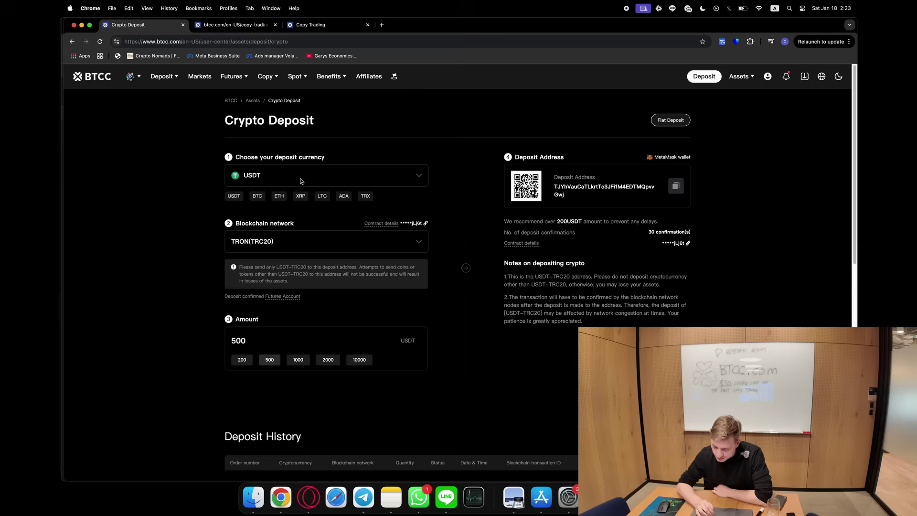
click(336, 251)
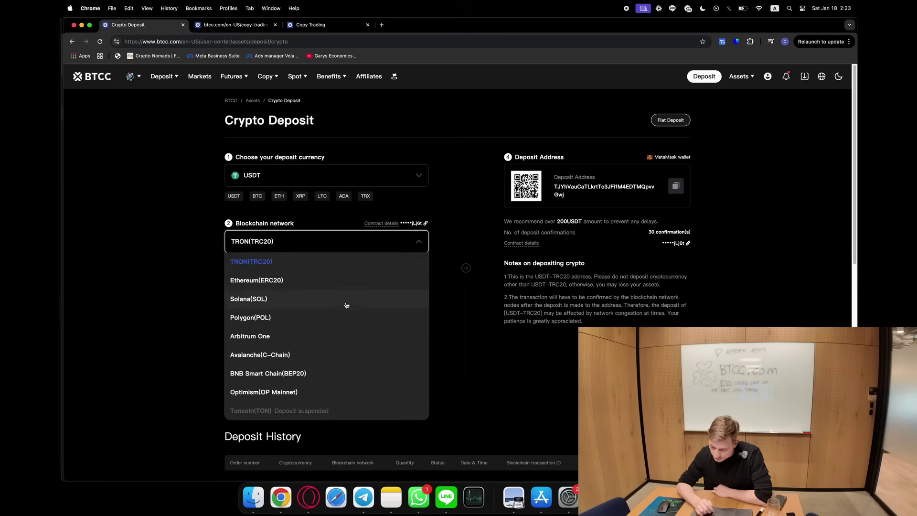
scroll(346, 305, down, 1)
click(344, 362)
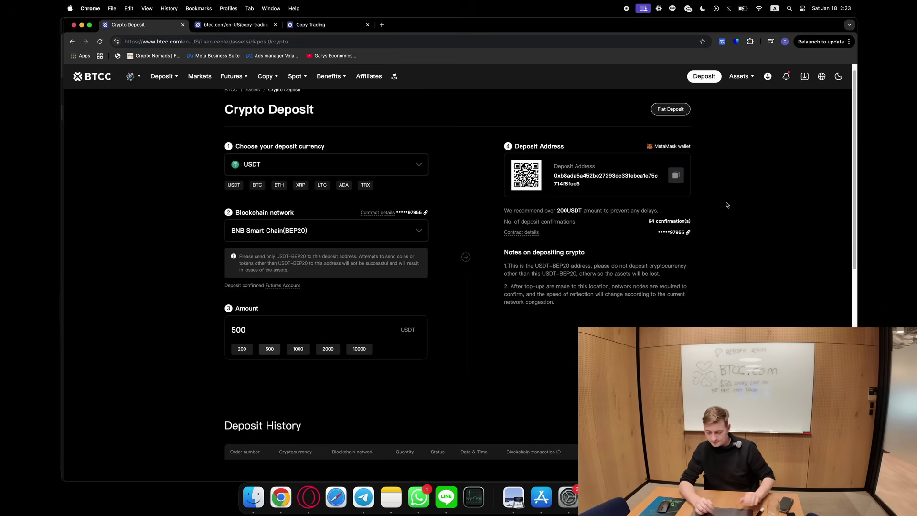
- Change the deposit amount to 50 USDT and copy the BEP20 deposit address
click(269, 333)
key(BackSpace)
key(Return)
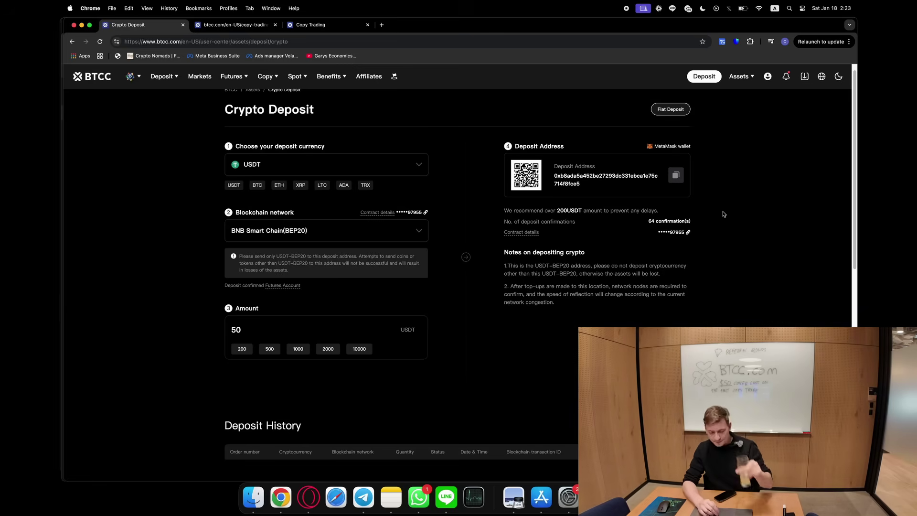
scroll(724, 214, down, 3)
scroll(723, 214, up, 3)
click(677, 166)
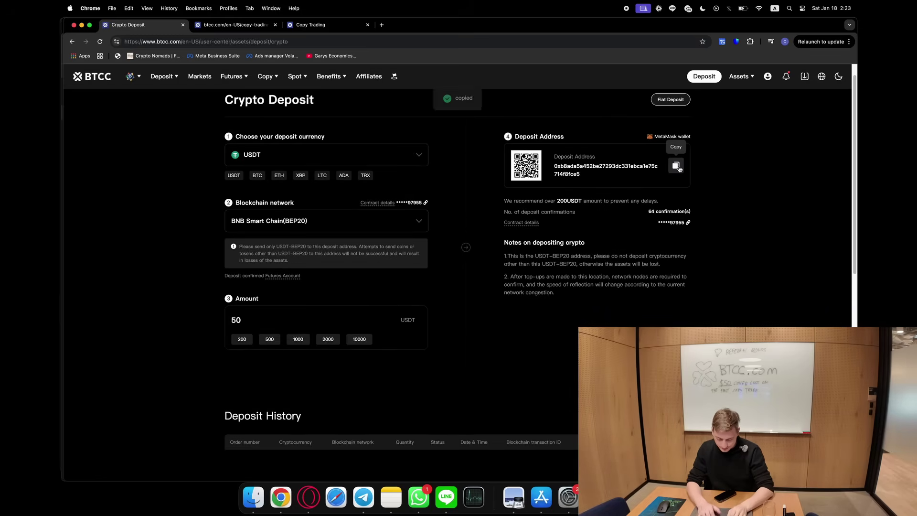
- Open the Binance website in a new tab
click(381, 25)
text(binance)
key(Return)
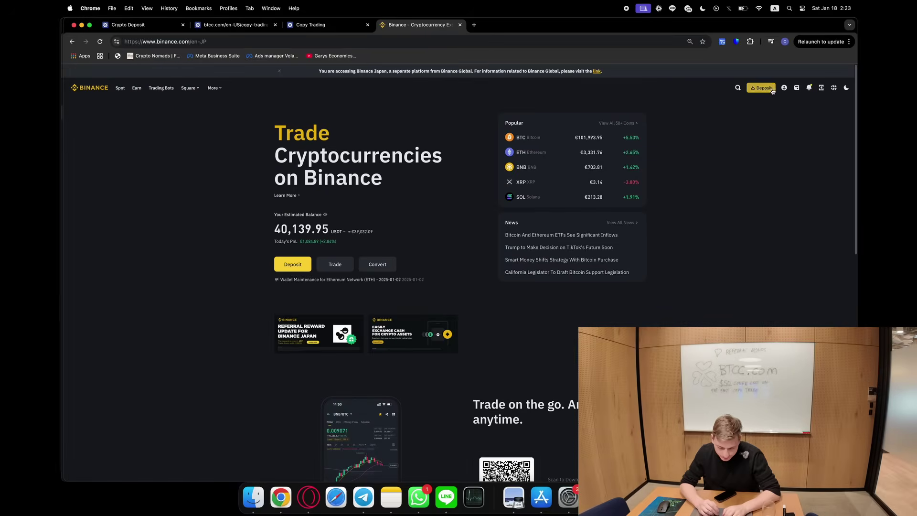
- From the Binance dashboard, start a crypto withdrawal with USDT as the coin
mouse_move(783, 88)
click(768, 149)
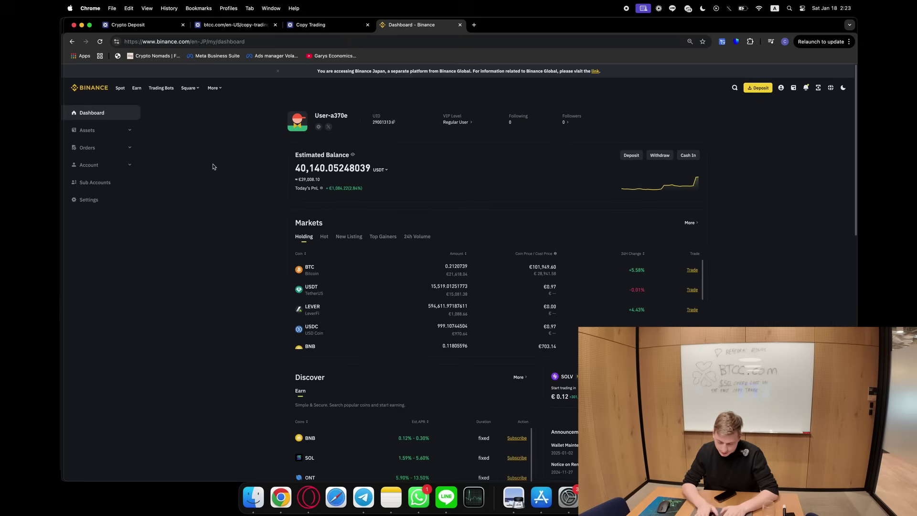
click(658, 155)
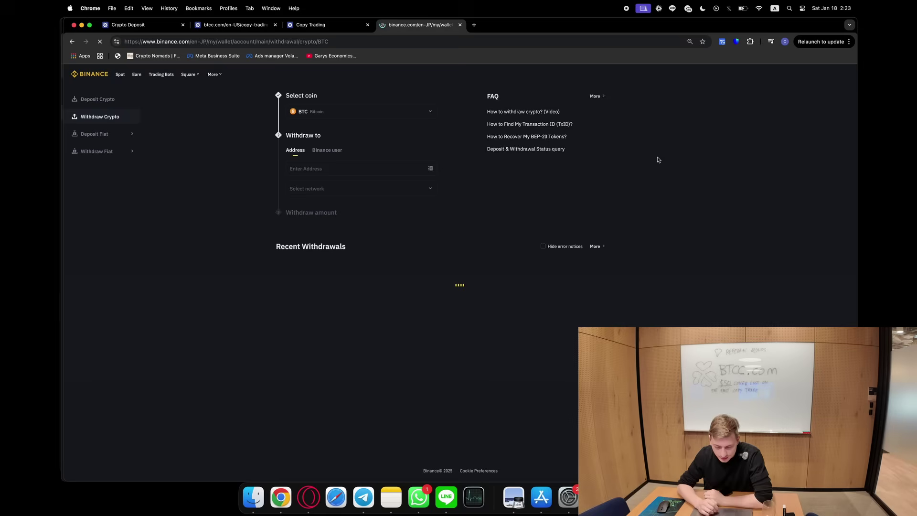
click(358, 125)
key(BackSpace)
key(BackSpace)
key(BackSpace)
text(usdt)
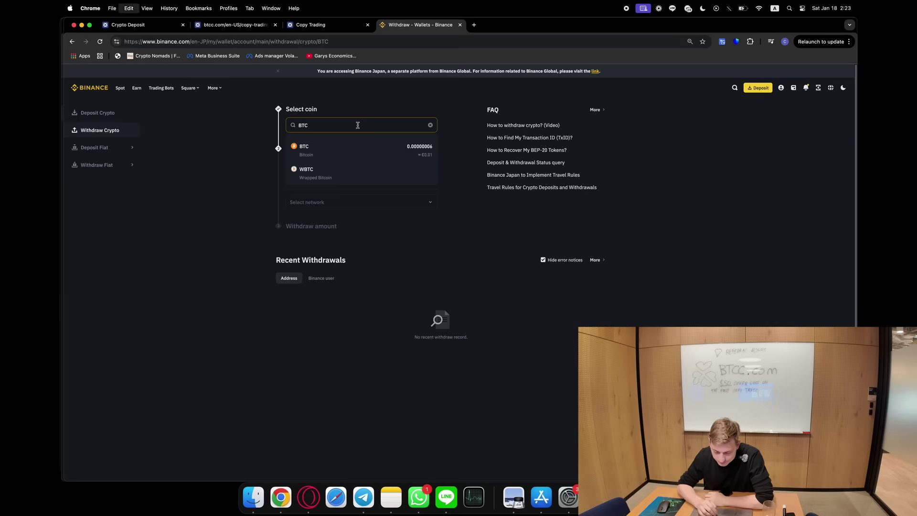
click(368, 156)
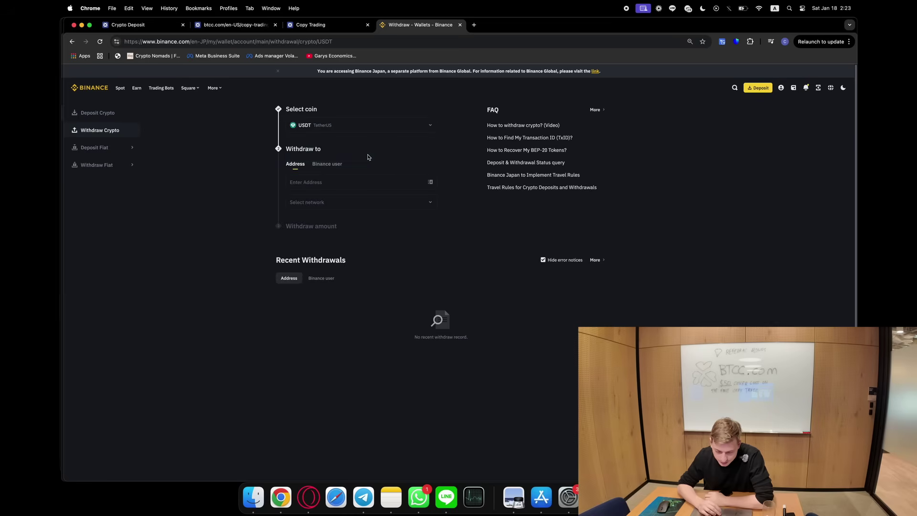
- Paste the BTCC address, pick BSC network, enter 50 USDT, then return to BTCC's copy settings
click(328, 184)
key(super+v)
click(335, 205)
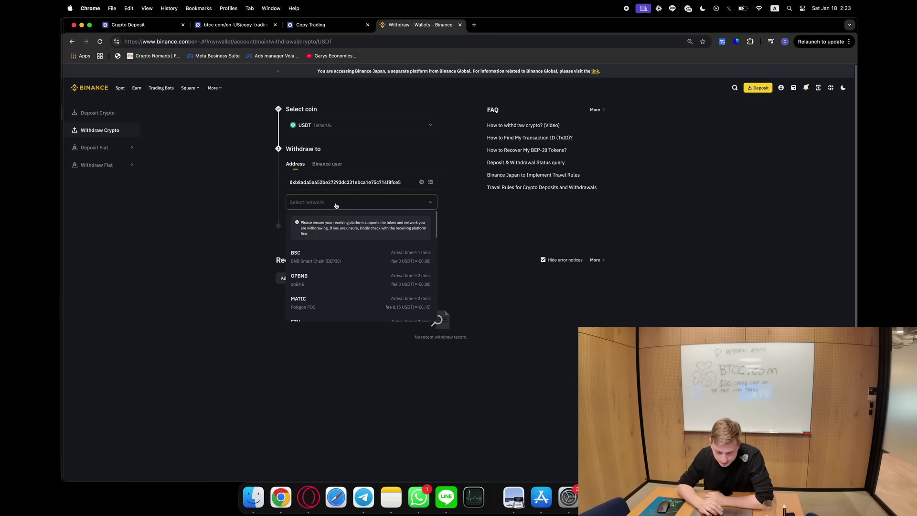
click(334, 256)
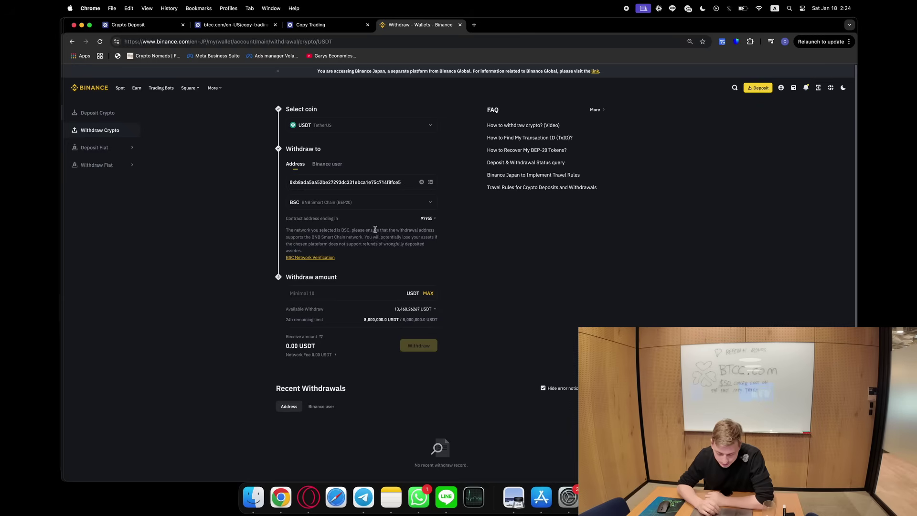
click(349, 293)
text(50)
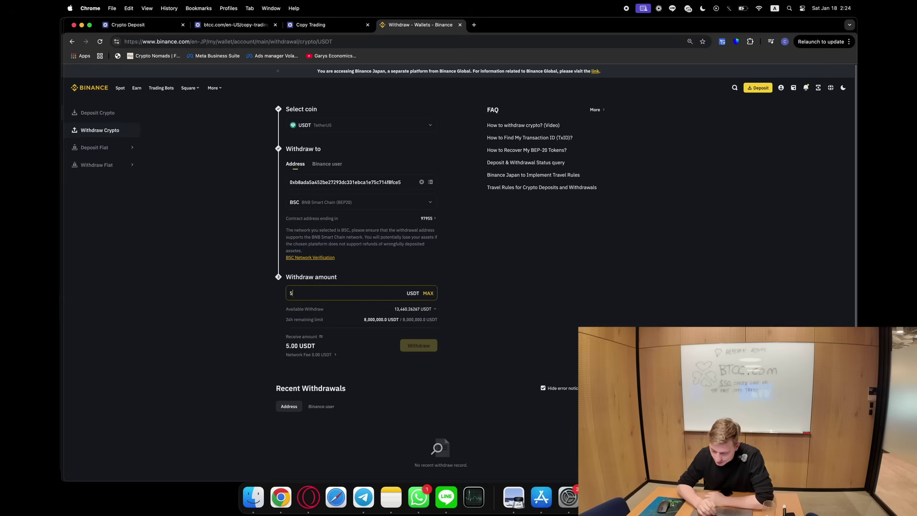
click(517, 277)
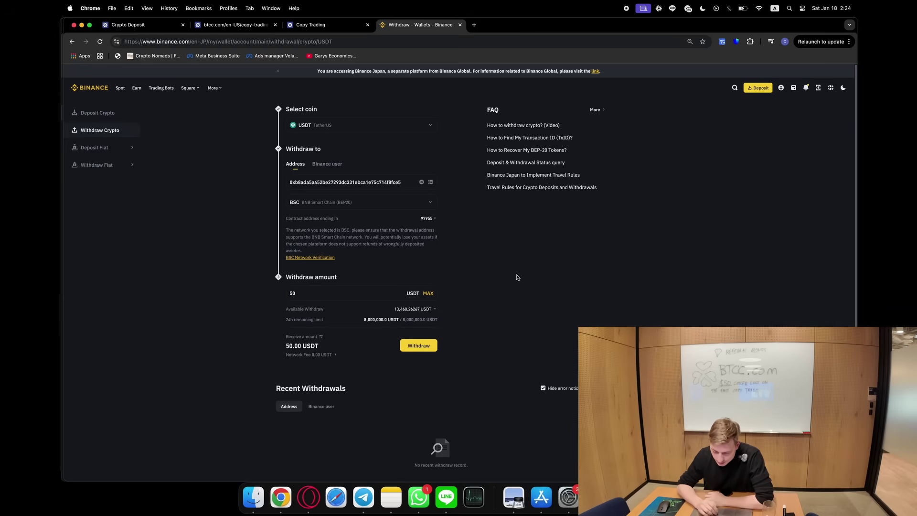
click(331, 29)
click(253, 25)
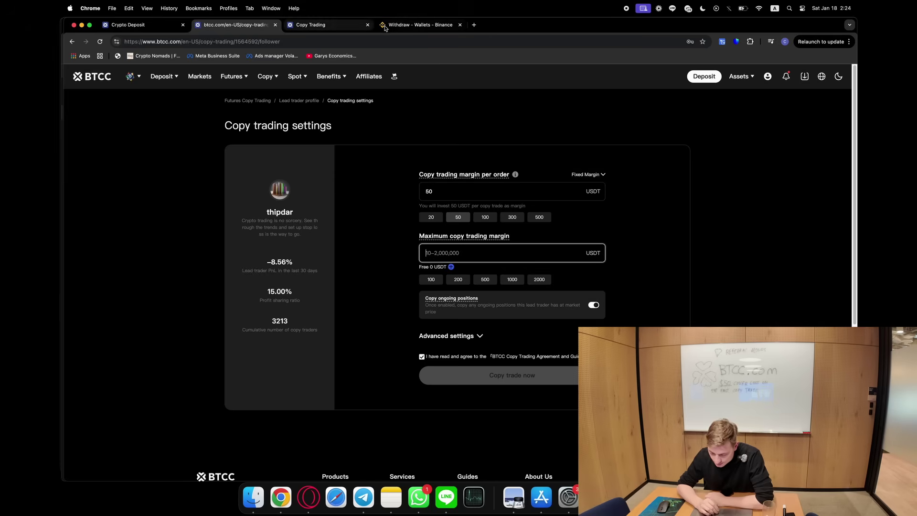
- Move the Binance withdrawal tab beside BTCC's Crypto Deposit tab and bring that deposit page forward
drag(406, 25, 310, 26)
click(246, 30)
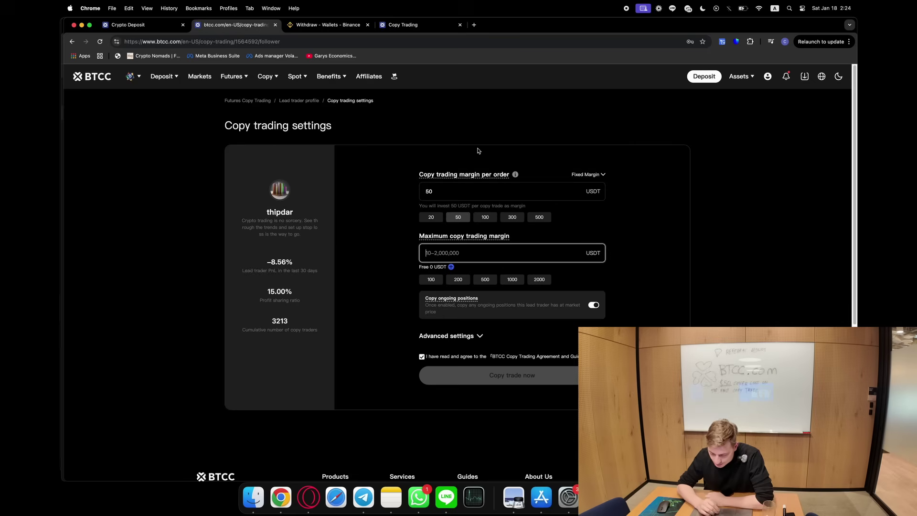
click(136, 25)
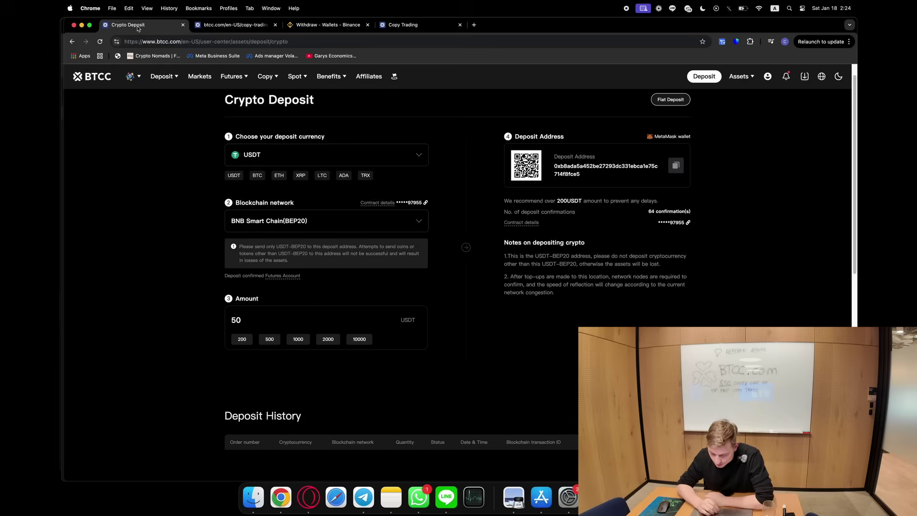
drag(306, 26, 215, 26)
click(148, 25)
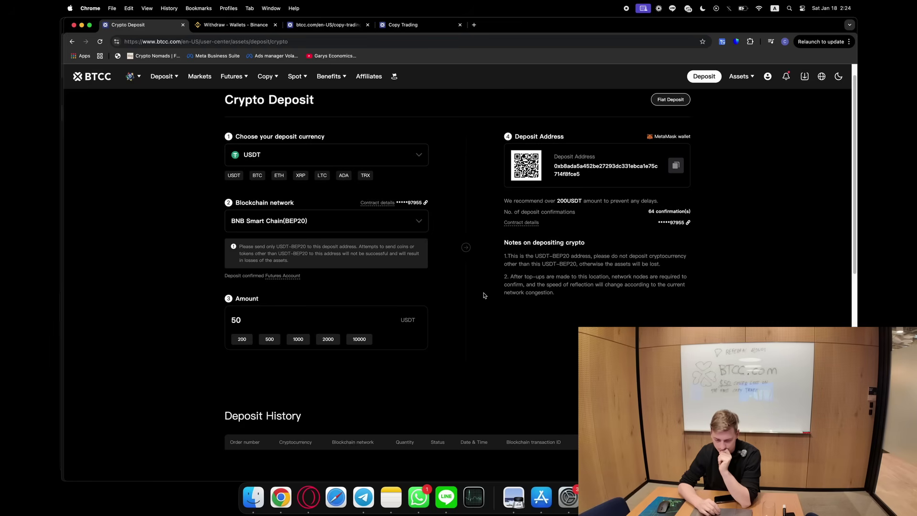
- Submit the 50 USDT Binance withdrawal and continue past the internal transfer notice
click(242, 30)
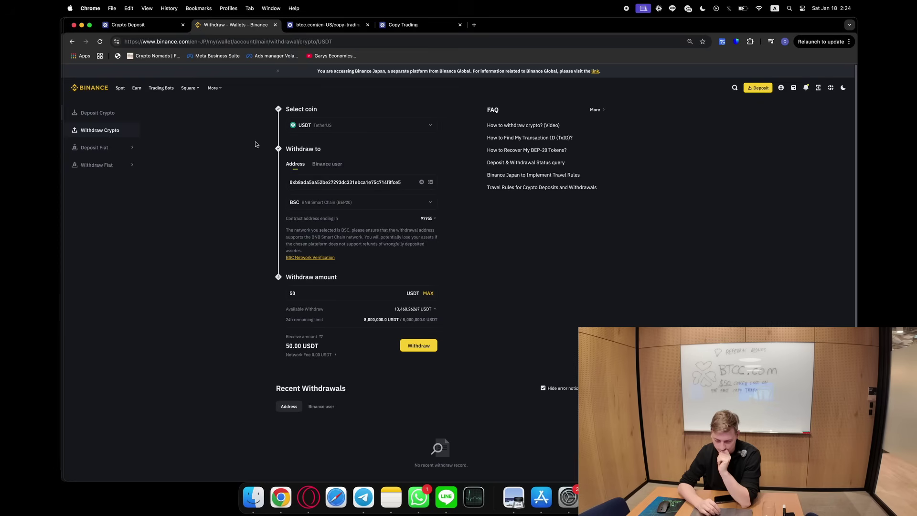
scroll(518, 260, down, 2)
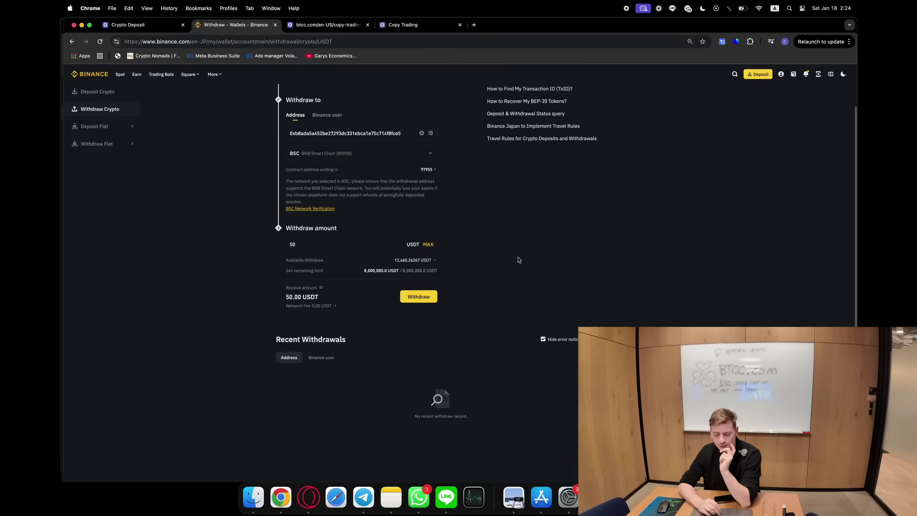
scroll(519, 260, up, 2)
click(420, 344)
click(471, 308)
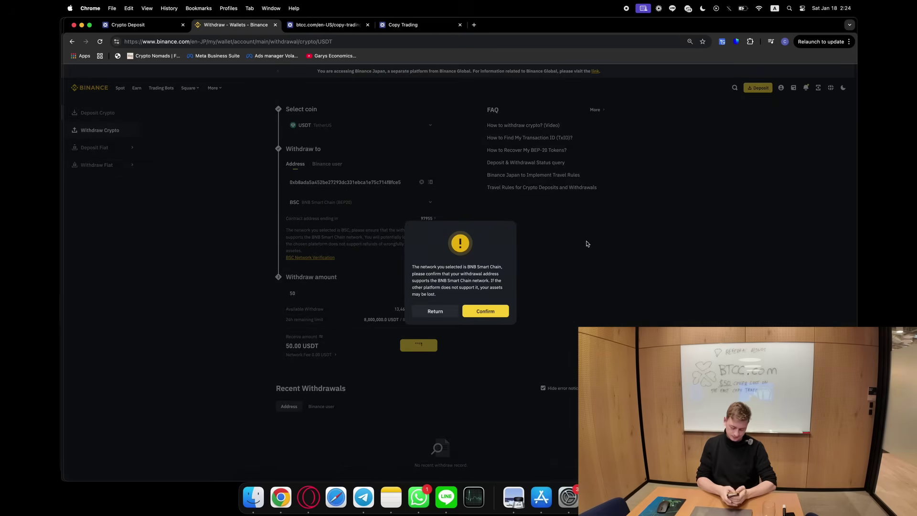
- Glance over BTCC's copy trading settings, help page and deposit details, then return to Binance
click(328, 26)
click(378, 26)
click(329, 25)
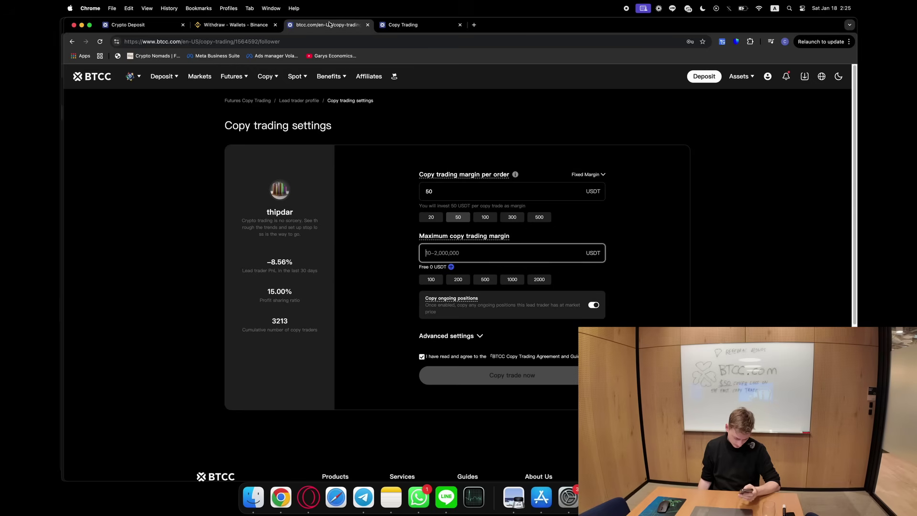
click(162, 25)
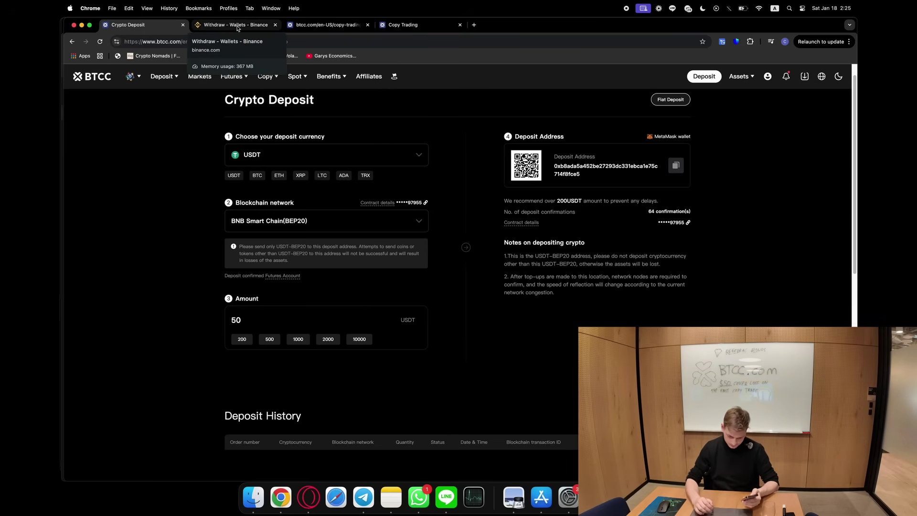
click(237, 28)
- Confirm BNB Smart Chain as the withdrawal network and enter the 6-digit authenticator code
click(486, 310)
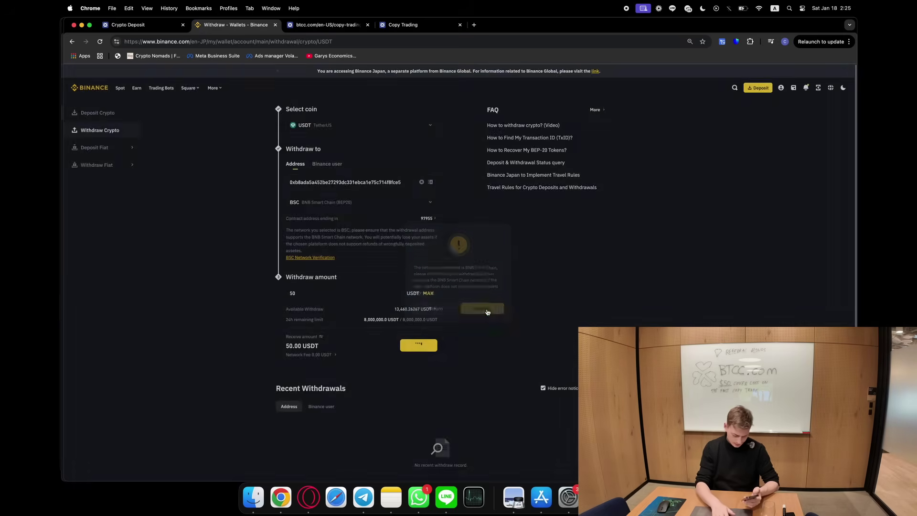
click(514, 327)
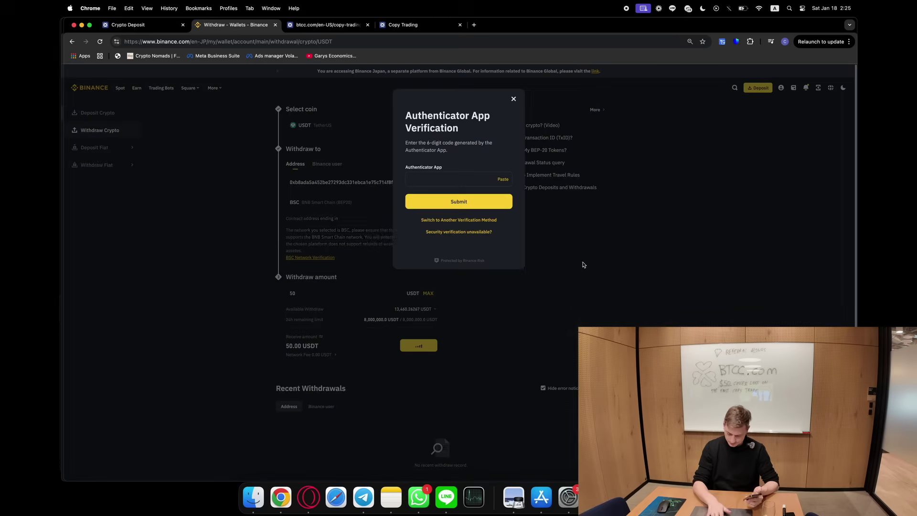
click(471, 180)
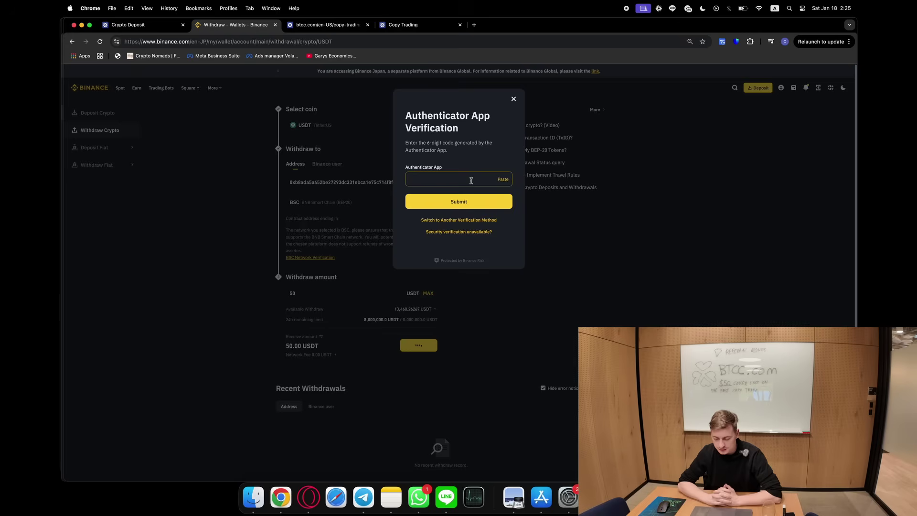
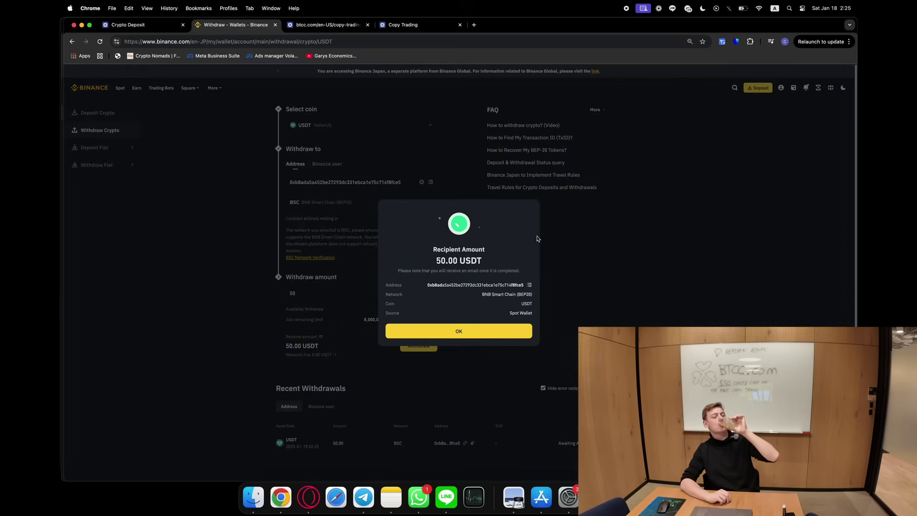
- Dismiss the success dialog and reload until the 50 USDT BSC withdrawal shows its TxID
click(484, 335)
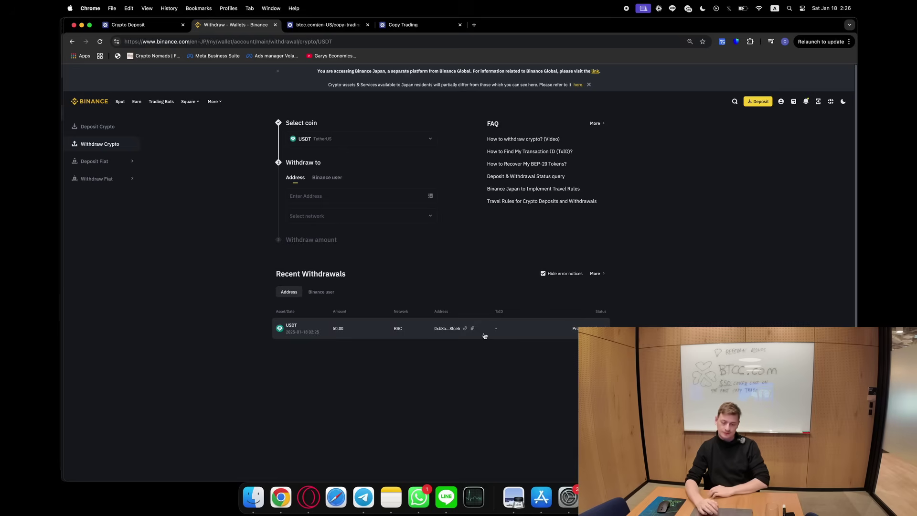
click(99, 42)
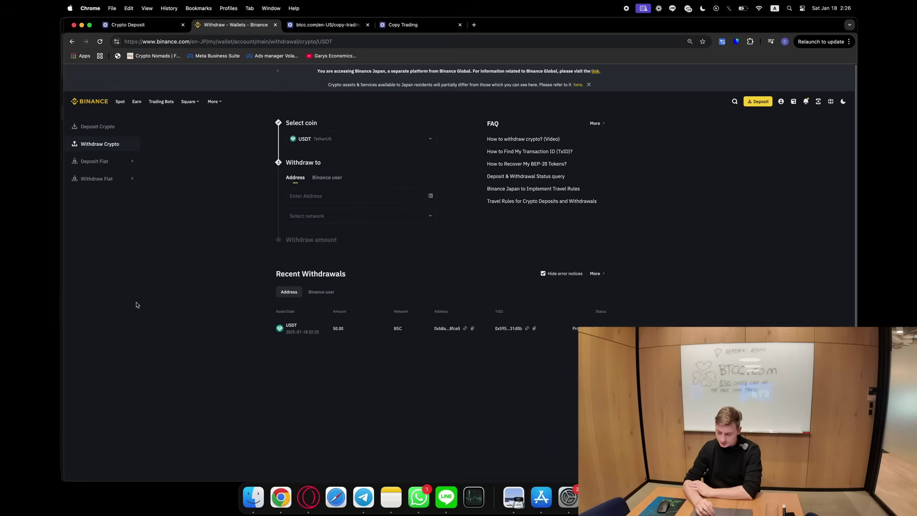
- Open a new tab and go to btcc to load the BTCUSDT futures trading page
click(156, 25)
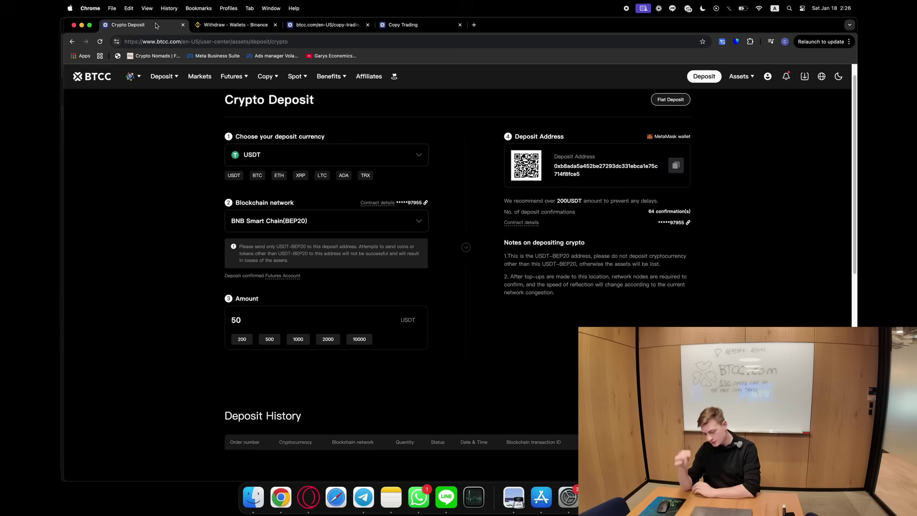
mouse_move(163, 76)
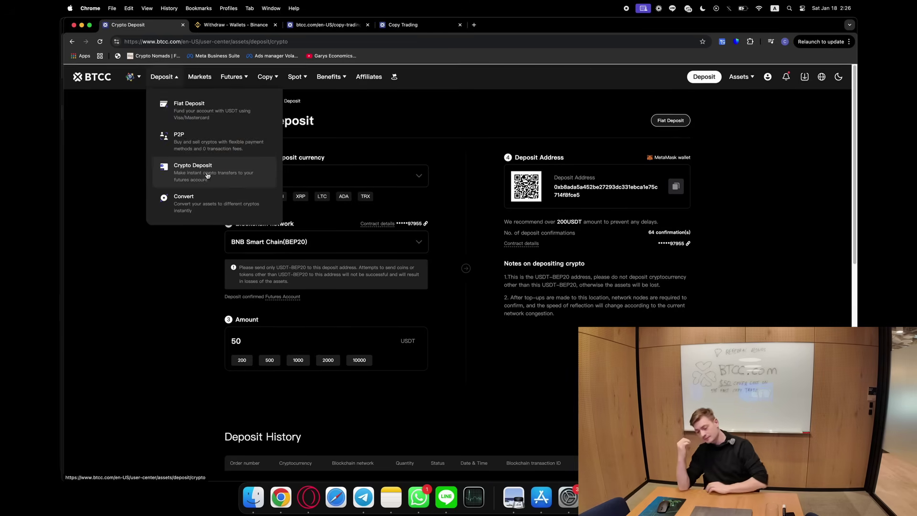
click(474, 25)
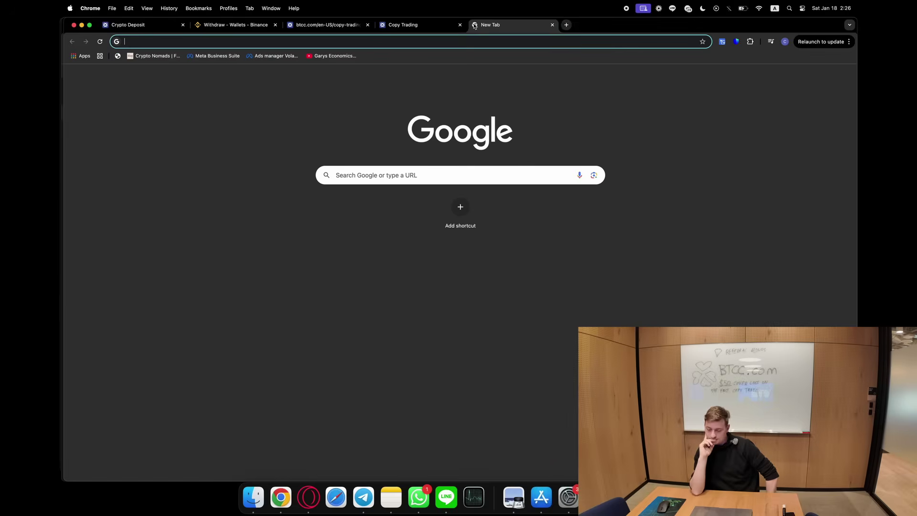
text(btcc)
key(Return)
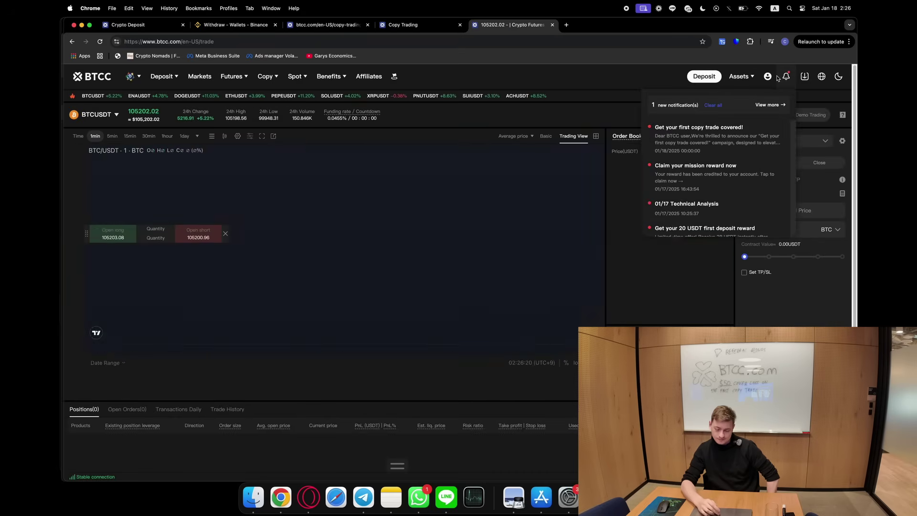
mouse_move(767, 77)
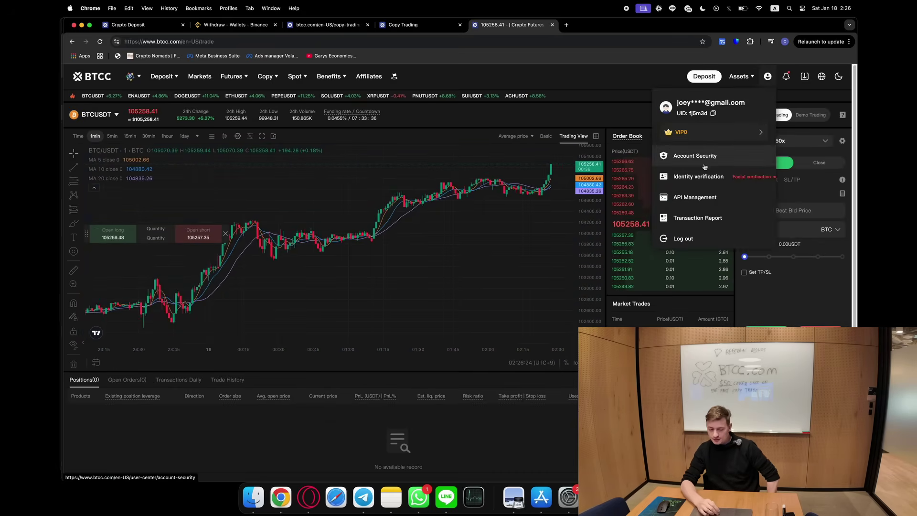
mouse_move(739, 76)
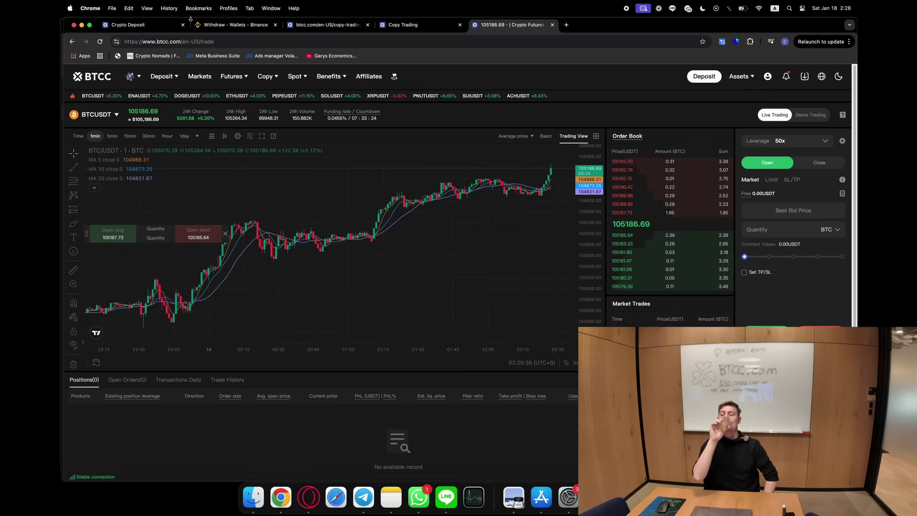
- Reload Binance's withdrawal page twice to check the 50 USDT BSC withdrawal is still processing
click(141, 27)
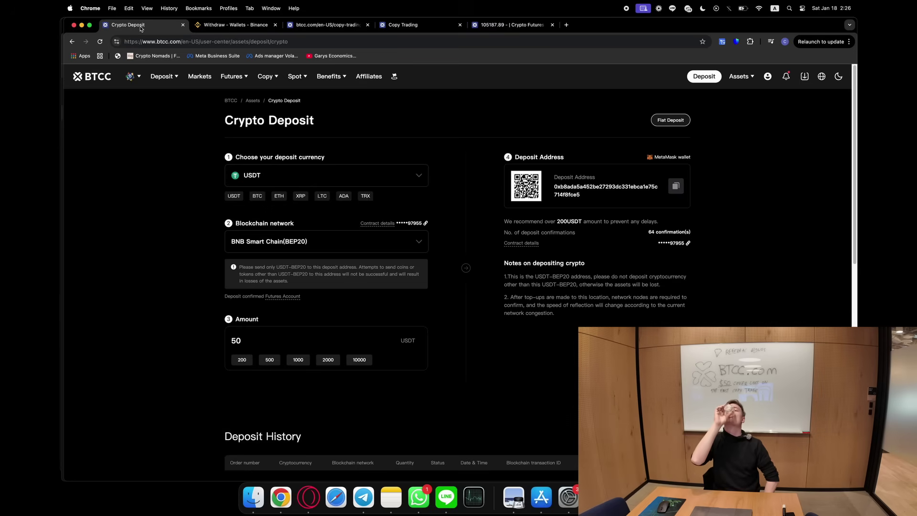
click(220, 21)
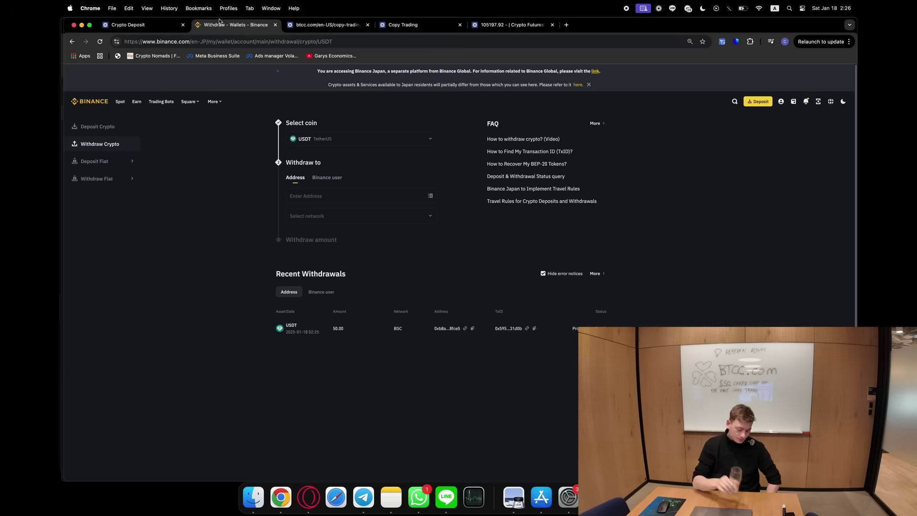
click(101, 43)
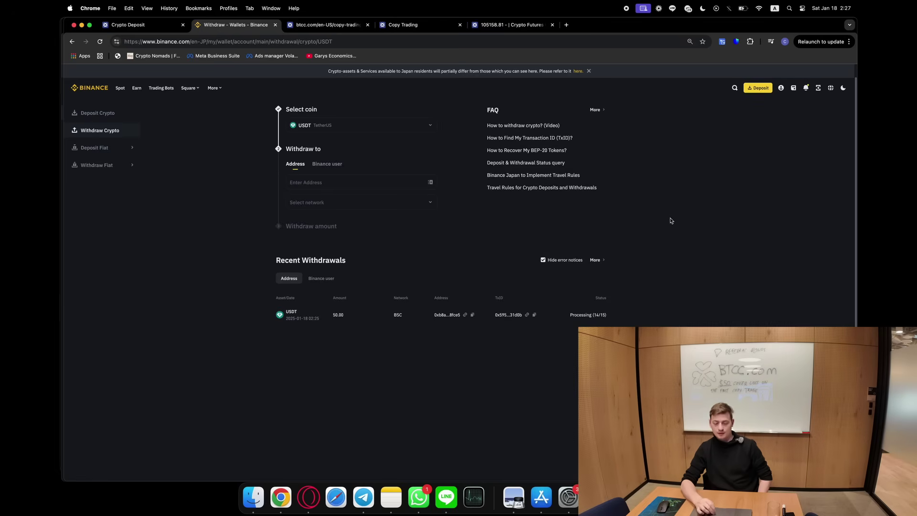
click(100, 42)
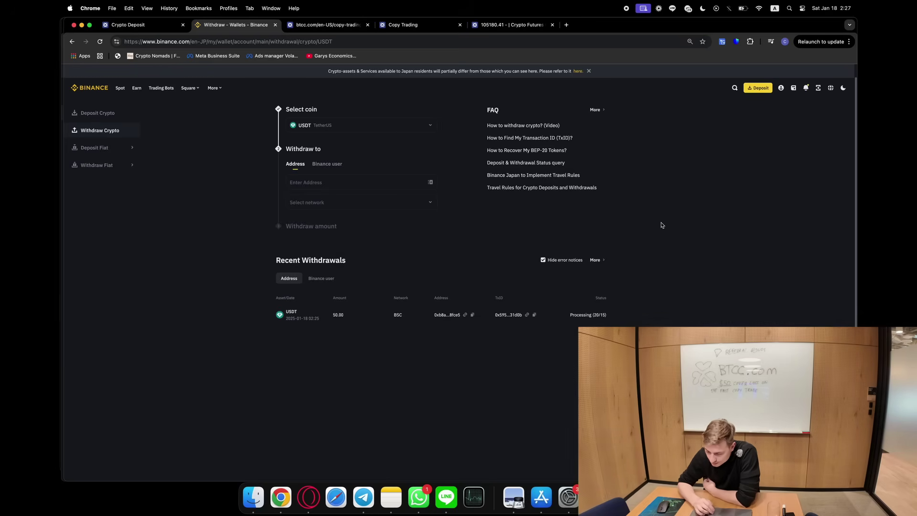
- Go back to the BTCUSDT futures tab, reload it, and show the notifications dropdown
click(143, 25)
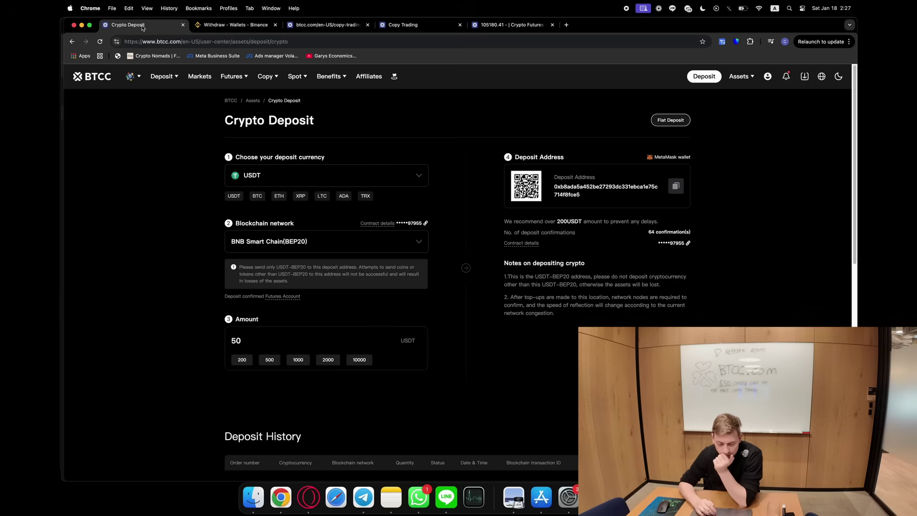
click(498, 26)
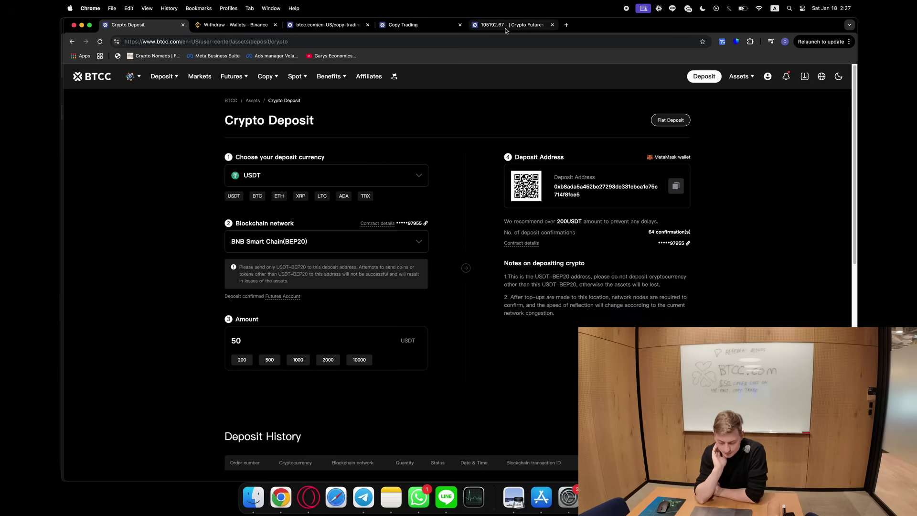
click(444, 25)
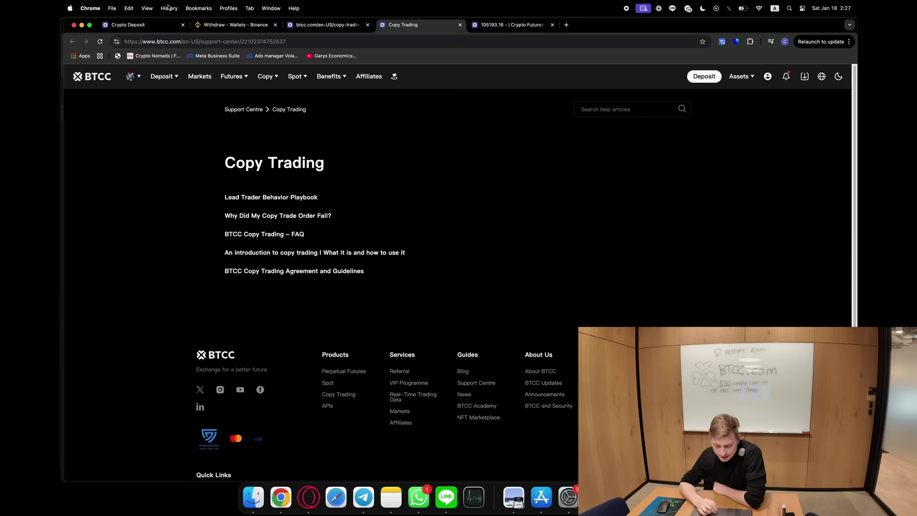
click(356, 24)
click(504, 25)
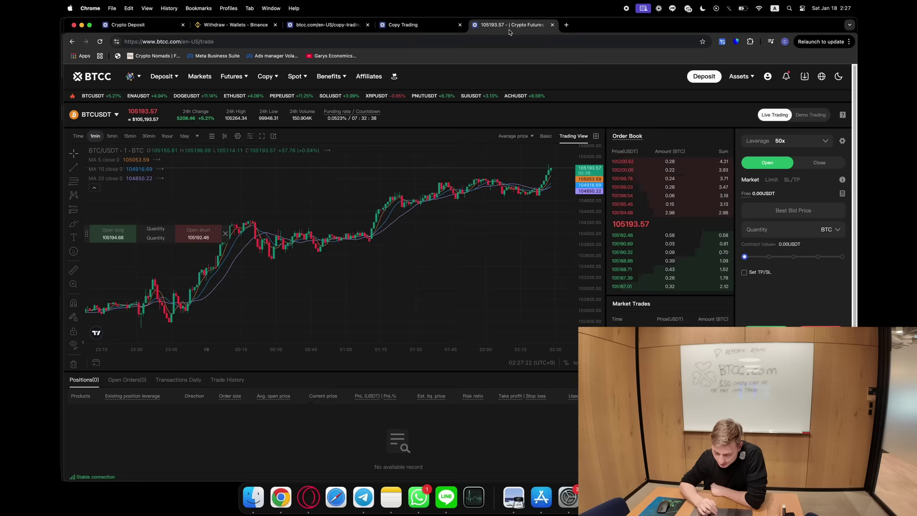
click(99, 41)
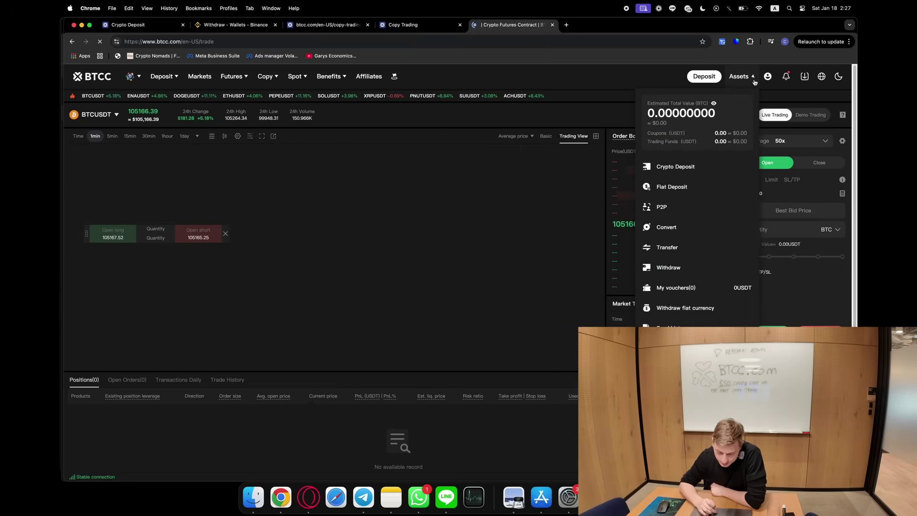
mouse_move(786, 77)
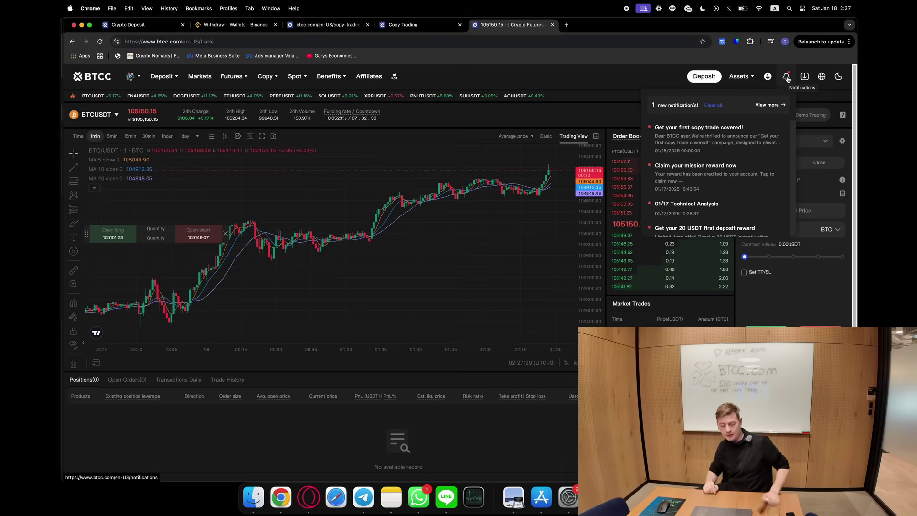
- Open the 'Get your first copy trade covered!' notification and highlight its campaign paragraph
click(698, 130)
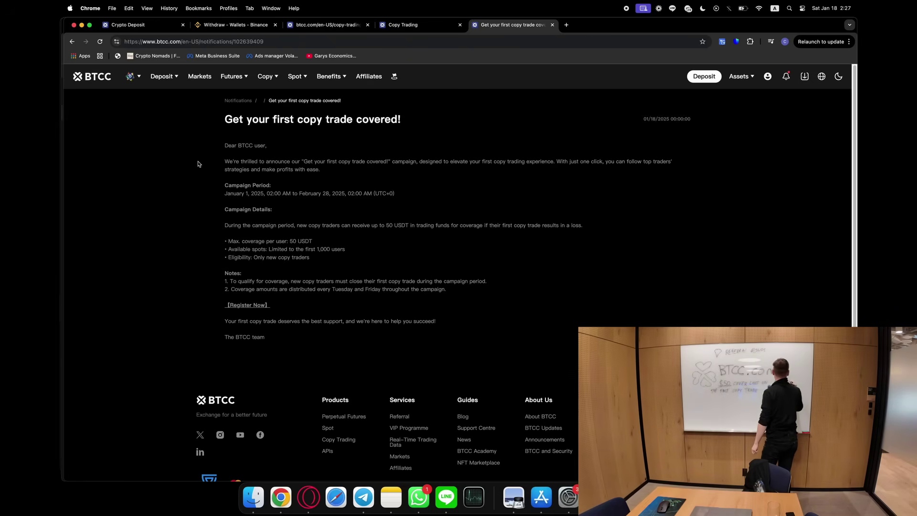
drag(208, 164, 417, 163)
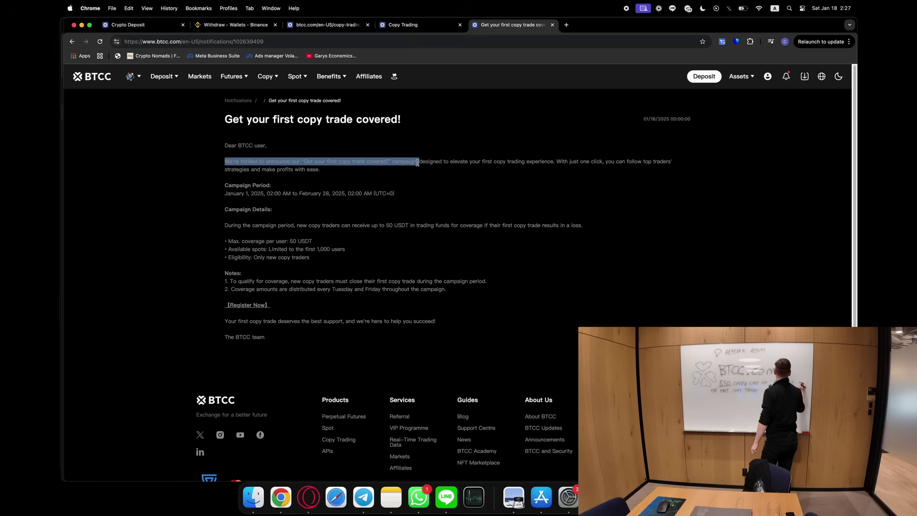
click(176, 169)
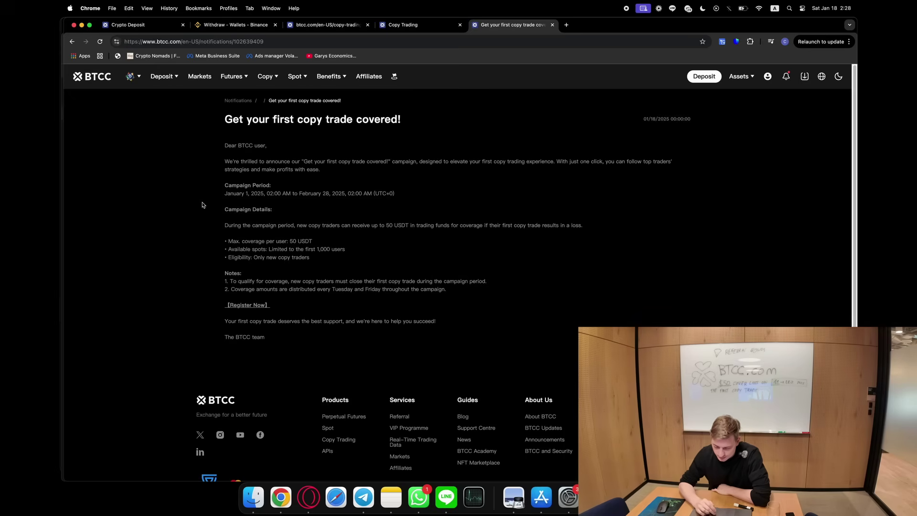
- Flip through the open BTCC tabs and account dashboard, ending on thipdar's copy trading settings
click(414, 24)
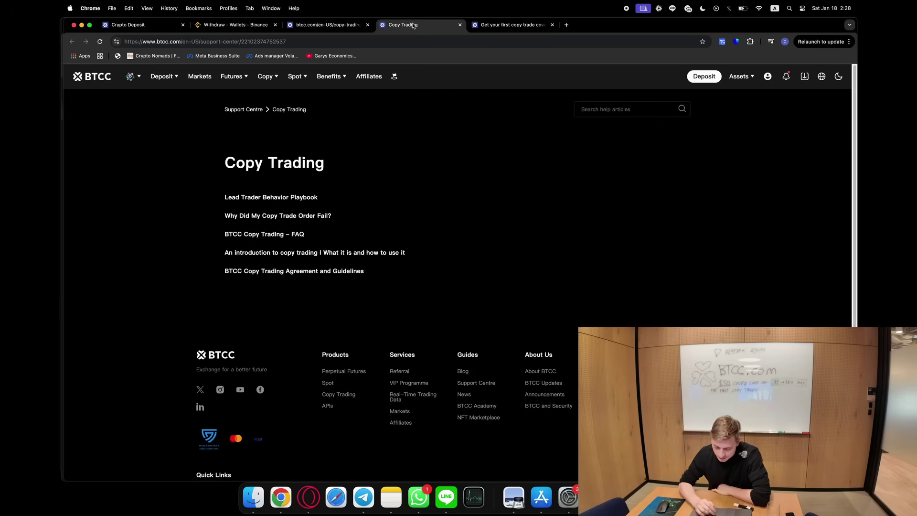
click(343, 26)
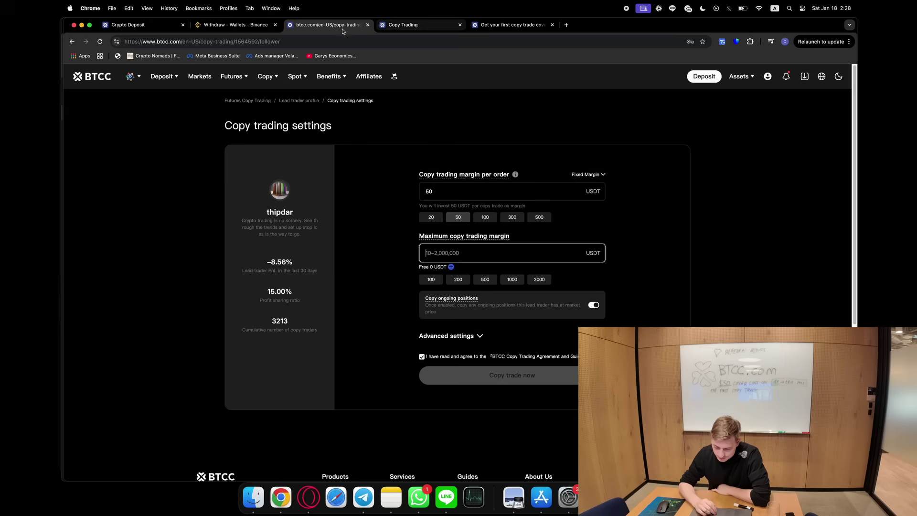
click(175, 23)
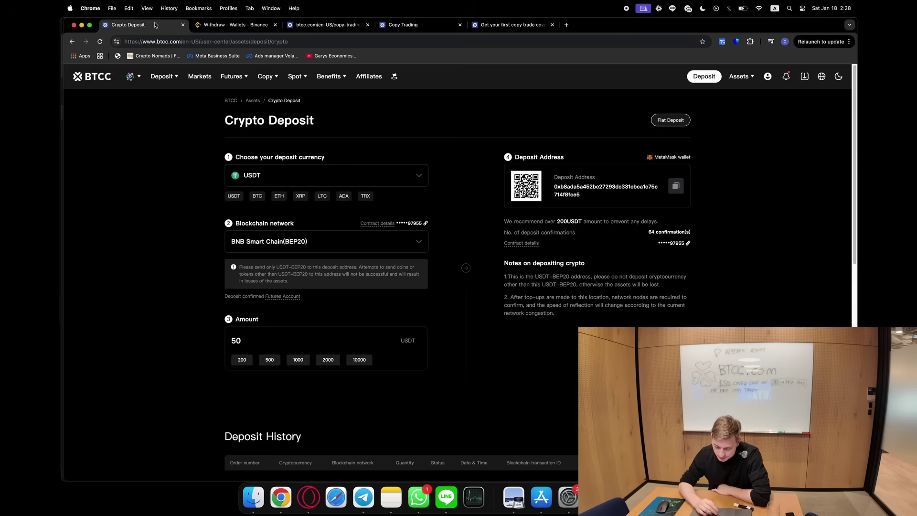
click(492, 26)
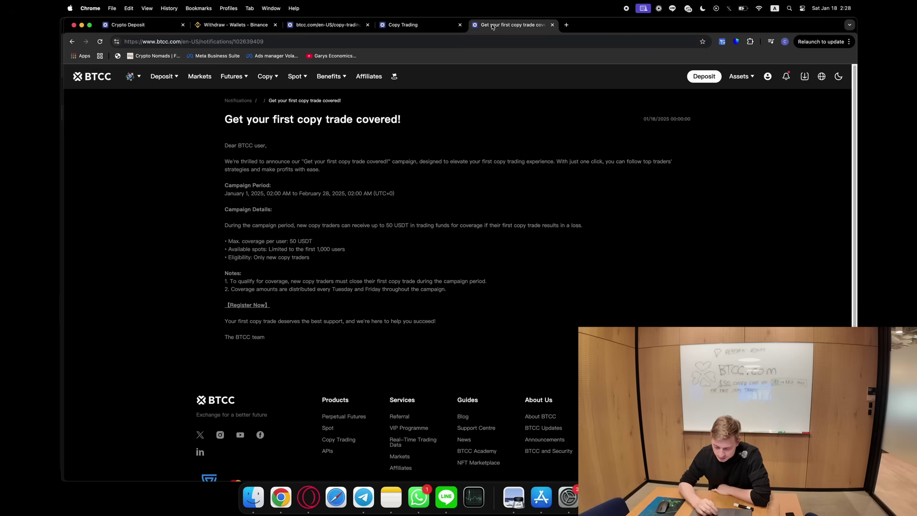
click(768, 76)
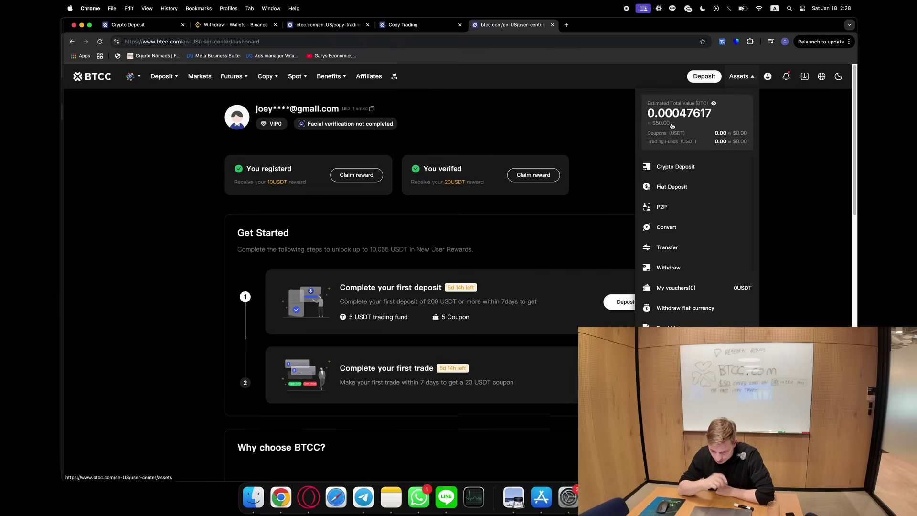
click(407, 26)
click(335, 26)
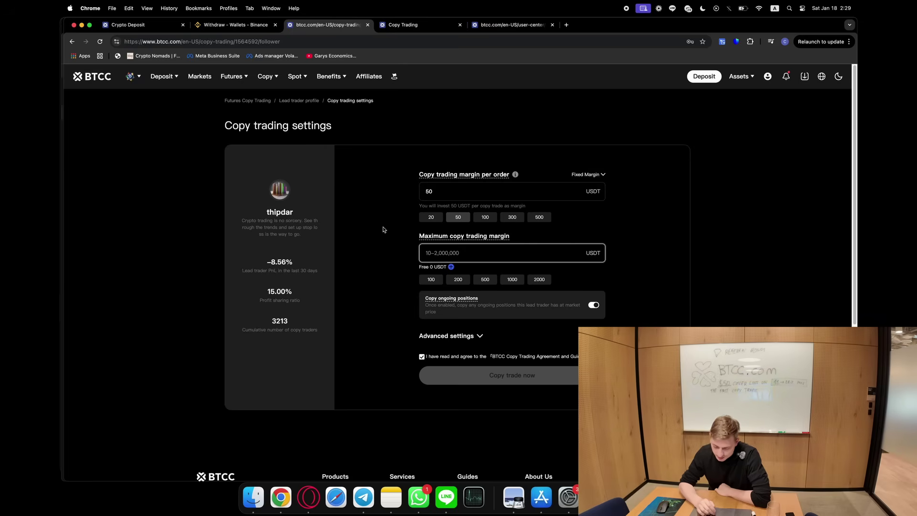
- Enter 50 as the maximum copy trading margin, then expand and collapse Advanced settings
mouse_move(459, 237)
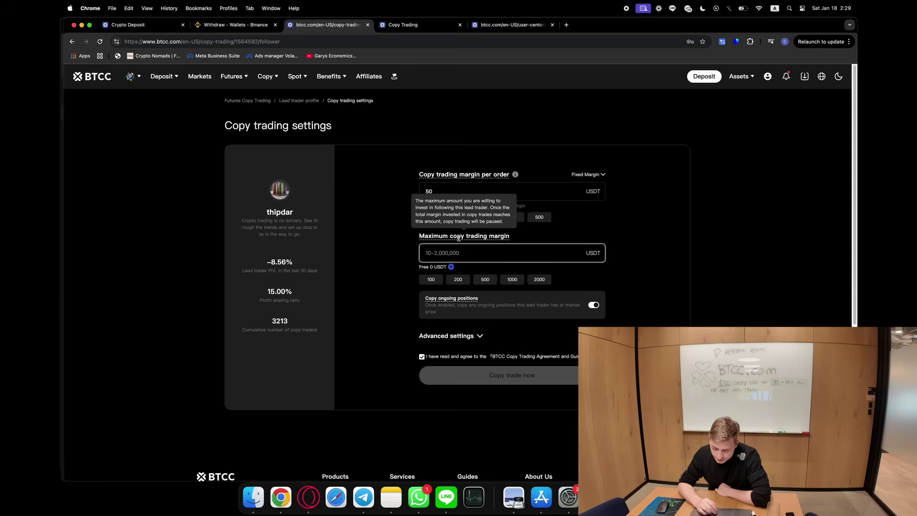
text(50)
click(667, 243)
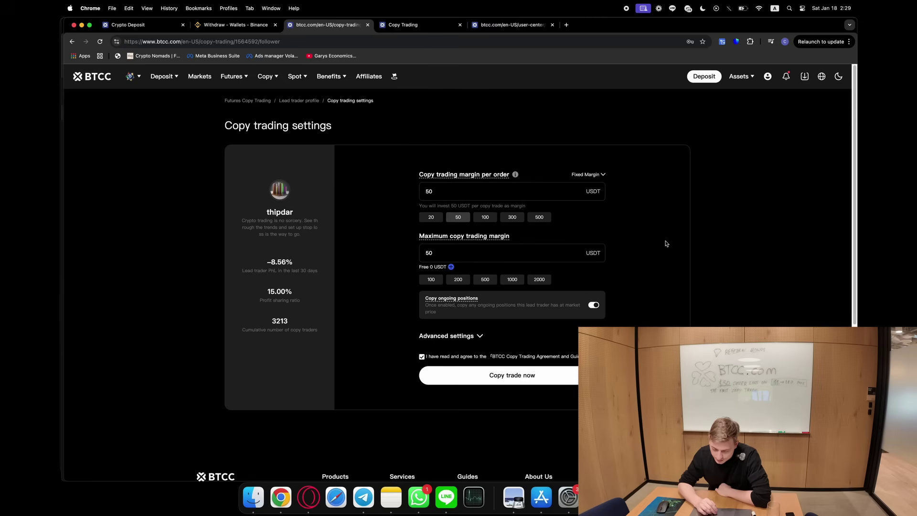
scroll(640, 243, down, 1)
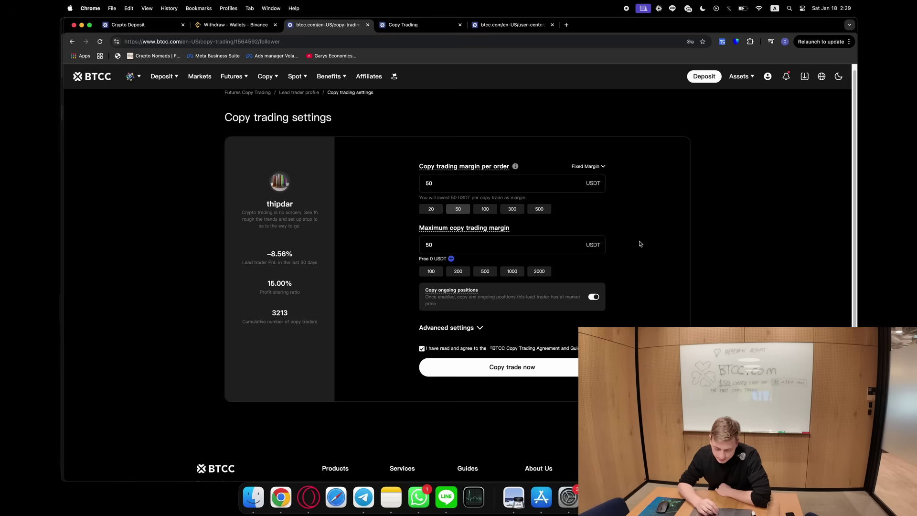
click(477, 329)
scroll(666, 211, down, 3)
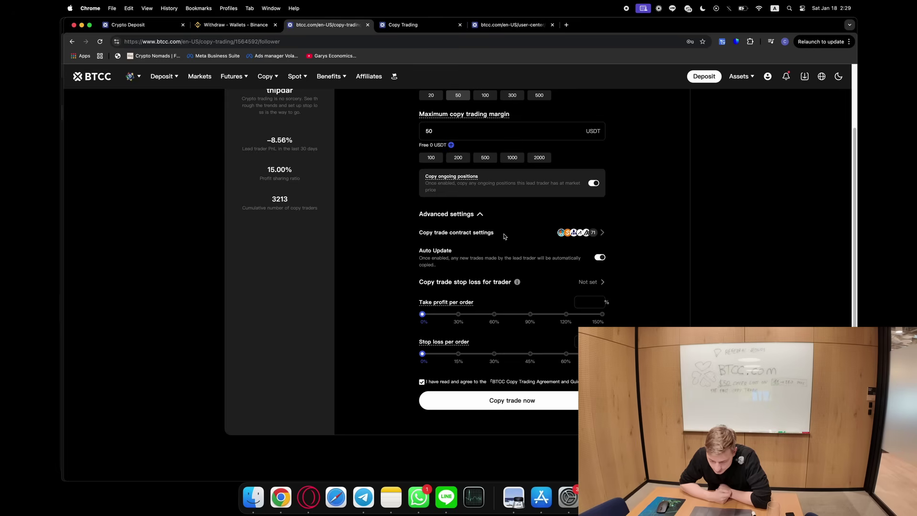
mouse_move(517, 282)
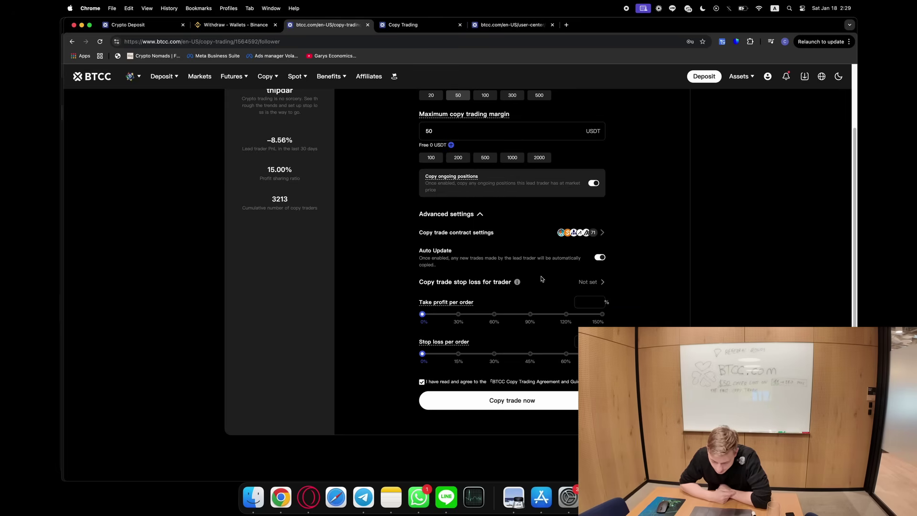
click(462, 215)
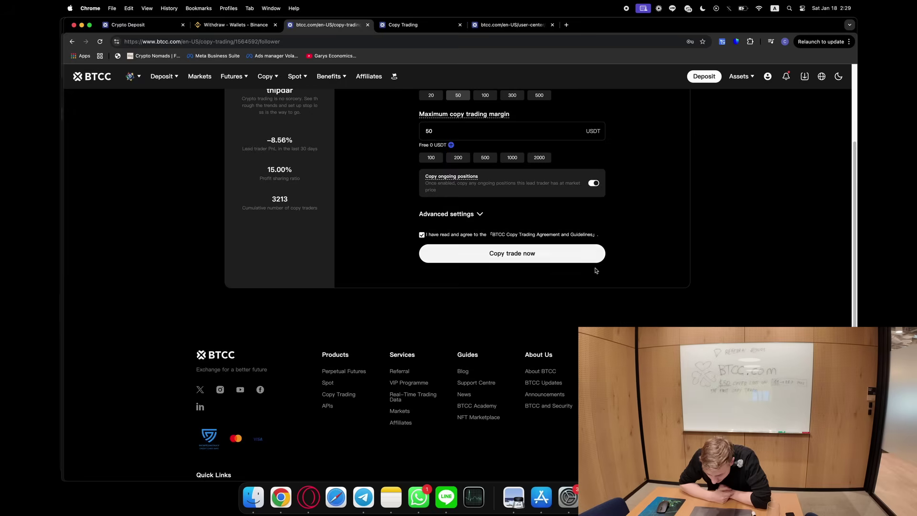
scroll(670, 277, up, 1)
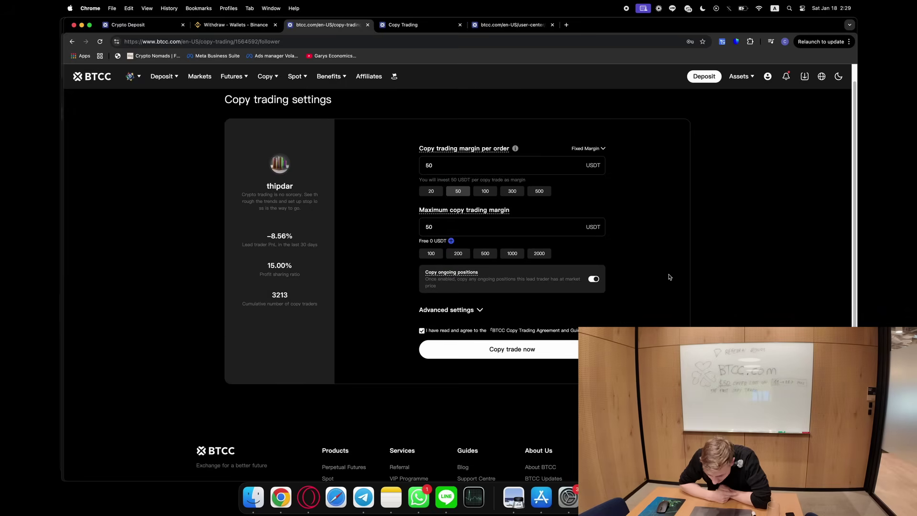
- Choose Copy trade now for thipdar and confirm in the Confirm copying dialog
click(507, 350)
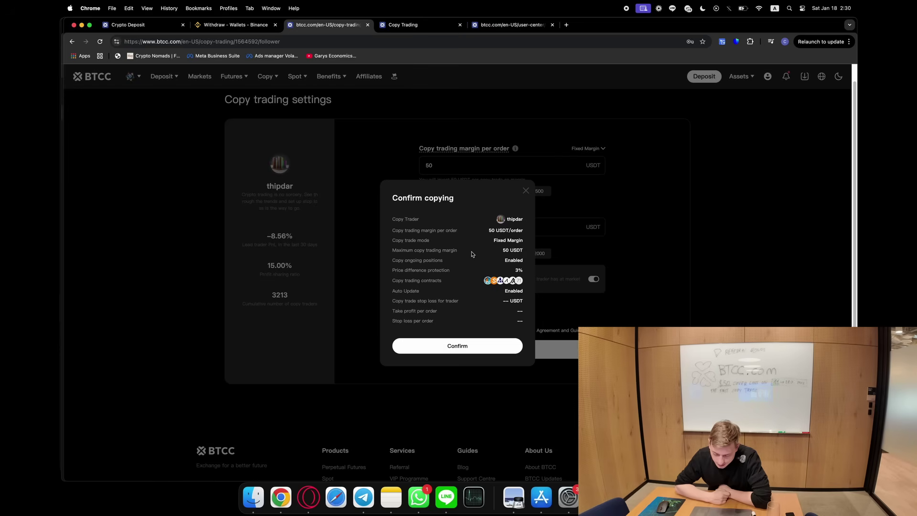
click(460, 348)
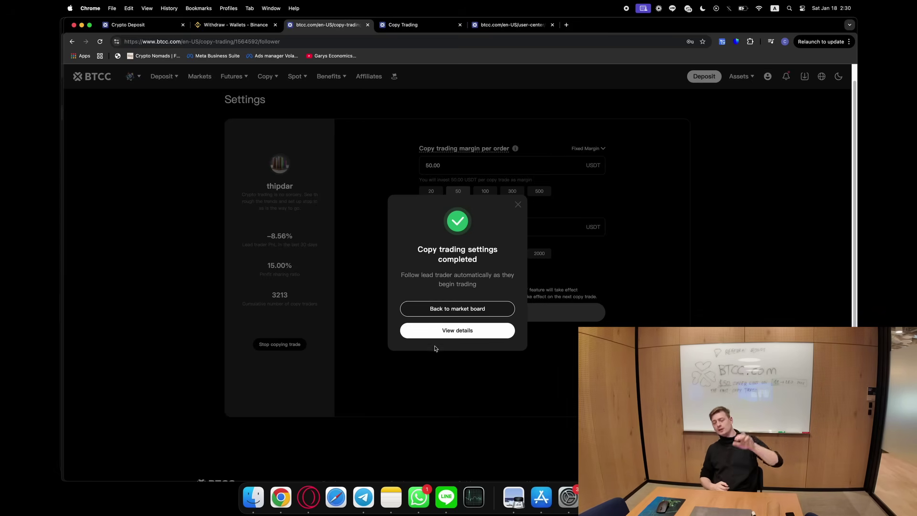
click(446, 337)
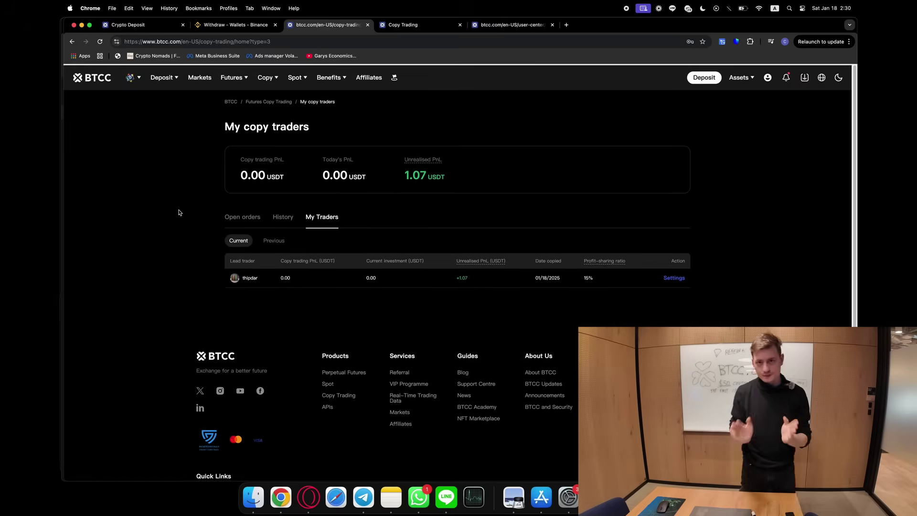
click(211, 41)
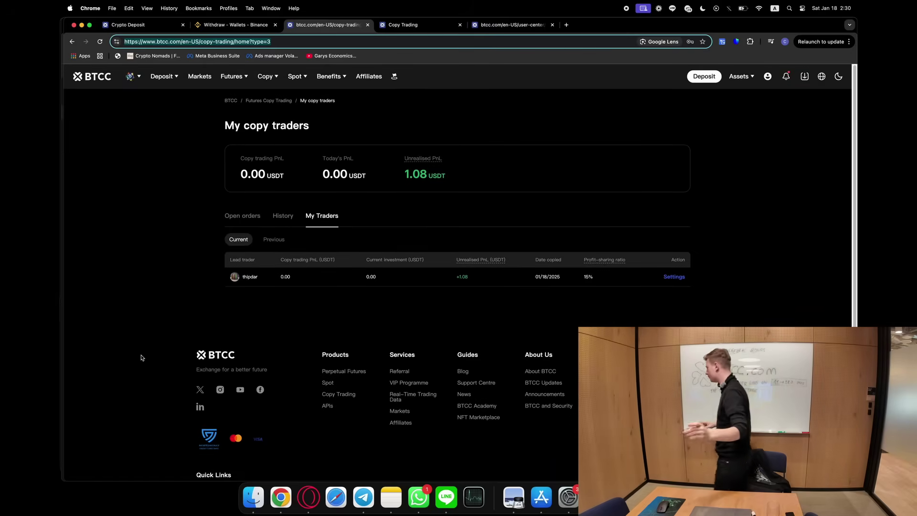
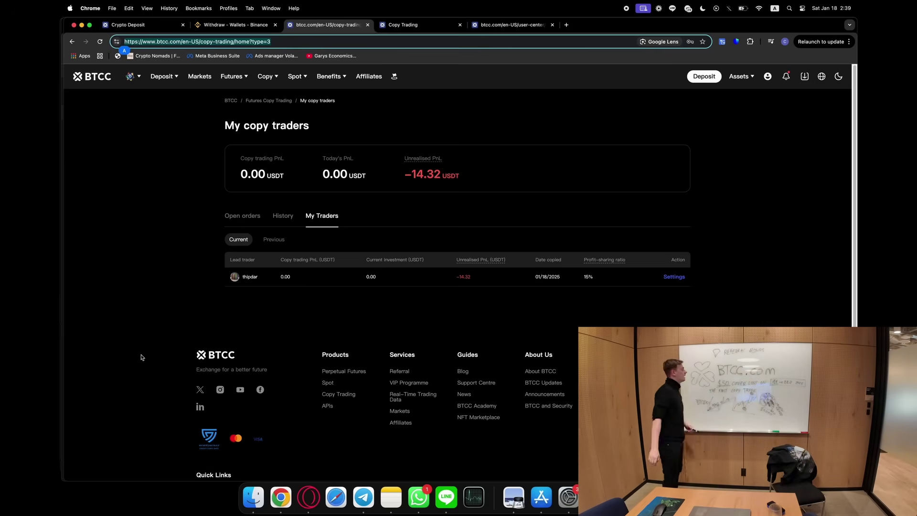
- Reload the My copy traders page so the copied trader's unrealised PnL updates to −13.09 USDT
click(109, 282)
click(100, 42)
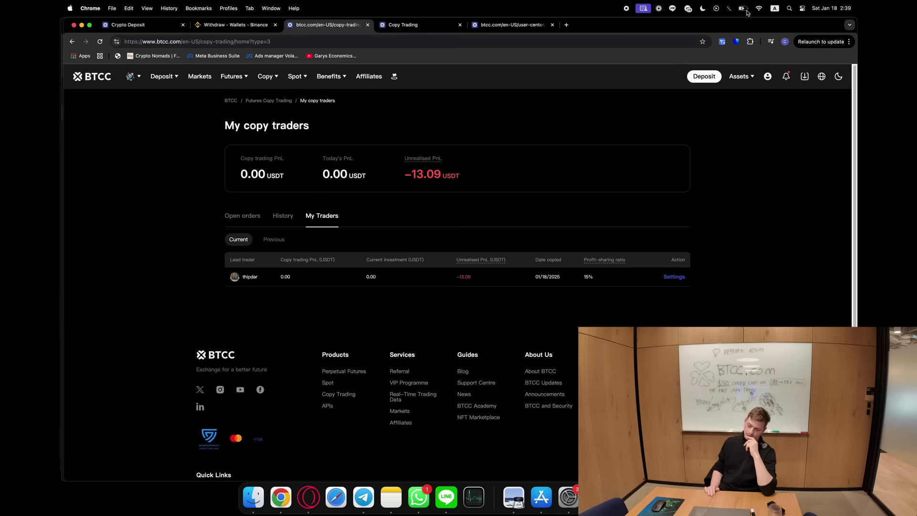
mouse_move(745, 78)
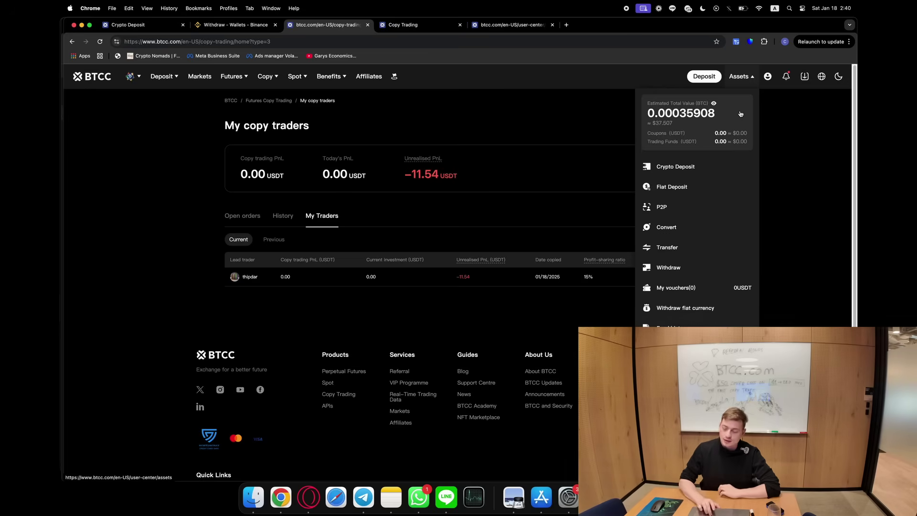
- Read the Forced Liquidation Alert notification, then switch to the Support Centre Copy Trading articles tab
mouse_move(788, 78)
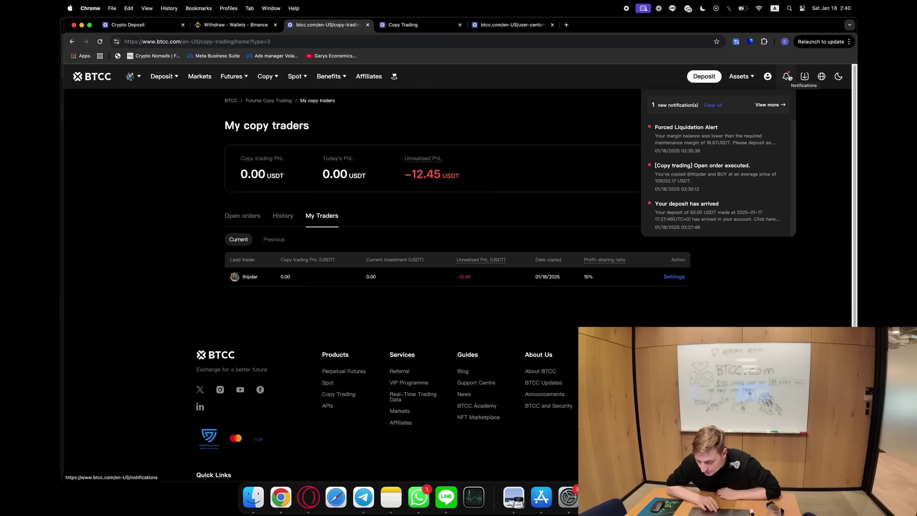
click(727, 143)
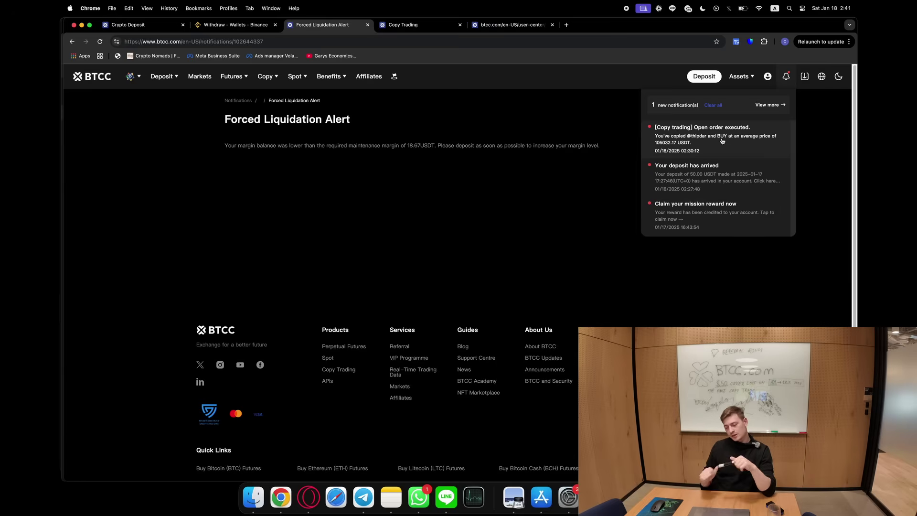
mouse_move(747, 79)
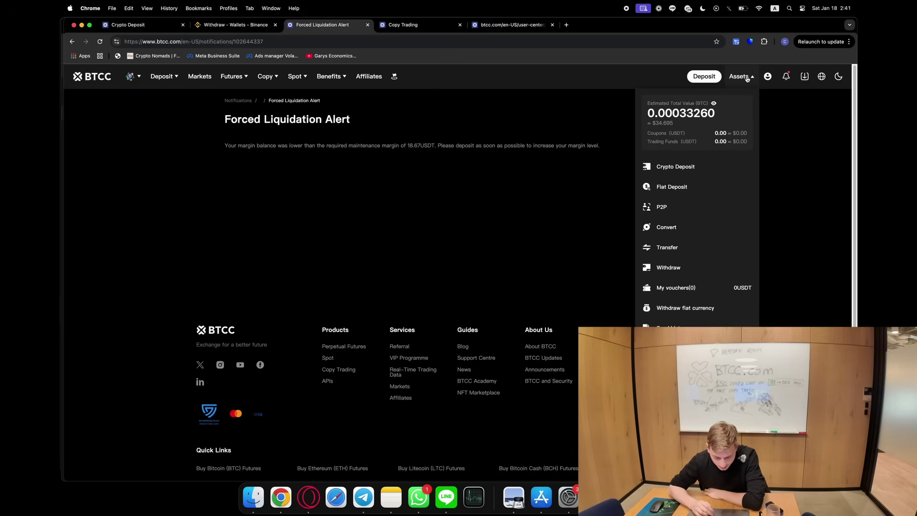
click(429, 28)
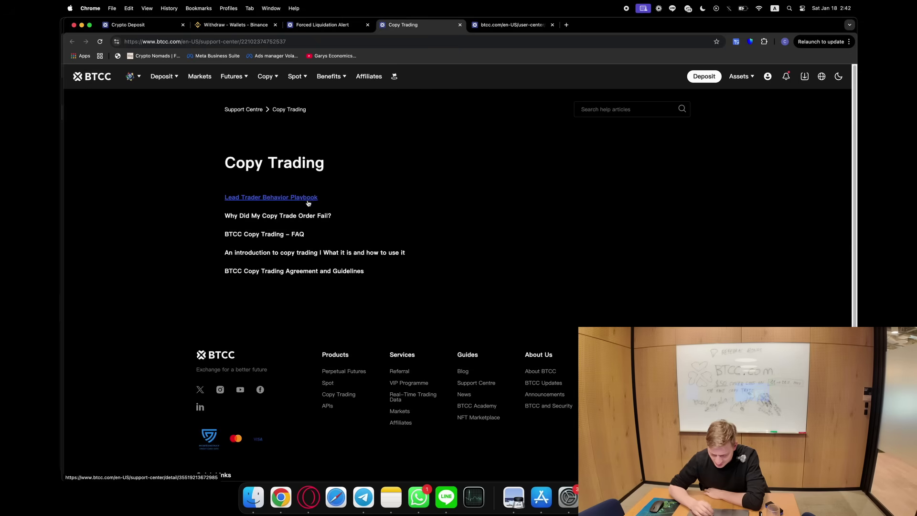
- Open the 'BTCC Copy Trading – FAQ' article and read through it
click(298, 234)
scroll(350, 250, down, 3)
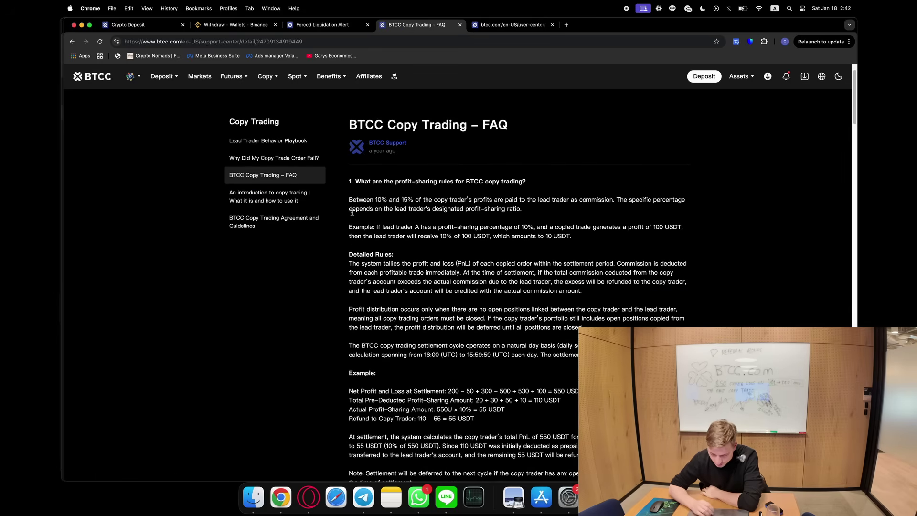
scroll(336, 237, down, 5)
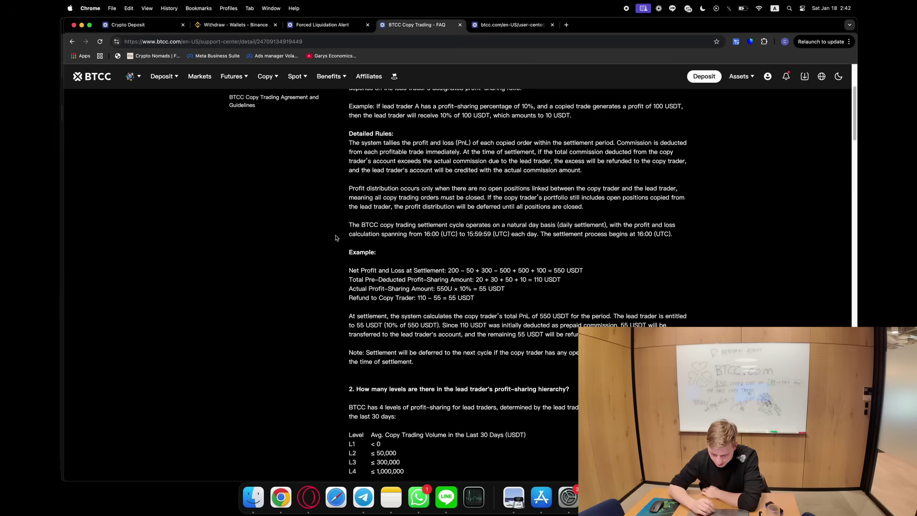
scroll(336, 238, down, 5)
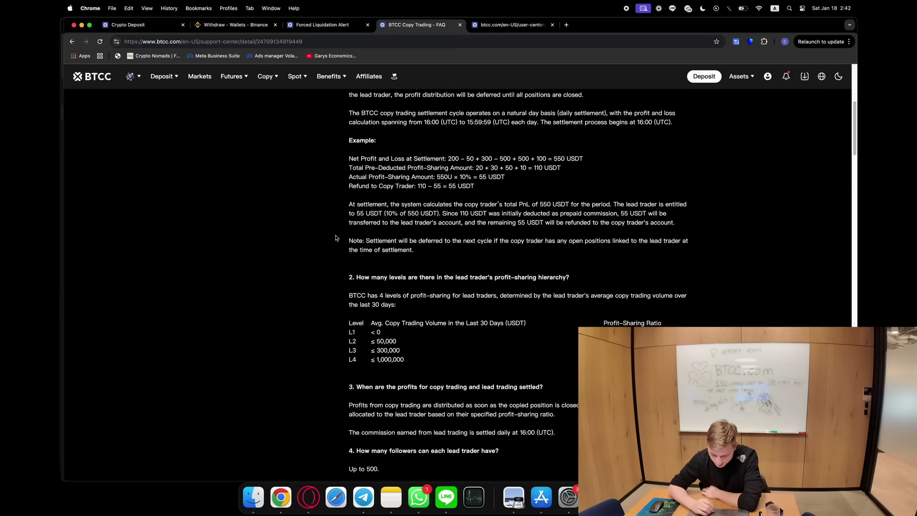
scroll(336, 237, down, 6)
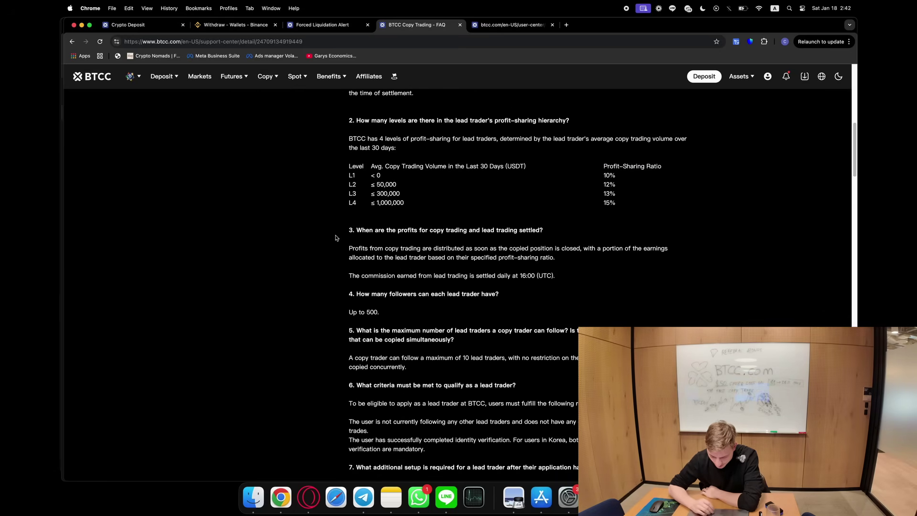
scroll(336, 238, down, 2)
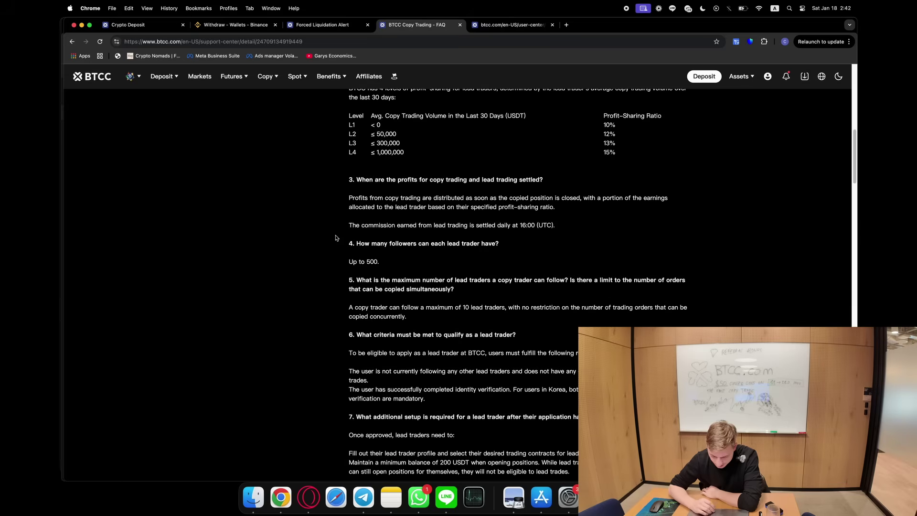
scroll(336, 237, down, 4)
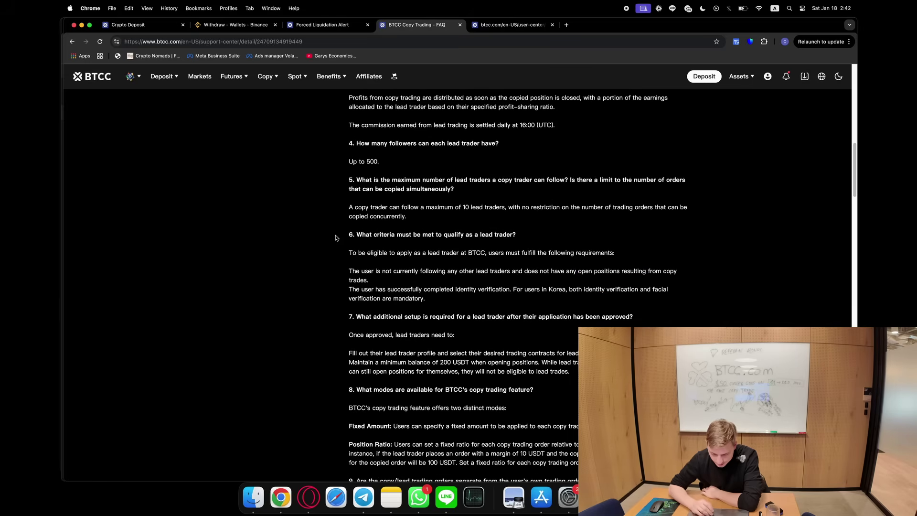
scroll(336, 237, down, 4)
scroll(337, 237, down, 4)
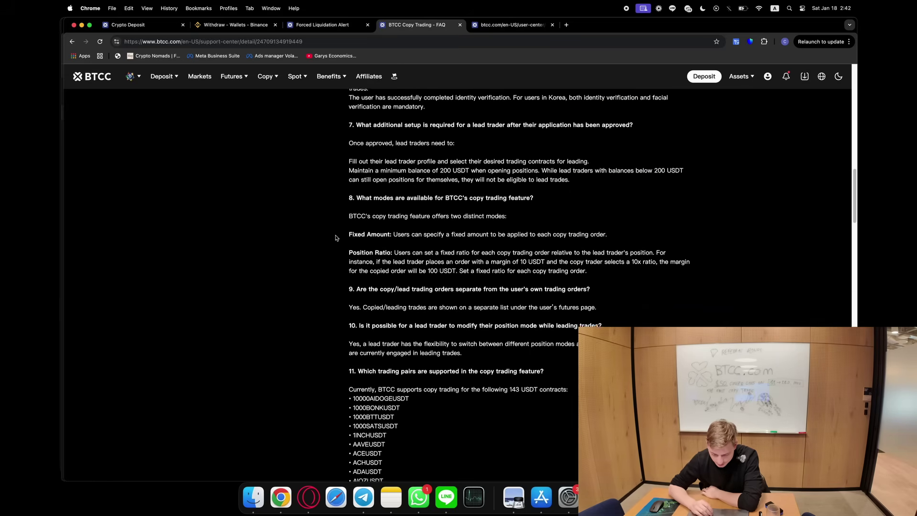
scroll(335, 237, down, 3)
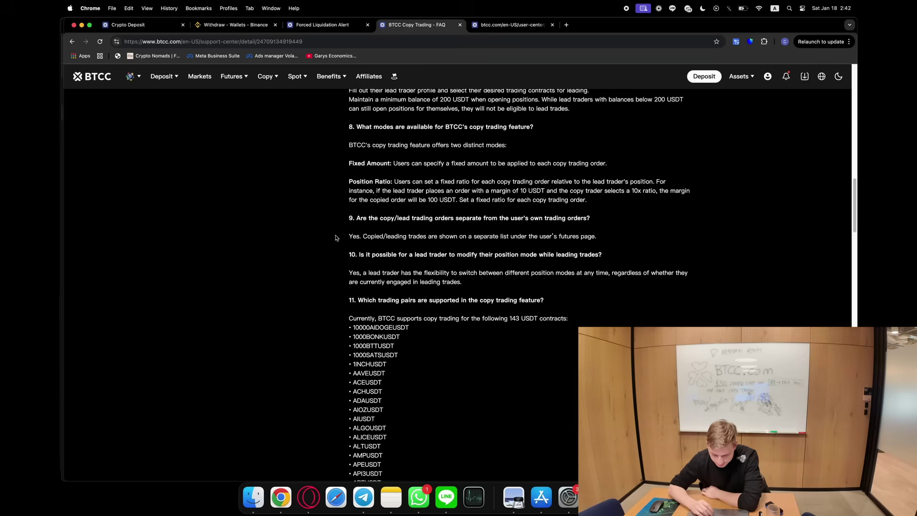
scroll(335, 237, down, 20)
scroll(335, 237, down, 20)
scroll(335, 237, up, 20)
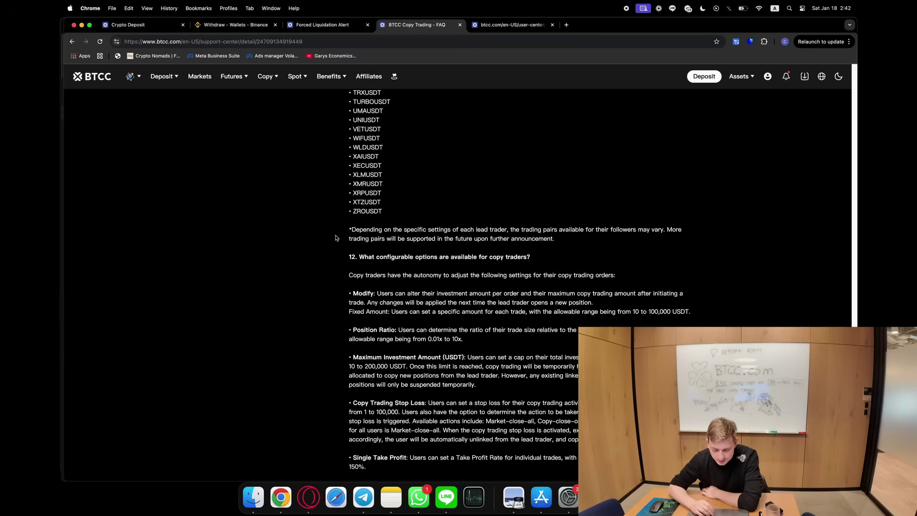
scroll(335, 237, down, 2)
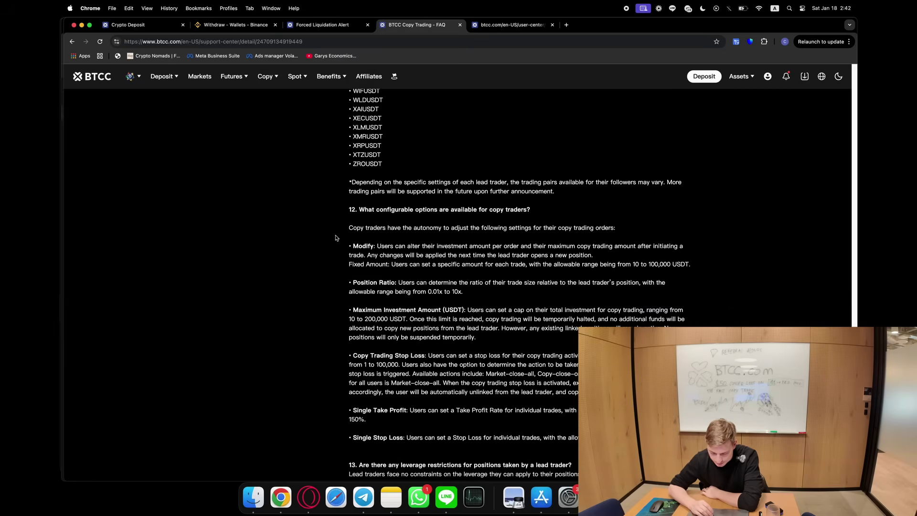
scroll(335, 238, down, 4)
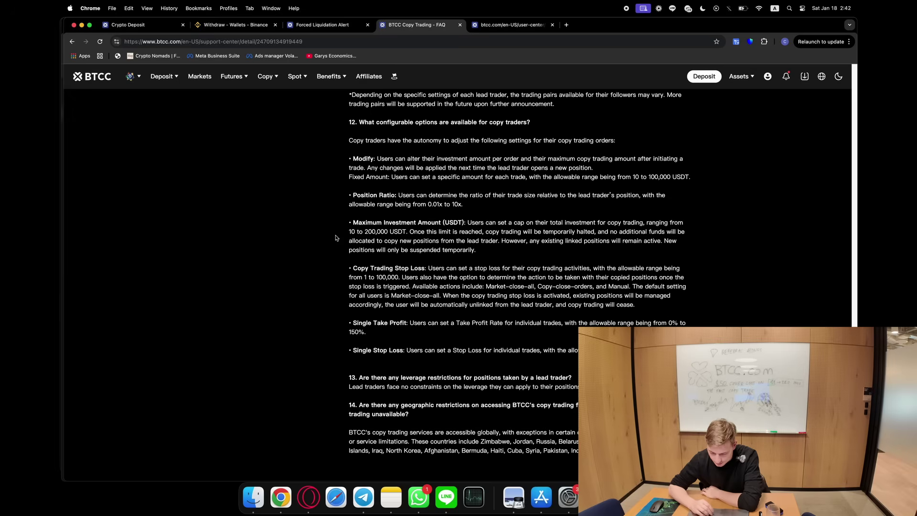
scroll(335, 238, up, 20)
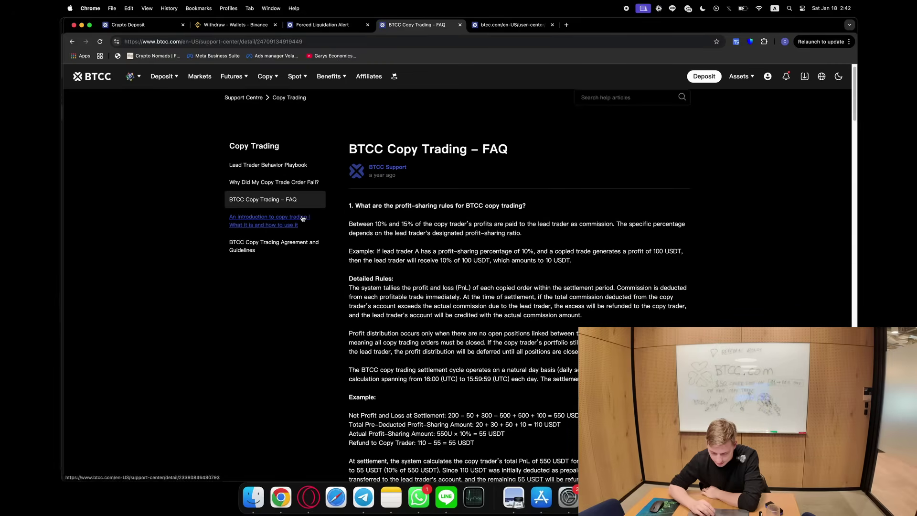
- Open 'An introduction to copy trading' from the sidebar and skim it
click(302, 218)
scroll(329, 215, down, 14)
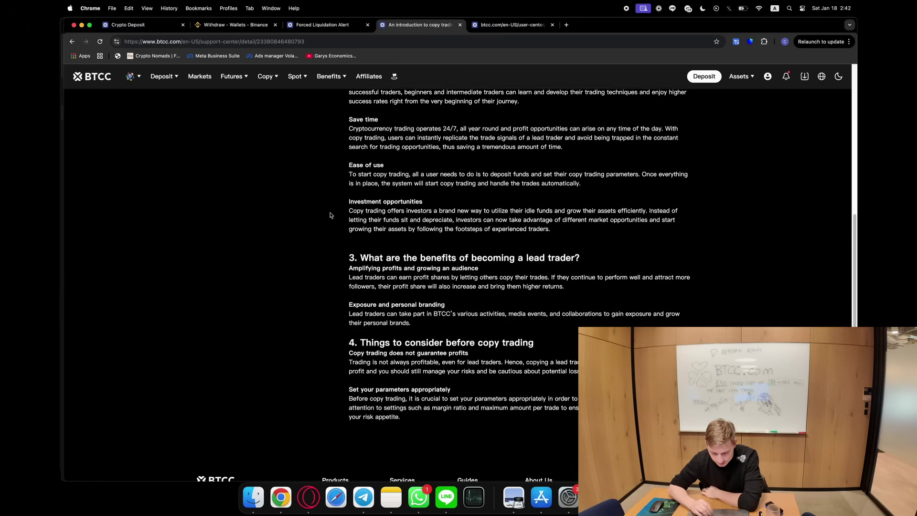
scroll(329, 215, up, 20)
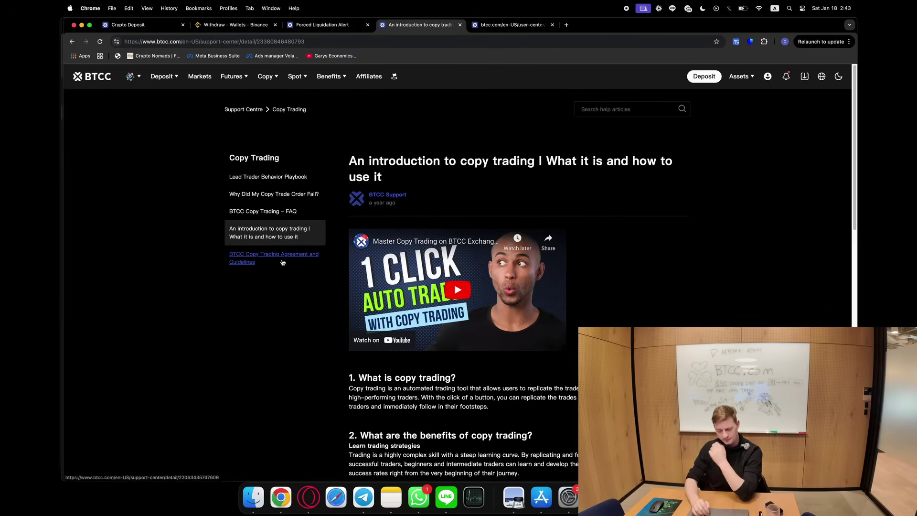
- Go to Copy > Futures Copy Trading and open My copy traders
mouse_move(269, 80)
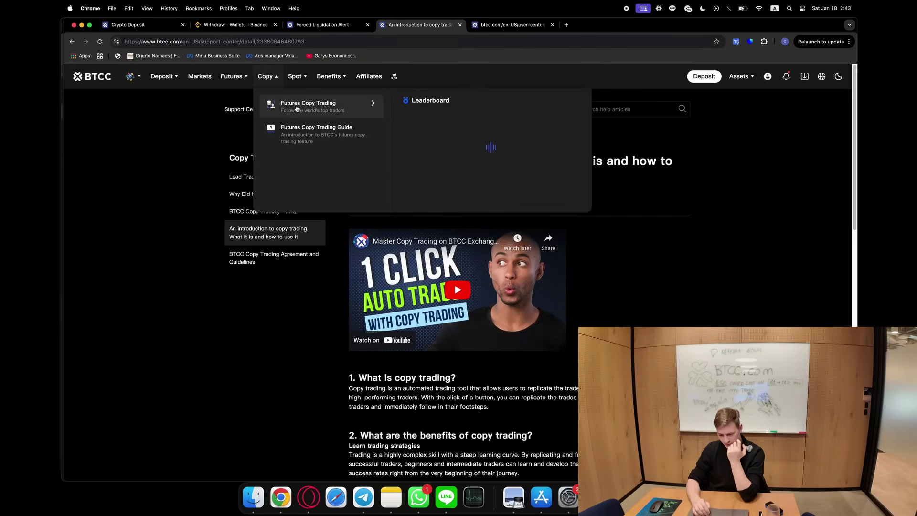
click(308, 105)
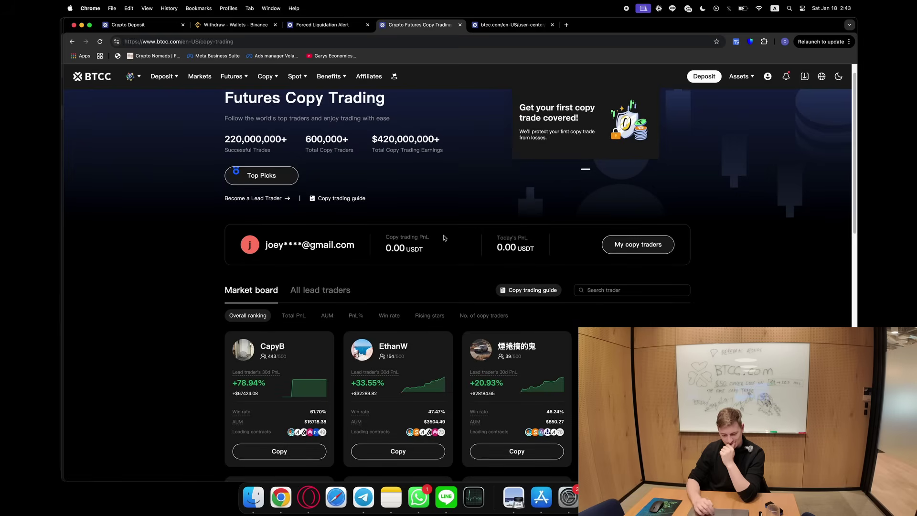
scroll(444, 237, down, 2)
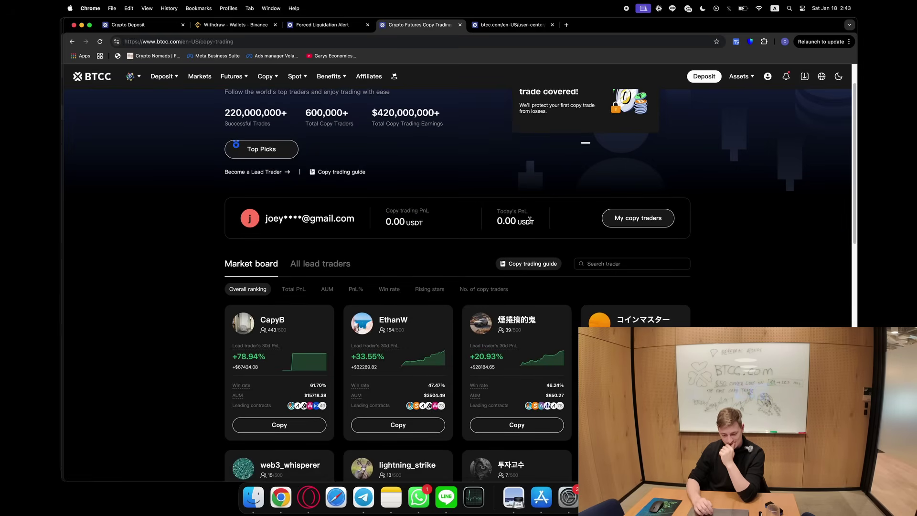
click(621, 218)
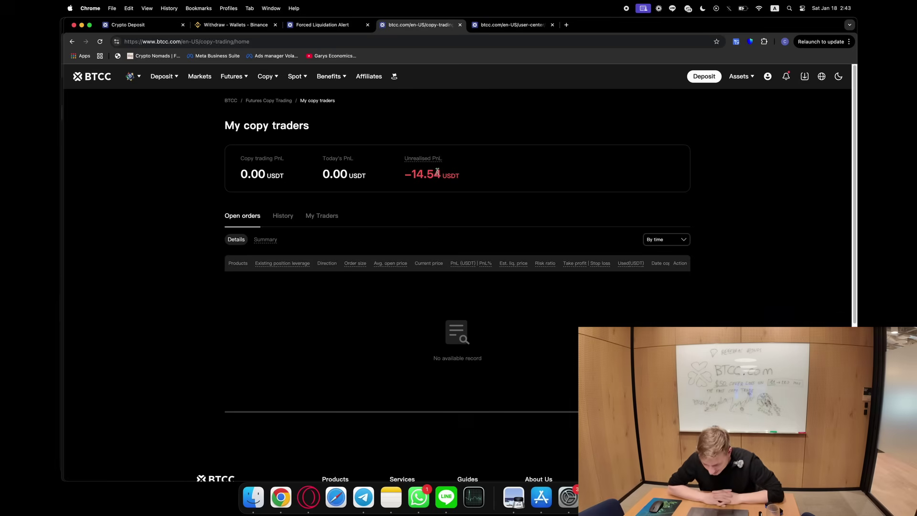
scroll(426, 213, down, 1)
scroll(425, 213, up, 1)
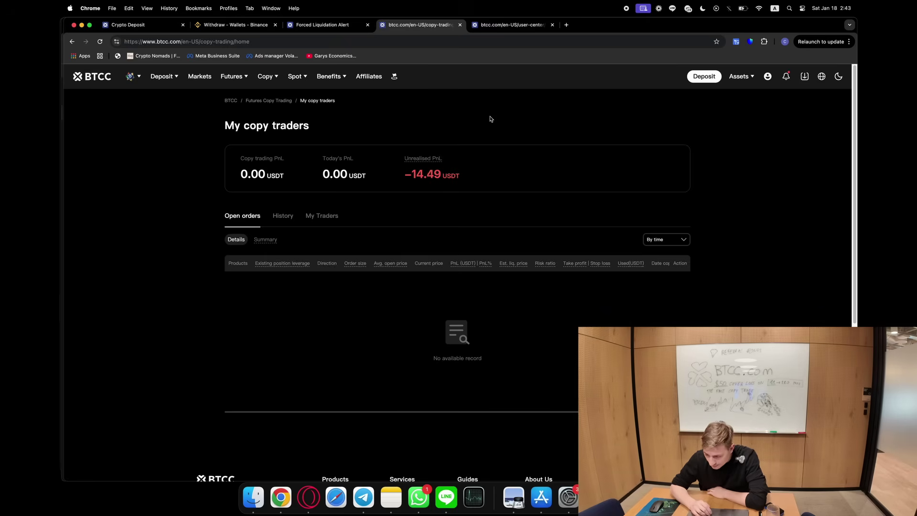
- Check the History, Open orders and My Traders tabs, then reload the page with Cmd+R
click(288, 216)
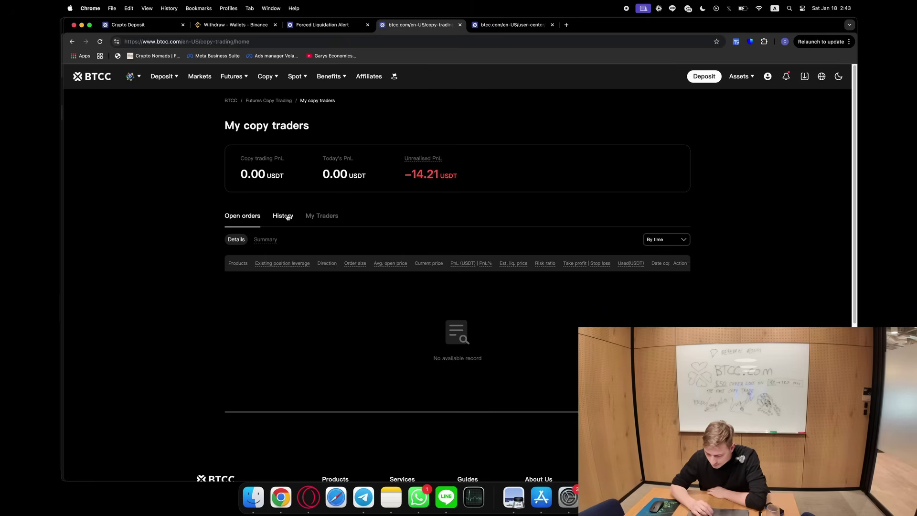
click(251, 219)
click(320, 216)
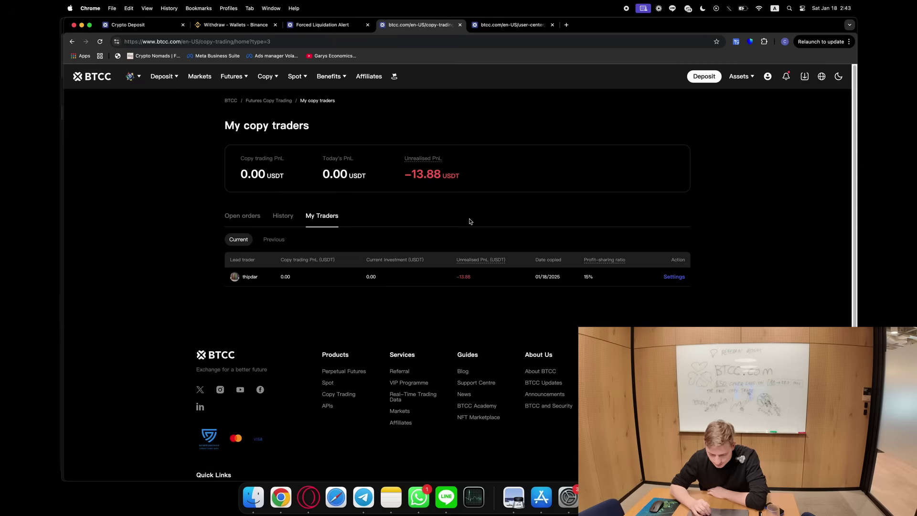
key(super+r)
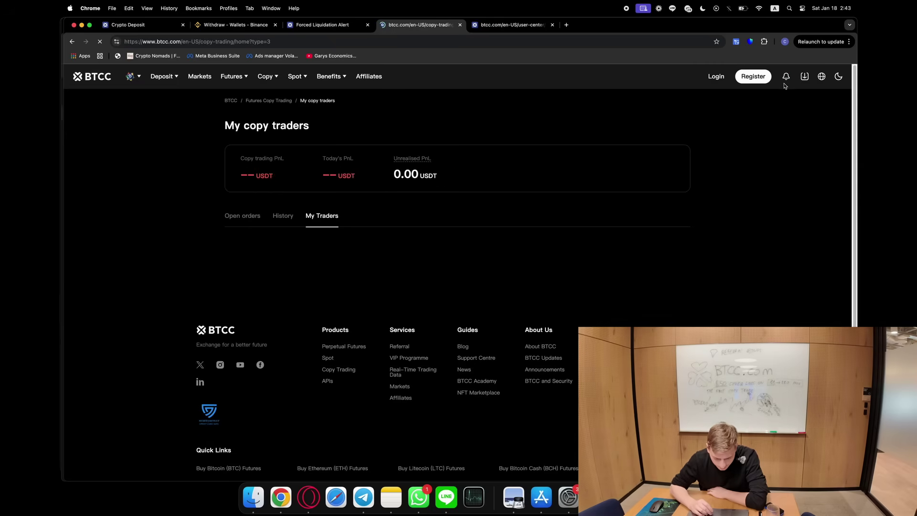
mouse_move(783, 85)
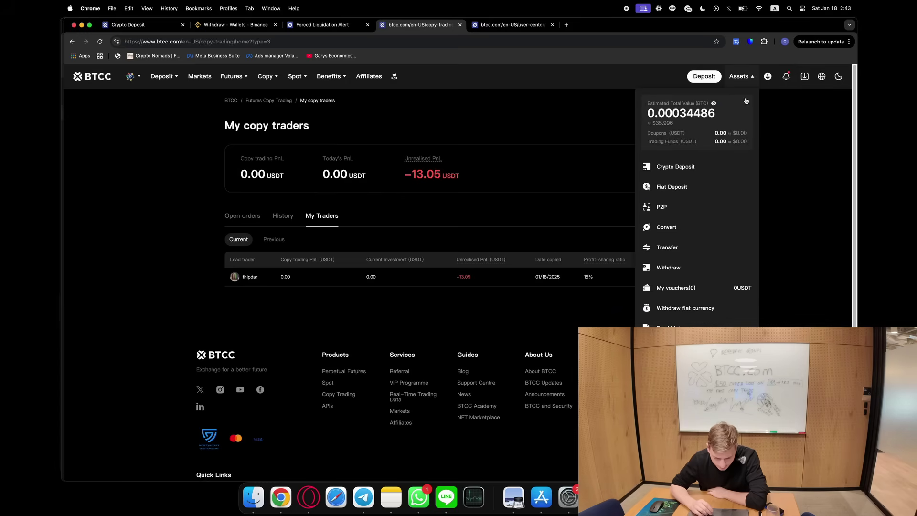
- Open the Asset overview (futures balance about 33 USDT) and dismiss the cryptocurrency ownership popup
click(710, 140)
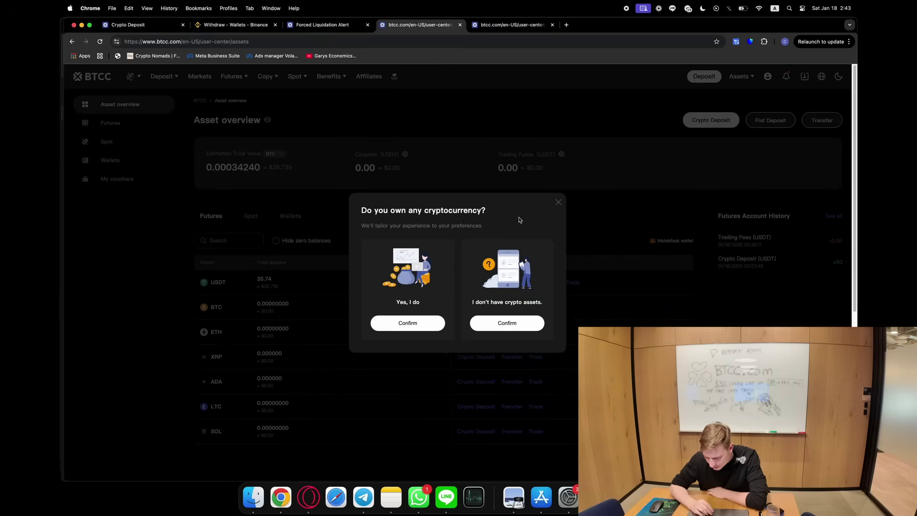
click(558, 203)
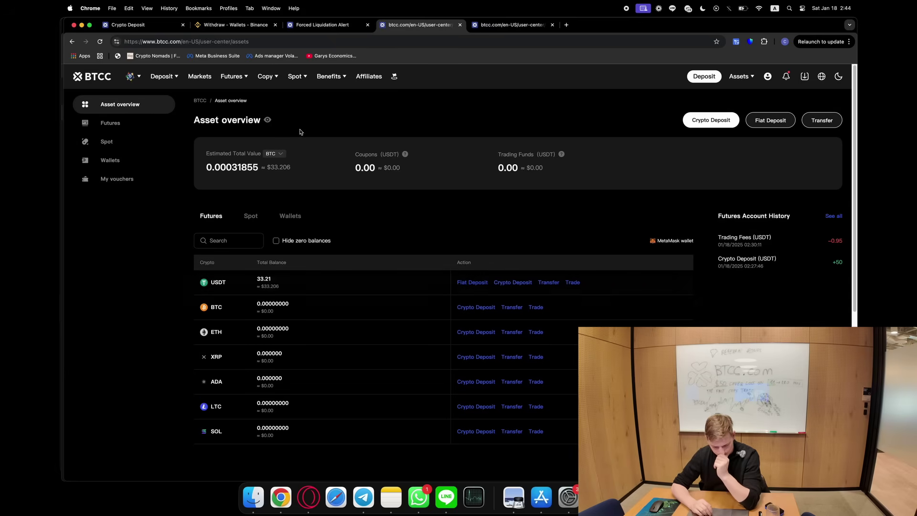
mouse_move(761, 94)
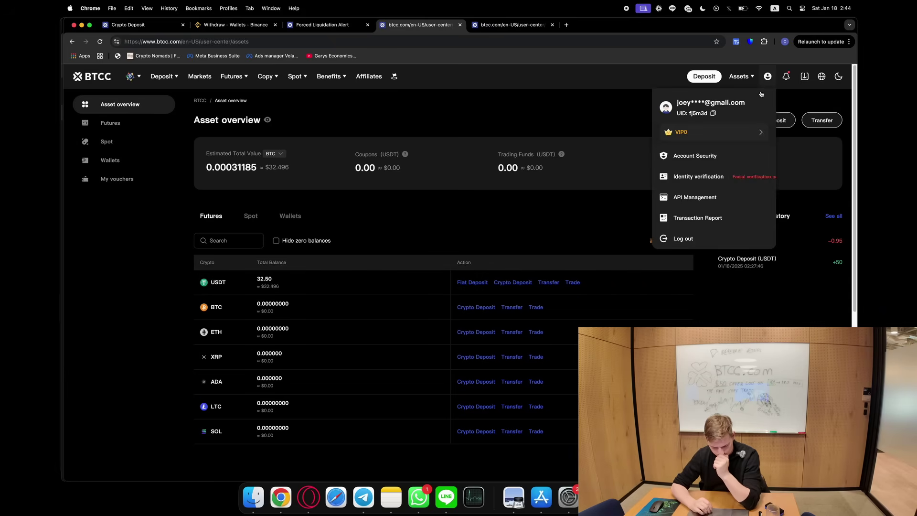
mouse_move(744, 77)
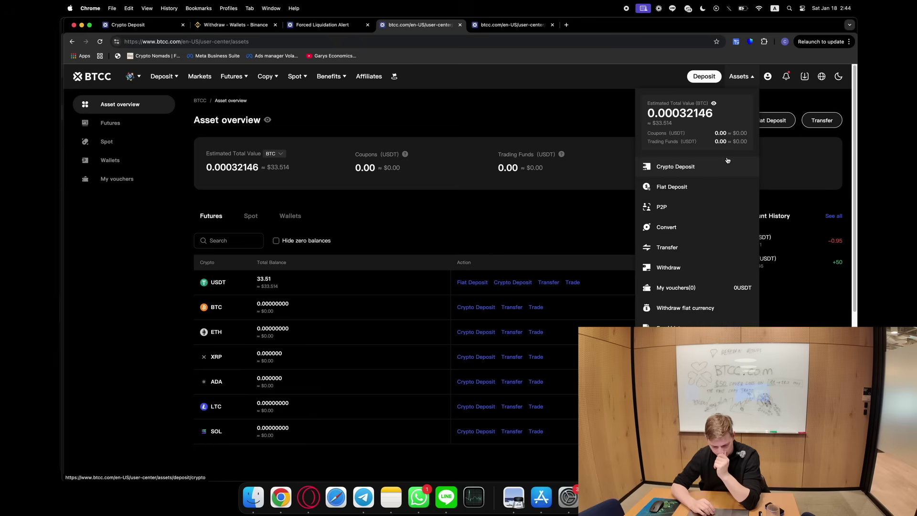
mouse_move(302, 80)
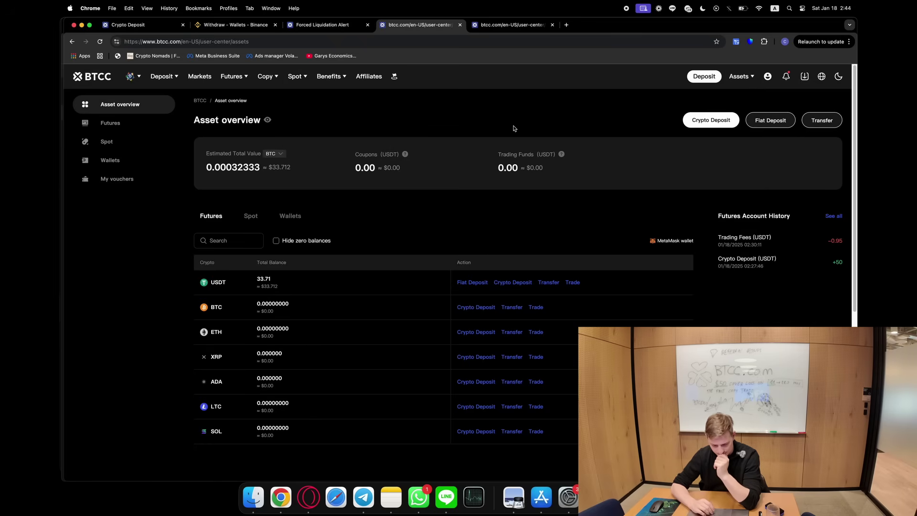
mouse_move(265, 76)
mouse_move(309, 116)
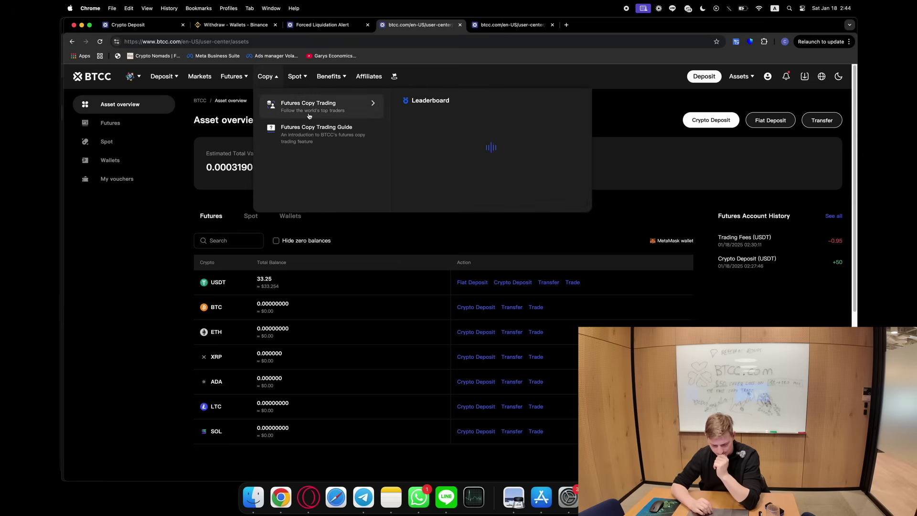
- Go to Futures Copy Trading and open My copy traders showing the BTCUSDT 45x position
click(335, 111)
scroll(391, 169, down, 3)
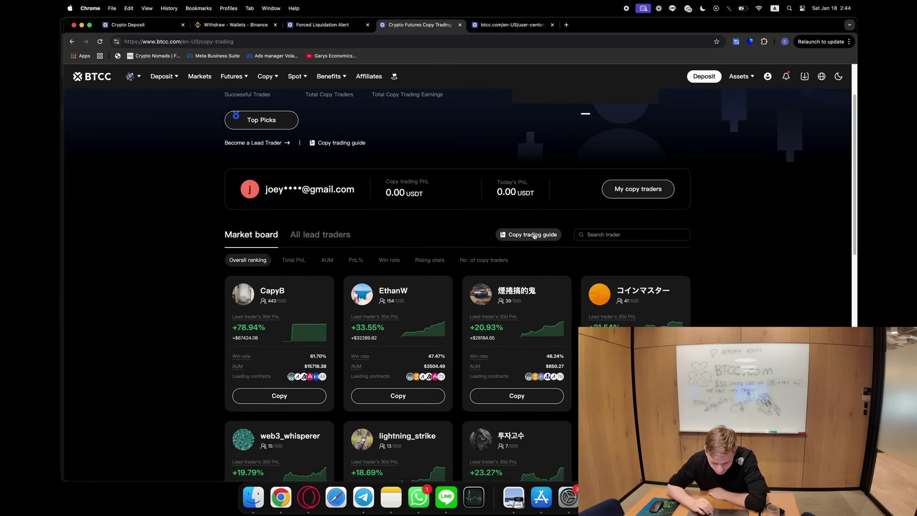
scroll(521, 235, up, 2)
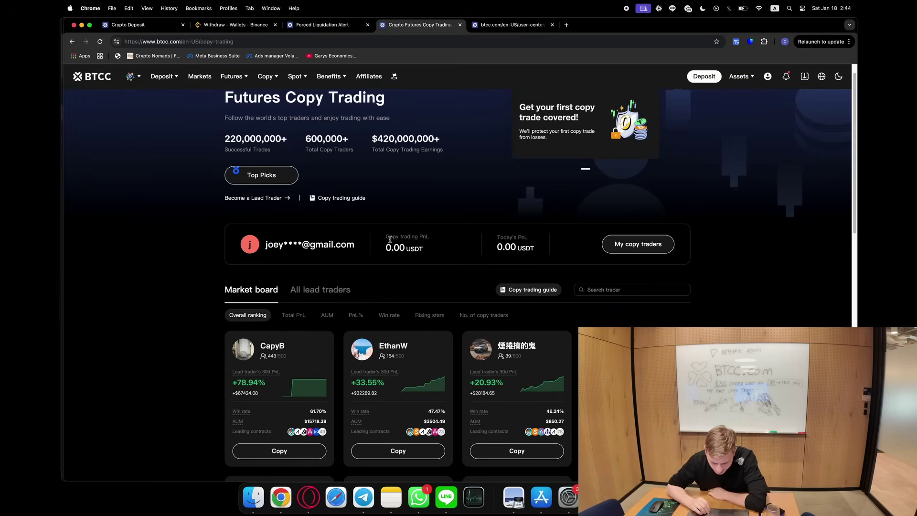
scroll(415, 263, up, 1)
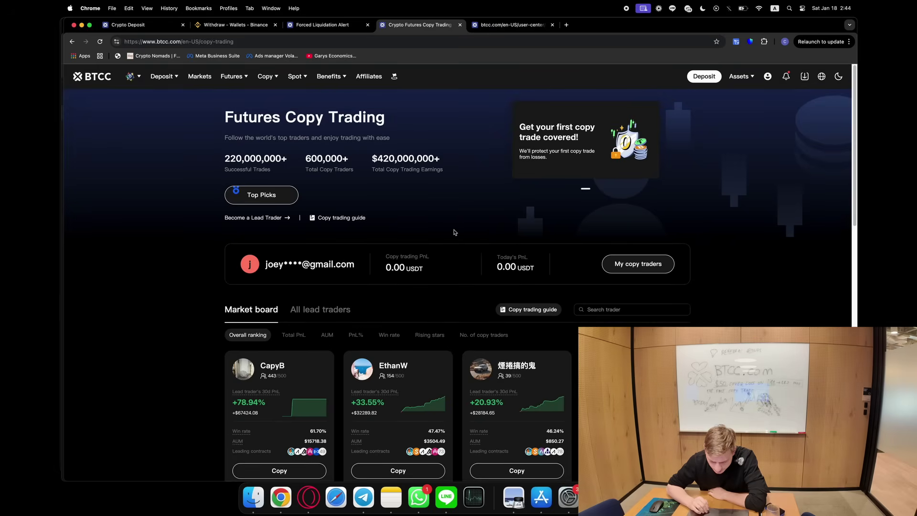
click(638, 264)
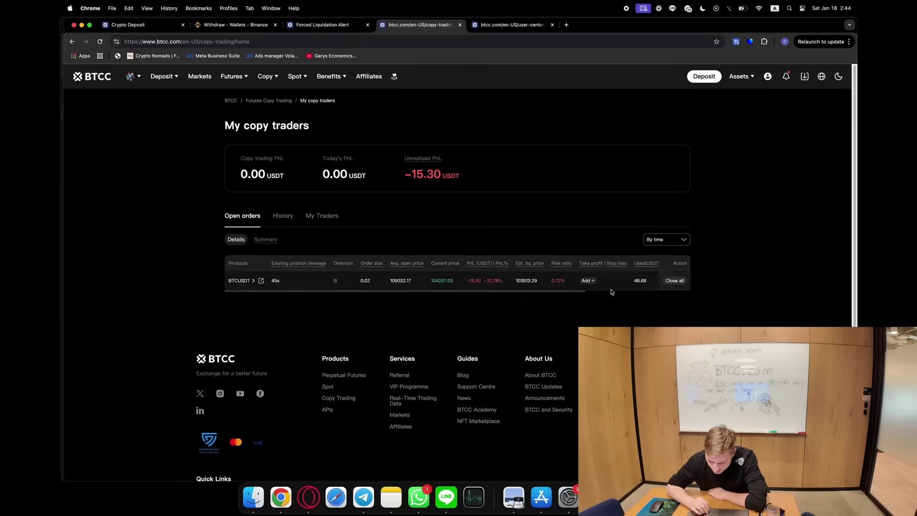
drag(575, 292, 592, 292)
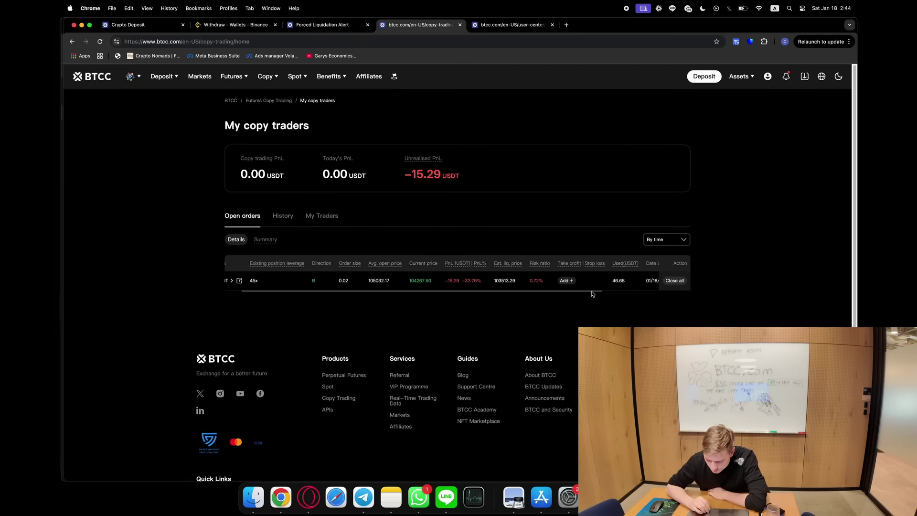
scroll(573, 286, left, 2)
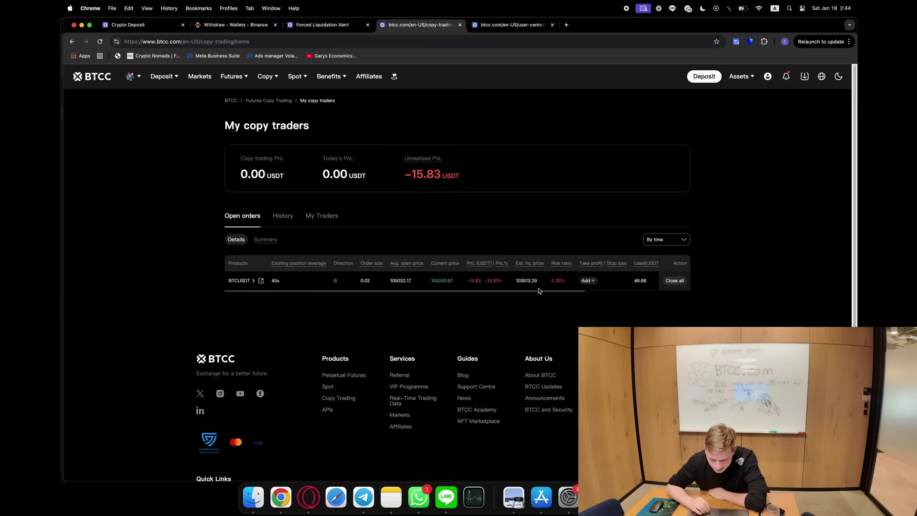
scroll(573, 287, right, 3)
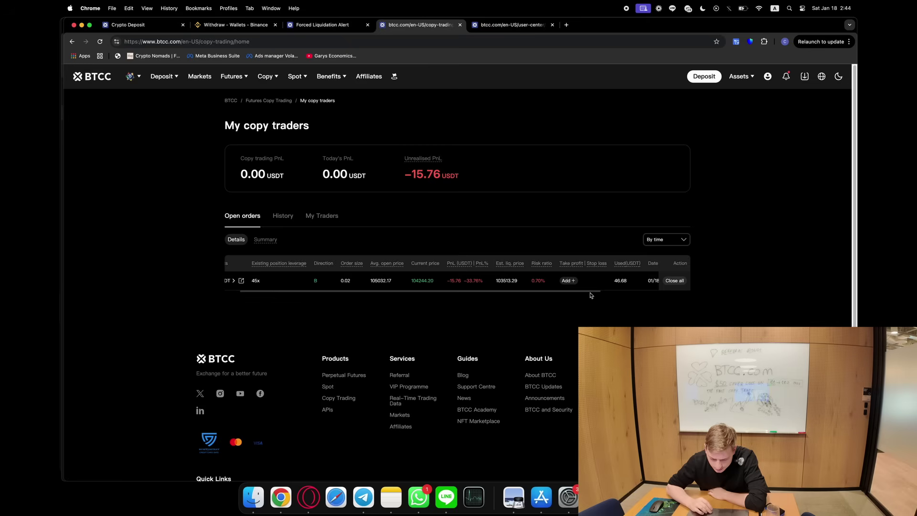
scroll(598, 295, right, 3)
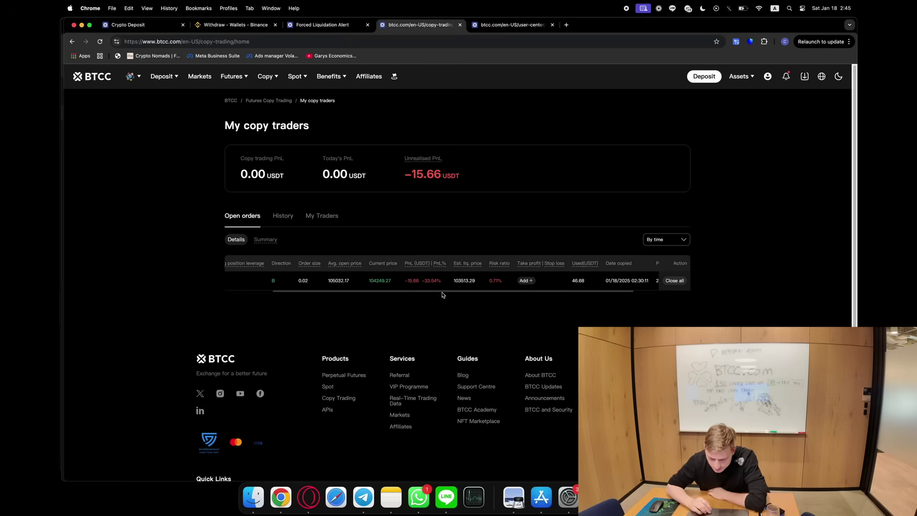
drag(442, 291, 509, 299)
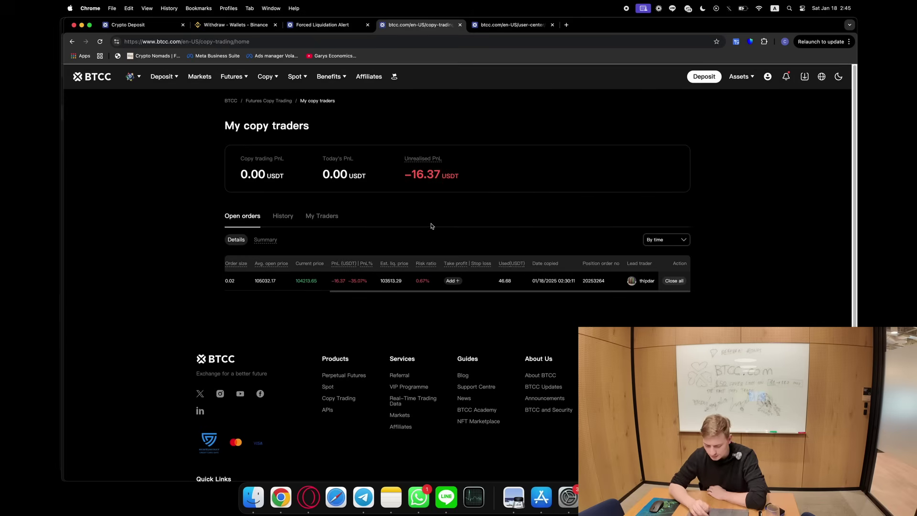
click(315, 217)
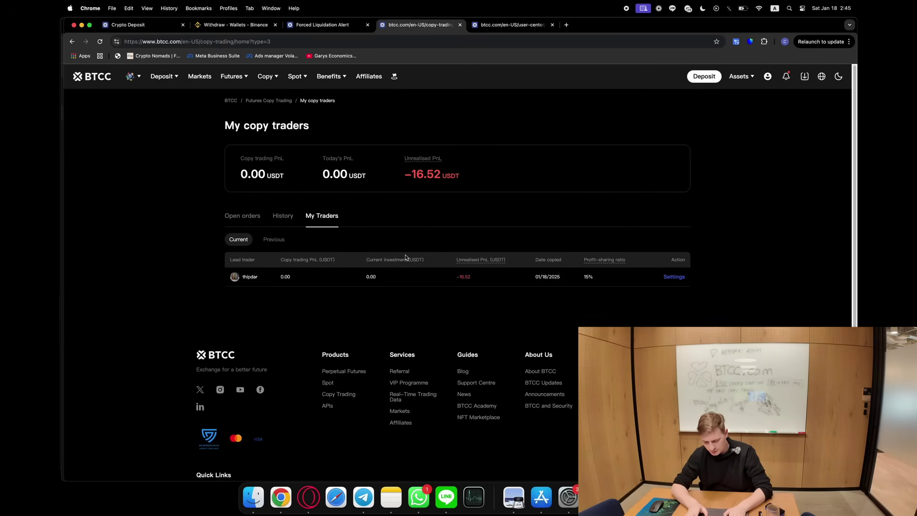
- Open the trader's copy settings, try 10 then 50 as maximum margin, and leave without saving
click(674, 277)
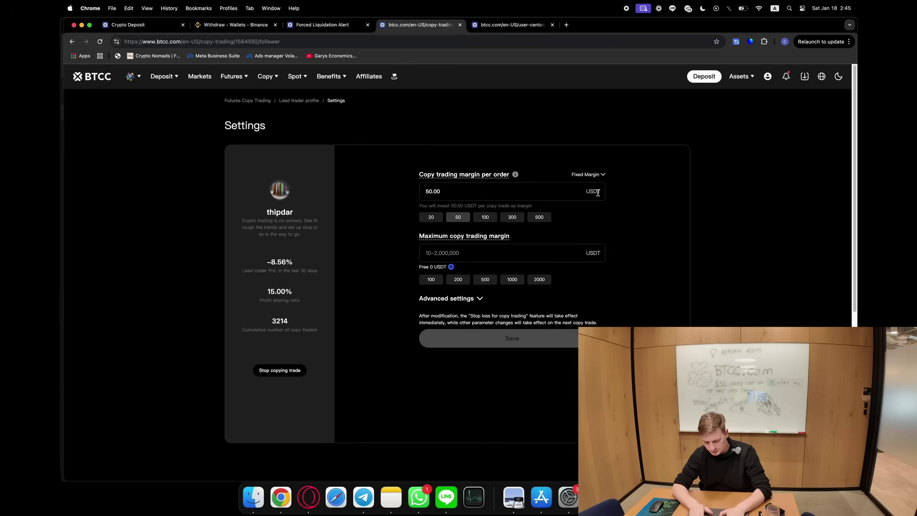
mouse_move(474, 237)
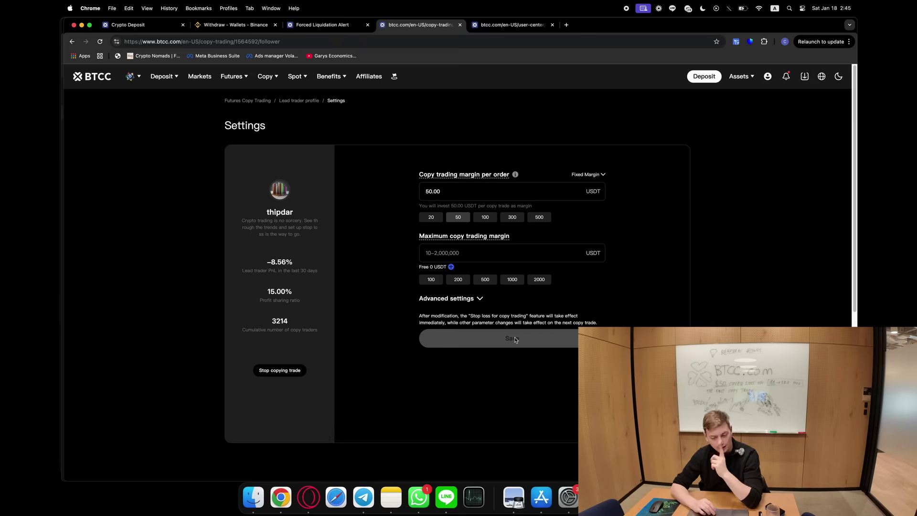
click(477, 254)
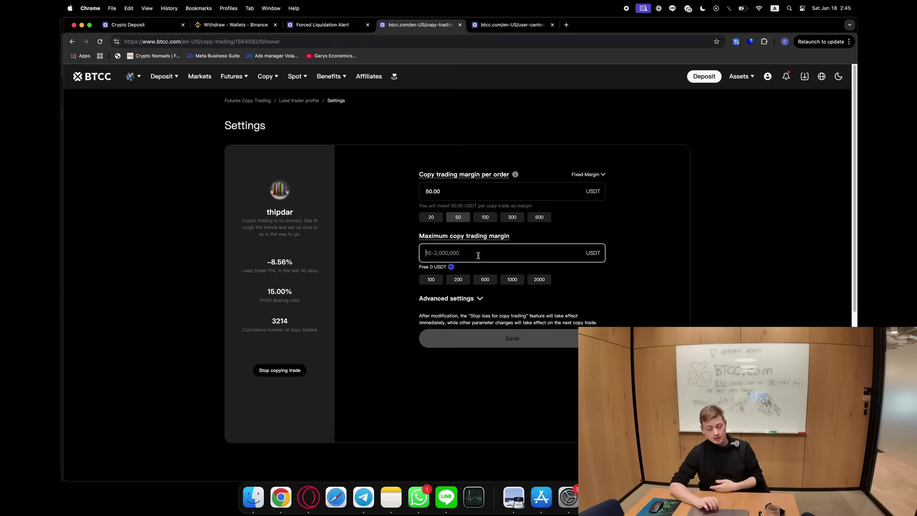
text(10)
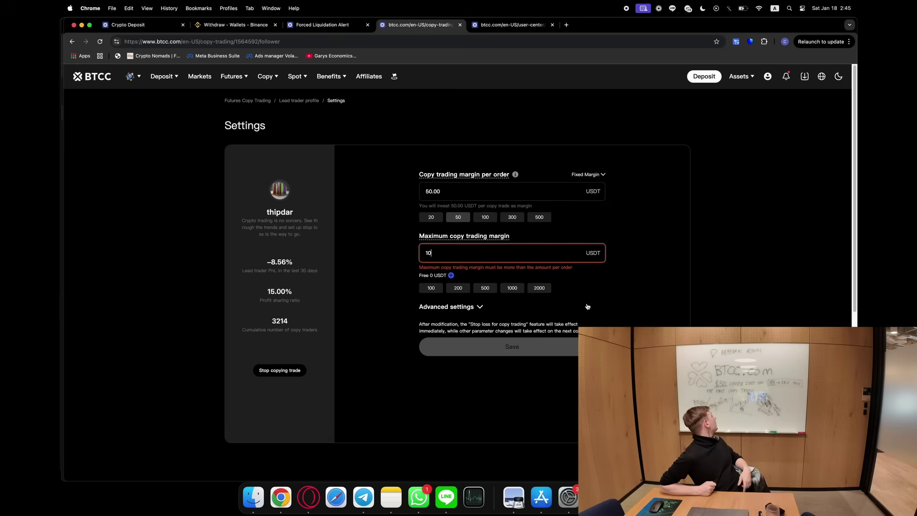
key(BackSpace)
key(BackSpace)
text(50)
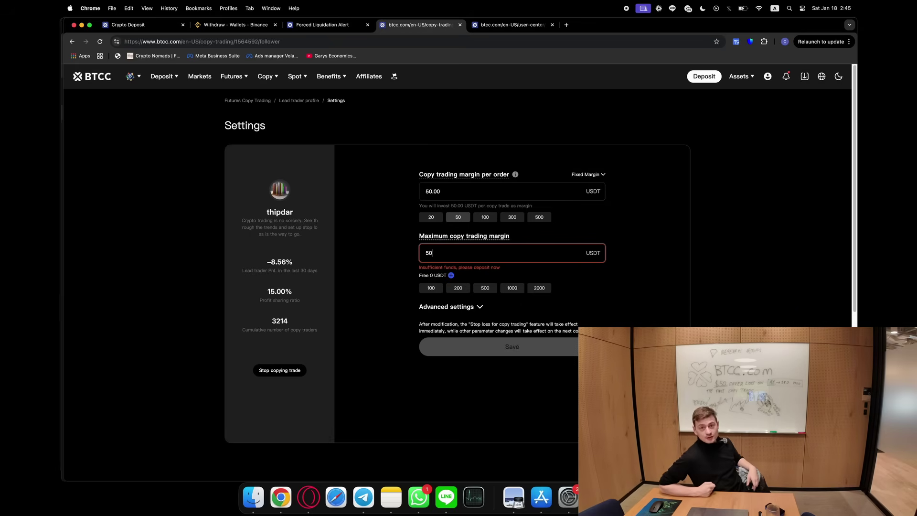
key(BackSpace)
key(BackSpace)
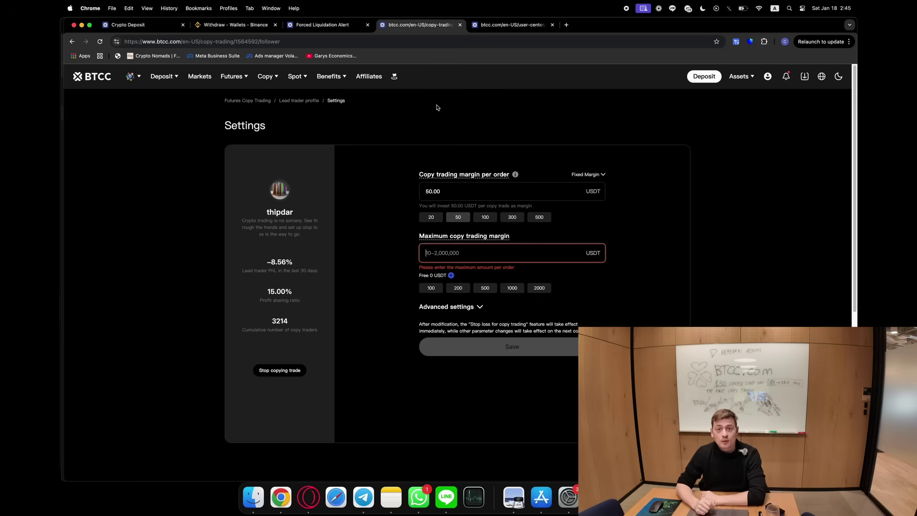
click(72, 41)
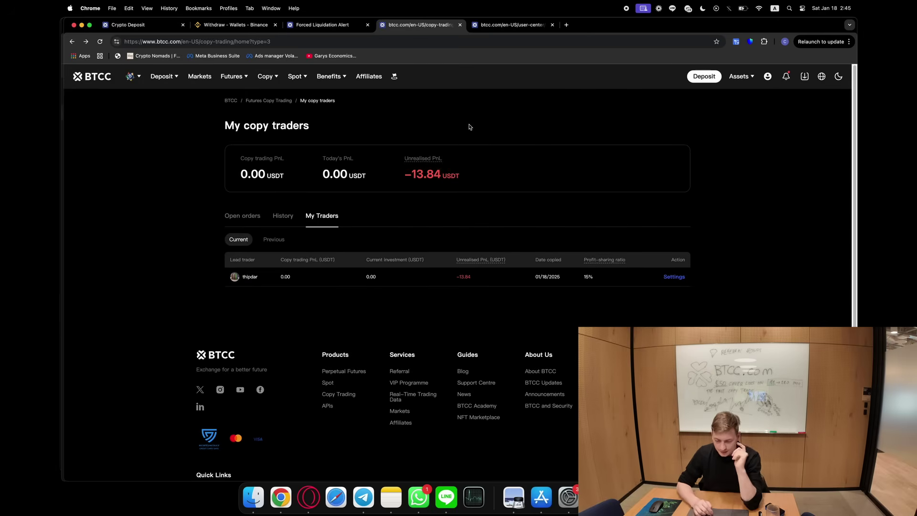
- Close the copy trading tab, view the Forced Liquidation Alert, and return to the user-centre dashboard
click(460, 24)
click(335, 25)
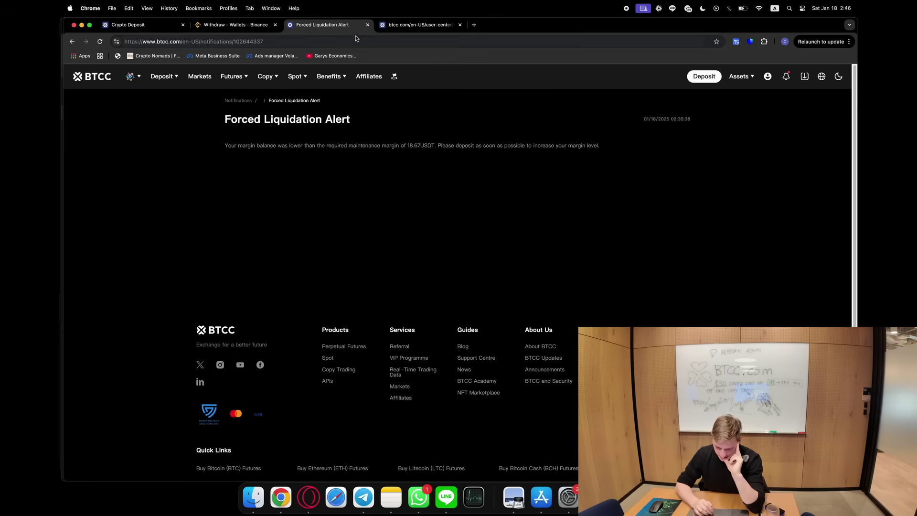
click(367, 25)
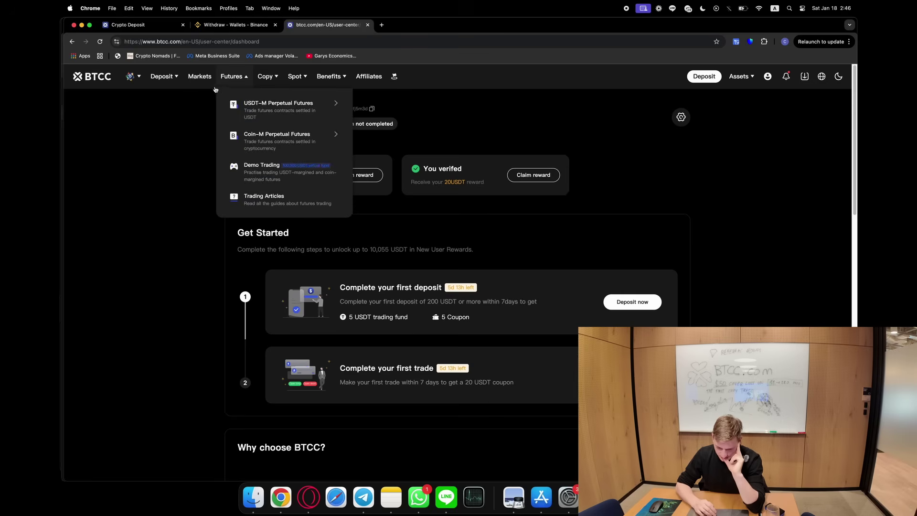
mouse_move(160, 77)
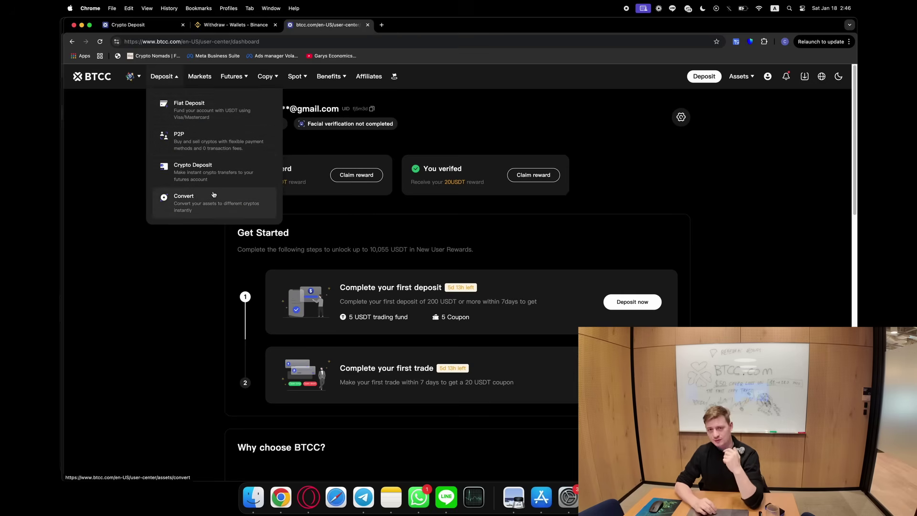
mouse_move(132, 82)
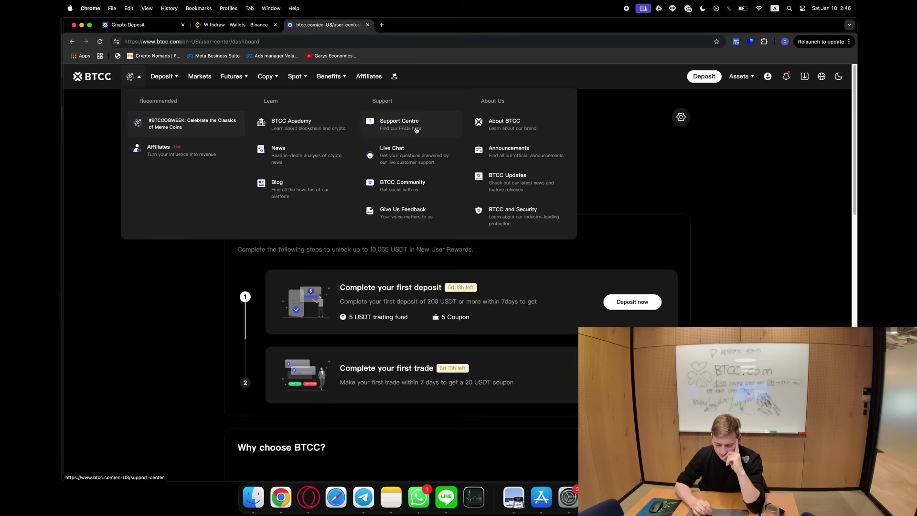
mouse_move(240, 81)
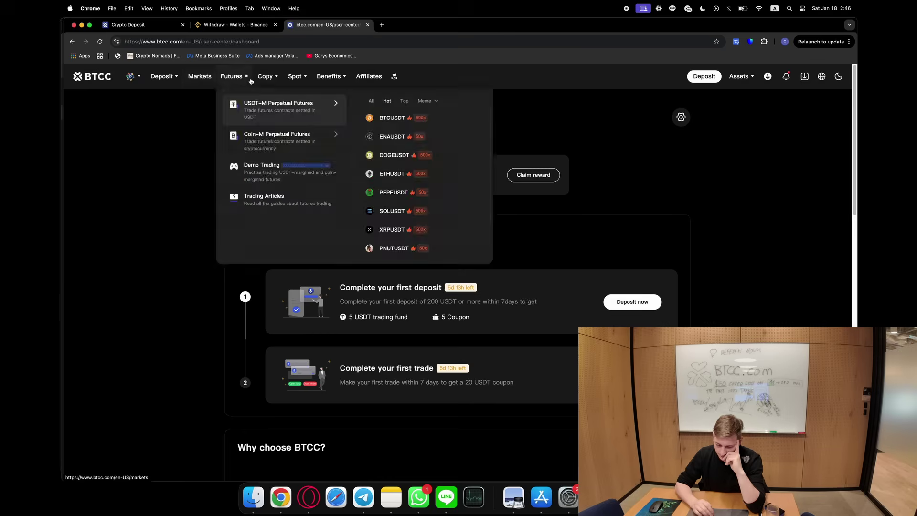
mouse_move(276, 84)
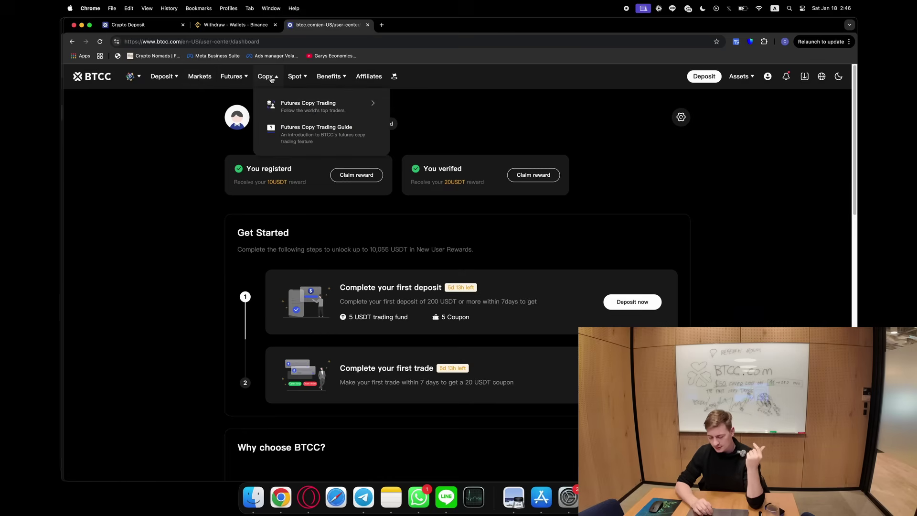
mouse_move(277, 106)
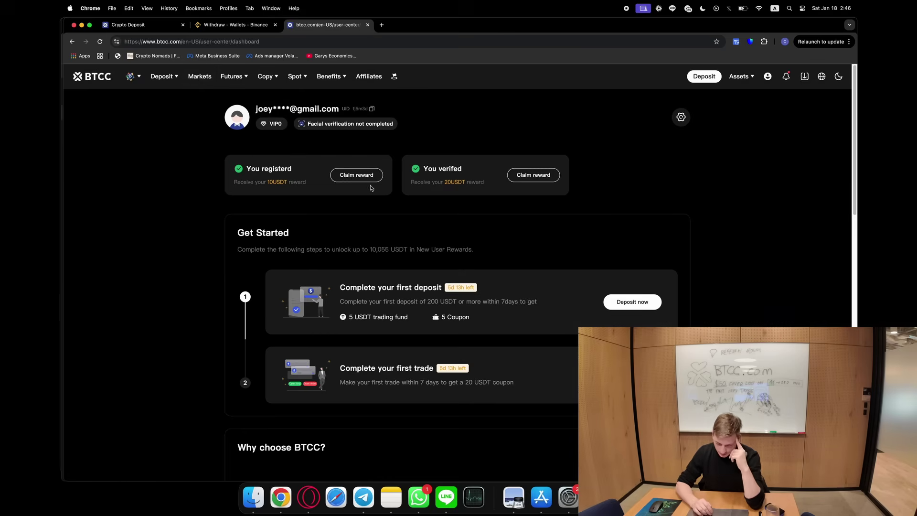
- Claim the registration reward and the first-trade reward on the dashboard
click(359, 175)
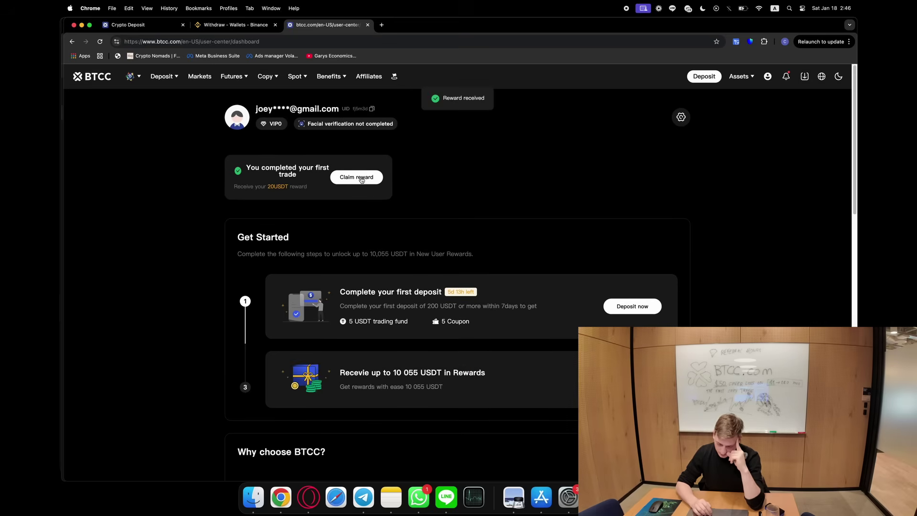
click(363, 180)
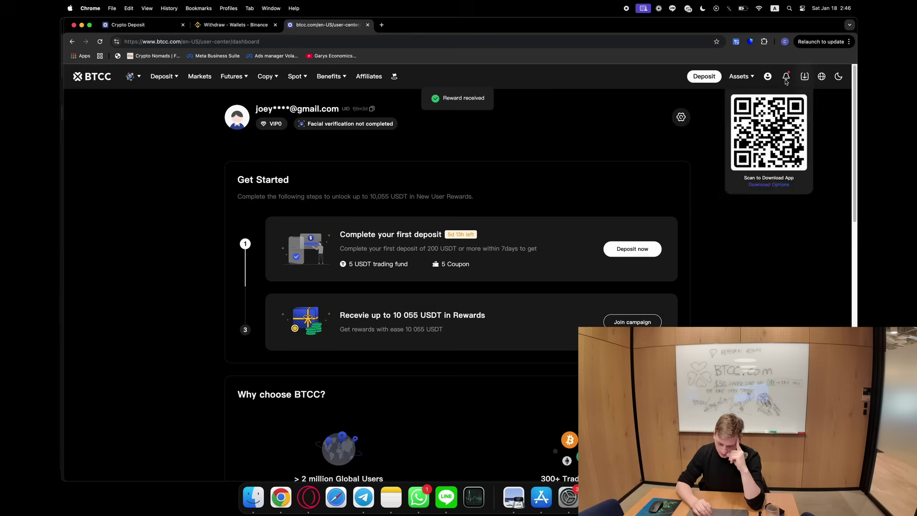
mouse_move(751, 77)
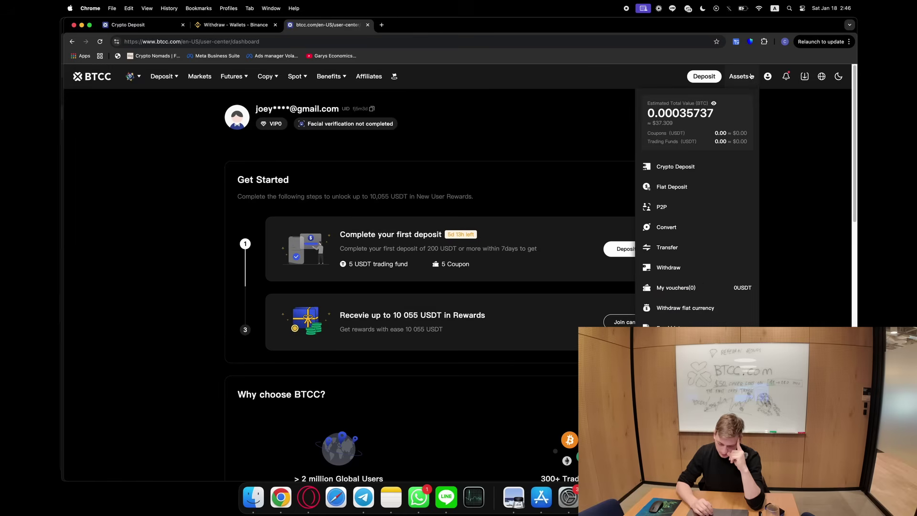
scroll(592, 166, down, 1)
scroll(592, 165, up, 2)
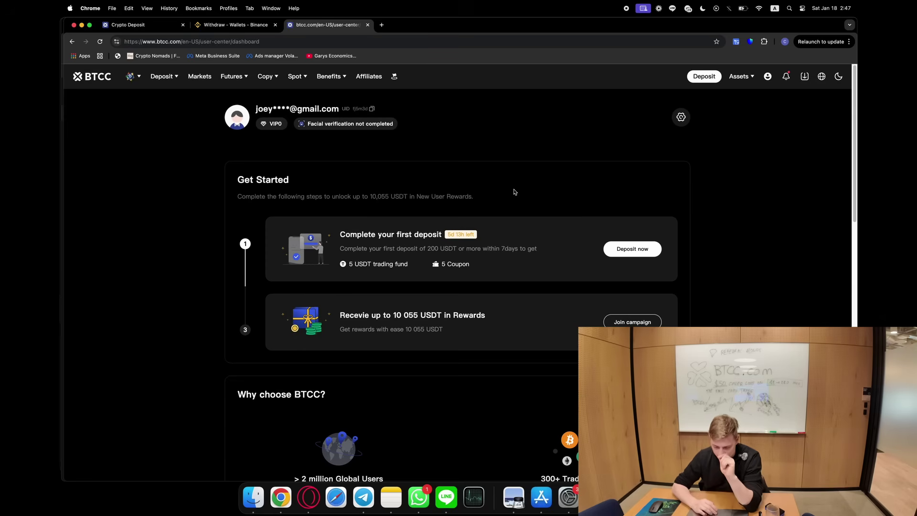
- Review the Get Started steps (200 USDT first deposit, up to 10,055 USDT rewards) and the Assets, Copy, Benefits and Spot menus
scroll(515, 192, down, 3)
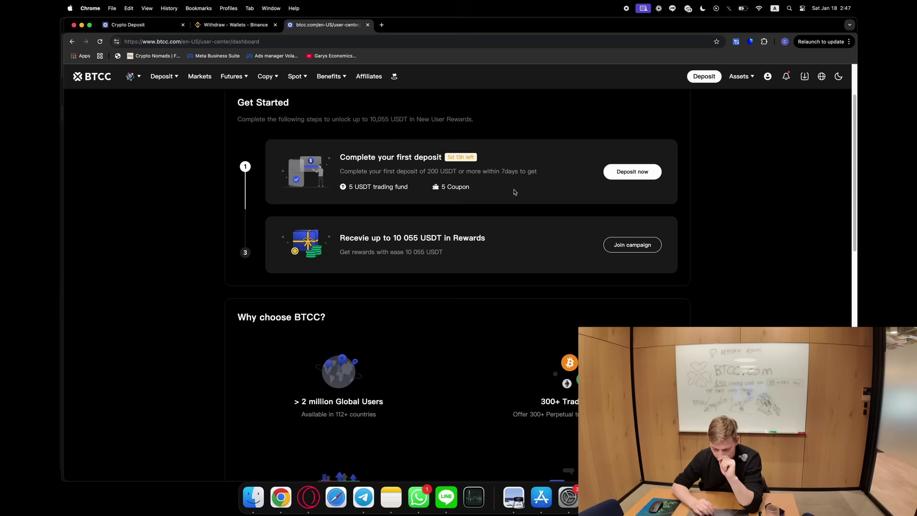
scroll(515, 192, down, 10)
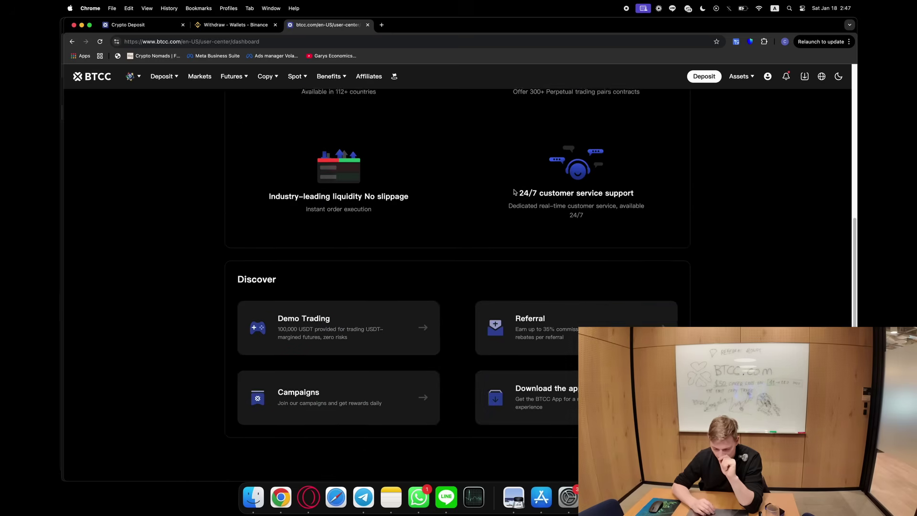
scroll(515, 192, up, 10)
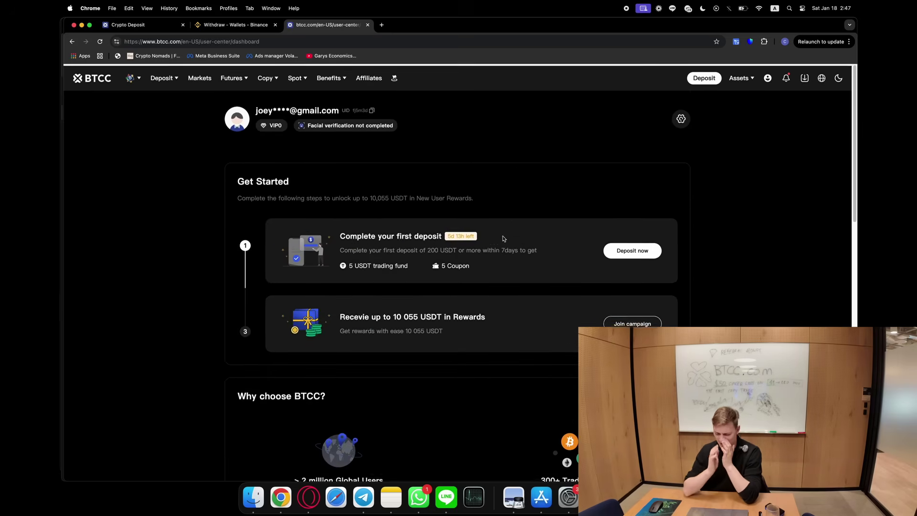
scroll(501, 239, down, 12)
scroll(500, 243, up, 15)
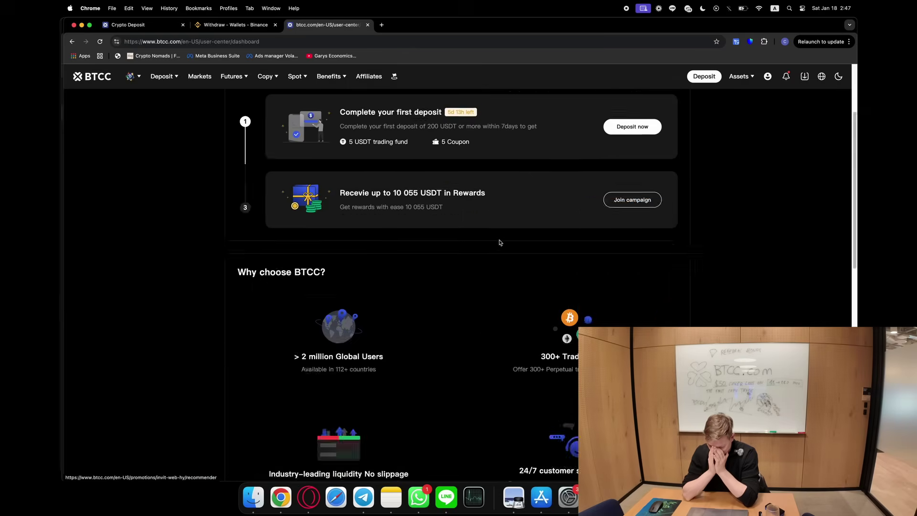
mouse_move(270, 77)
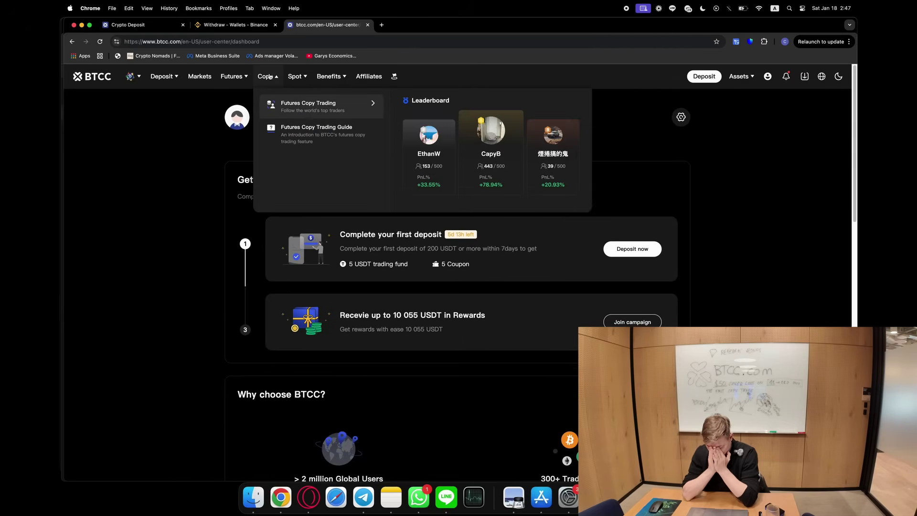
mouse_move(307, 77)
mouse_move(344, 77)
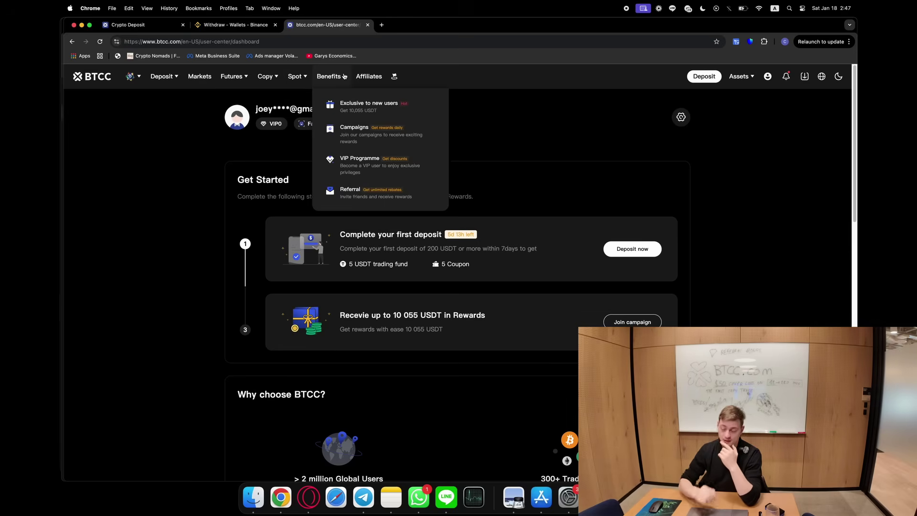
mouse_move(232, 75)
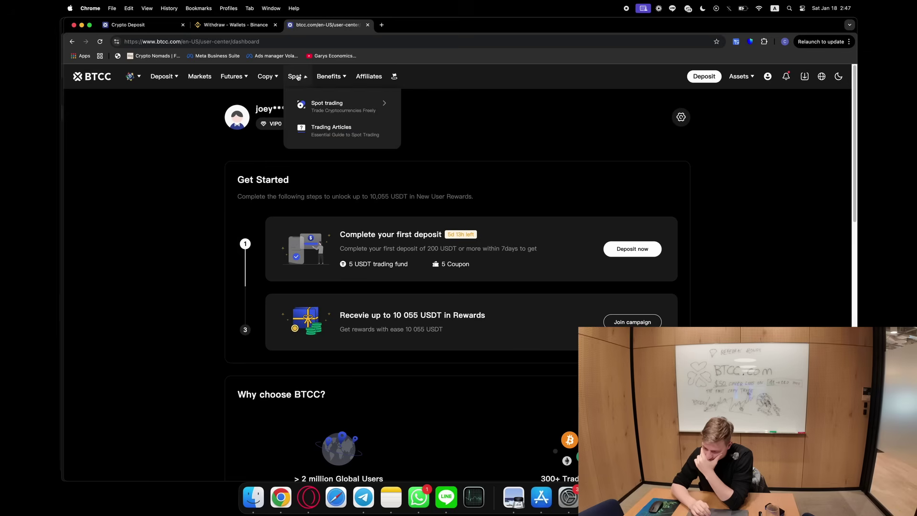
mouse_move(320, 103)
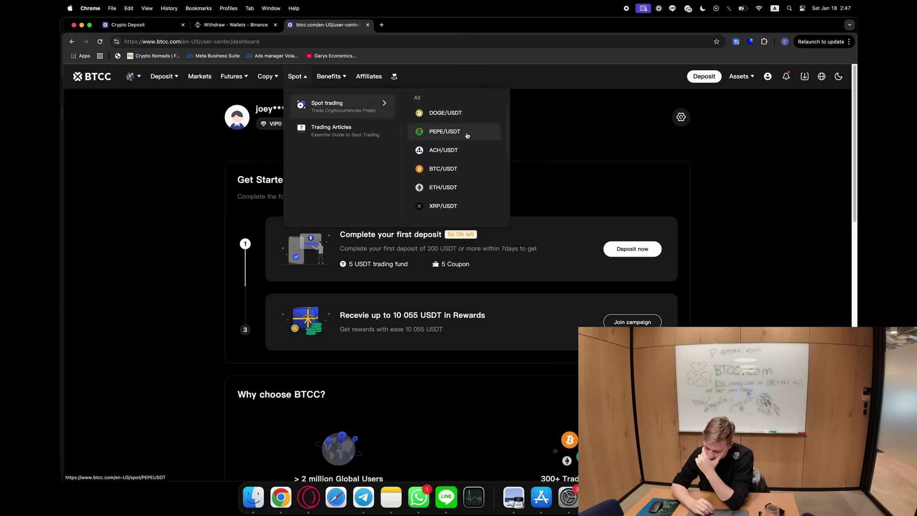
scroll(468, 163, down, 1)
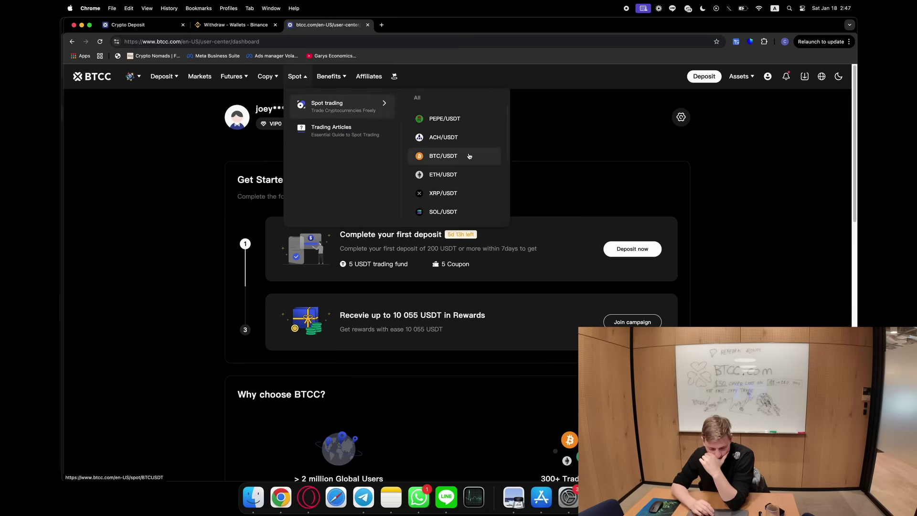
- Open the BTC/USDT spot page, set the buy to Market, and check Trade Settings
click(468, 156)
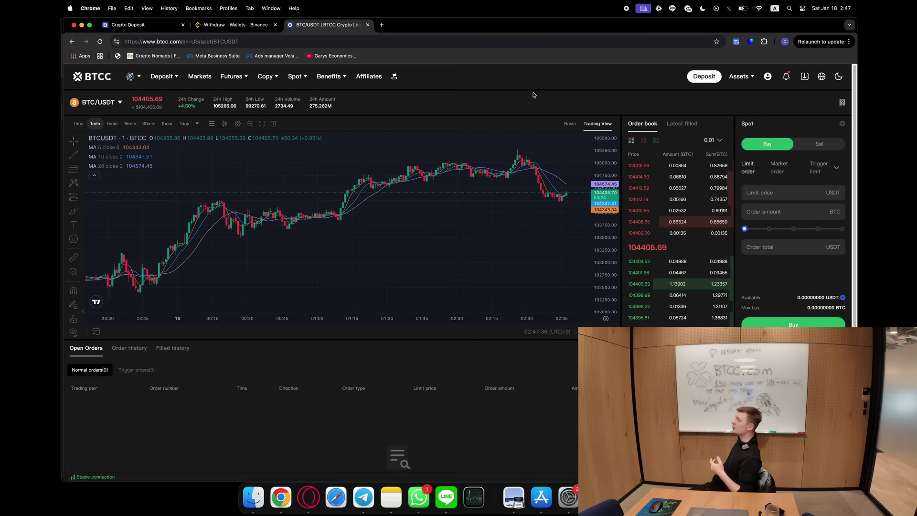
click(774, 165)
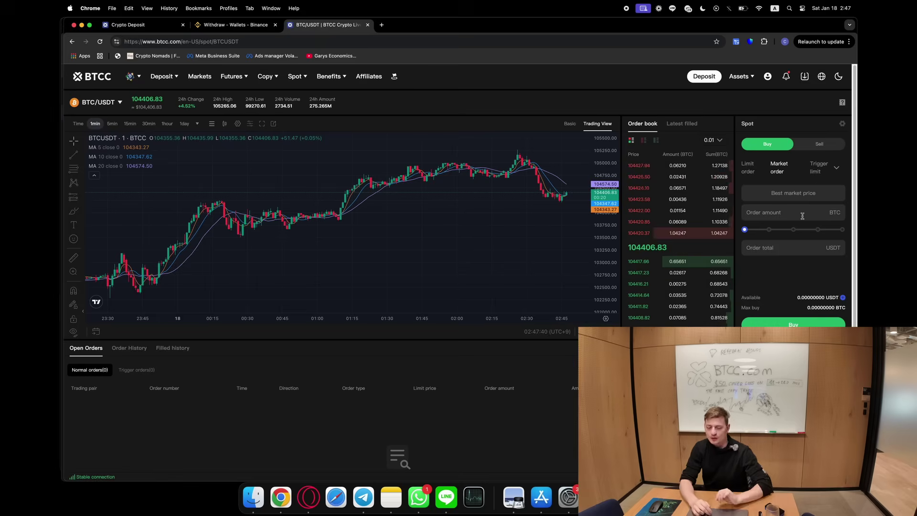
click(842, 124)
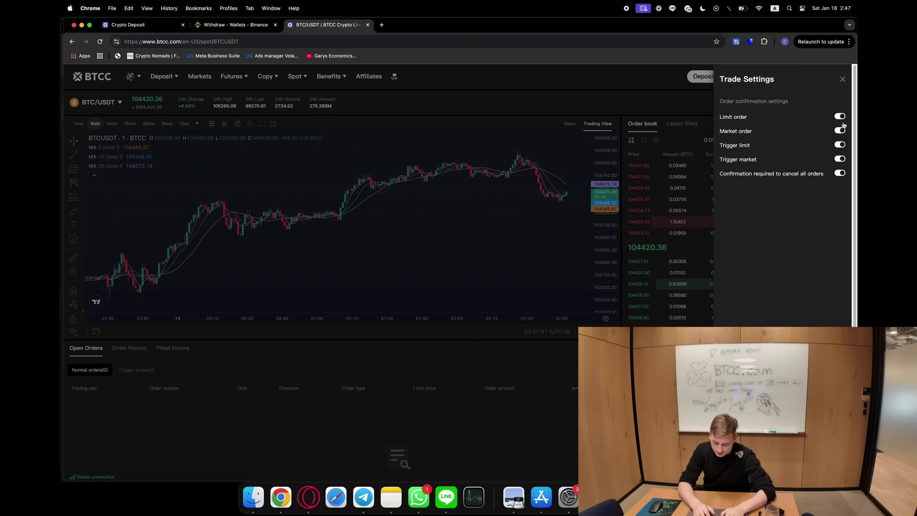
click(842, 79)
scroll(796, 235, down, 2)
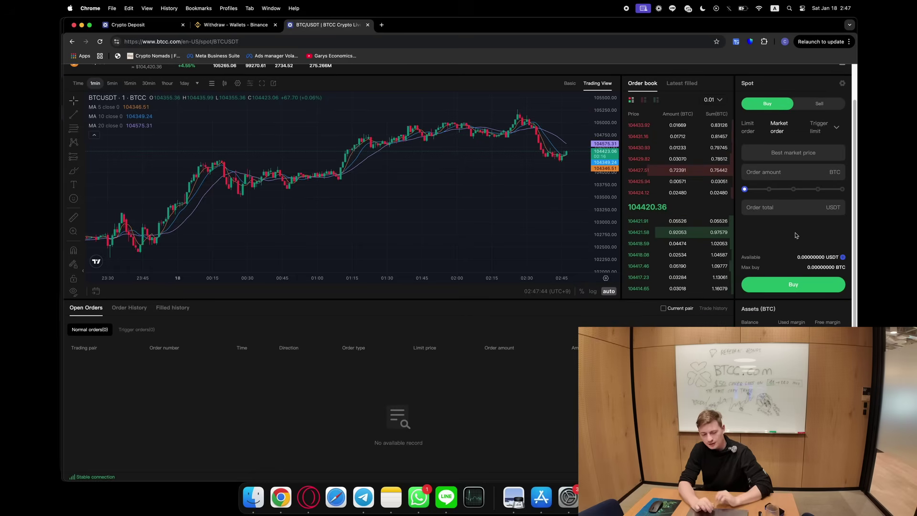
scroll(796, 234, up, 2)
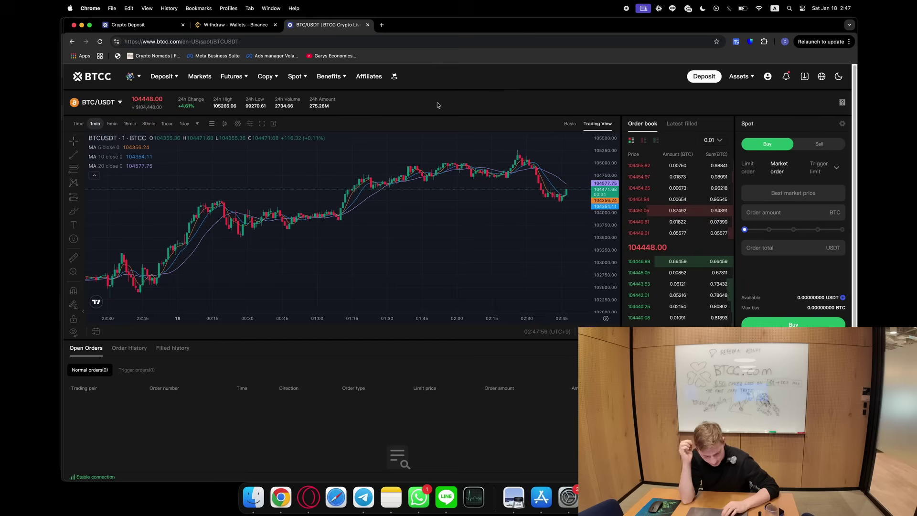
click(381, 25)
- Search Google for 'auto buy btcc' and open BTCC Academy's 'Binance Auto-Invest vs Recurring Buy' article
text(auto )
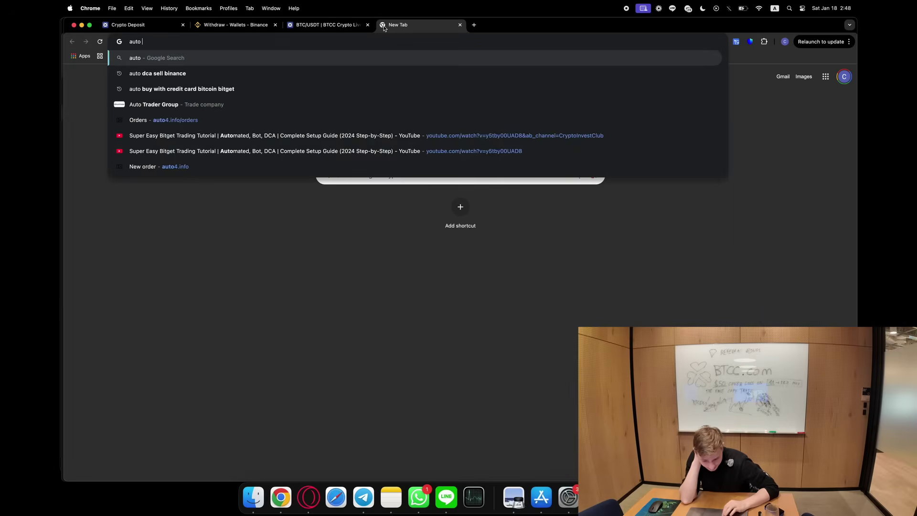
text(buy btcc)
key(Return)
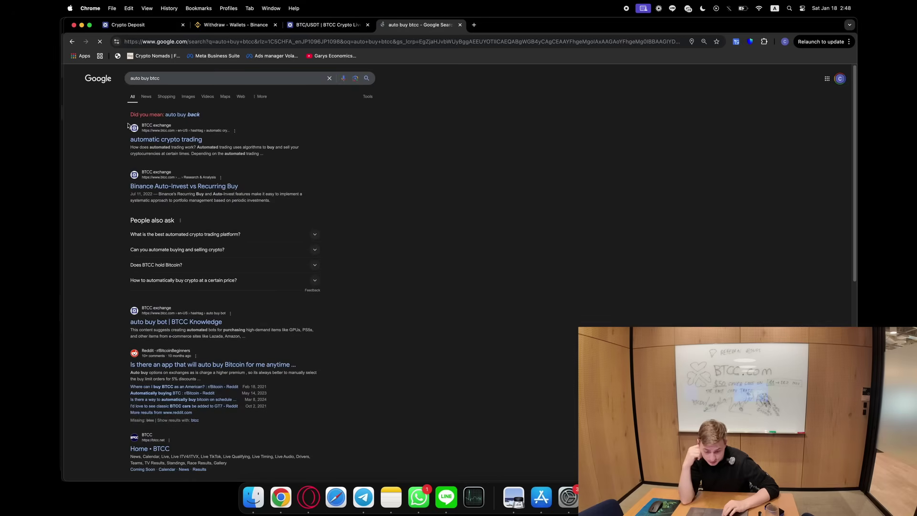
click(183, 140)
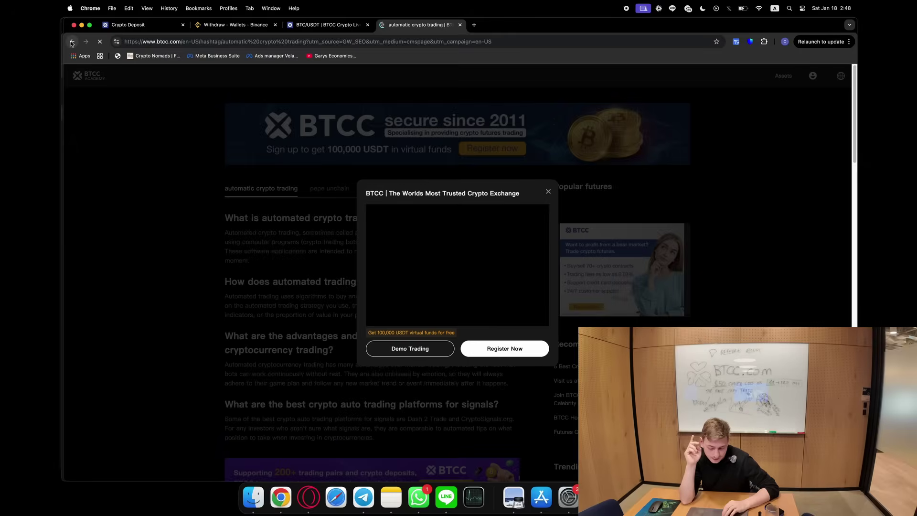
key(super+bracketleft)
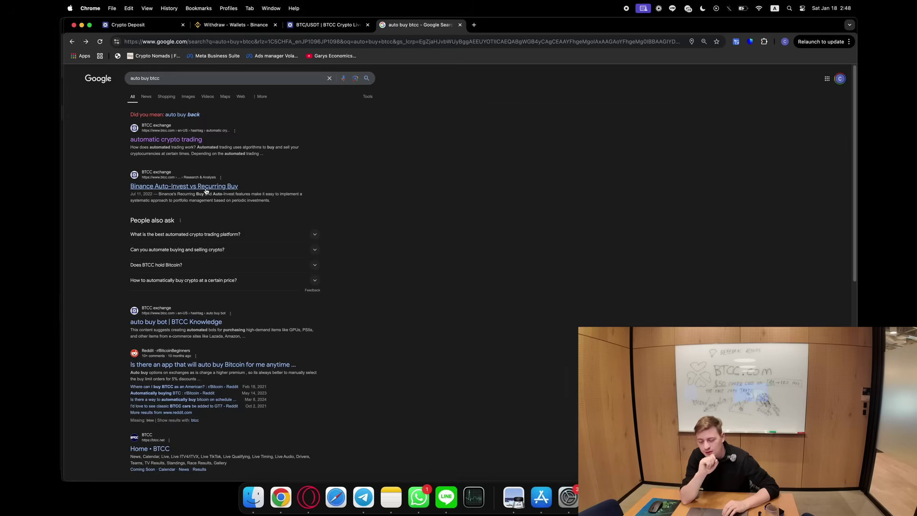
click(217, 190)
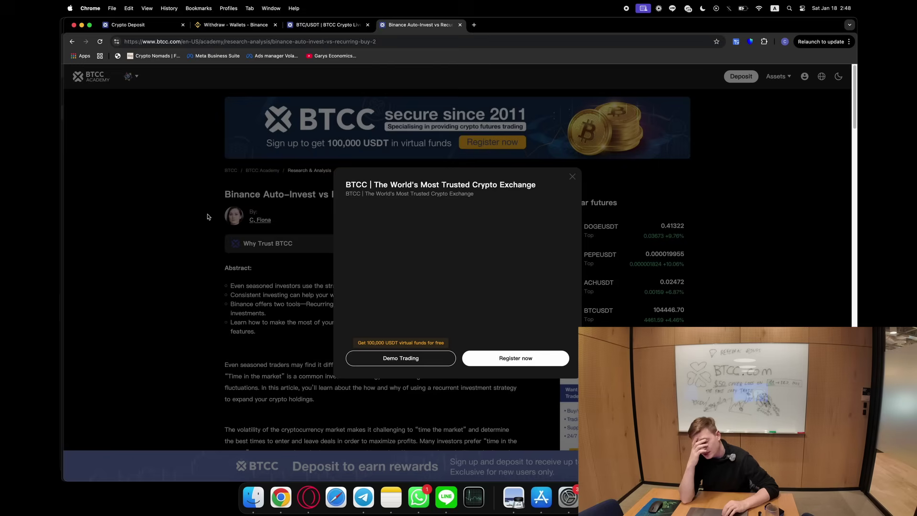
- Dismiss the popup and skim the opening sections of the Auto-Invest vs Recurring Buy article
click(572, 176)
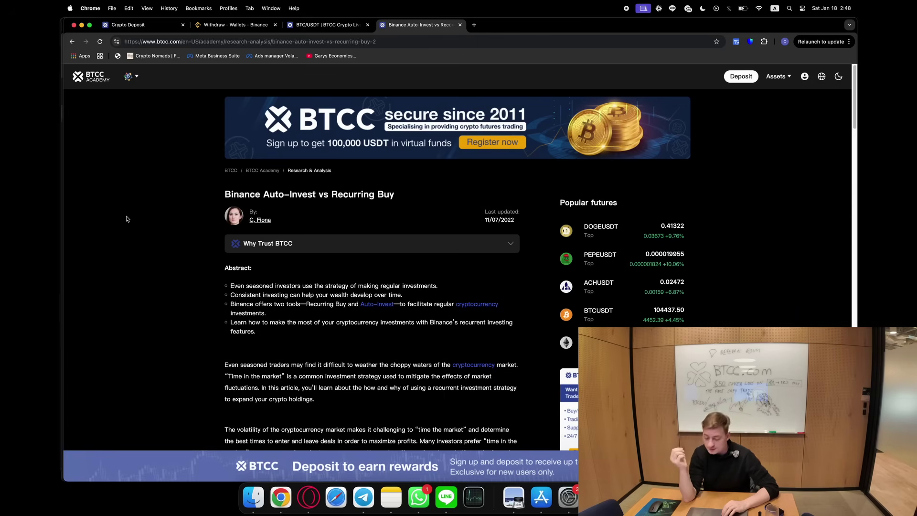
scroll(127, 219, down, 2)
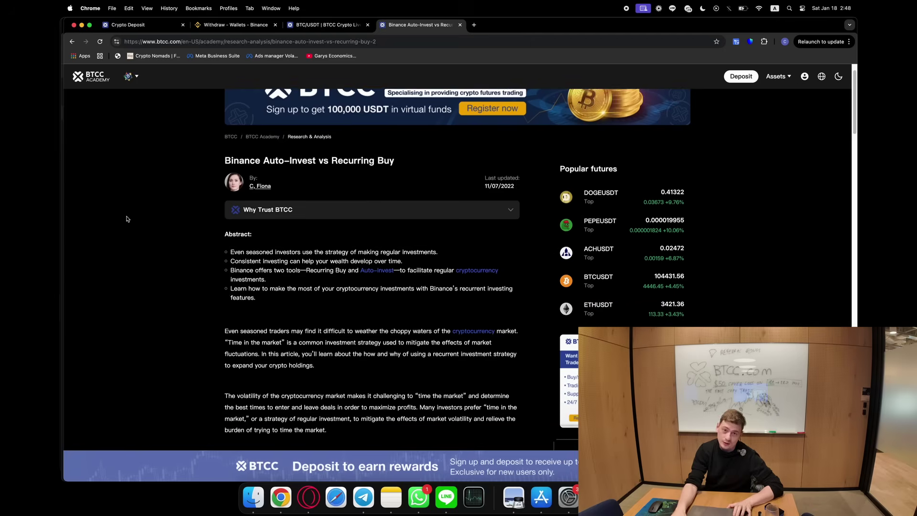
scroll(126, 218, up, 1)
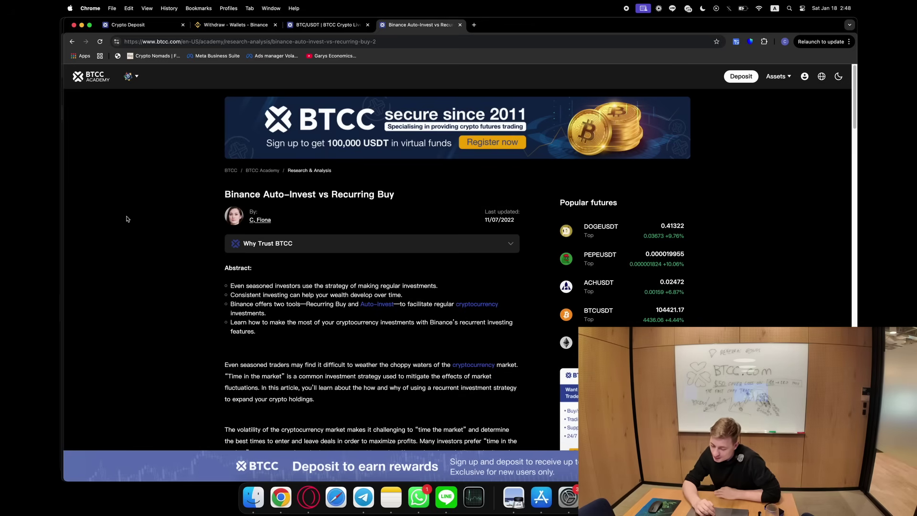
scroll(127, 218, down, 3)
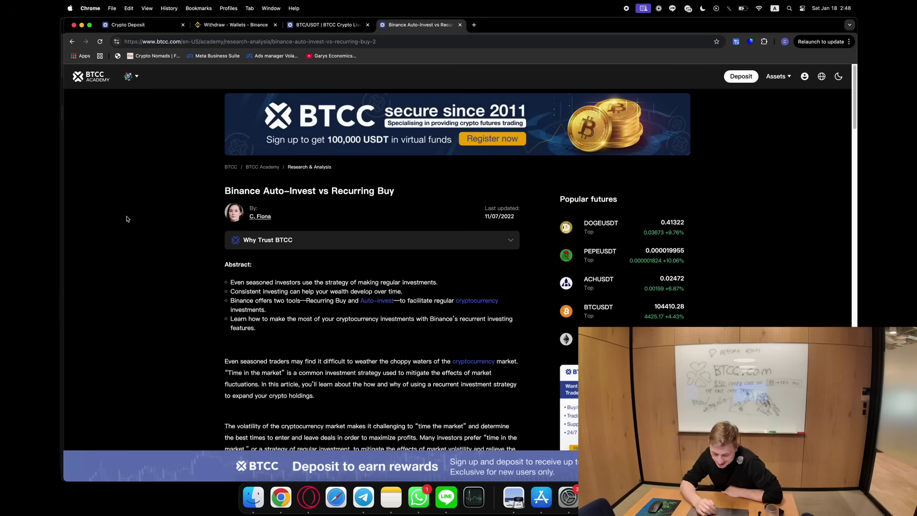
scroll(127, 218, down, 4)
scroll(126, 218, up, 4)
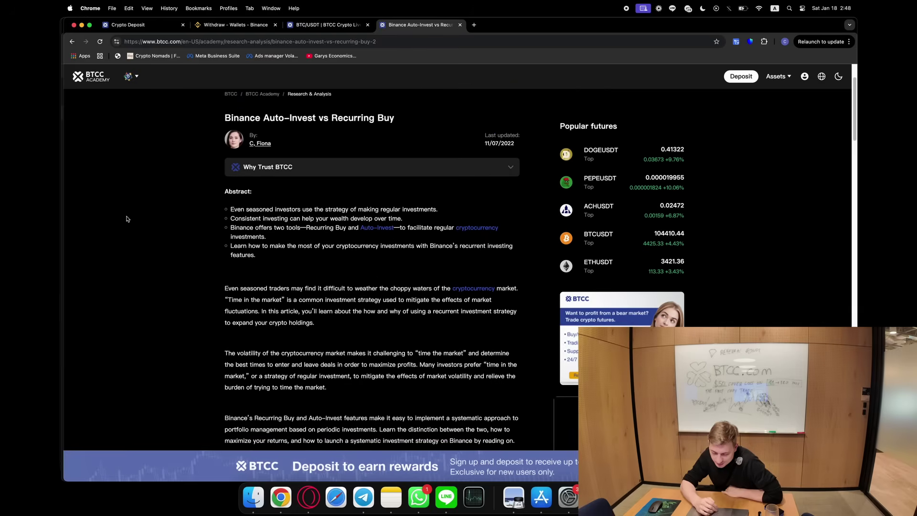
scroll(126, 219, down, 2)
scroll(126, 219, up, 5)
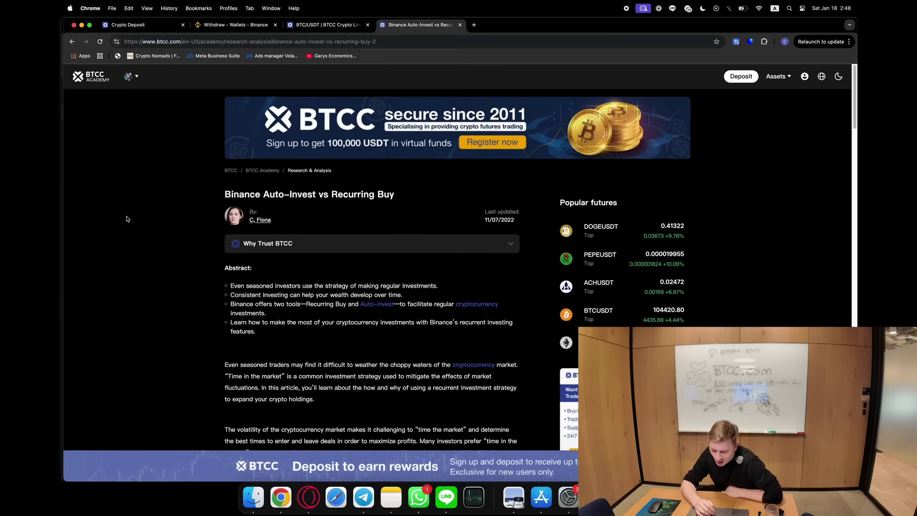
scroll(127, 218, down, 1)
scroll(126, 219, up, 1)
scroll(126, 219, down, 5)
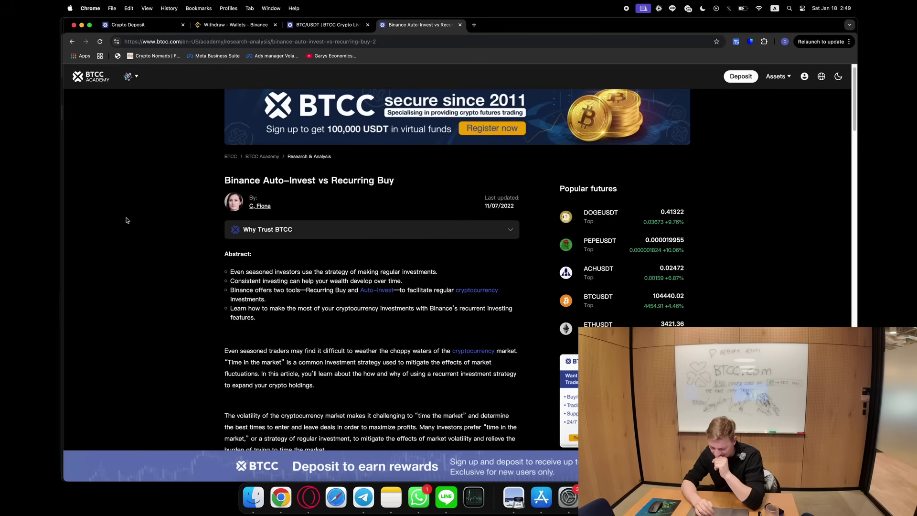
scroll(127, 220, up, 4)
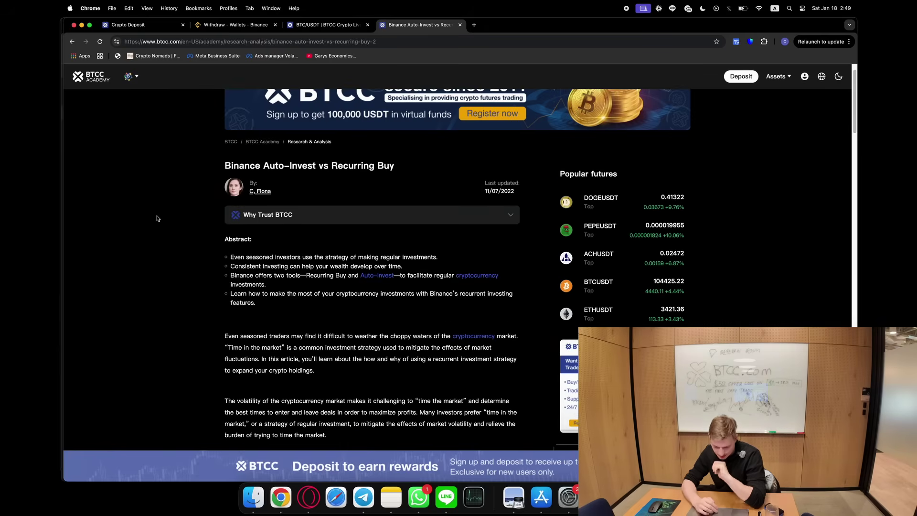
- Read down through the article toward its conclusion
scroll(157, 218, down, 2)
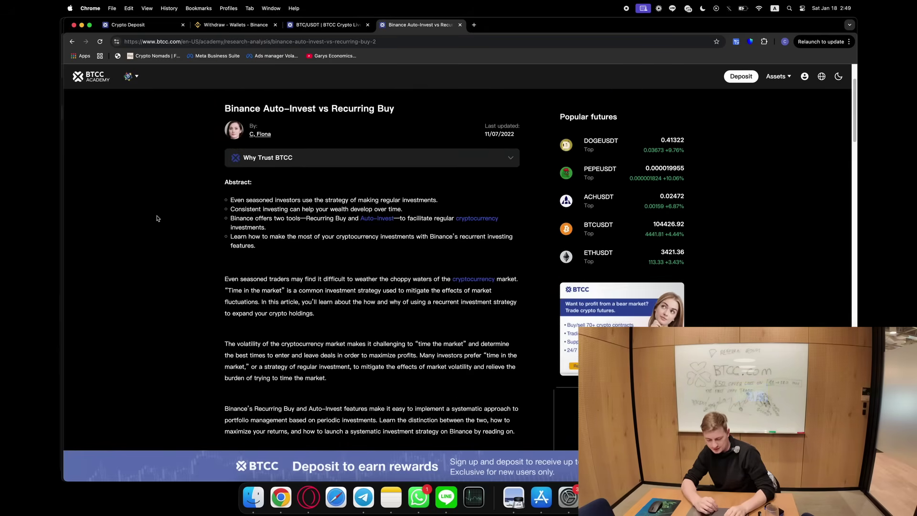
scroll(157, 218, down, 5)
scroll(156, 216, up, 8)
scroll(167, 206, down, 6)
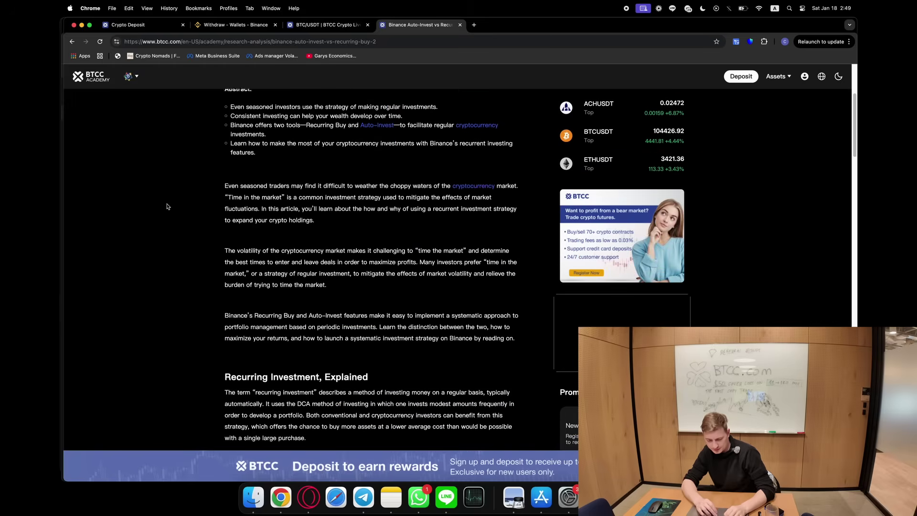
scroll(167, 206, down, 1)
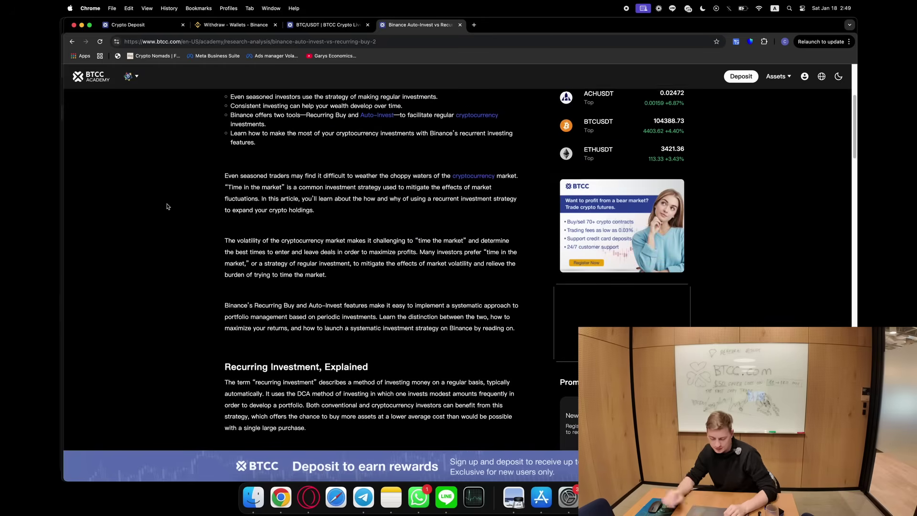
scroll(167, 206, down, 2)
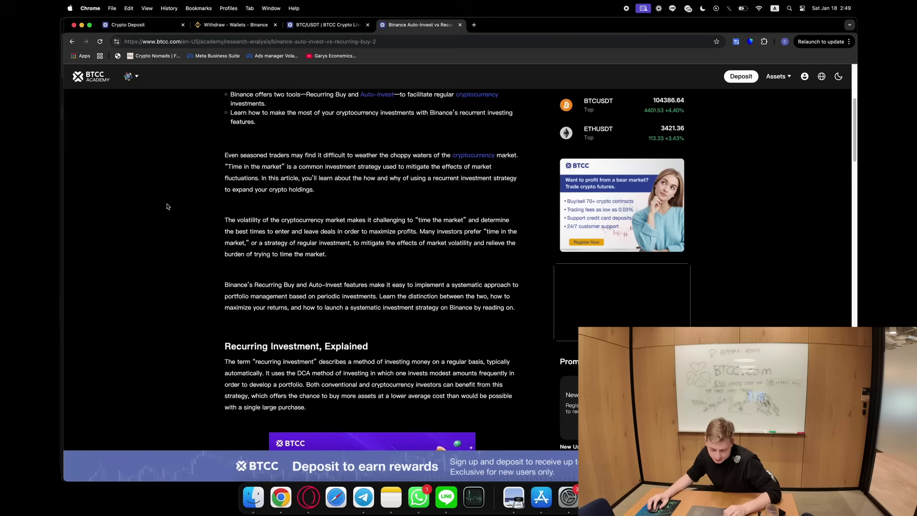
scroll(167, 206, down, 2)
scroll(167, 206, down, 2)
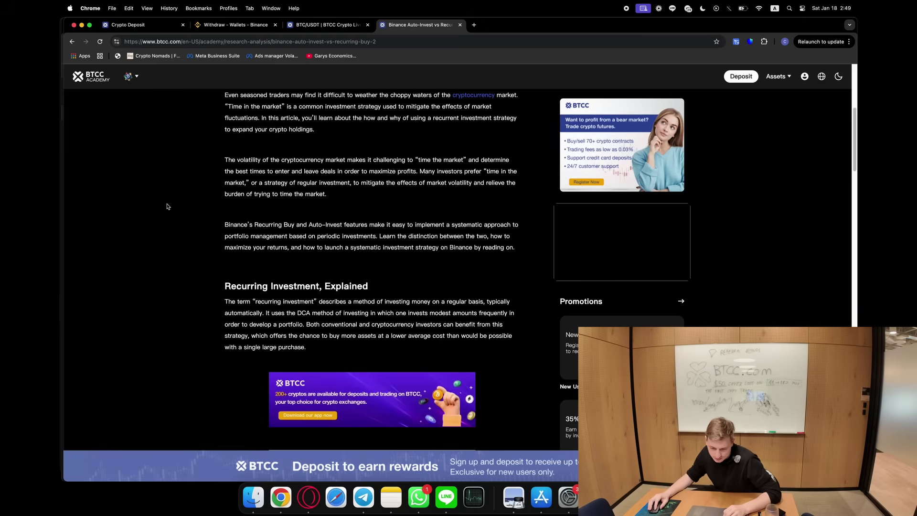
scroll(166, 206, down, 10)
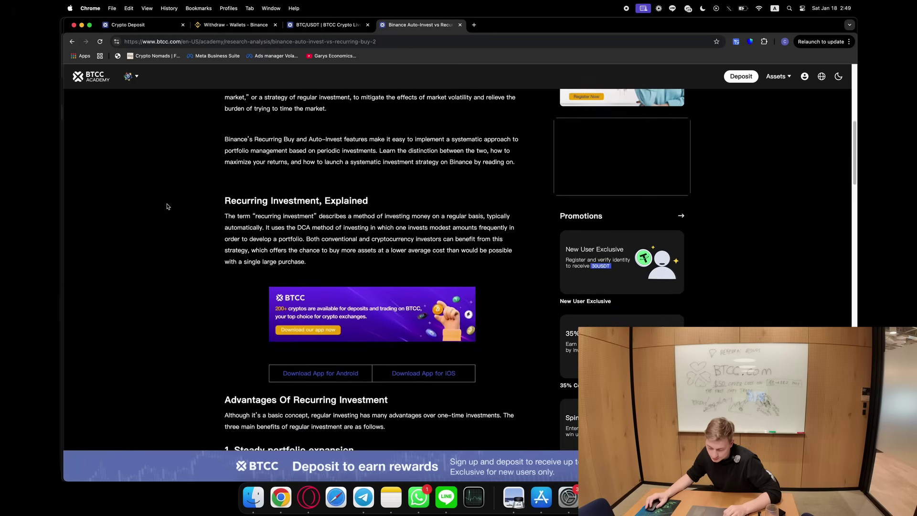
scroll(166, 207, down, 15)
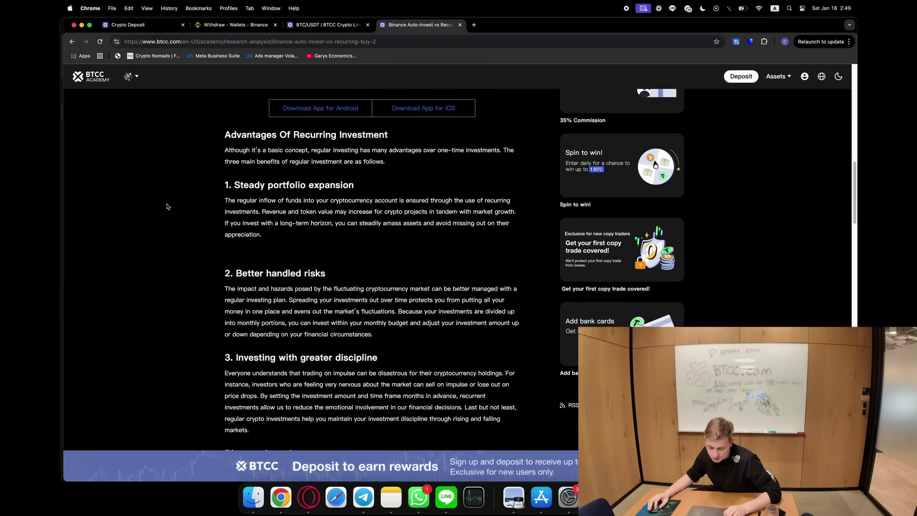
scroll(166, 206, down, 7)
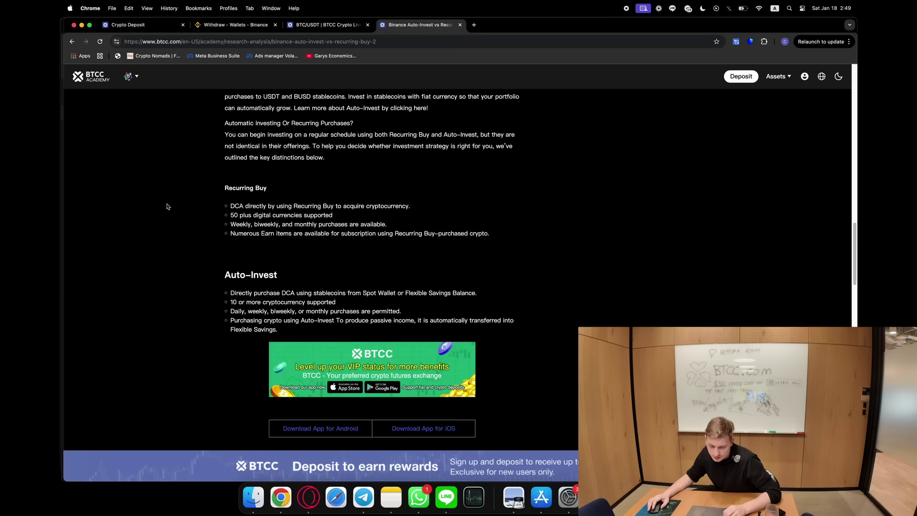
- Try copying text from the article and its conclusion, and select part of the article's web address
double_click(329, 196)
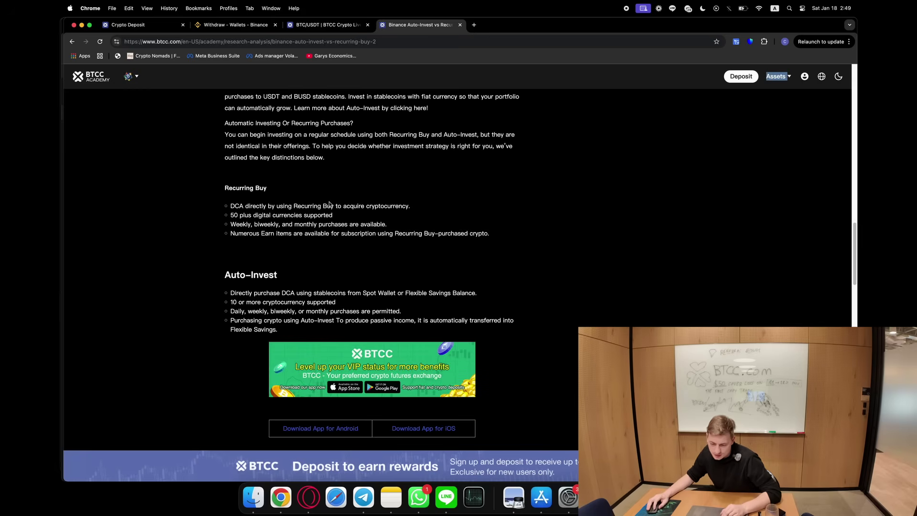
key(super+f)
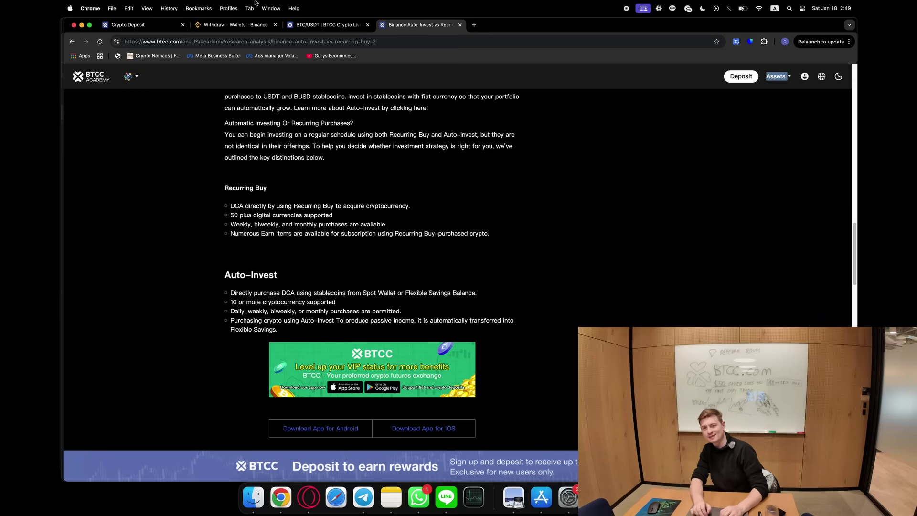
scroll(293, 115, down, 9)
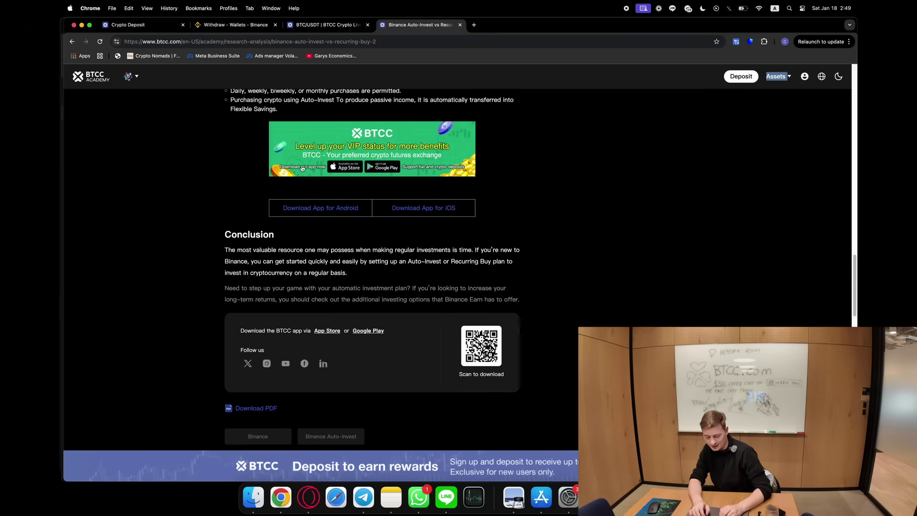
right_click(329, 250)
key(Escape)
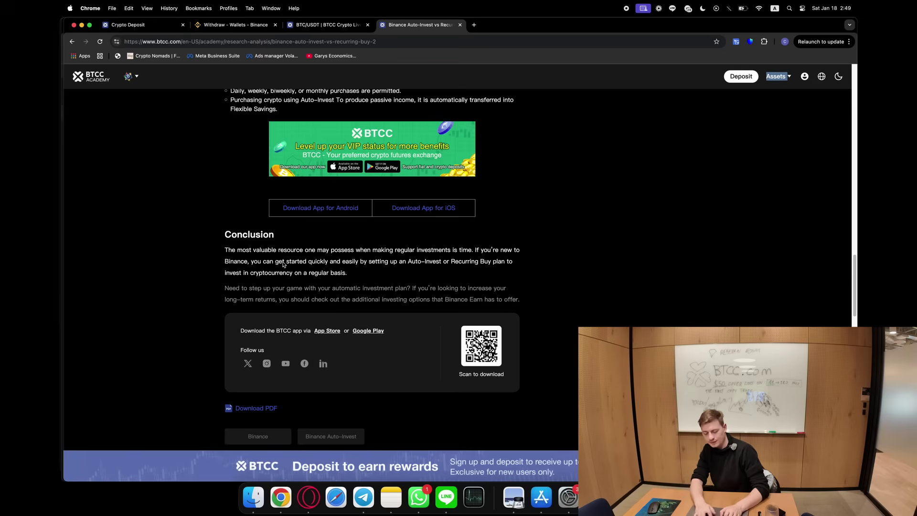
drag(368, 41, 308, 42)
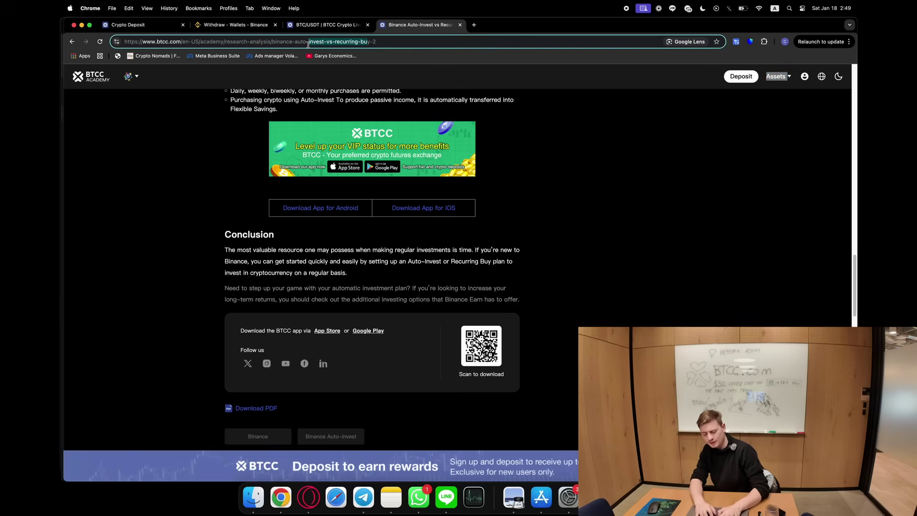
click(519, 325)
scroll(613, 281, down, 2)
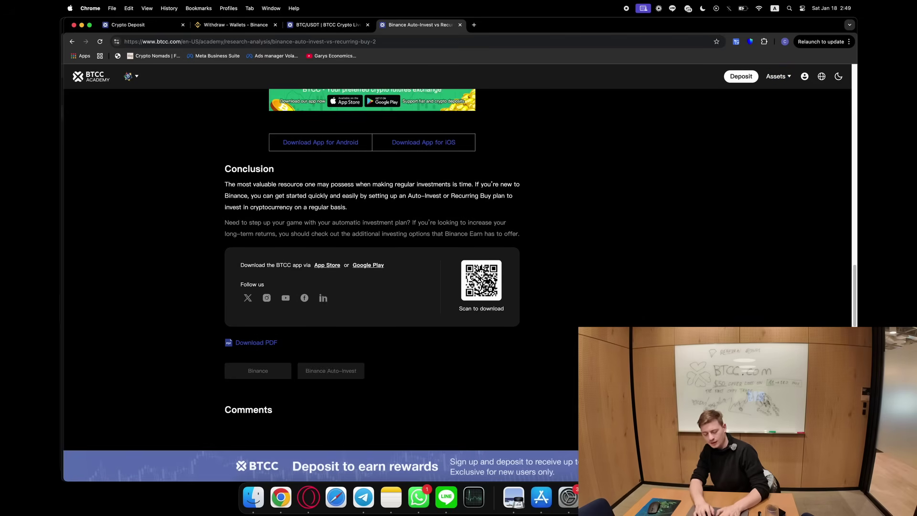
scroll(407, 247, up, 15)
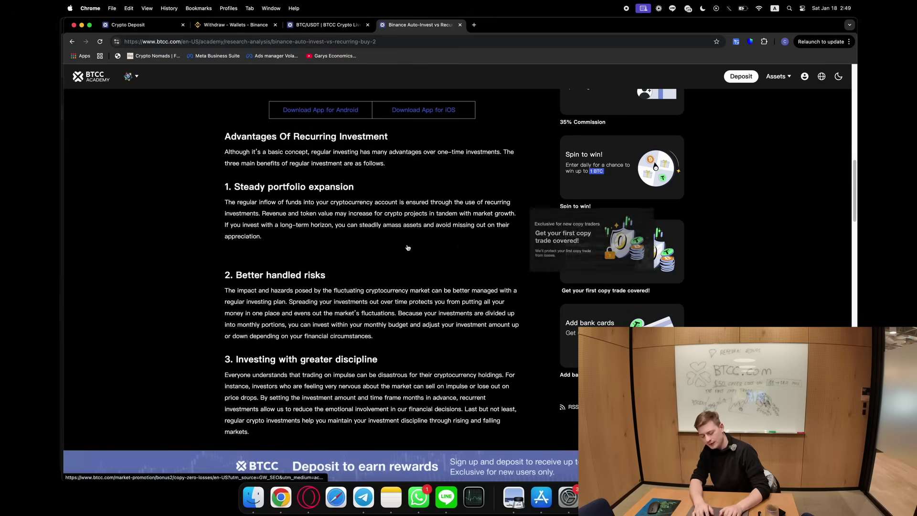
scroll(408, 247, up, 10)
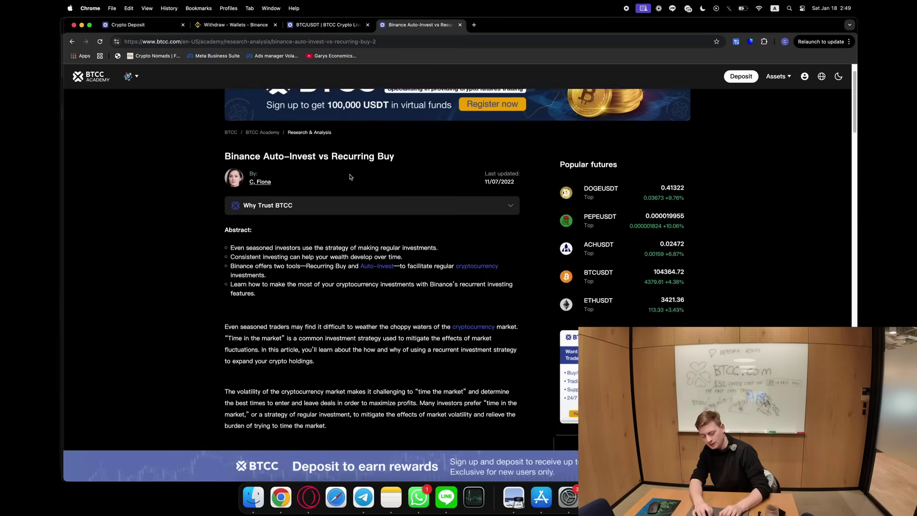
scroll(349, 177, up, 2)
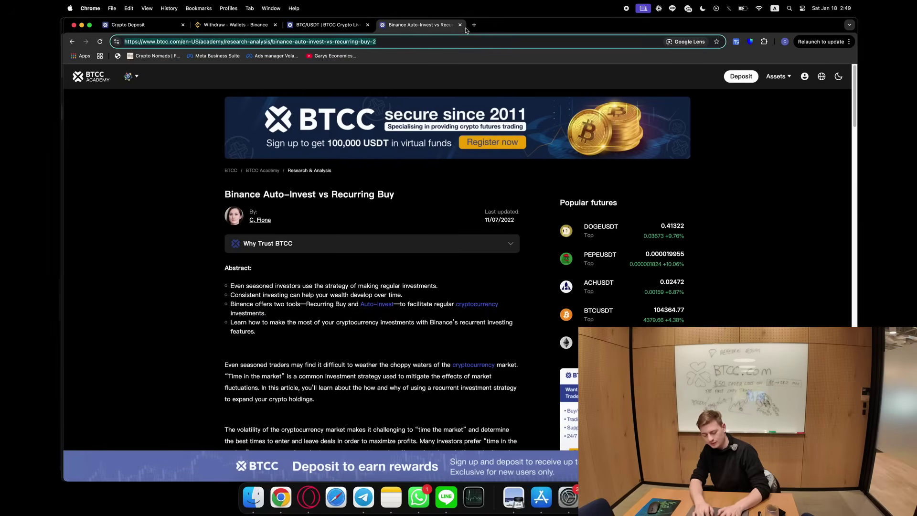
- Open chatgpt.com in a new tab and paste the article's URL into a message
click(474, 24)
text(chatgpt)
key(Return)
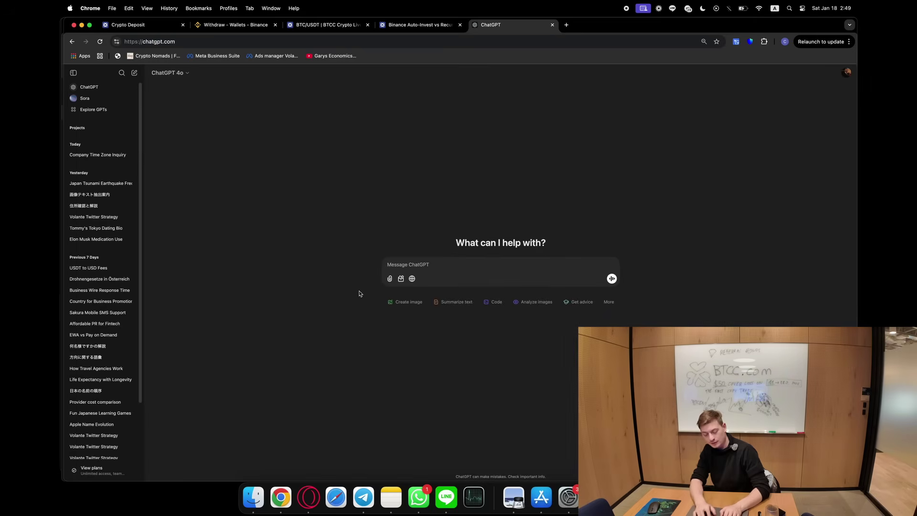
click(432, 268)
text(https://www.btcc.com/en-US/academy/research-analysis/binance-auto-invest-vs-recurring-buy-2)
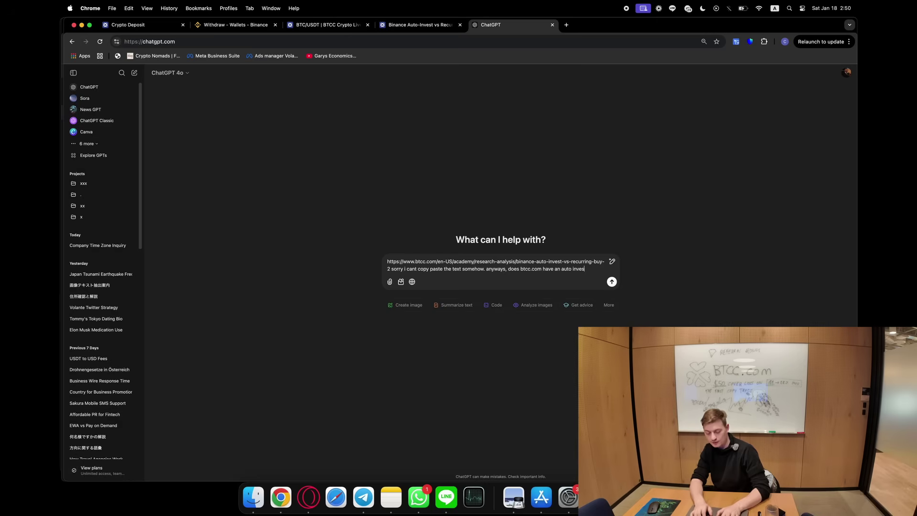
- Ask whether BTCC automatically buys bitcoin every day like Binance, read the reply, and close the tab
text(auto buy function like binance? i would like to set it u)
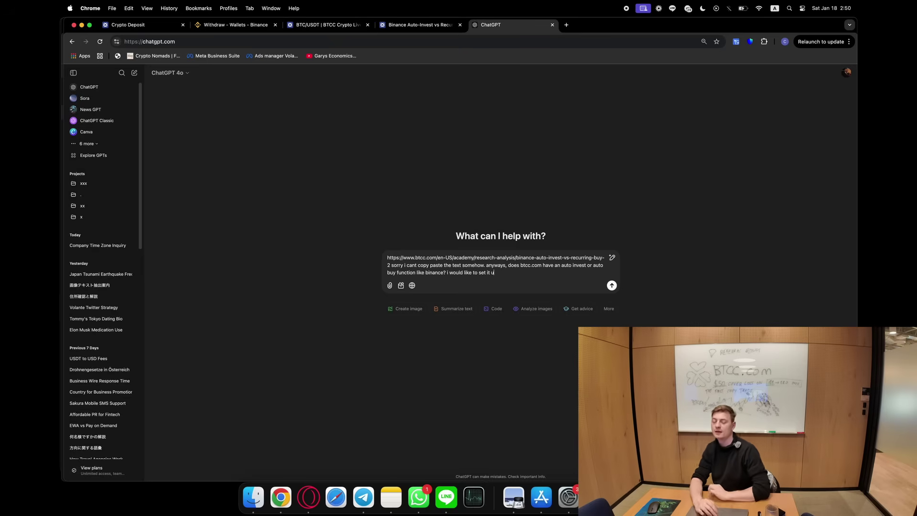
text(omatically buys b)
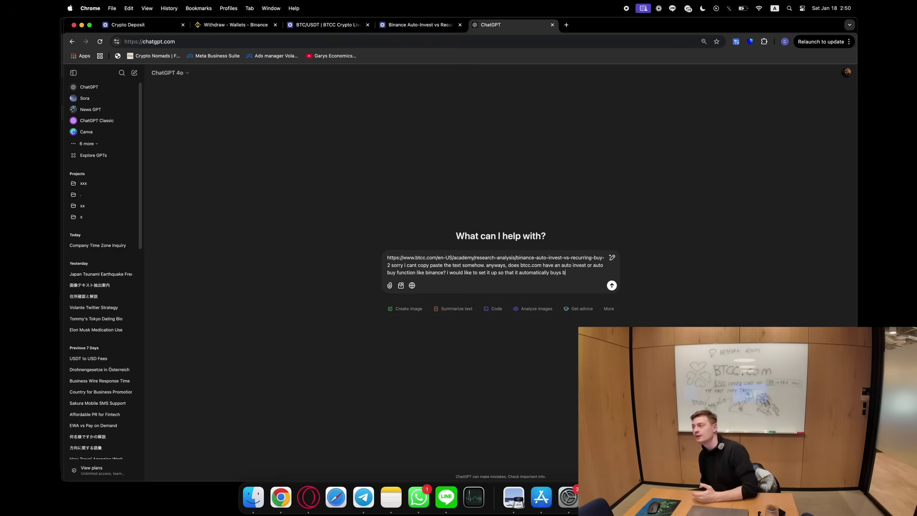
text(itcoin ev)
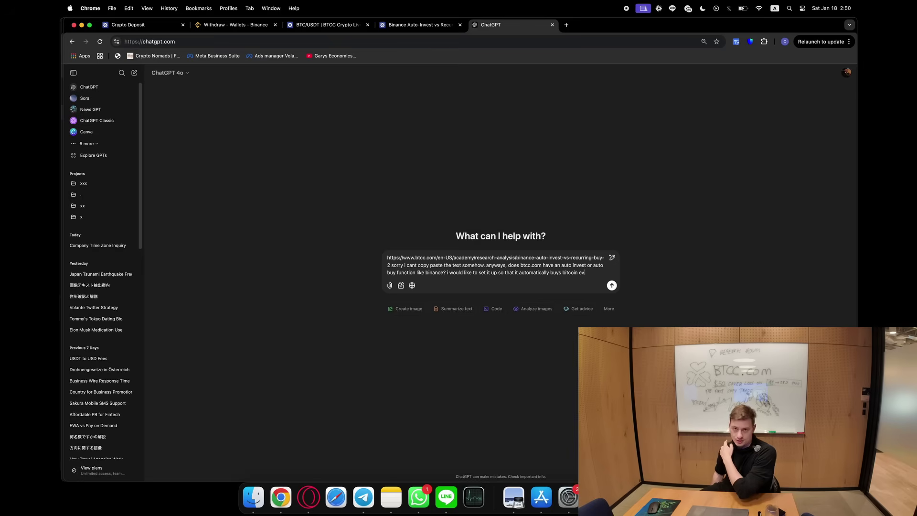
text(ery day, fore xample 33 dollars,. using my credit card or usd)
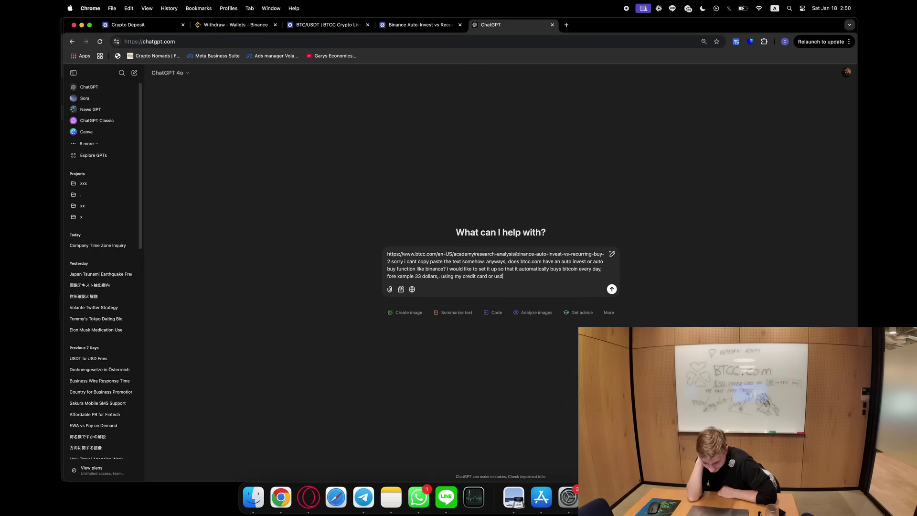
key(Return)
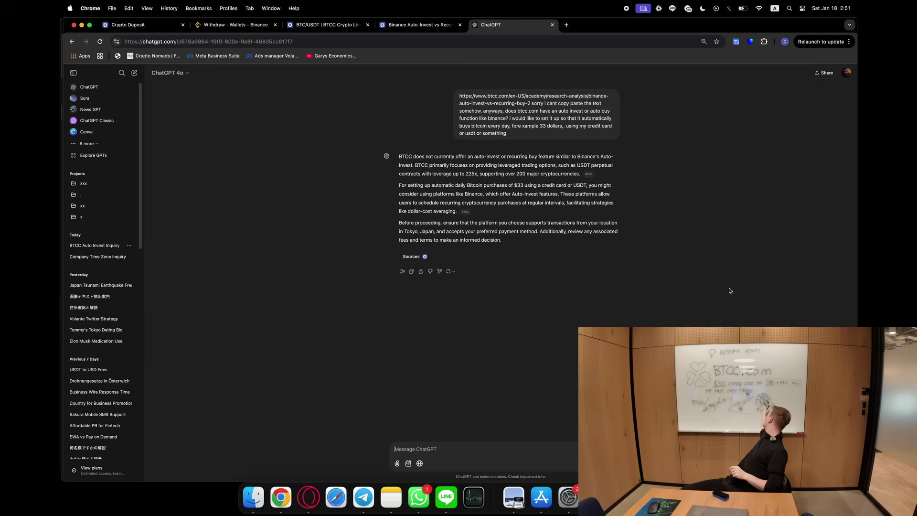
click(553, 25)
click(330, 24)
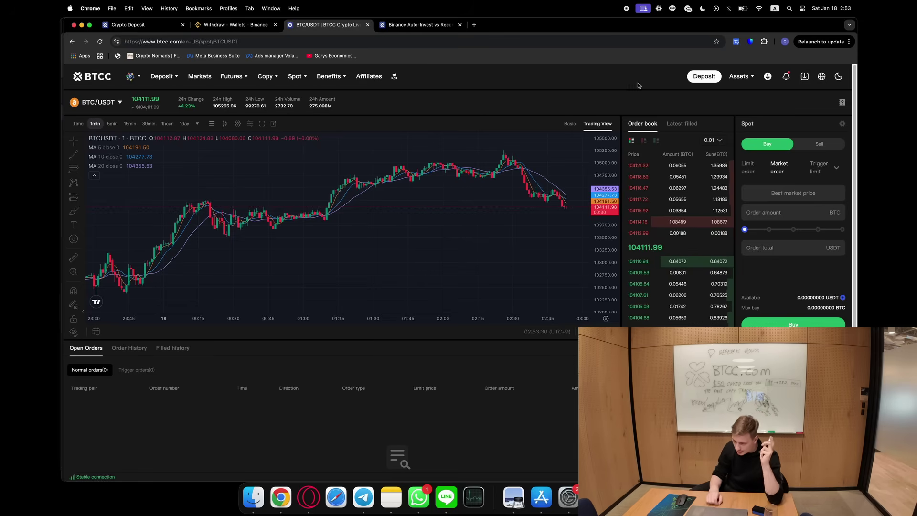
mouse_move(739, 77)
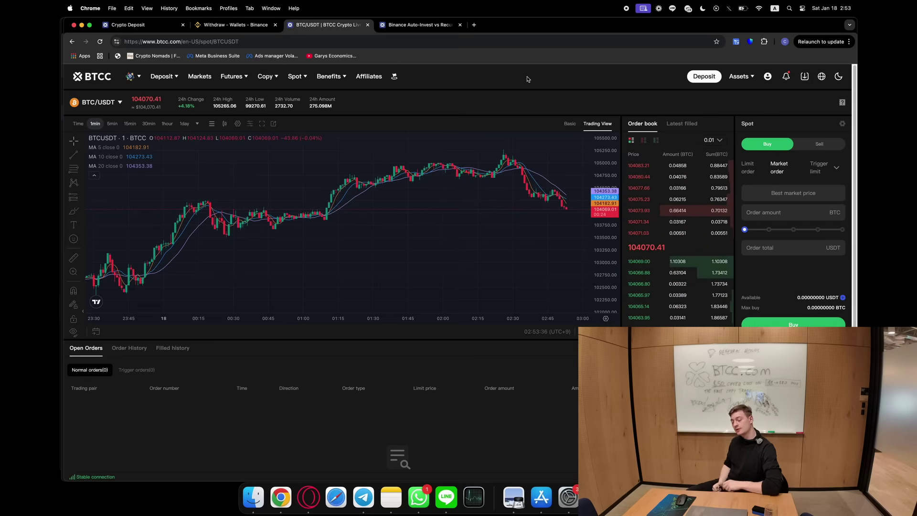
- Ask ChatGPT 'btcc since 2011, since when bitget' in a new tab, then close it
click(474, 25)
text(cha)
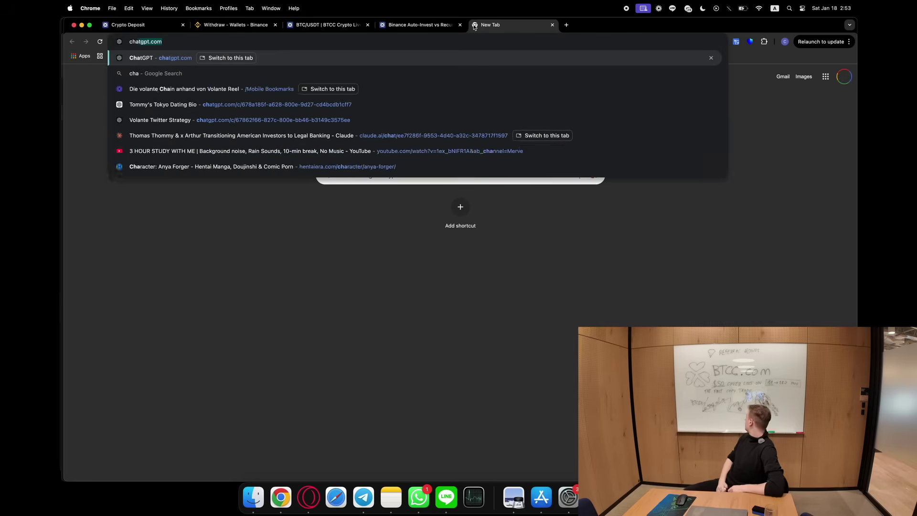
key(Return)
text(b)
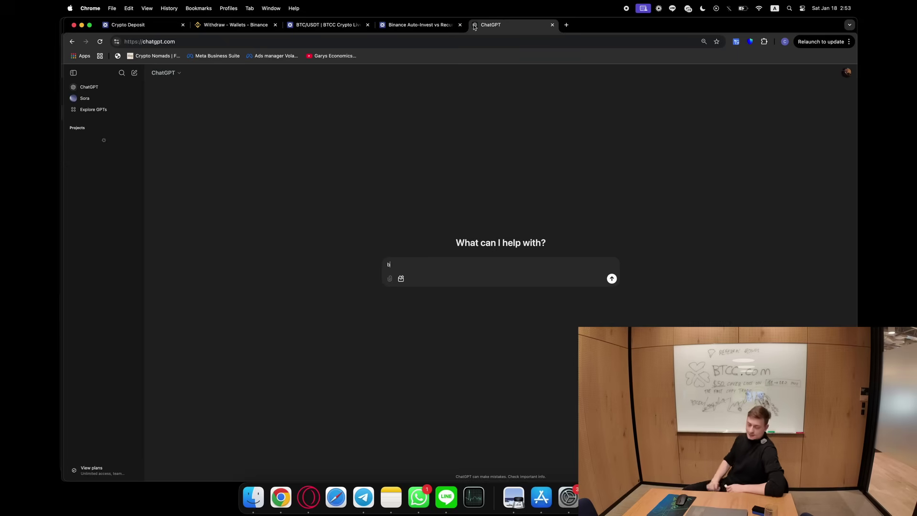
text(tcc since 2011, since when bitget)
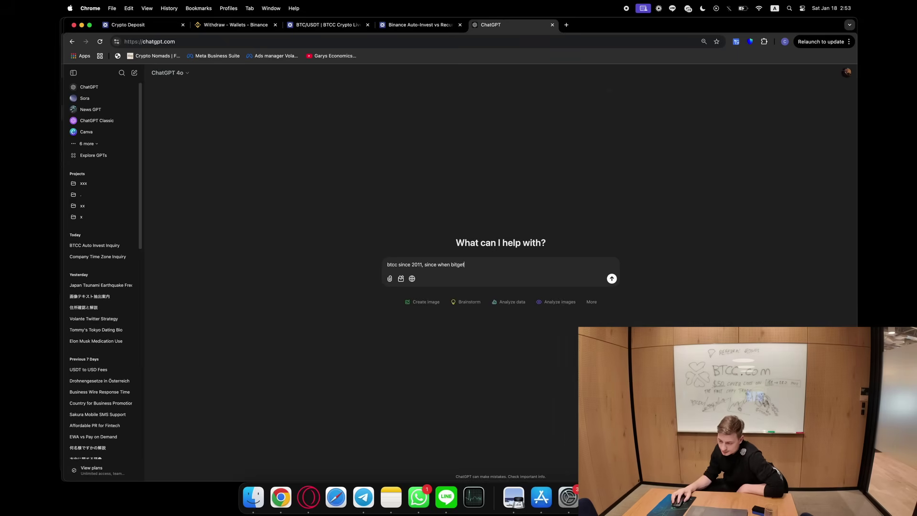
key(Return)
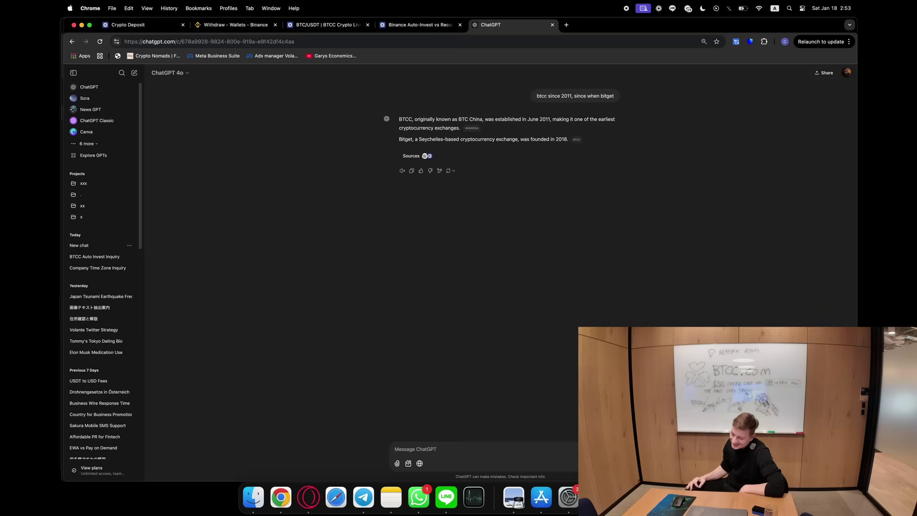
click(553, 25)
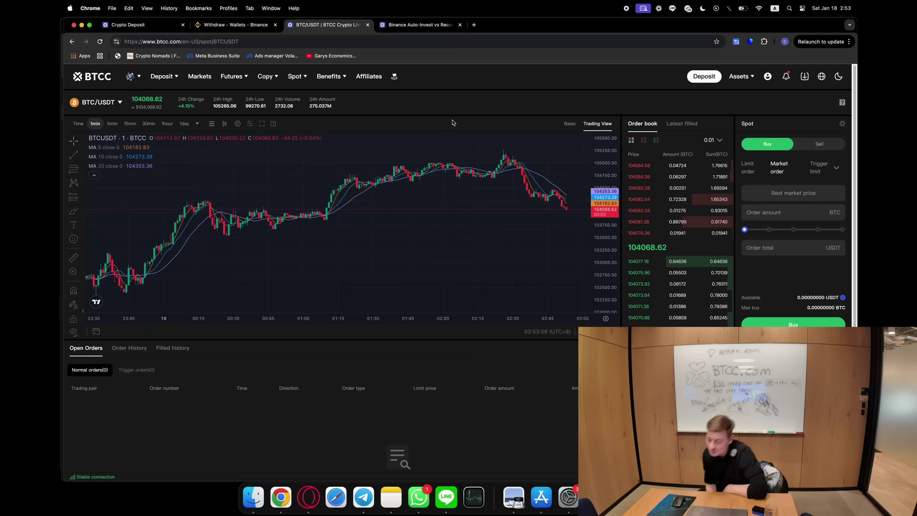
- Open BTCC's Asset overview from the profile's Assets menu, then bring up the Telegram chat
click(767, 77)
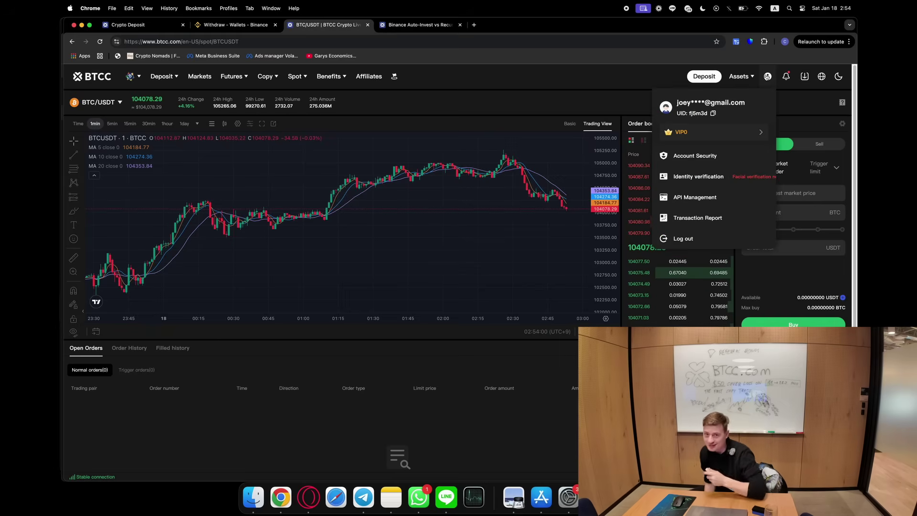
mouse_move(737, 78)
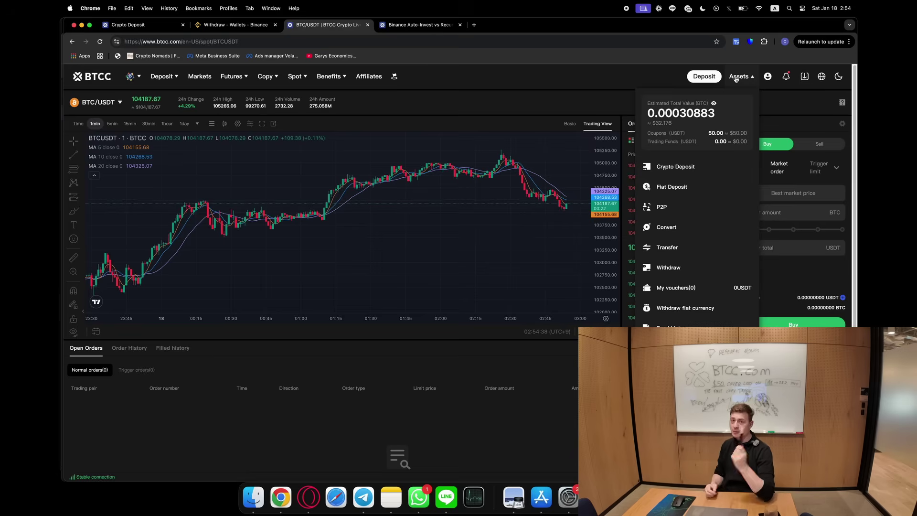
click(679, 127)
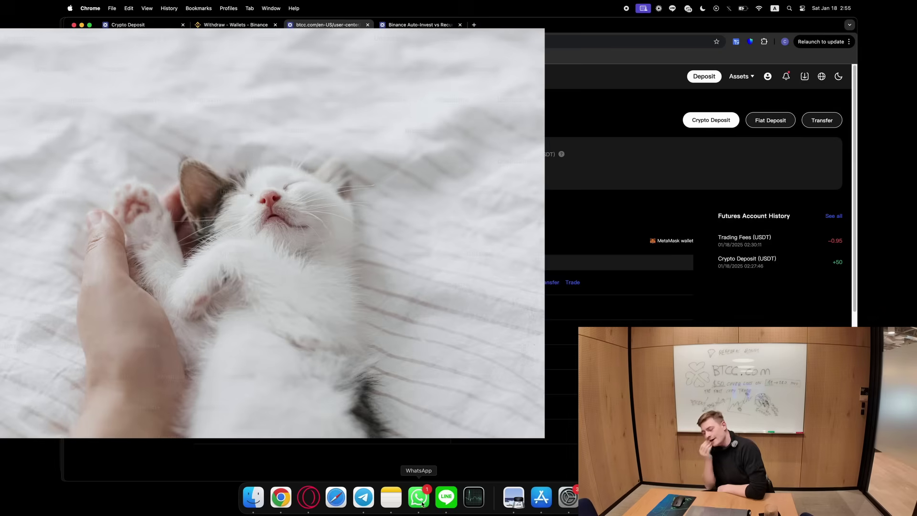
click(363, 497)
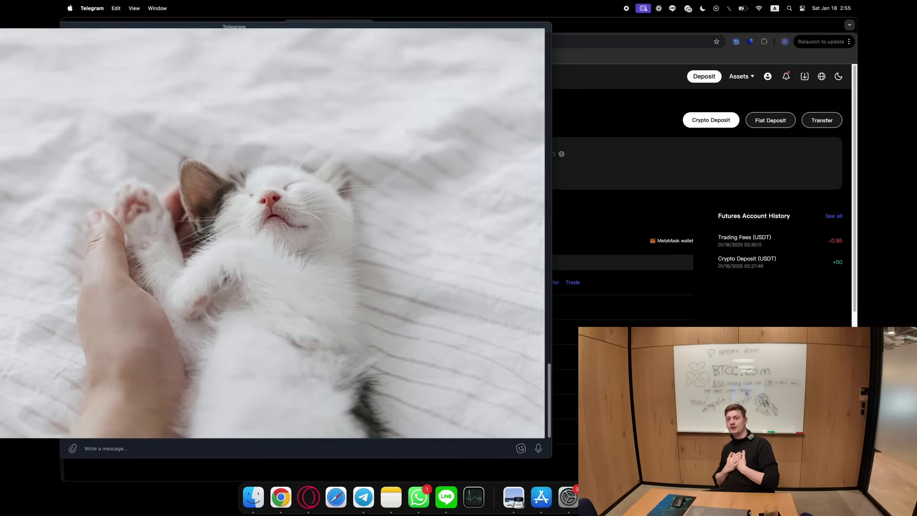
scroll(306, 234, up, 3)
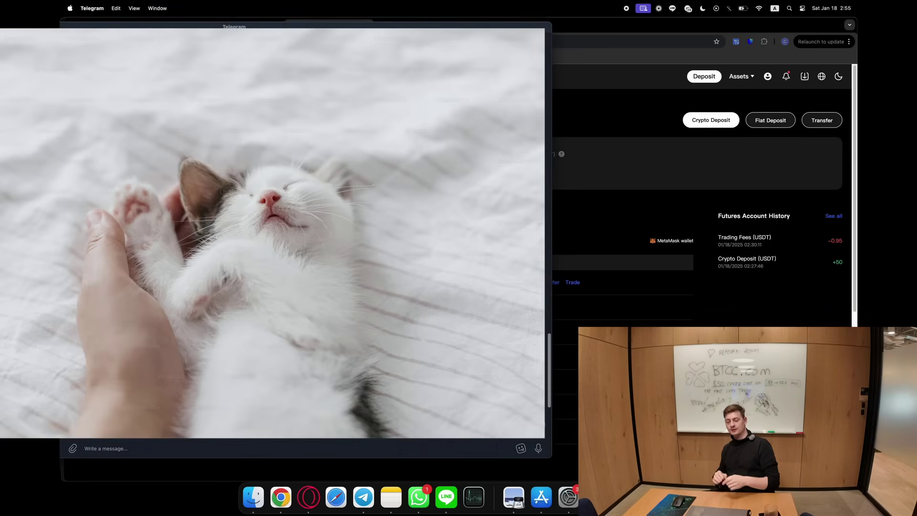
scroll(306, 234, up, 3)
scroll(306, 234, up, 1)
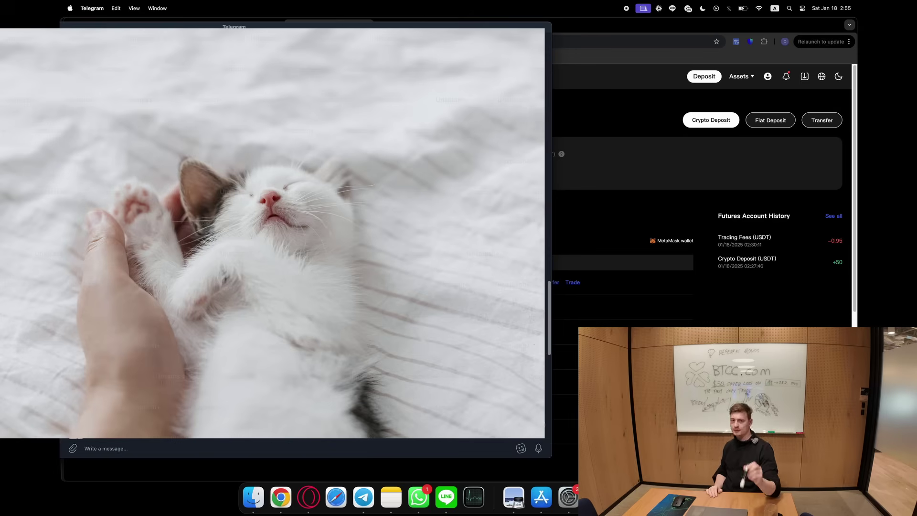
scroll(305, 234, up, 2)
scroll(305, 234, up, 1)
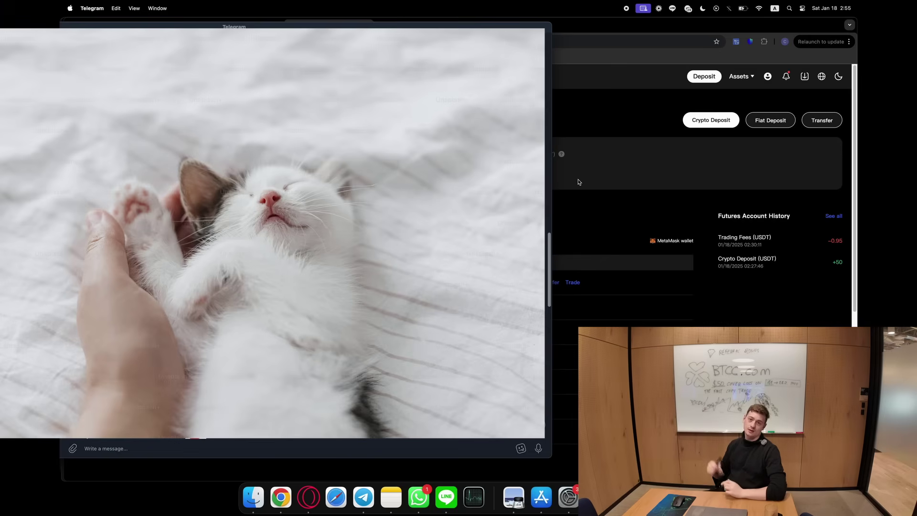
click(591, 120)
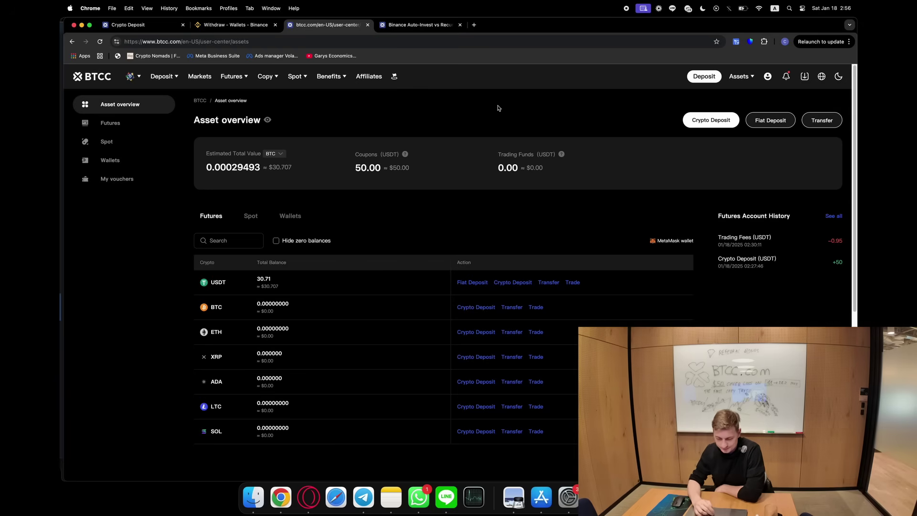
- Look over BTCC's Copy, Futures and Deposit menus, then open a new Google tab
mouse_move(280, 83)
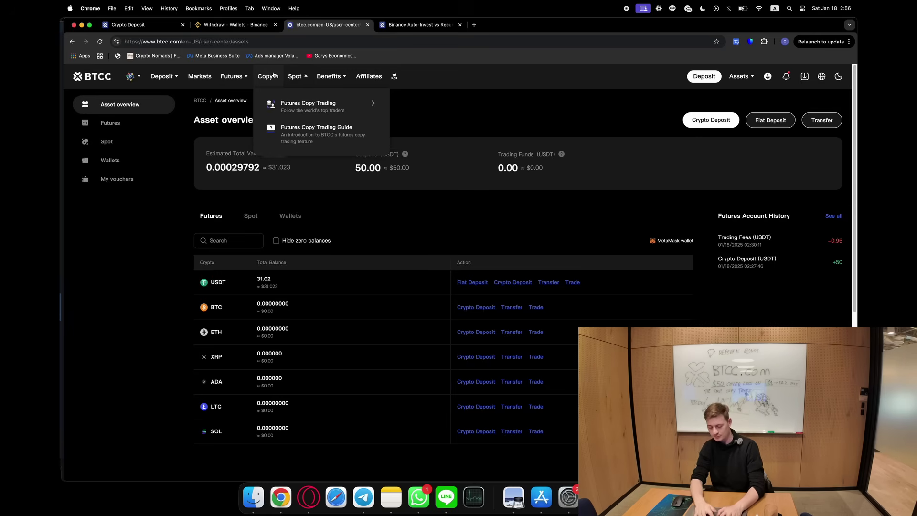
mouse_move(350, 83)
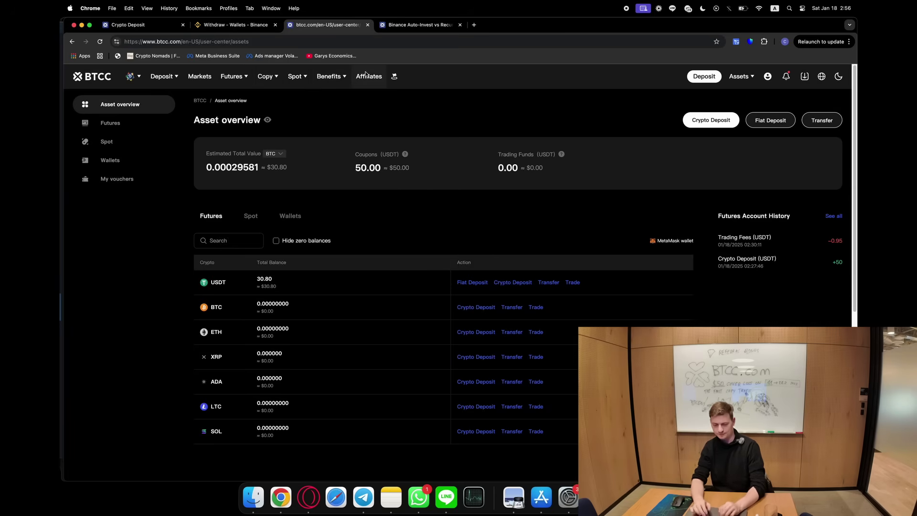
mouse_move(228, 75)
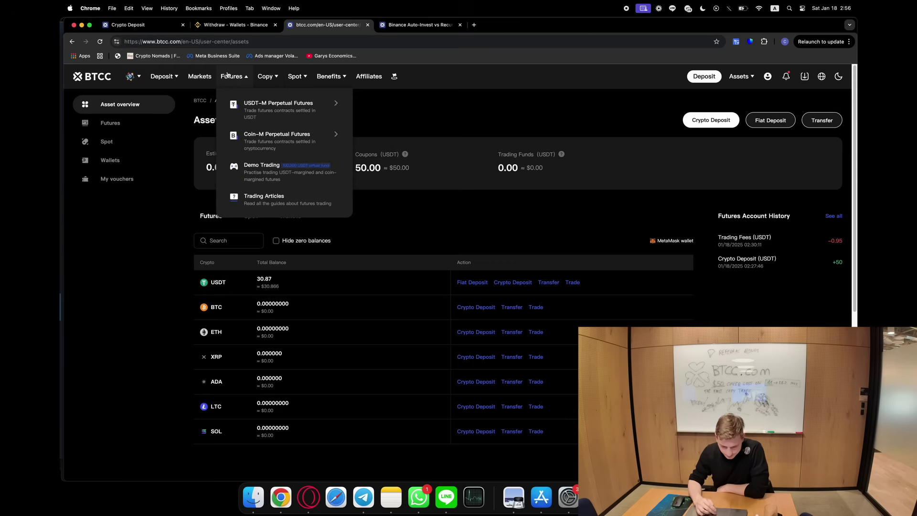
mouse_move(160, 79)
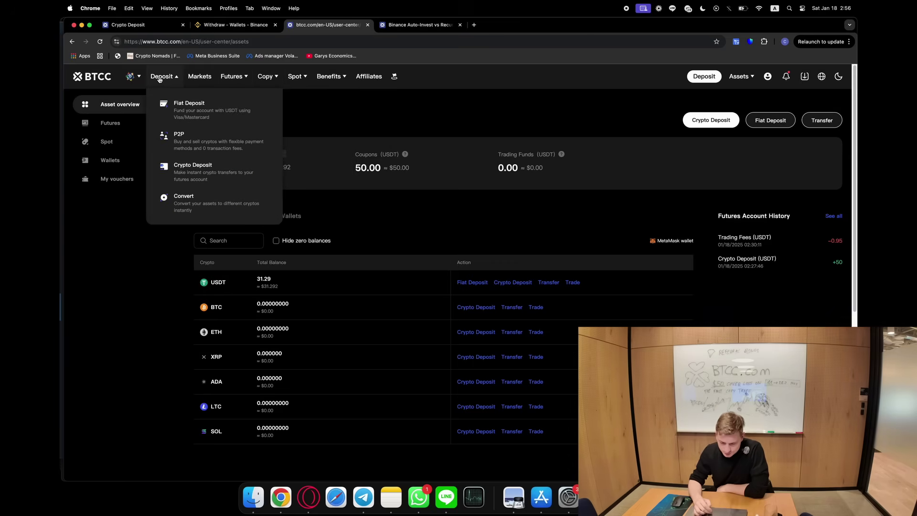
click(475, 25)
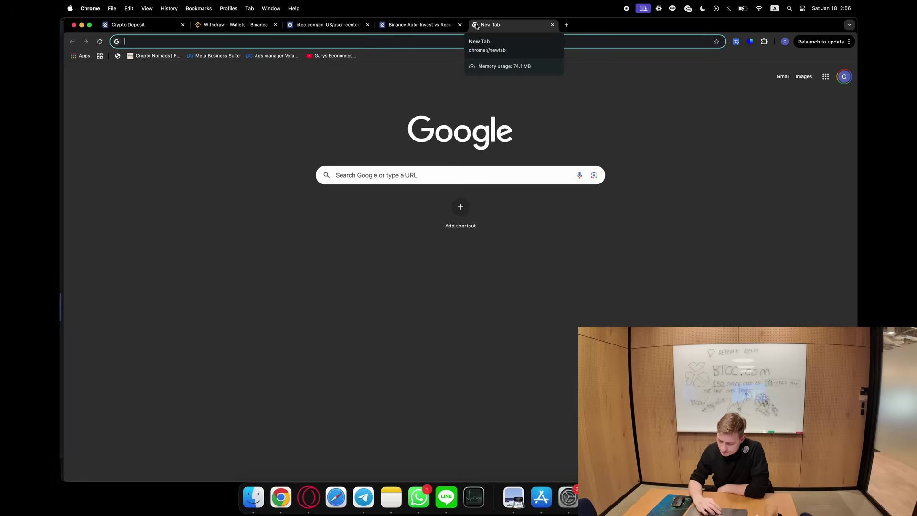
- Search Google for 'btcc usdt btc', open BTCC's BTC/USDT futures page and its 45x leverage settings
text(btcc usdt btc)
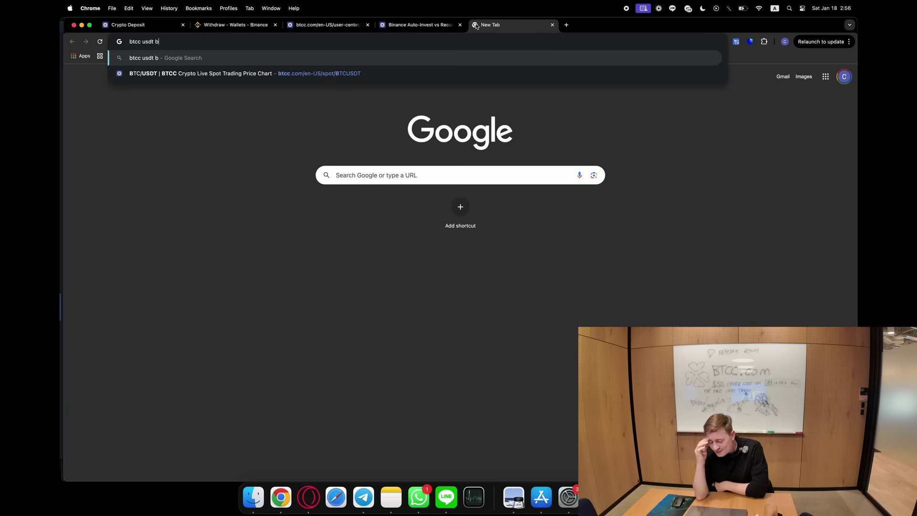
key(Return)
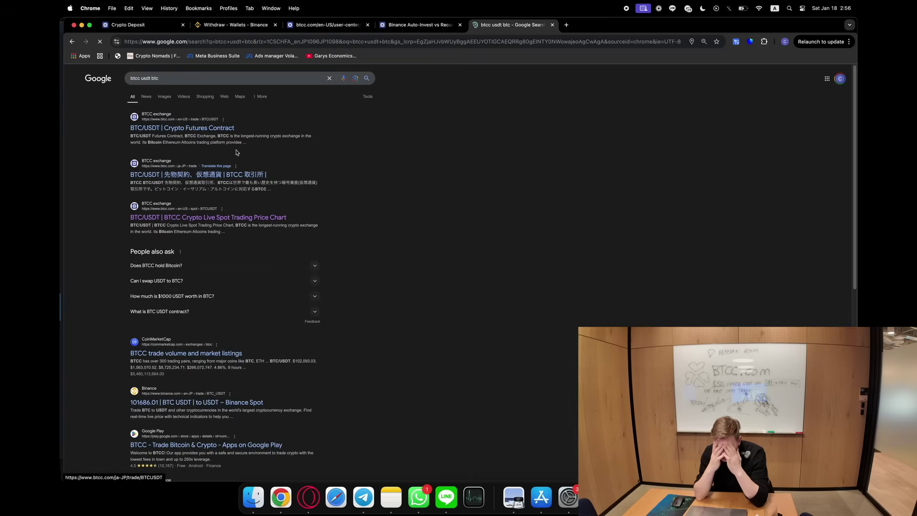
click(219, 130)
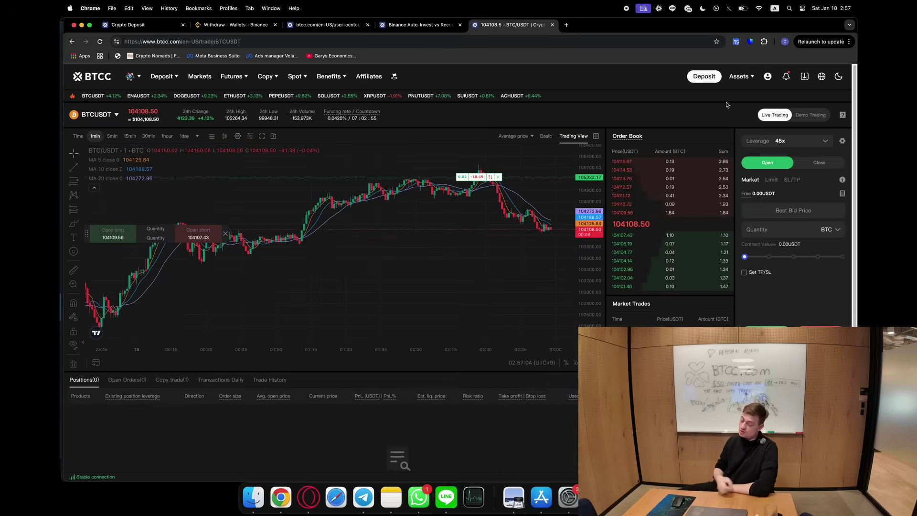
click(785, 141)
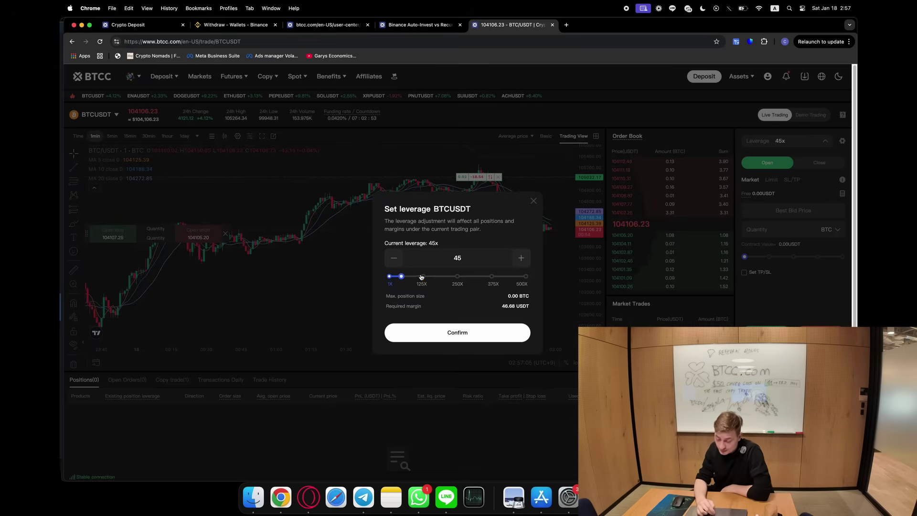
- Drag leverage toward 500x, then close the dialog unconfirmed, keeping 45x leverage
drag(401, 276, 541, 273)
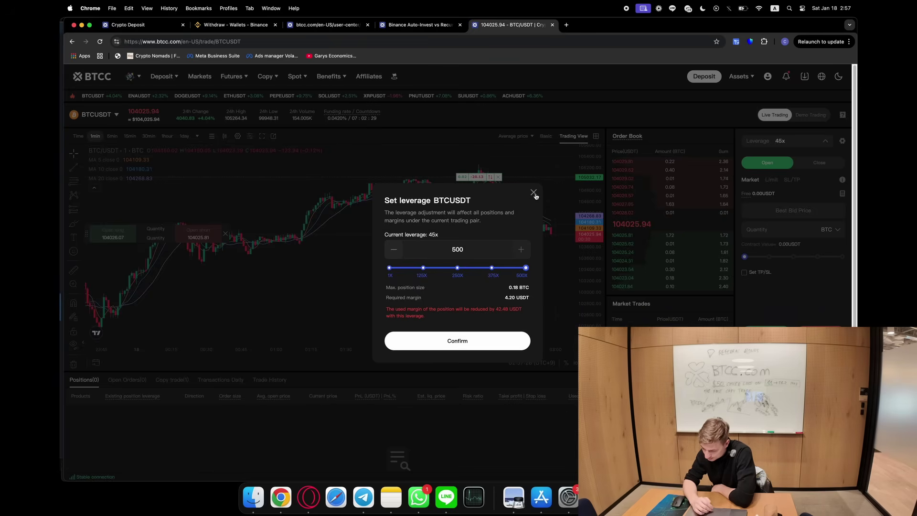
click(535, 194)
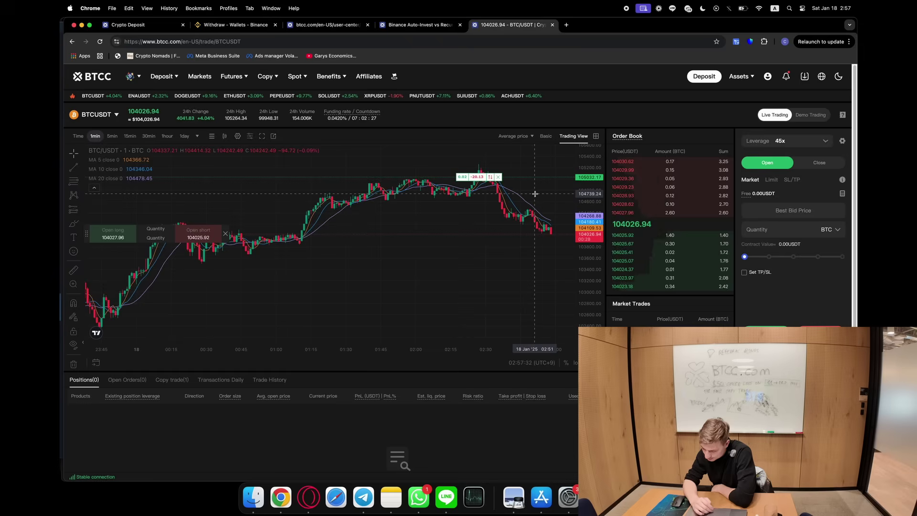
click(816, 139)
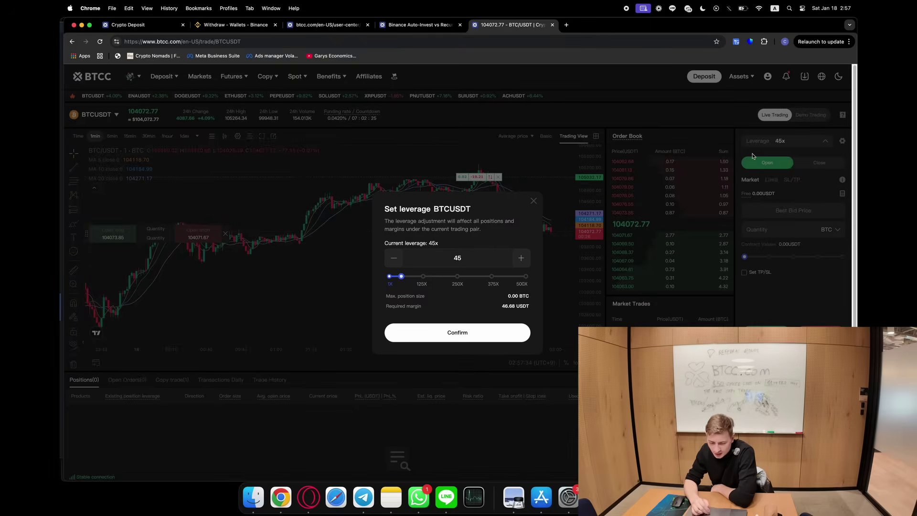
click(533, 202)
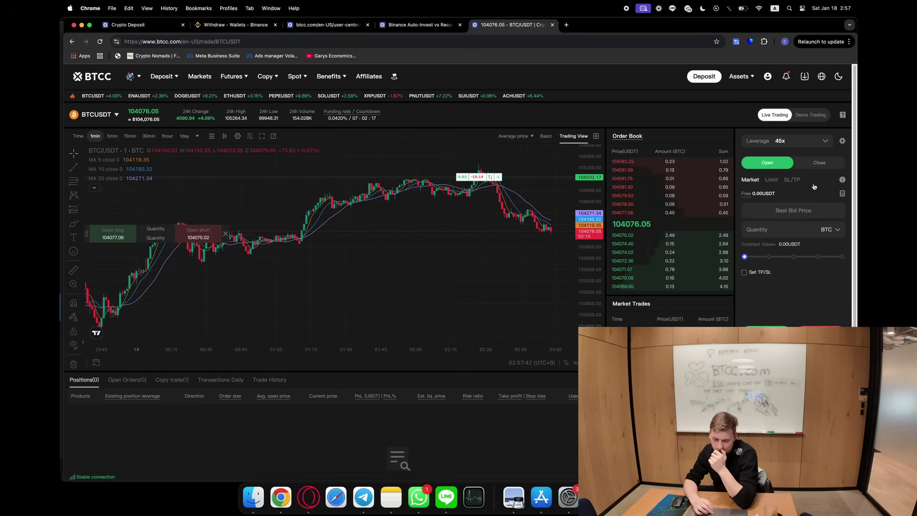
- Bring up the Spot trading pair list, such as DOGE/USDT and BTC/USDT, from the top navigation
scroll(842, 247, down, 5)
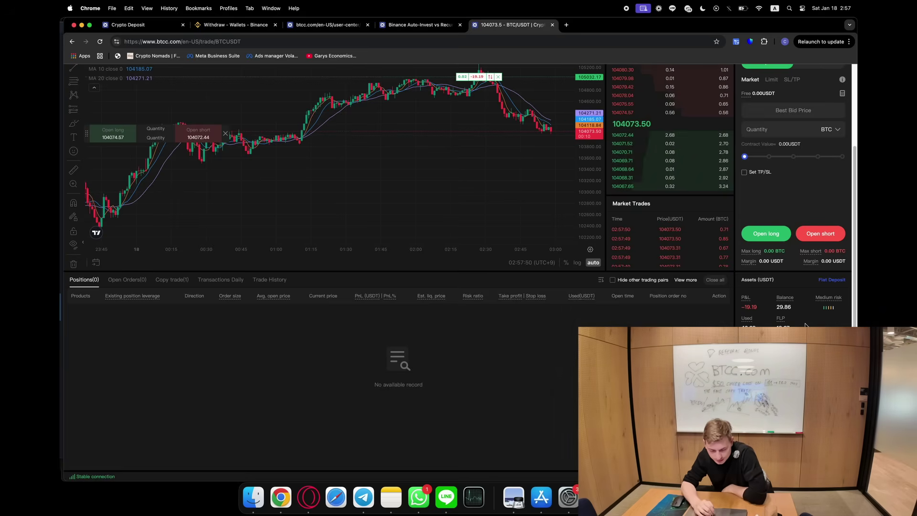
scroll(484, 86, up, 5)
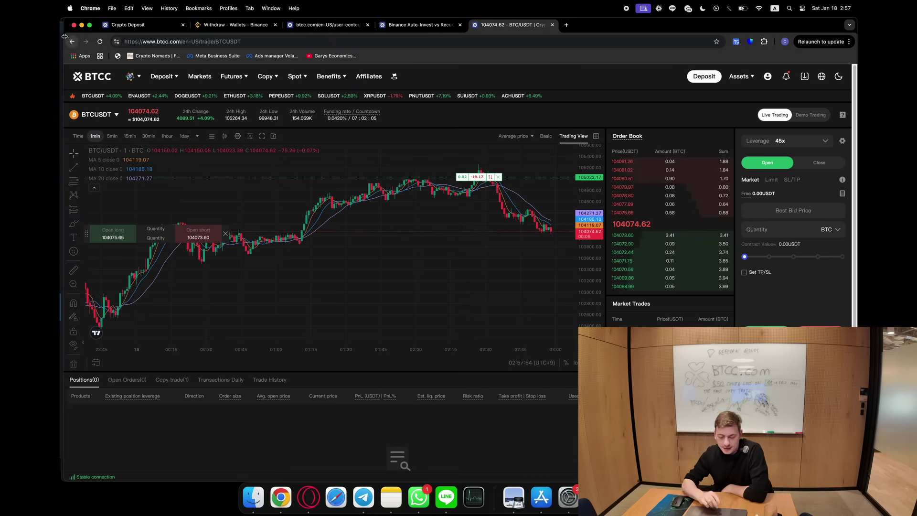
mouse_move(296, 76)
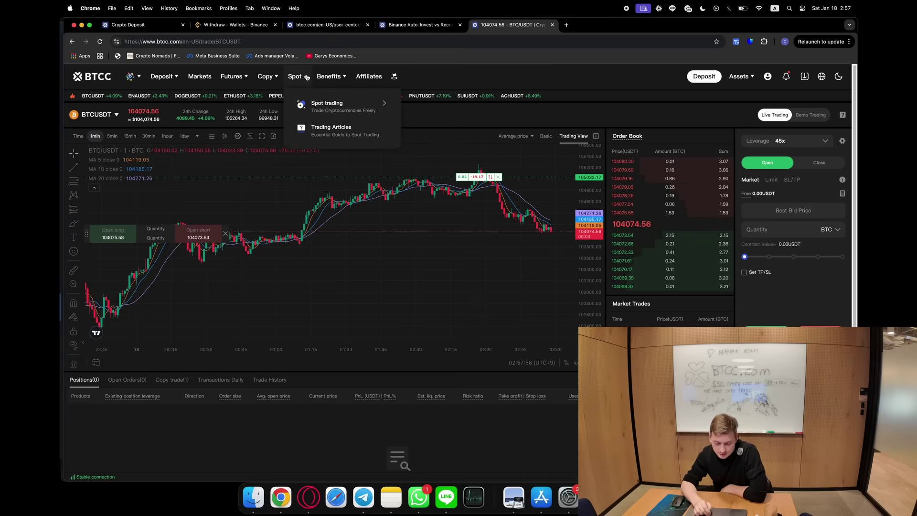
mouse_move(361, 110)
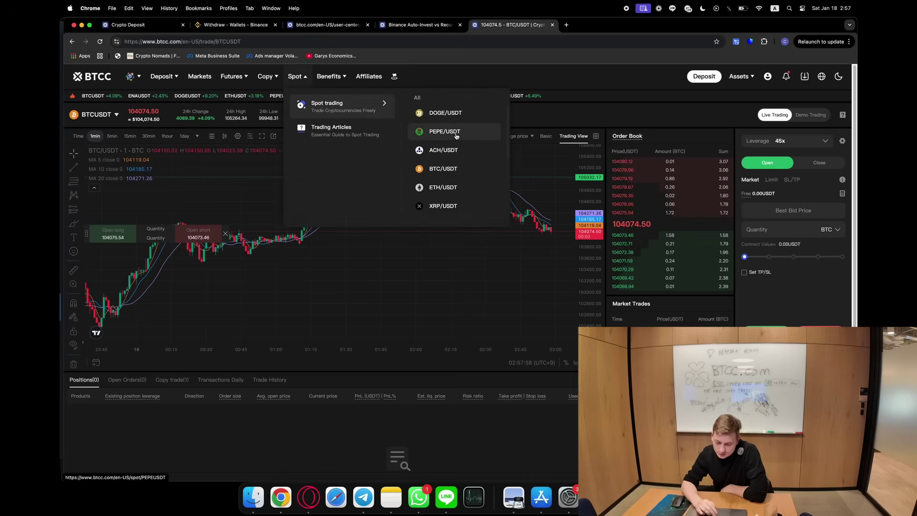
- Return to the Google results and refine the search to 'btcc usdt btc spot'
click(71, 42)
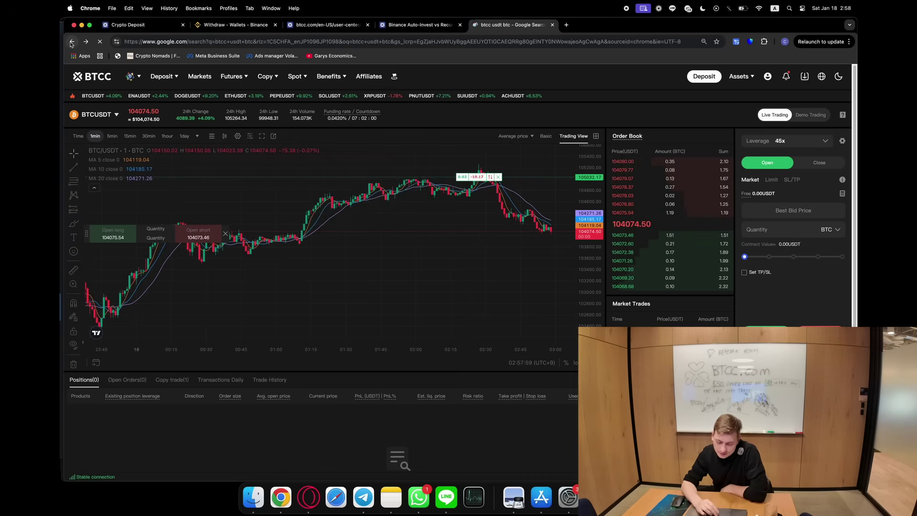
click(210, 77)
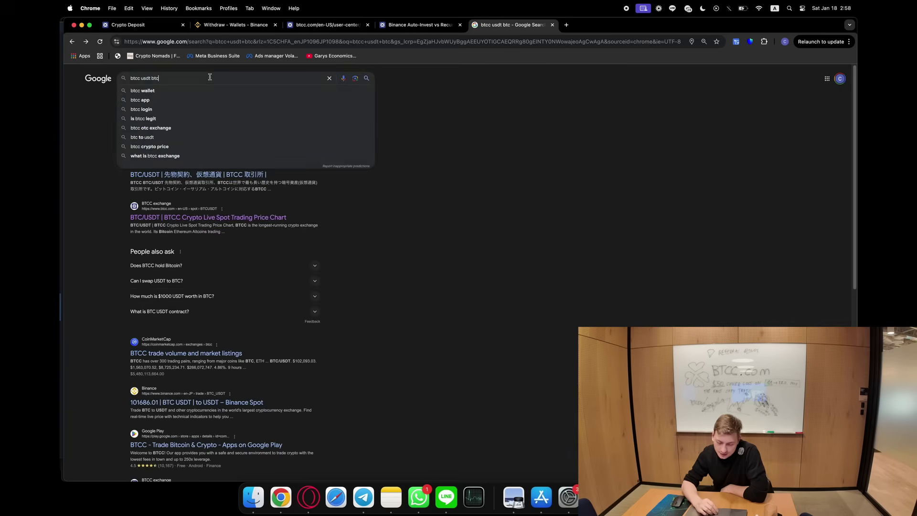
text(spot)
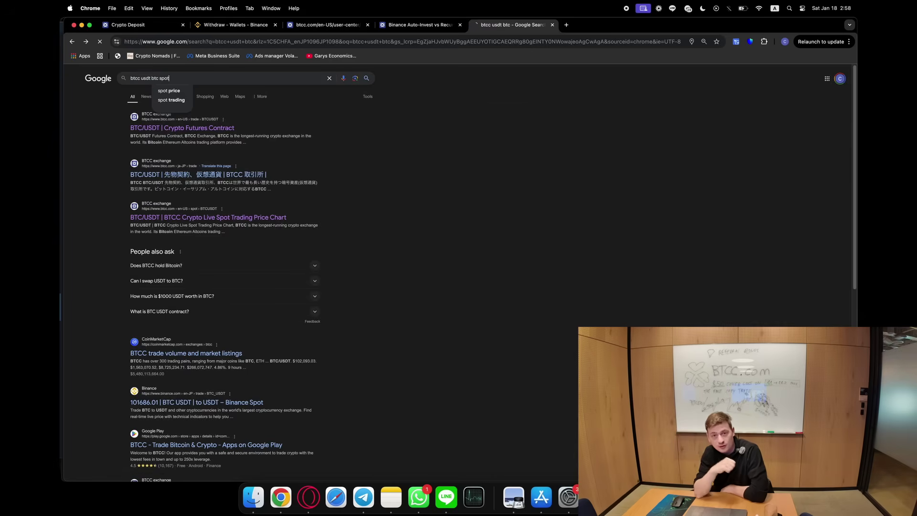
key(Return)
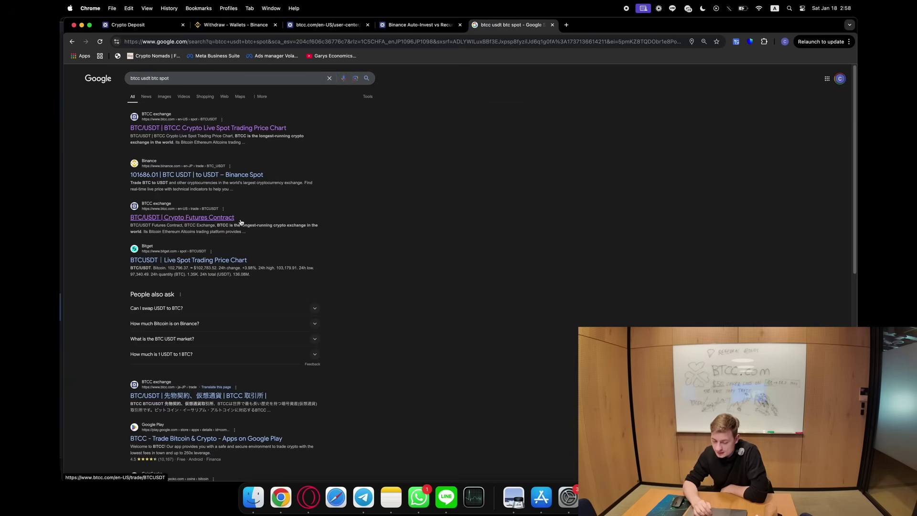
scroll(240, 224, down, 3)
scroll(268, 217, up, 3)
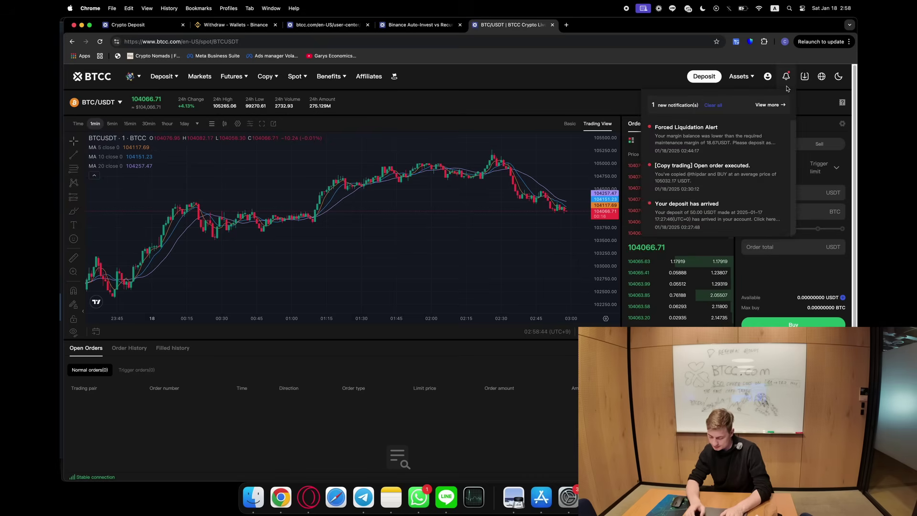
- Set the BTC/USDT spot order to a Market buy and try entering 0.00 as the USDT total
click(782, 169)
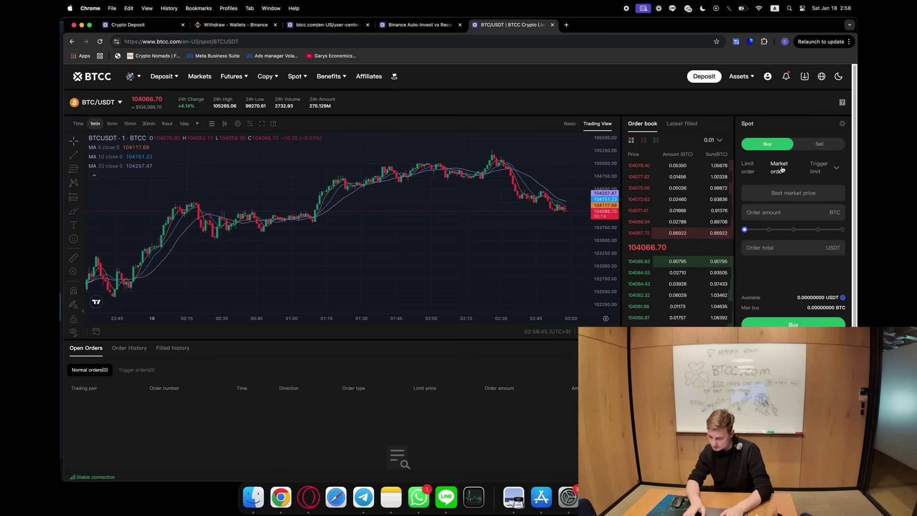
click(790, 208)
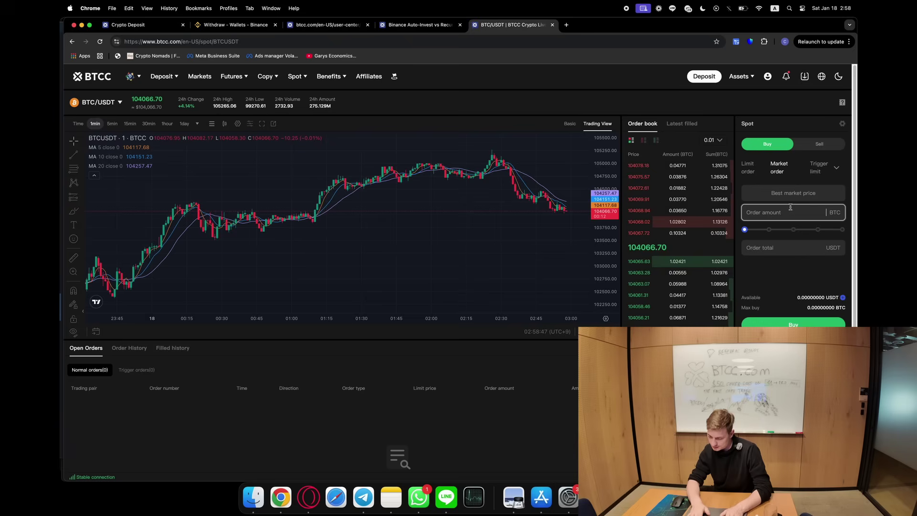
click(821, 144)
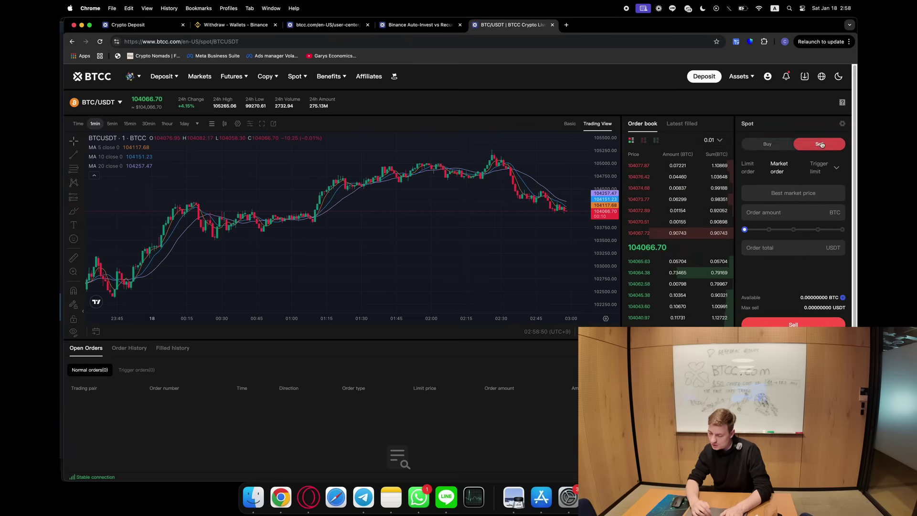
click(776, 145)
click(789, 249)
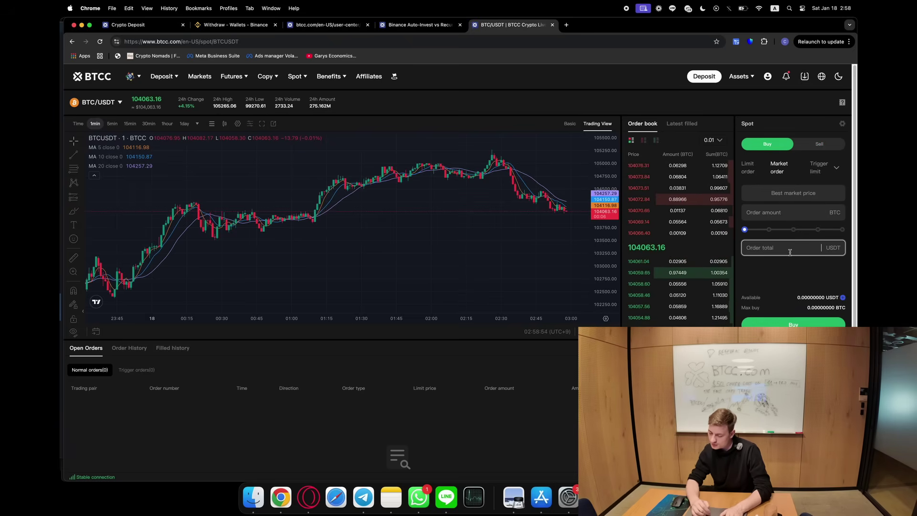
text(0.00)
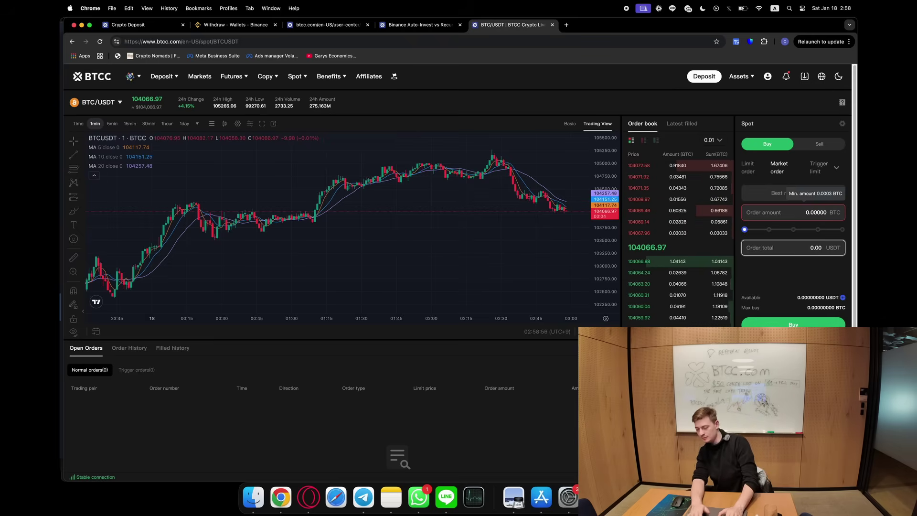
key(BackSpace)
key(BackSpace)
key(BackSpace)
text(.00)
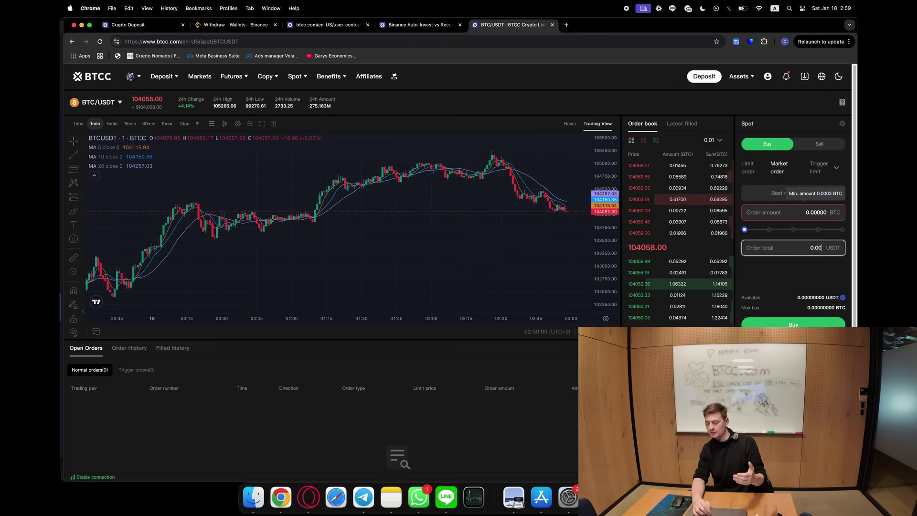
- Correct the mistaken 20 BTC amount to 1 and clear the USDT order total
click(802, 212)
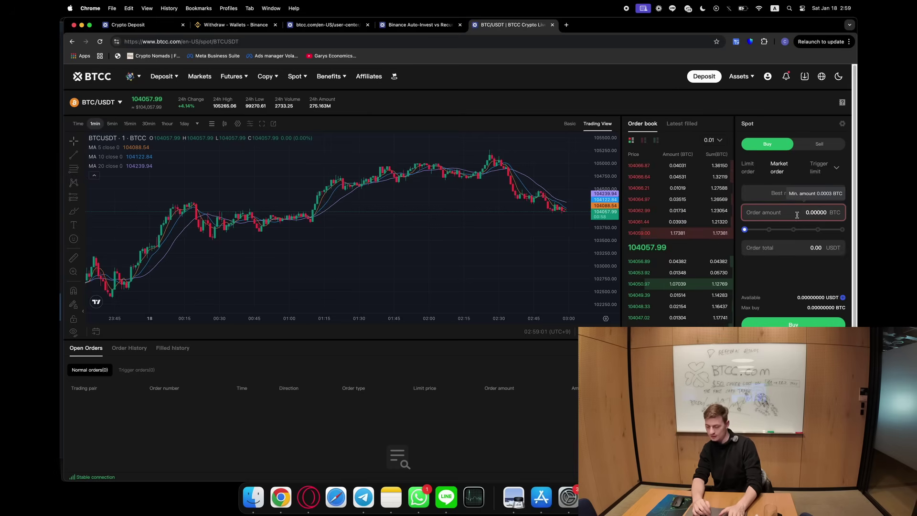
text(2)
key(super+a)
text(1)
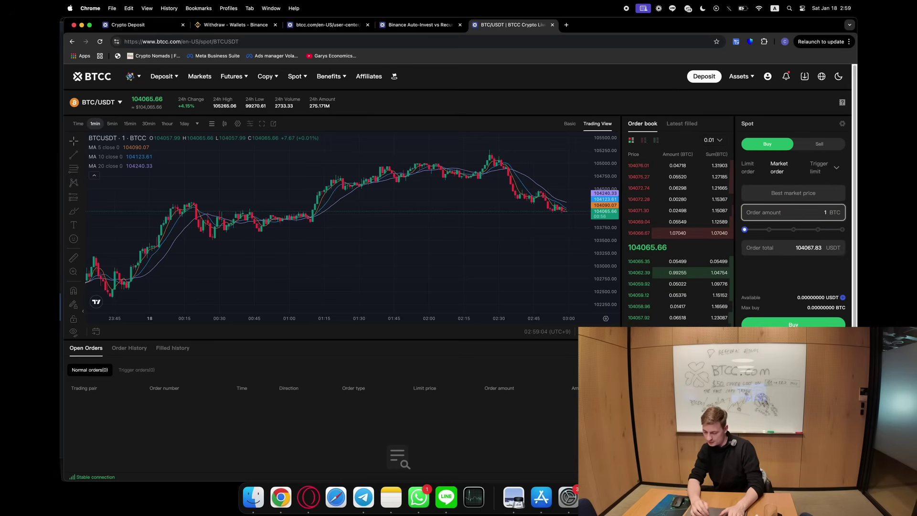
click(786, 248)
key(super+a)
key(BackSpace)
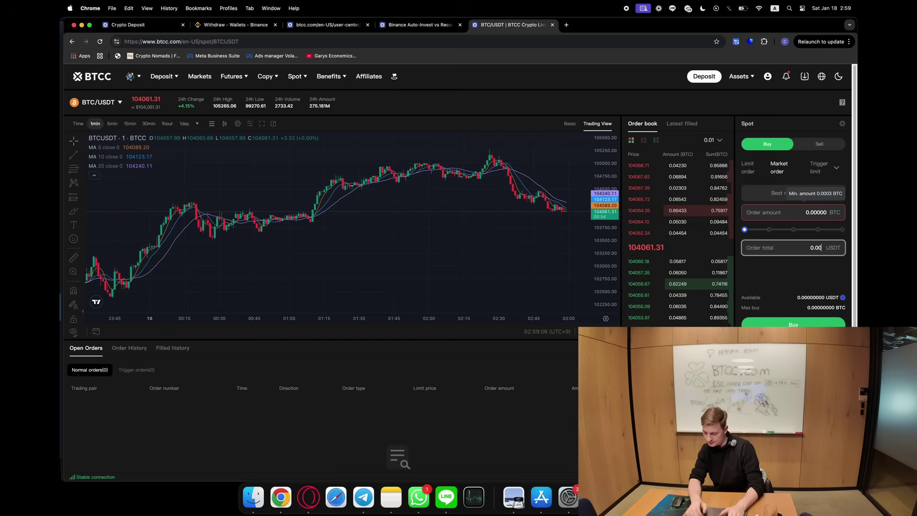
click(793, 209)
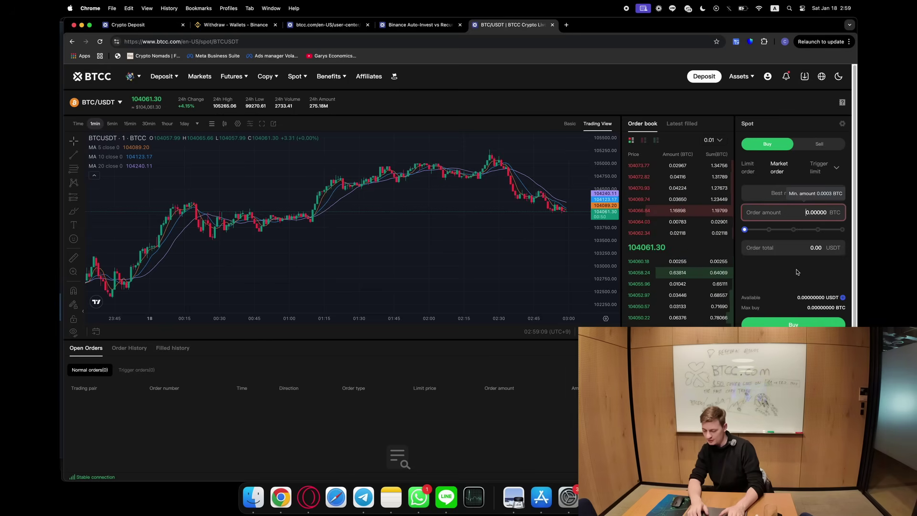
click(800, 248)
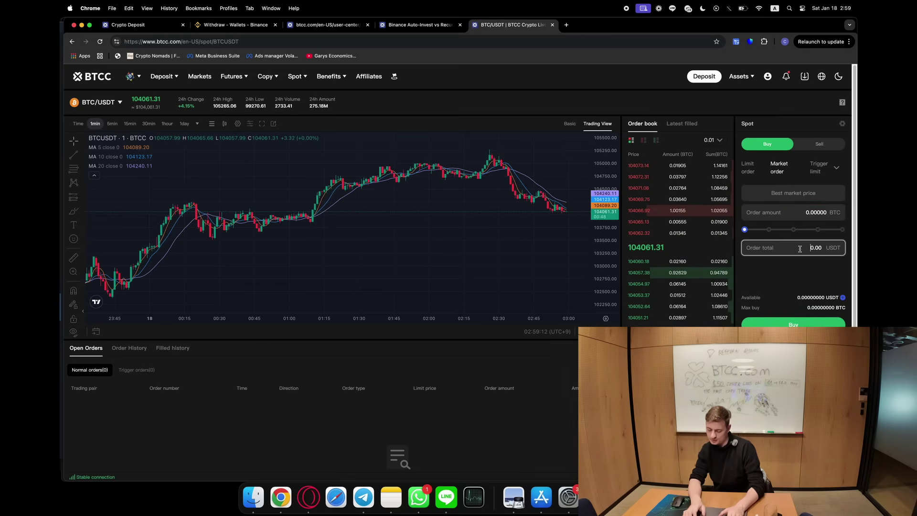
key(BackSpace)
key(BackSpace)
key(BackSpace)
key(BackSpace)
key(BackSpace)
key(BackSpace)
key(BackSpace)
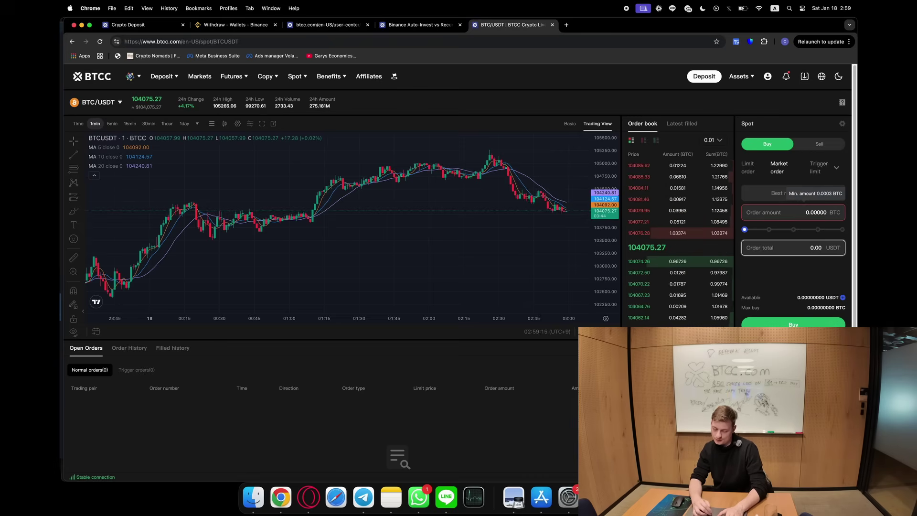
- Re-enter 1 BTC as the order amount, giving a total of about 104,026.61 USDT
click(792, 212)
text(1)
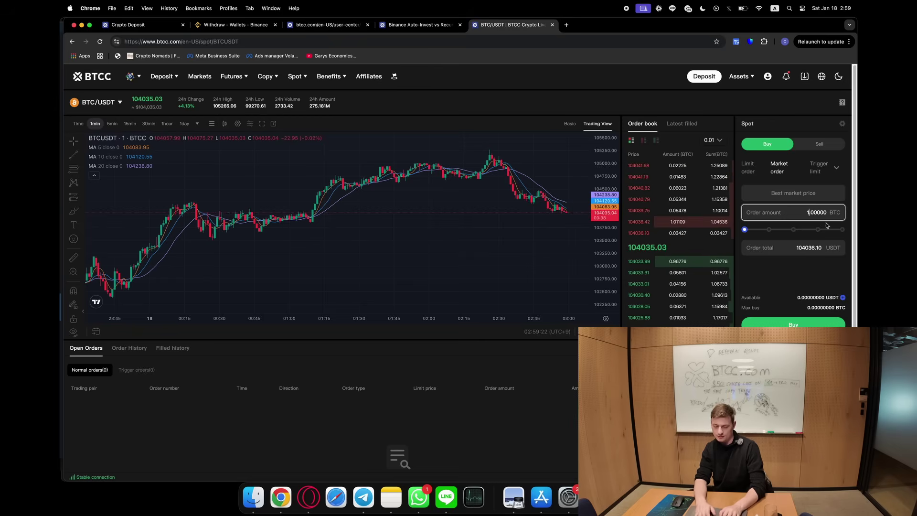
click(811, 248)
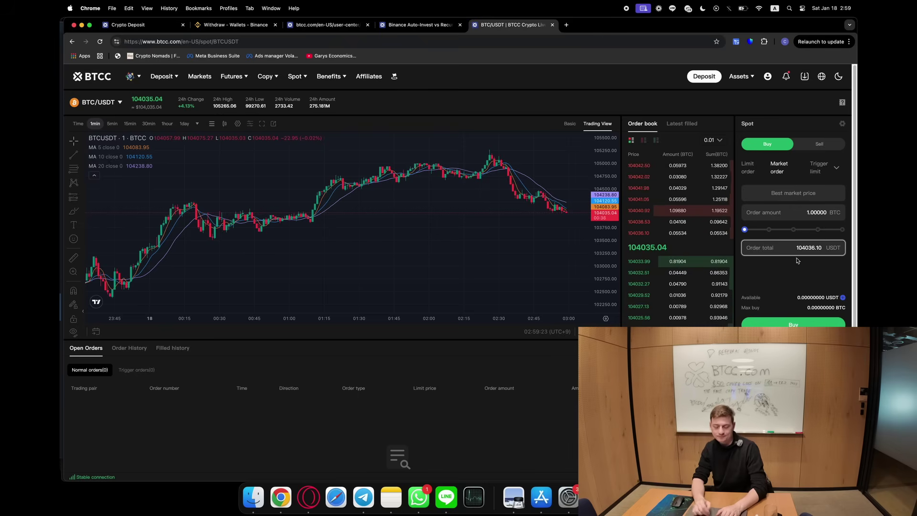
key(super+a)
key(BackSpace)
click(804, 212)
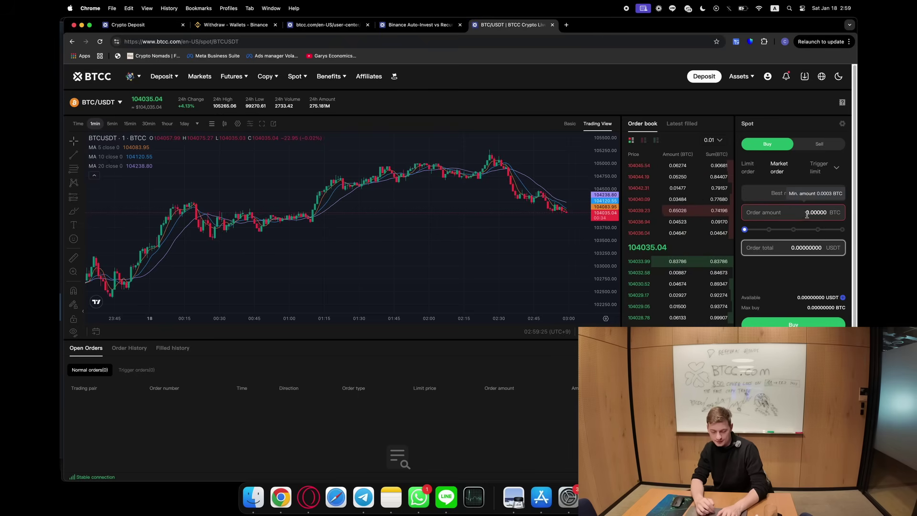
text(1)
key(super+a)
key(BackSpace)
text(1)
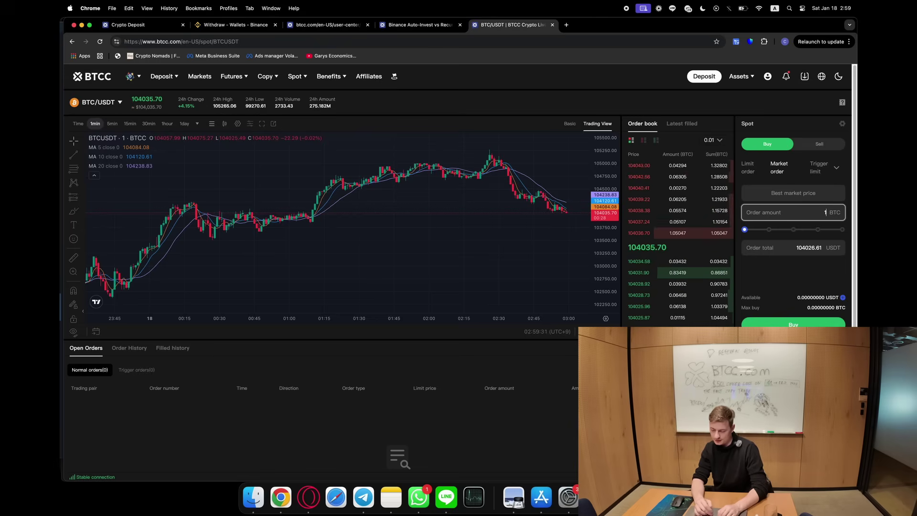
- Search Google for '1 bitcoin in usdt' in a new tab
click(565, 25)
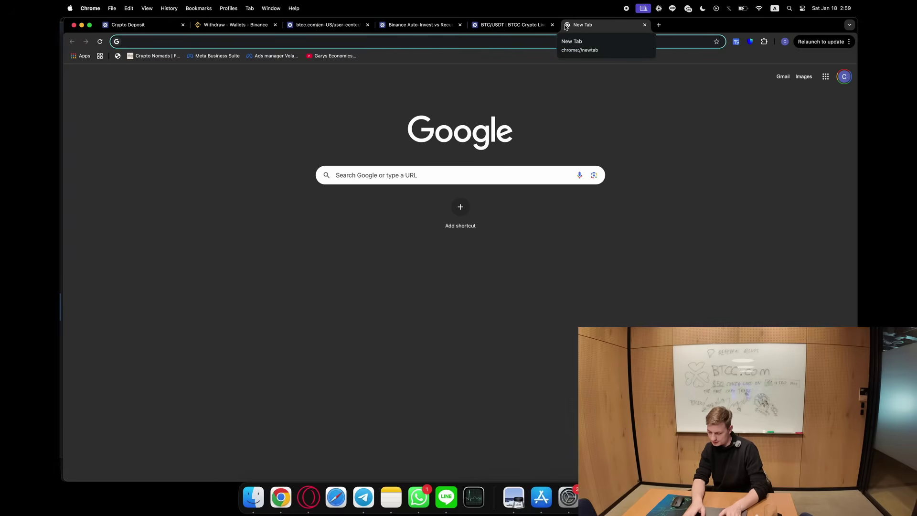
text(1 bitx)
text(oin)
key(BackSpace)
key(BackSpace)
key(BackSpace)
key(BackSpace)
text(coin in u)
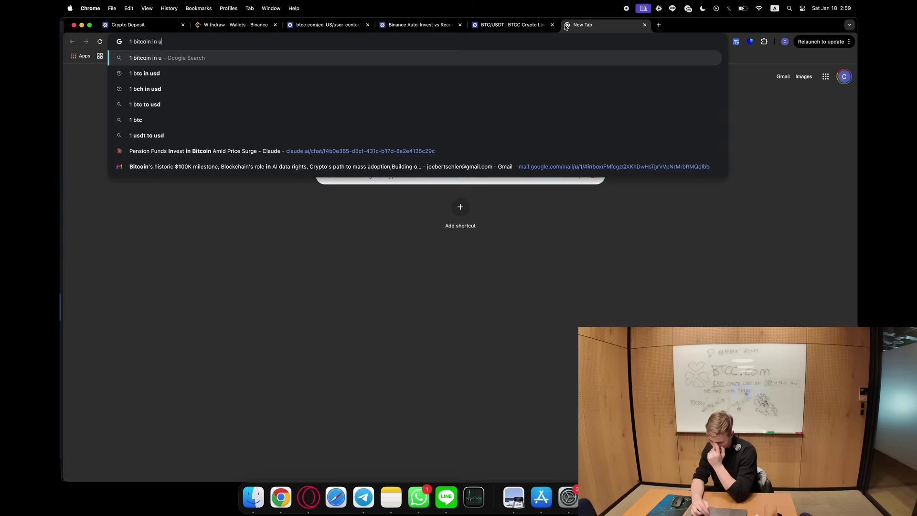
text(sdt)
key(Return)
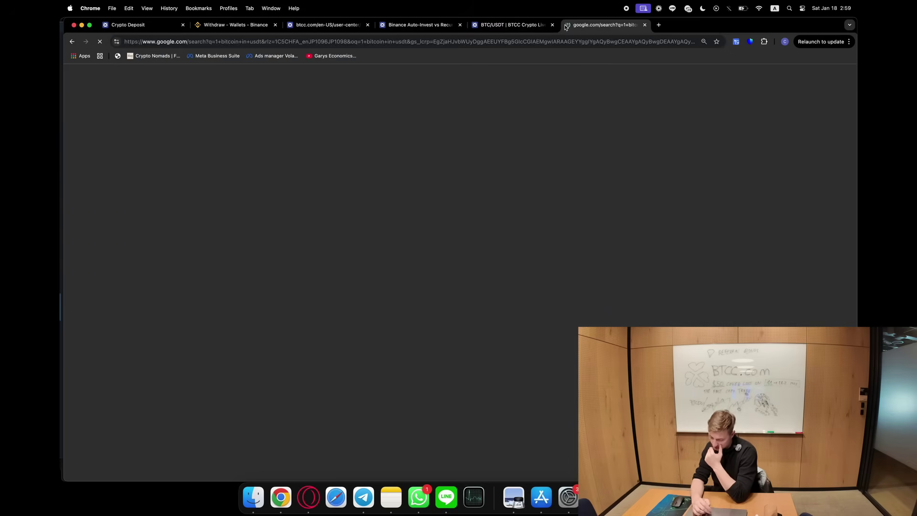
- Convert 200 USDT in the converter and select the resulting roughly 0.0019 BTC value
double_click(258, 249)
text(200)
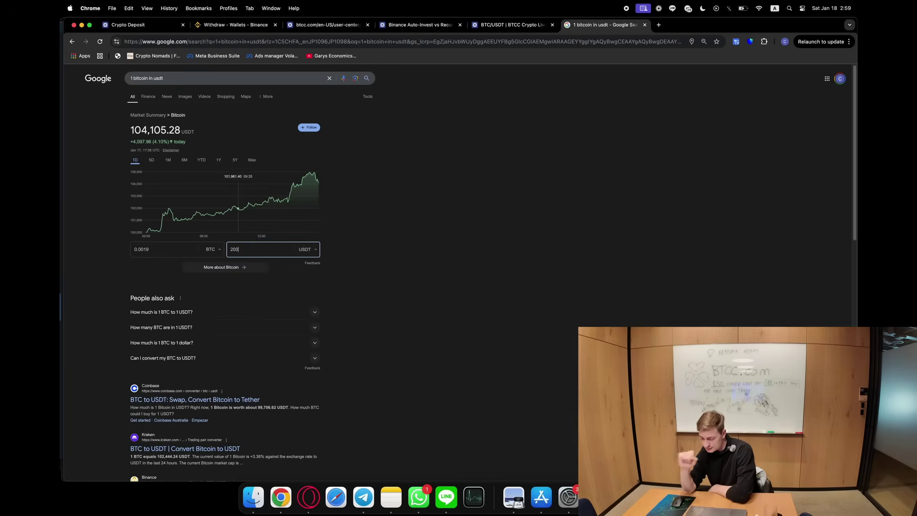
double_click(179, 250)
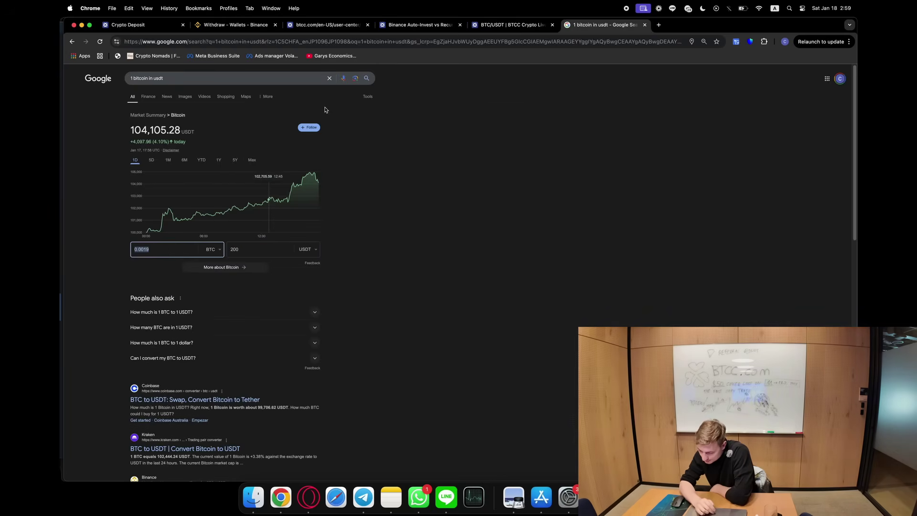
click(505, 26)
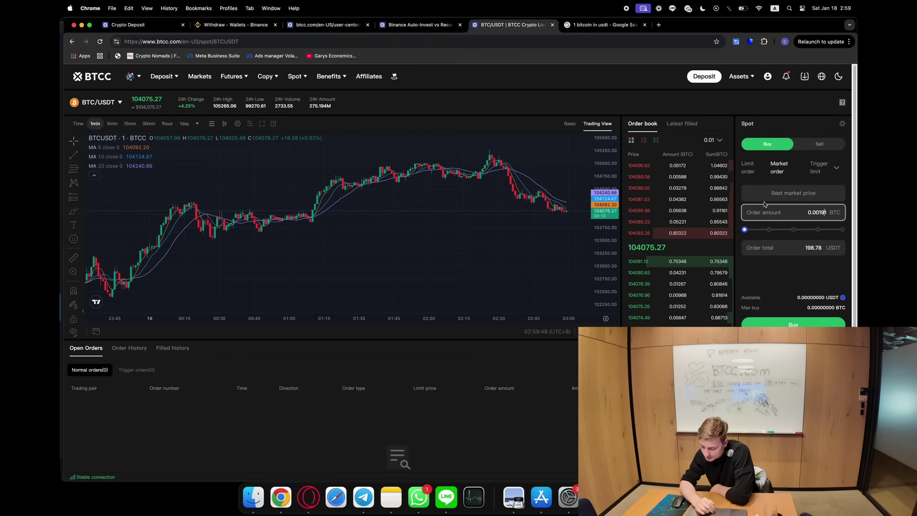
- Enter 0.00192 BTC as the market buy amount, then place and confirm the buy order
text(0.0019)
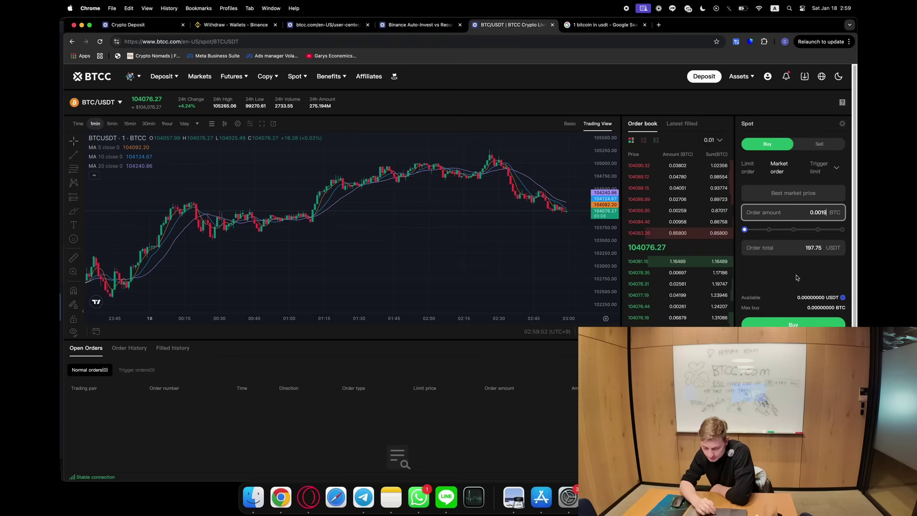
text(1)
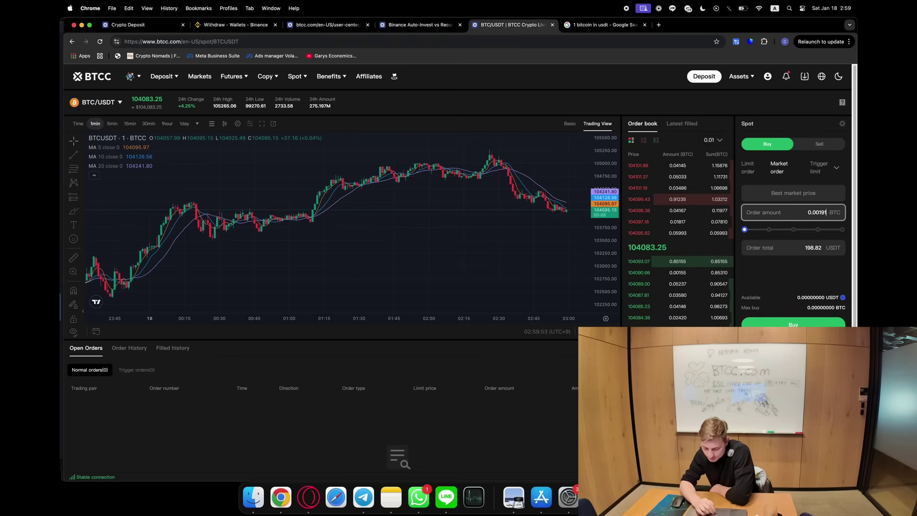
key(BackSpace)
text(3)
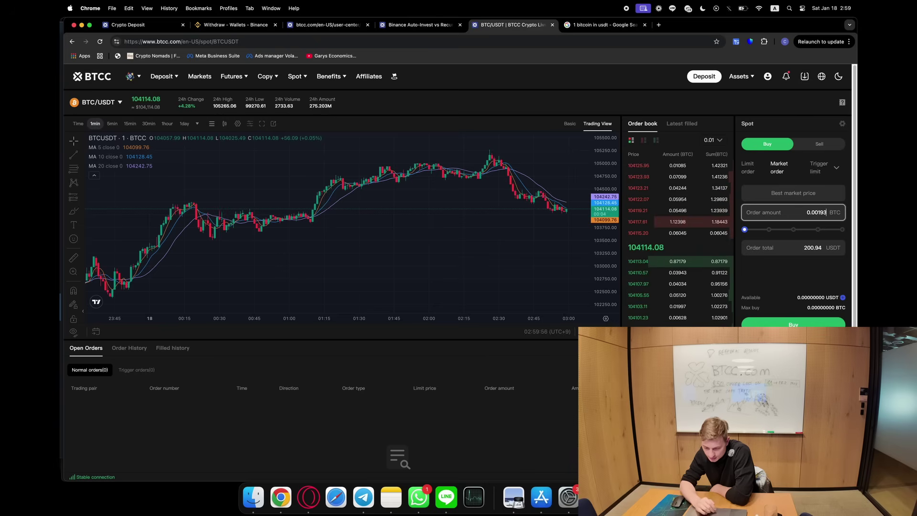
key(BackSpace)
text(2)
click(820, 201)
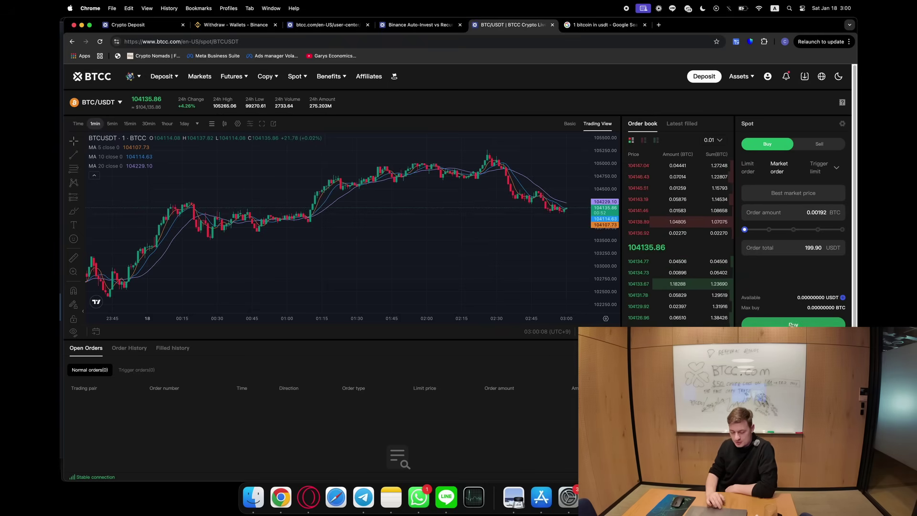
click(793, 324)
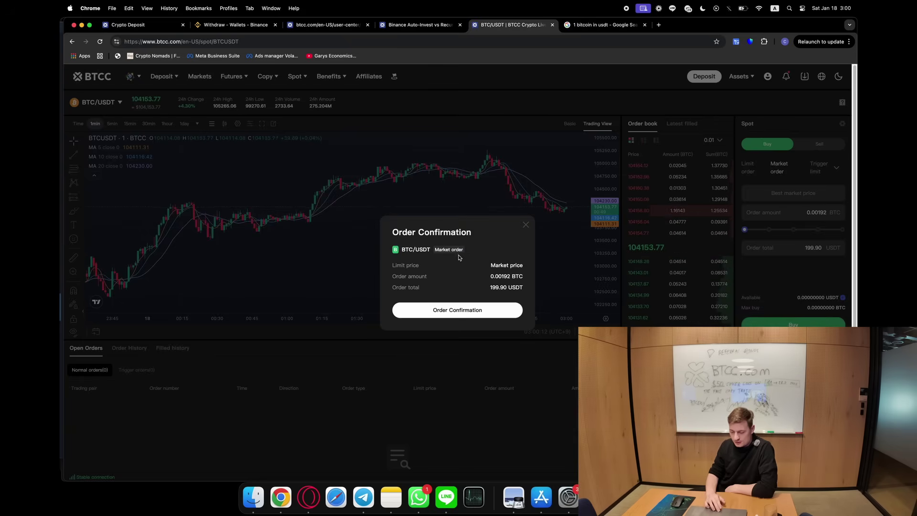
click(449, 310)
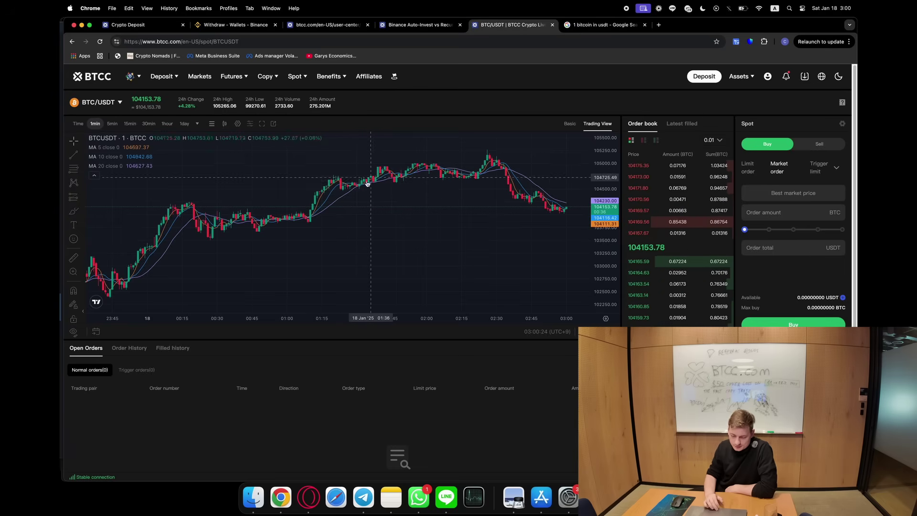
- Measure a price move on the chart, then go to a custom range starting 2012-01-17
click(73, 258)
drag(107, 270, 207, 255)
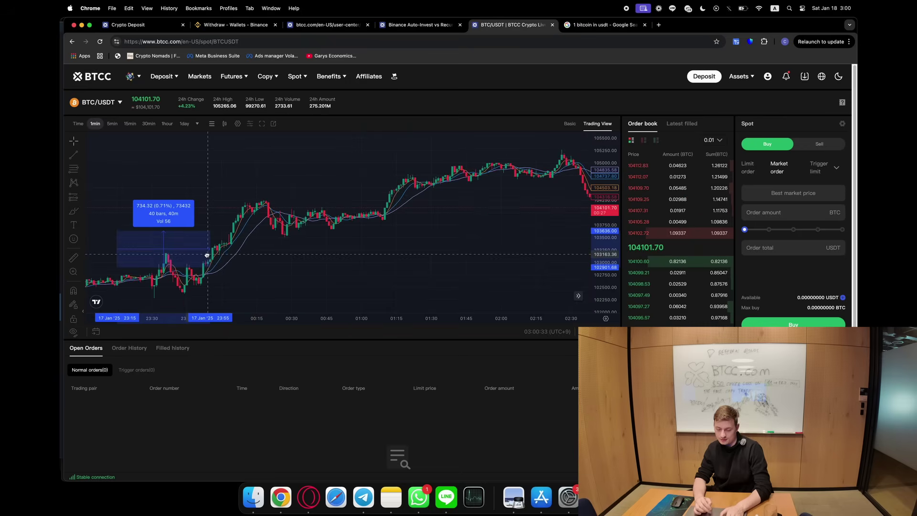
click(197, 124)
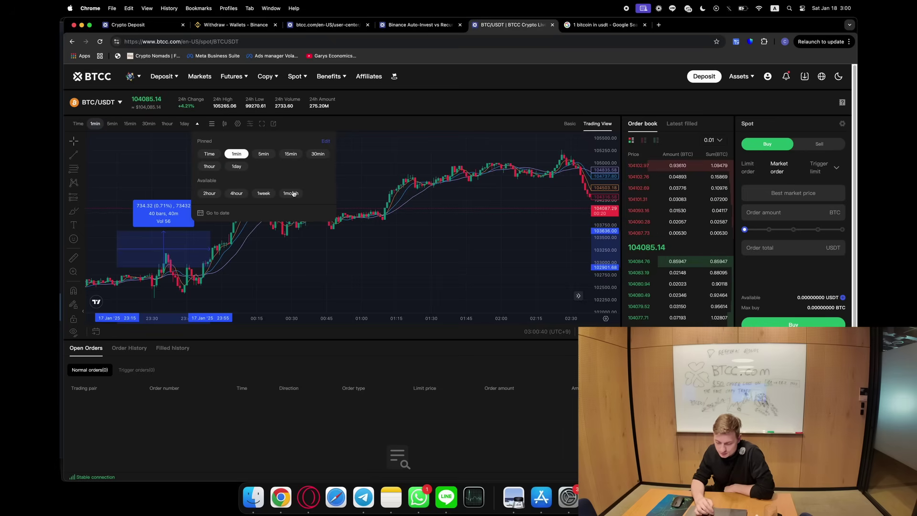
key(alt+g)
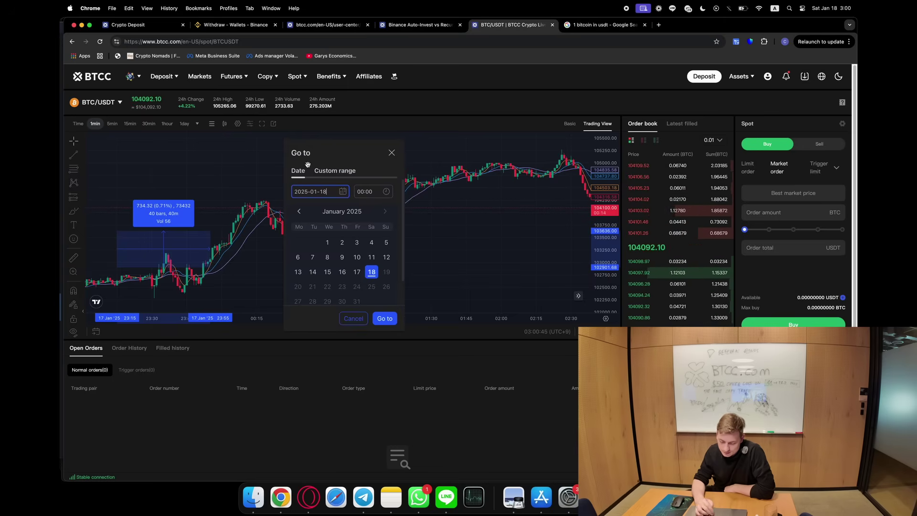
click(333, 172)
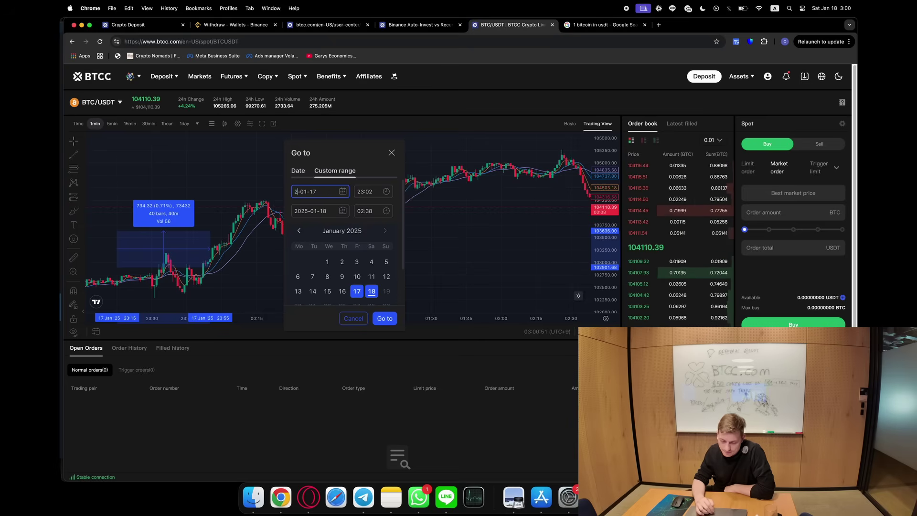
text(2011)
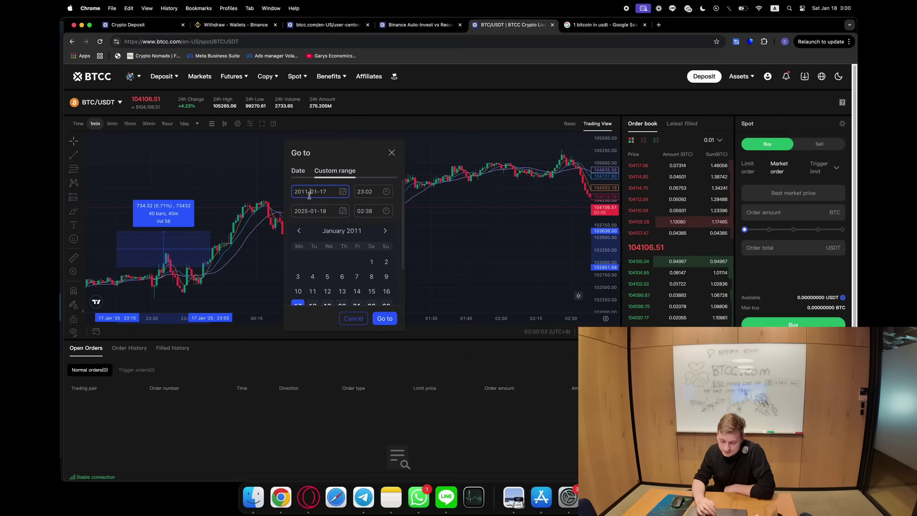
key(BackSpace)
text(2)
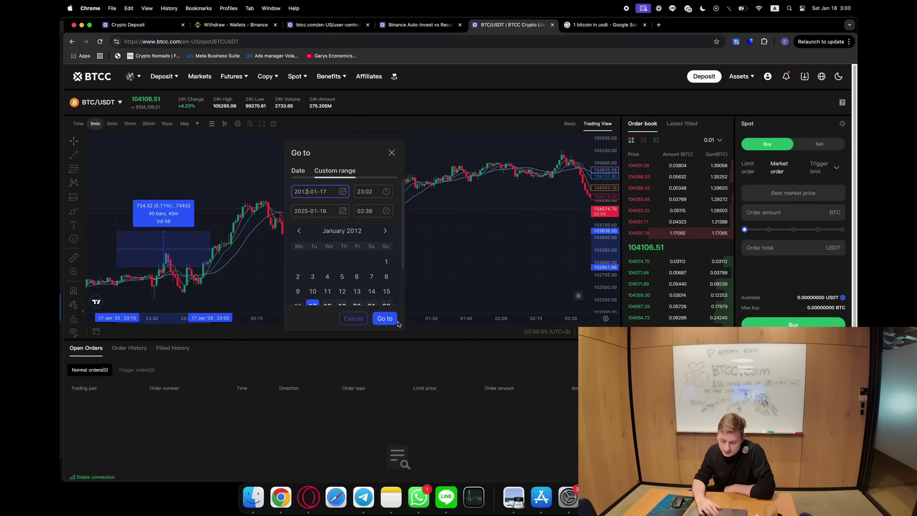
click(396, 321)
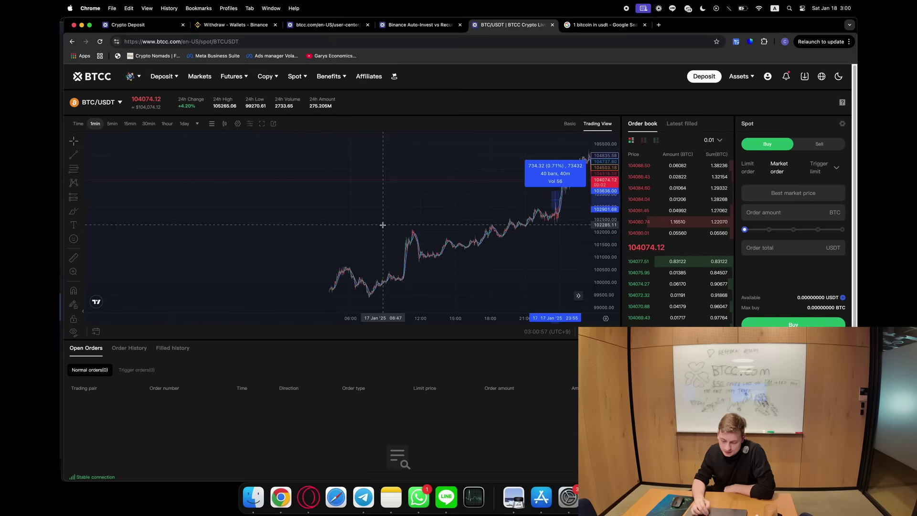
- Switch the BTC/USDT chart to 1month candles and pan through the monthly history
drag(417, 219, 312, 214)
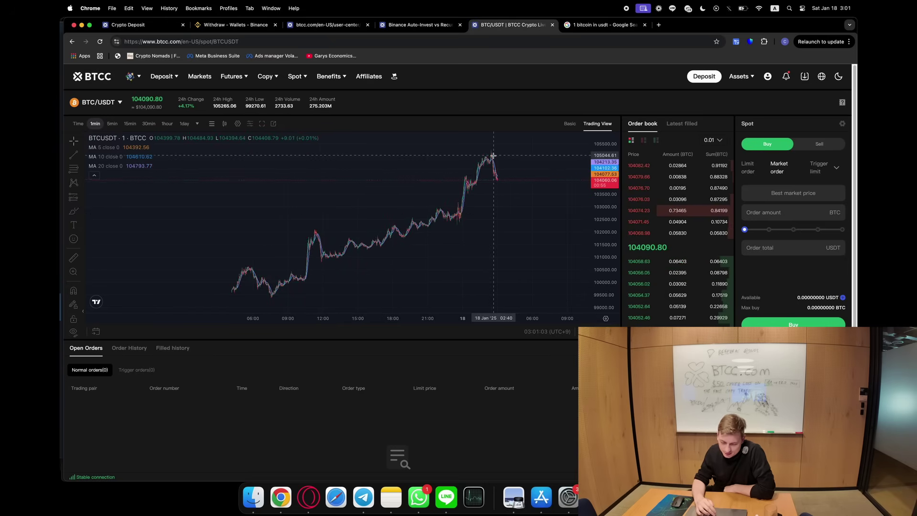
drag(219, 237, 256, 212)
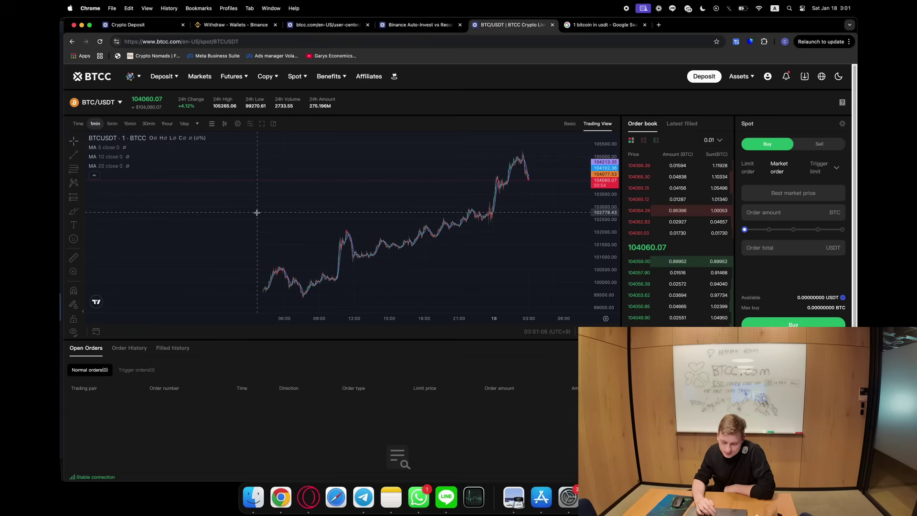
mouse_move(196, 126)
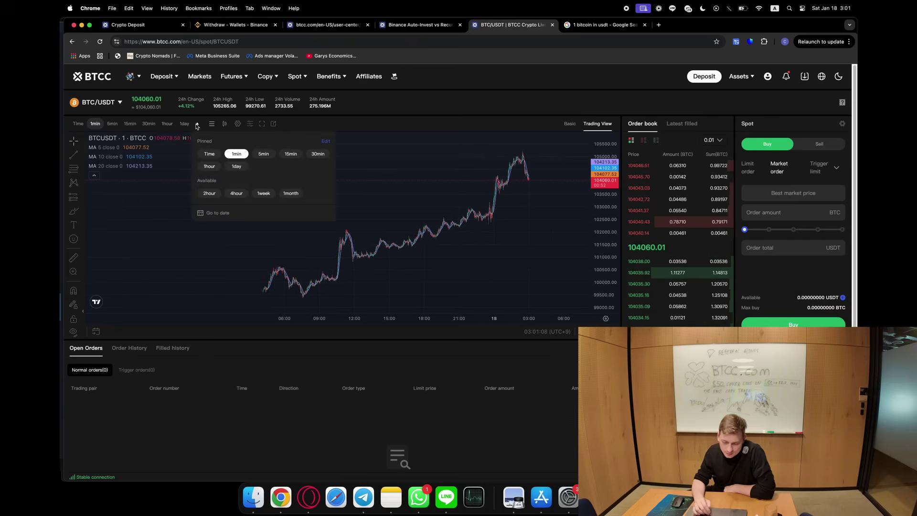
click(291, 194)
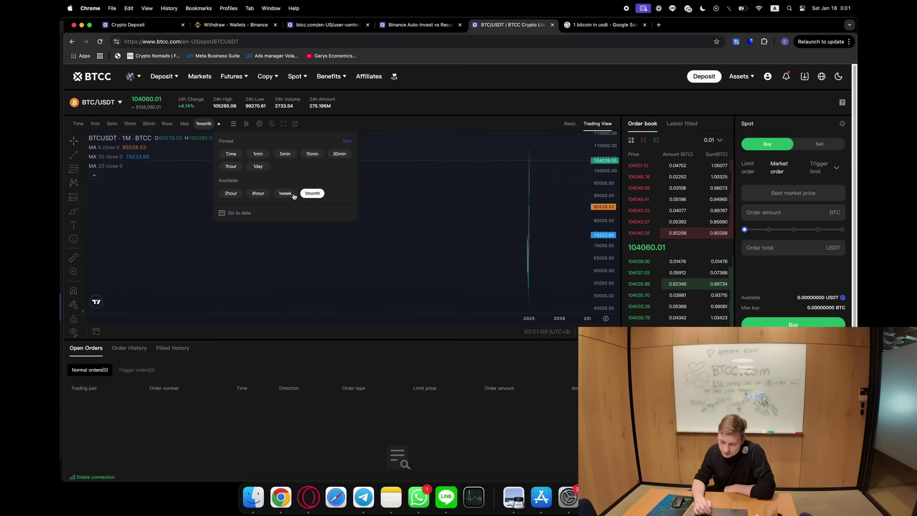
drag(541, 188, 380, 190)
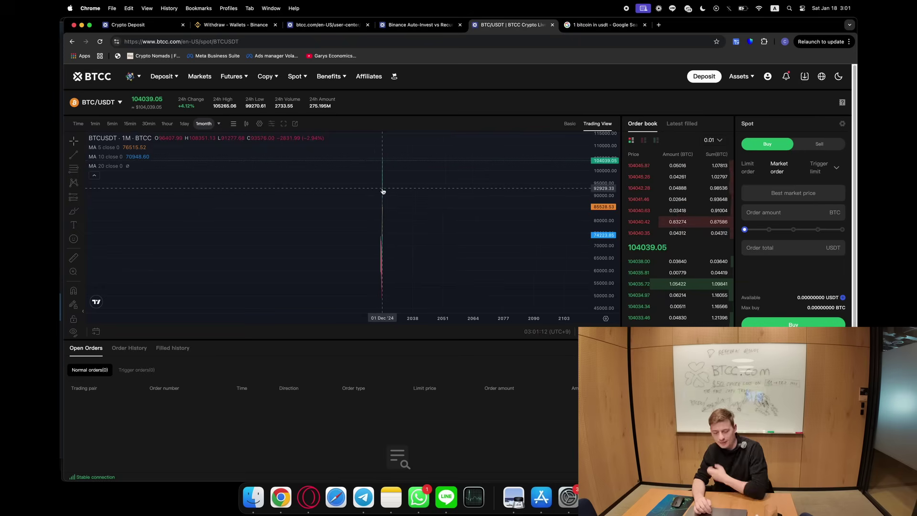
scroll(389, 209, up, 3)
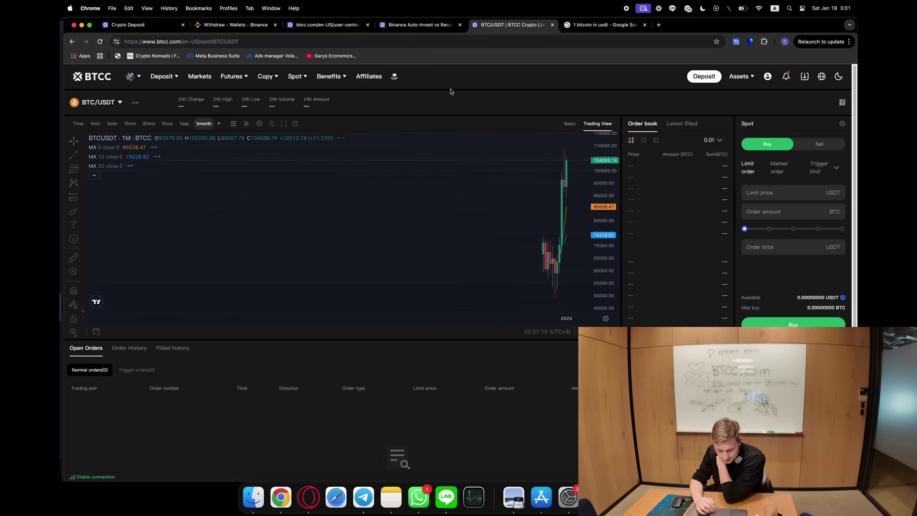
drag(504, 176, 342, 178)
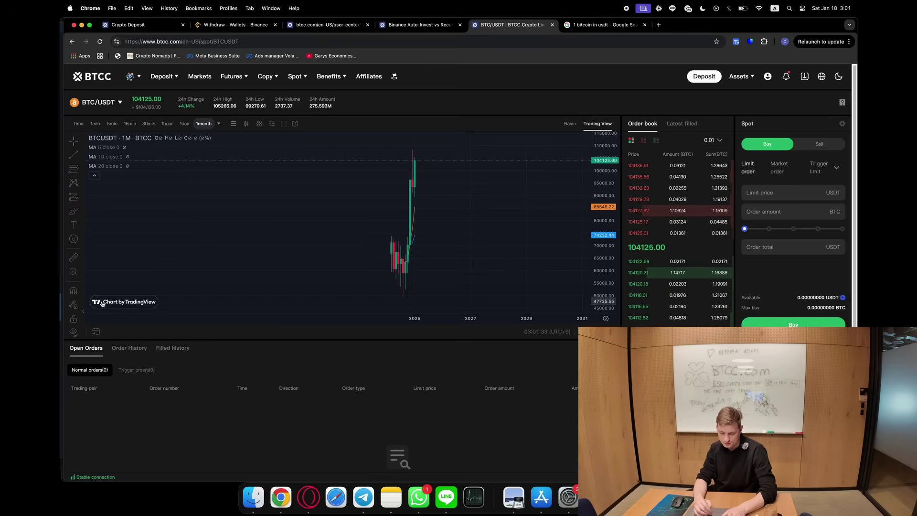
click(220, 123)
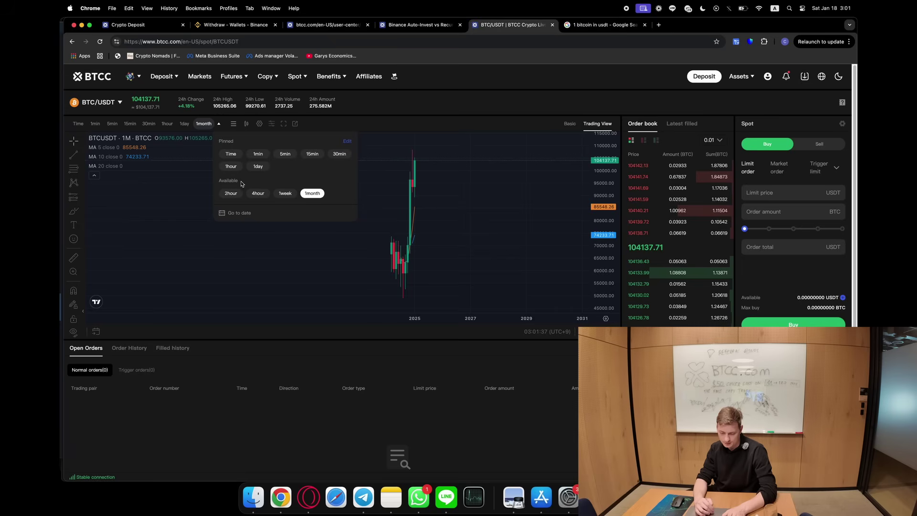
- Jump the monthly chart to a custom date range ending 2025-01-01 and pan through later months
click(233, 213)
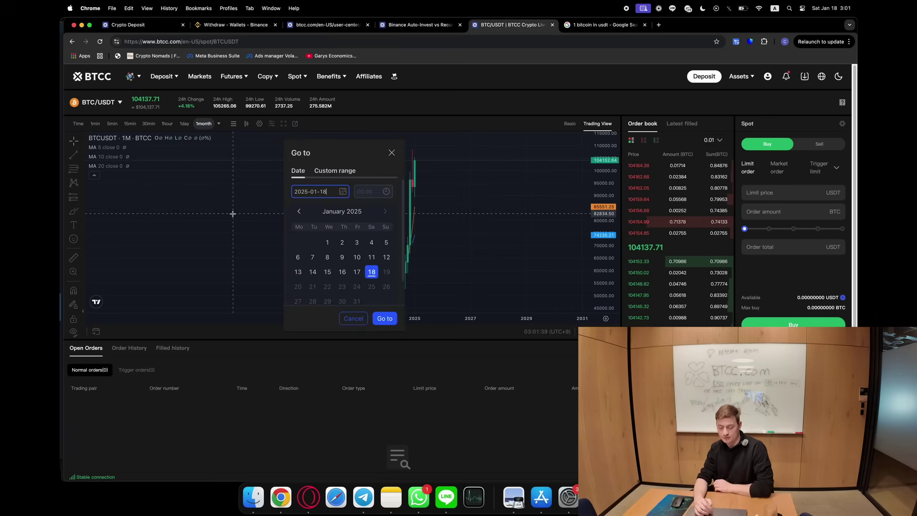
click(308, 194)
click(334, 172)
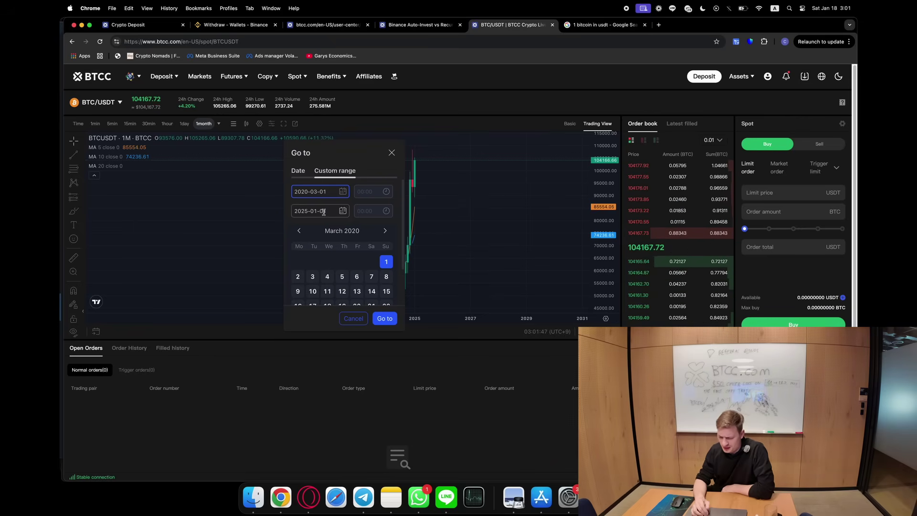
click(384, 319)
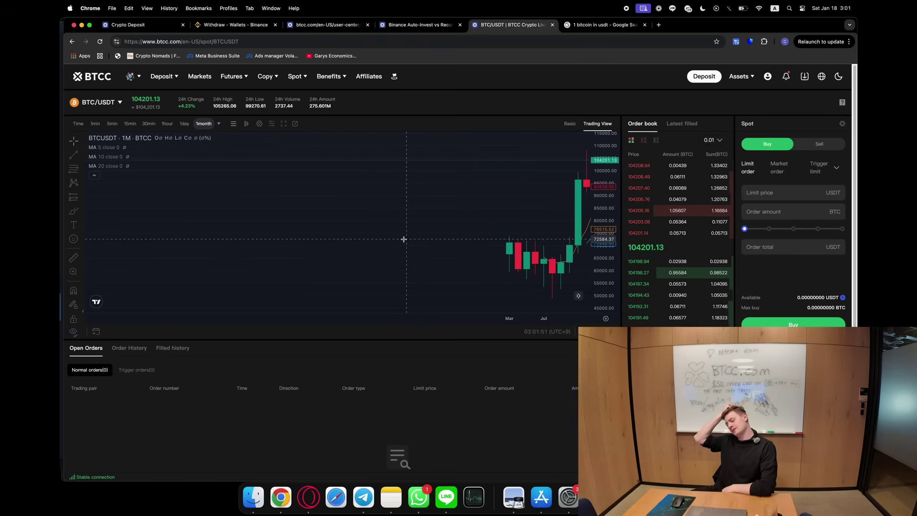
drag(446, 186, 403, 189)
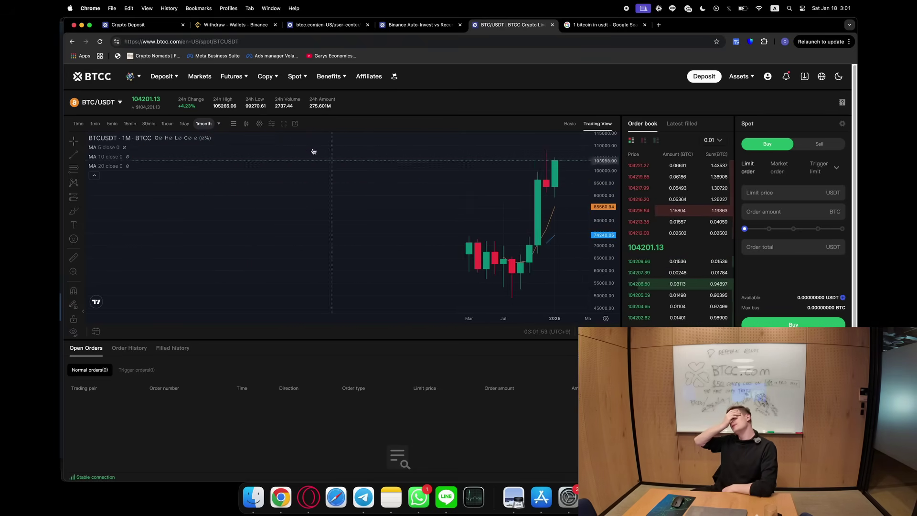
click(217, 125)
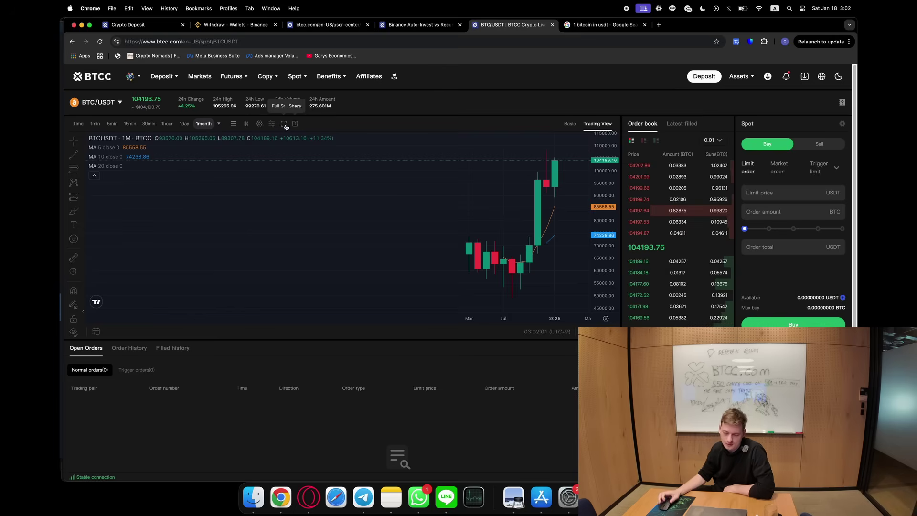
mouse_move(245, 87)
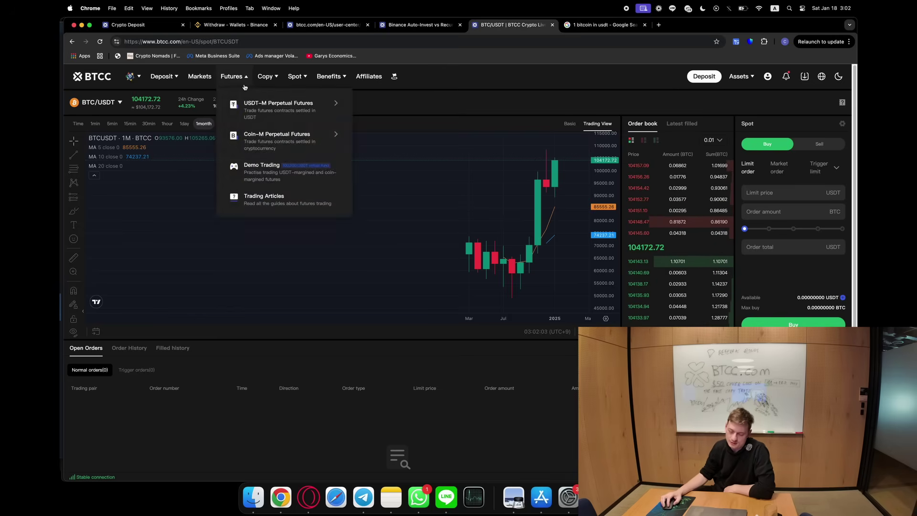
drag(432, 257, 339, 249)
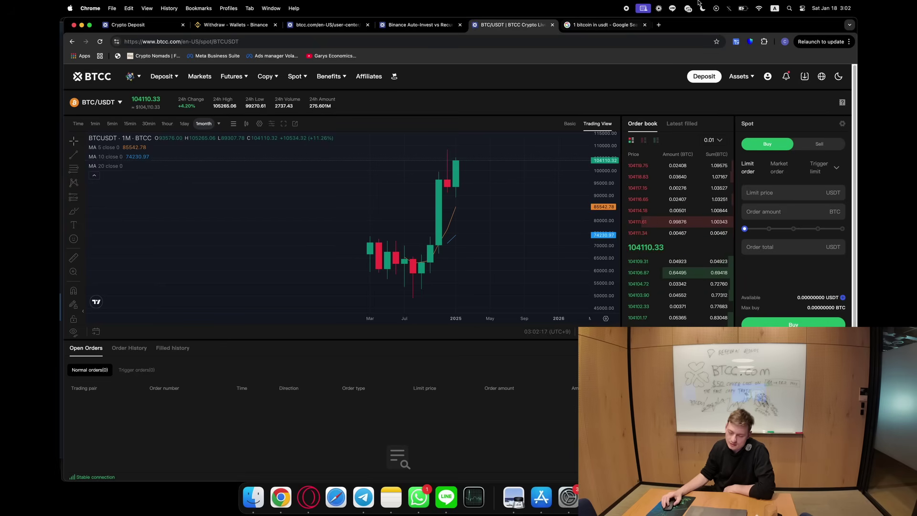
- Show Google's Bitcoin chart over the Max range, up 100,520.77 USDT all-time
click(598, 28)
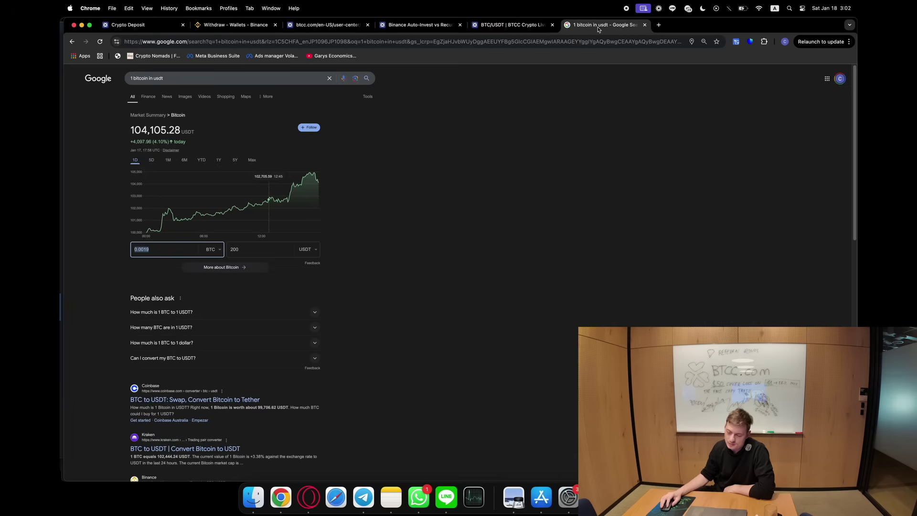
right_click(531, 133)
click(478, 129)
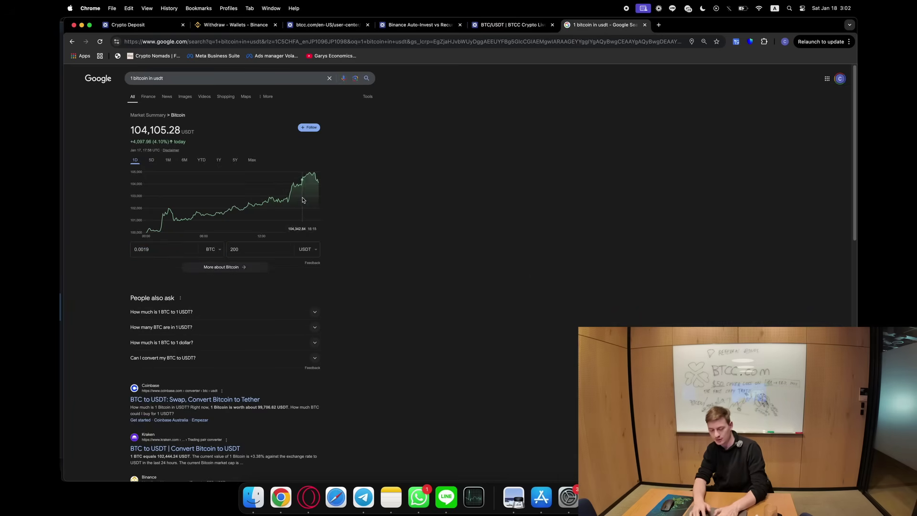
click(249, 161)
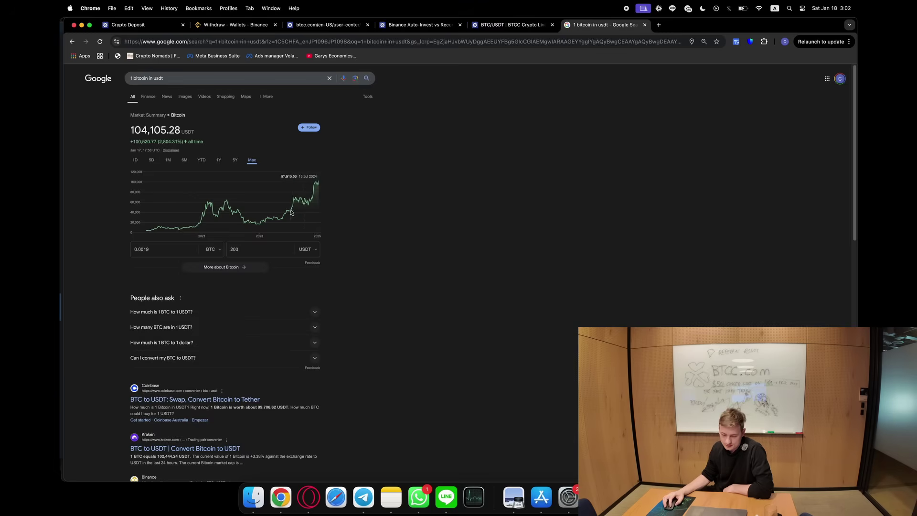
- Return to the BTCC BTC/USDT chart and zoom in on it
click(520, 24)
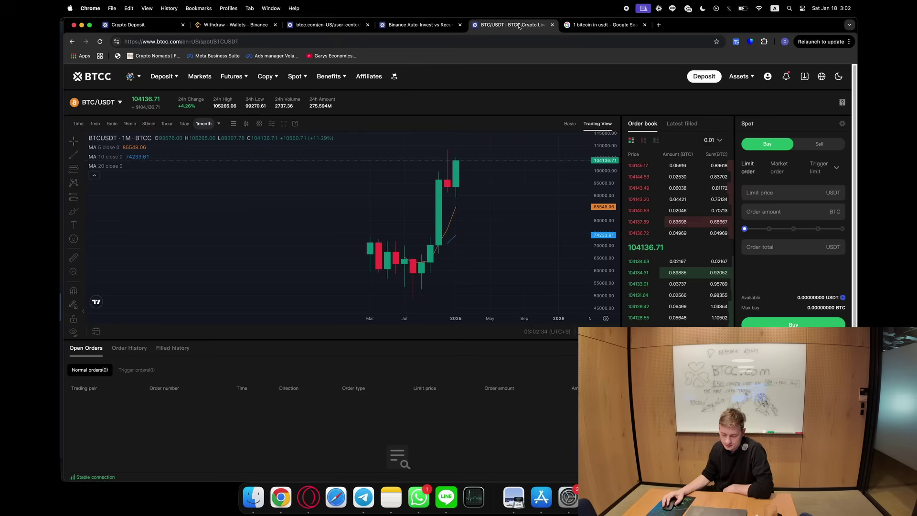
scroll(370, 153, up, 5)
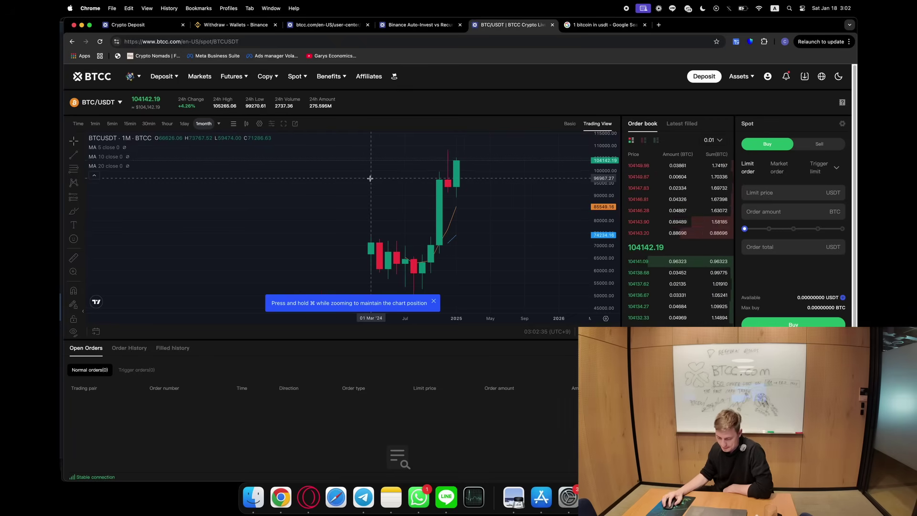
scroll(370, 178, left, 5)
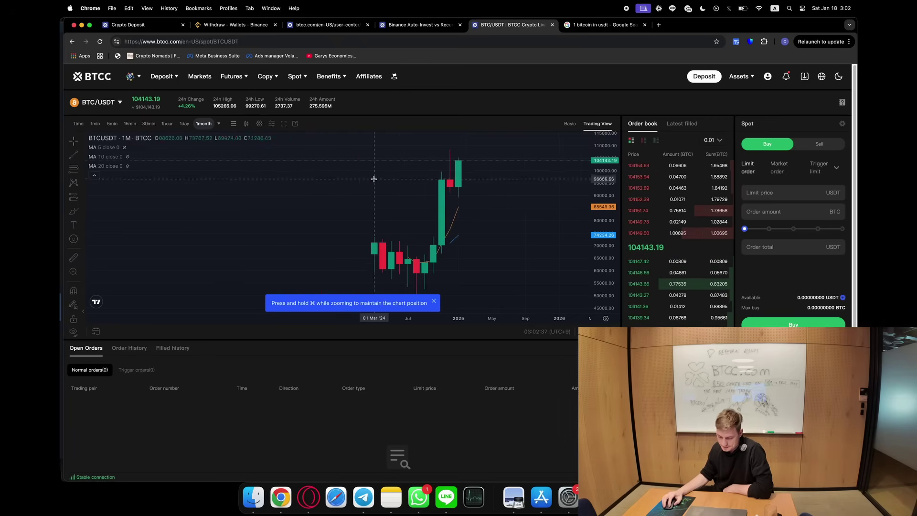
- Load just.money in a new tab, choose BNB Chain and go to Spot trading
click(659, 24)
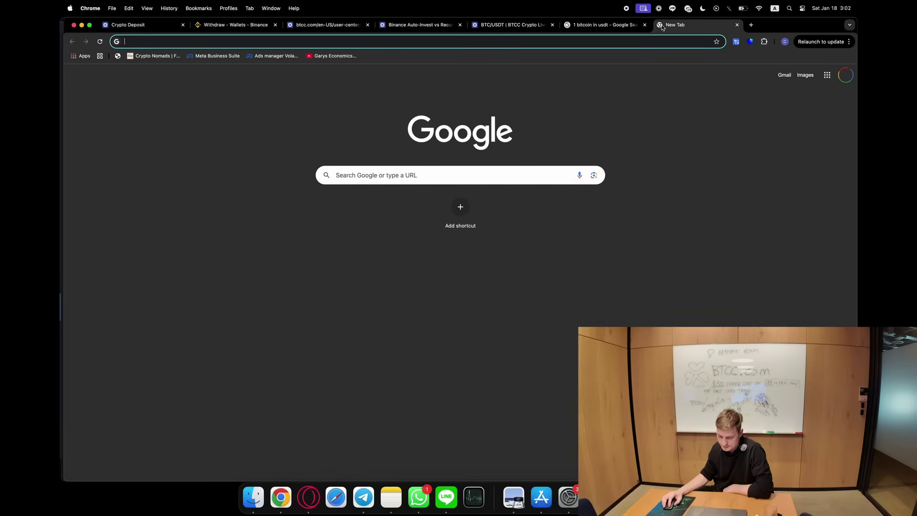
text(just.money)
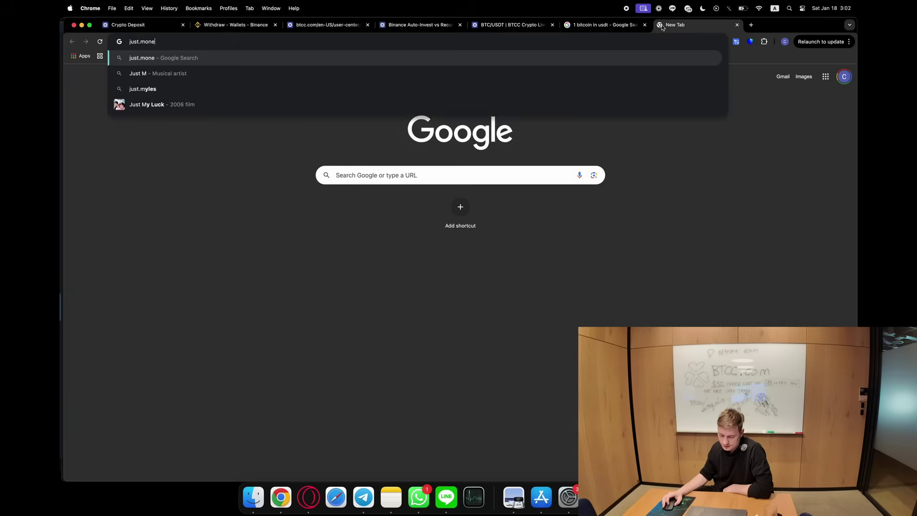
key(Return)
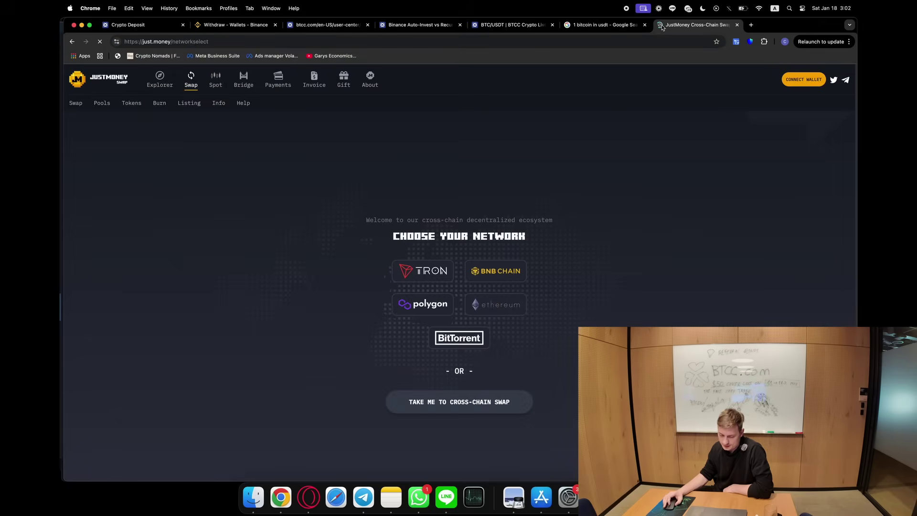
click(497, 273)
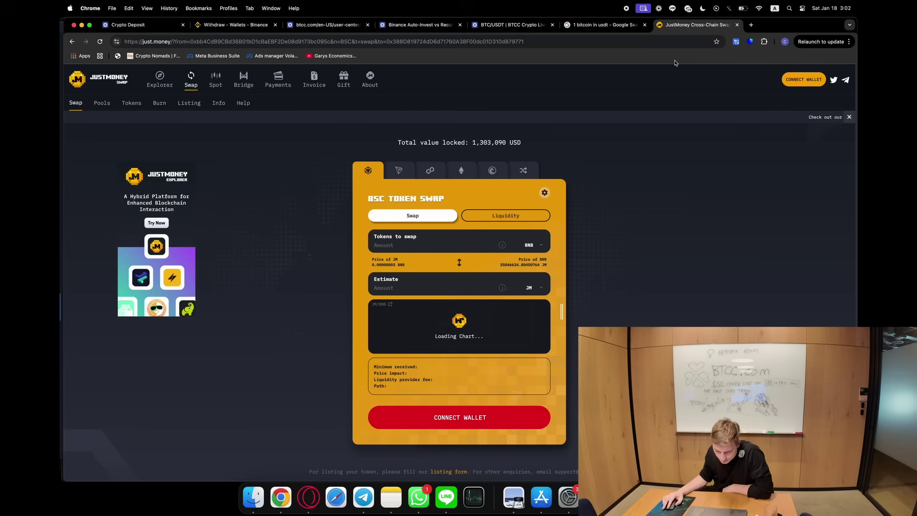
click(429, 170)
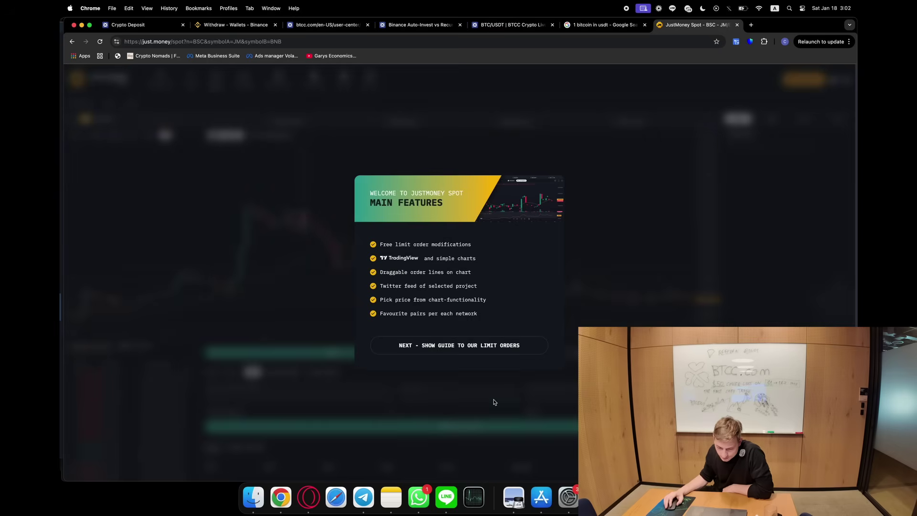
- Step through the welcome guide to reach the JM/BNB spot page
click(494, 347)
click(512, 382)
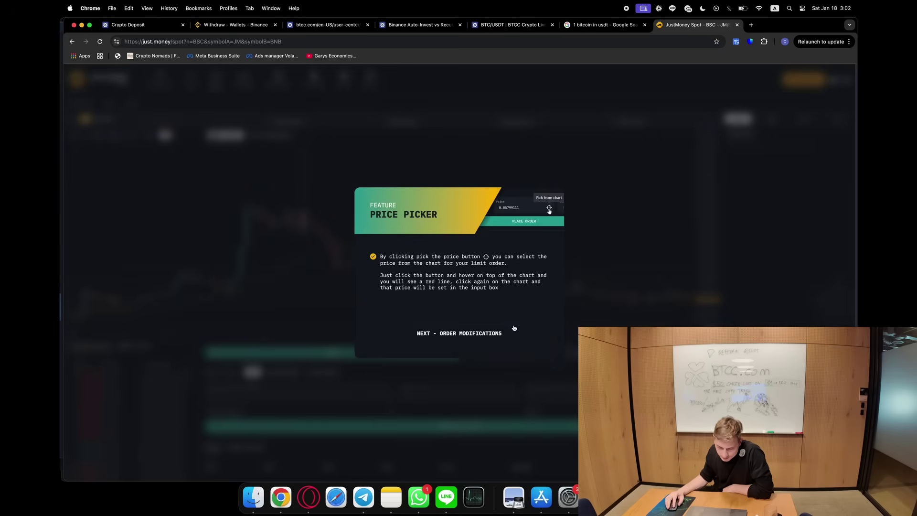
click(514, 329)
click(514, 336)
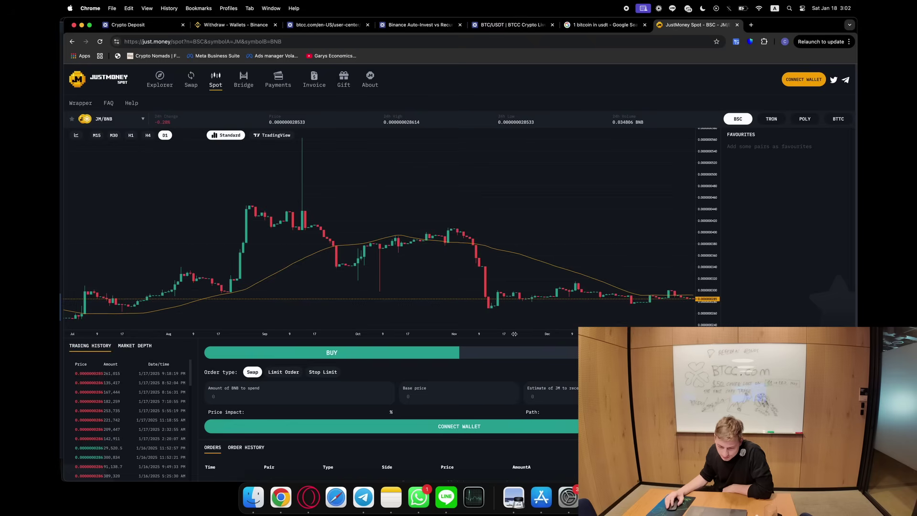
- Zoom and pan the JM/BNB chart along its timeline
scroll(440, 220, down, 5)
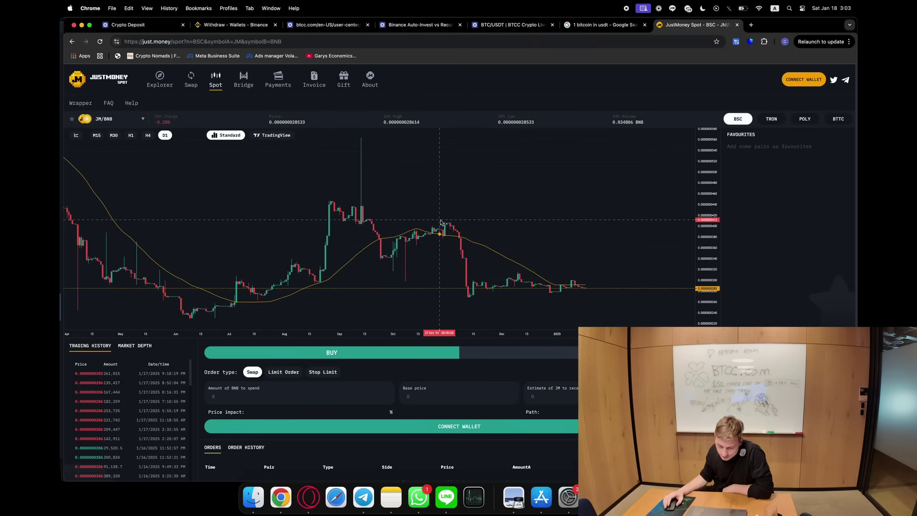
scroll(440, 222, down, 5)
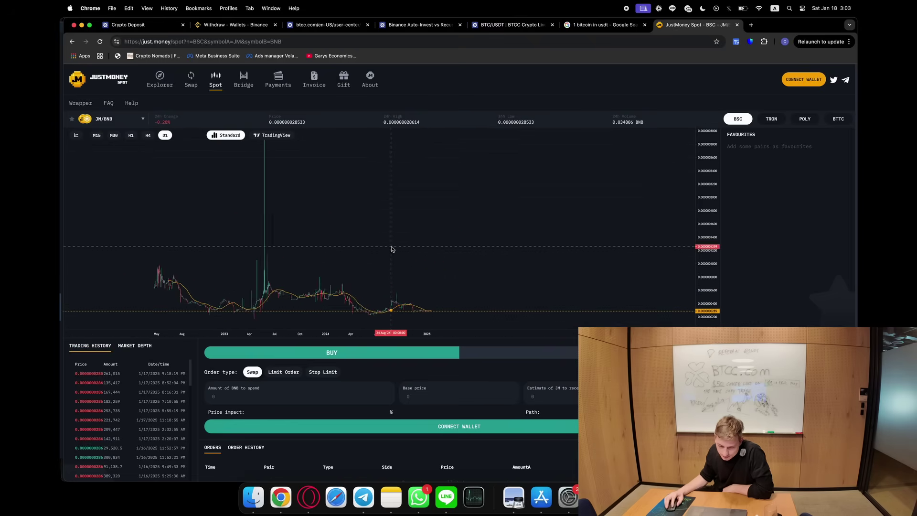
scroll(391, 247, down, 5)
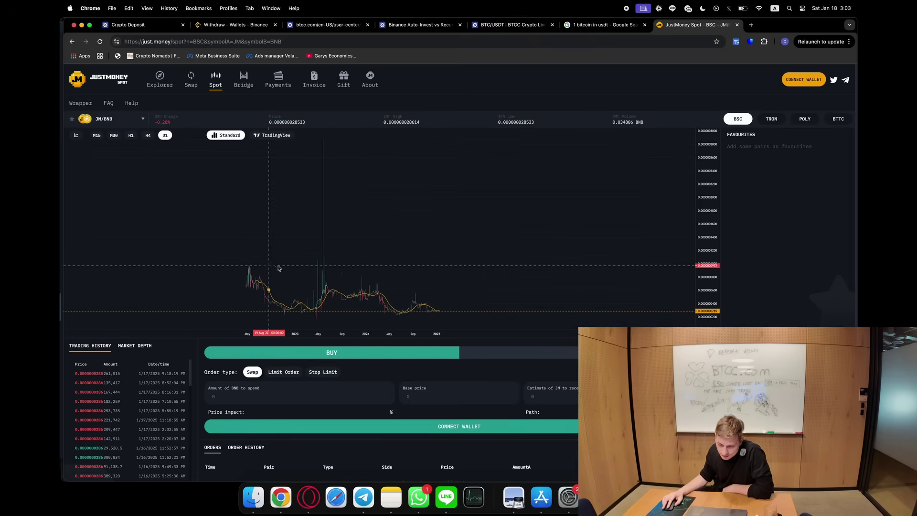
scroll(377, 274, up, 5)
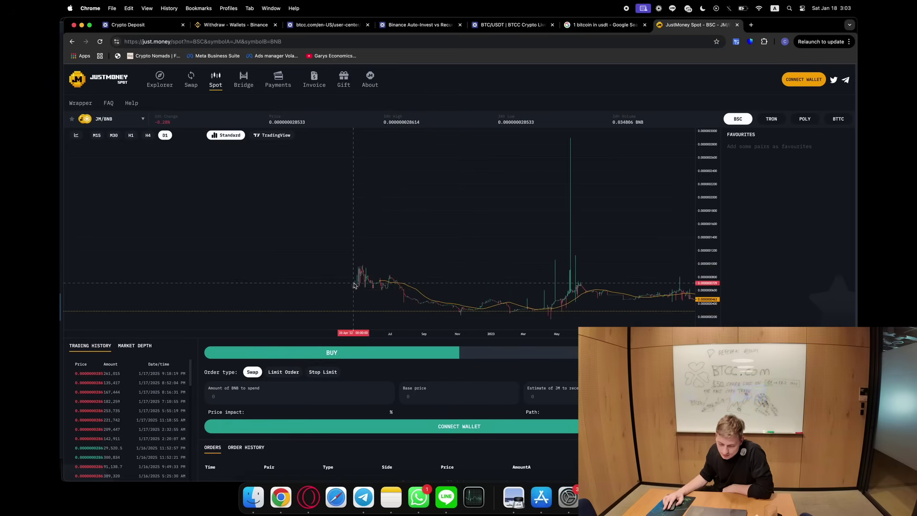
scroll(371, 281, right, 5)
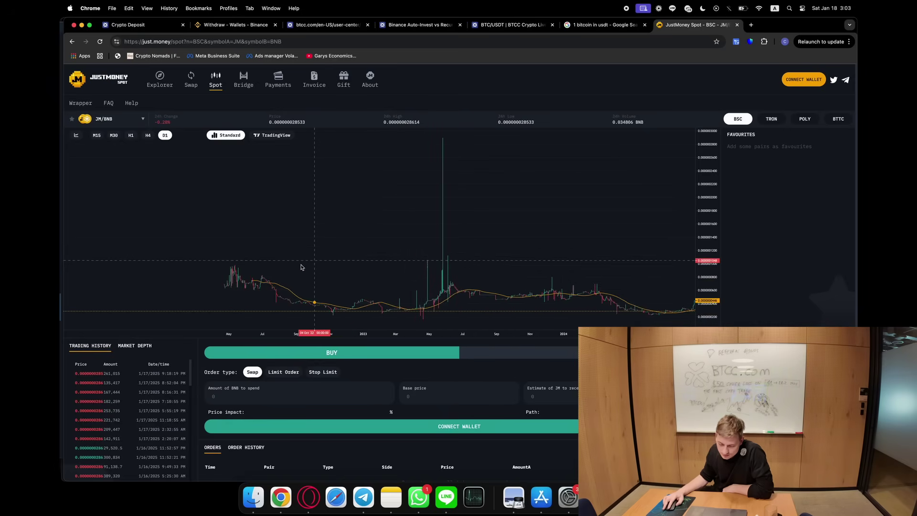
scroll(281, 231, down, 2)
scroll(282, 231, up, 5)
drag(393, 230, 269, 220)
- Switch the chart to M30, then D1 candles, and zoom out over history since 2022
click(114, 136)
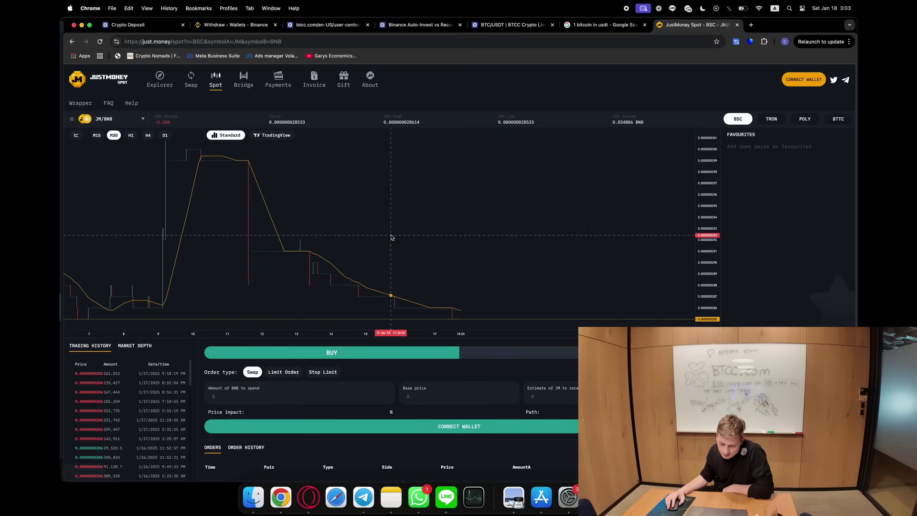
click(162, 135)
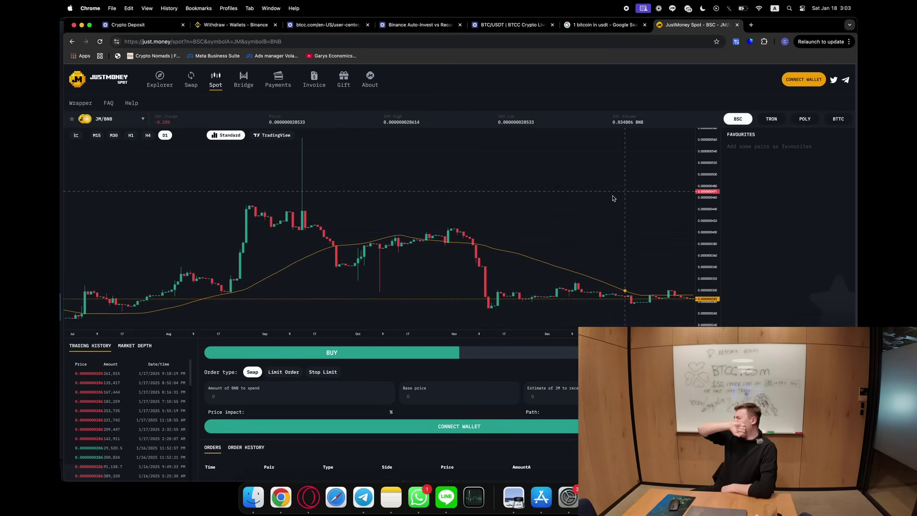
scroll(606, 197, down, 6)
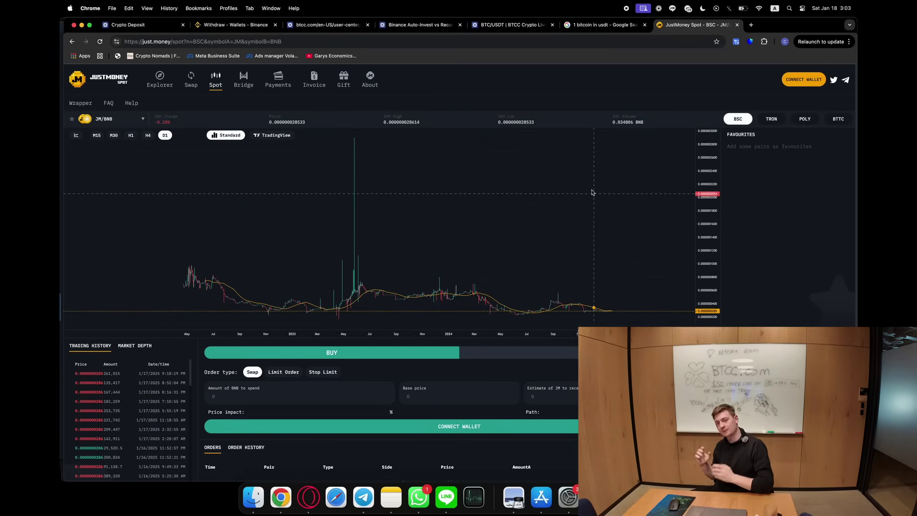
click(484, 27)
scroll(416, 220, down, 5)
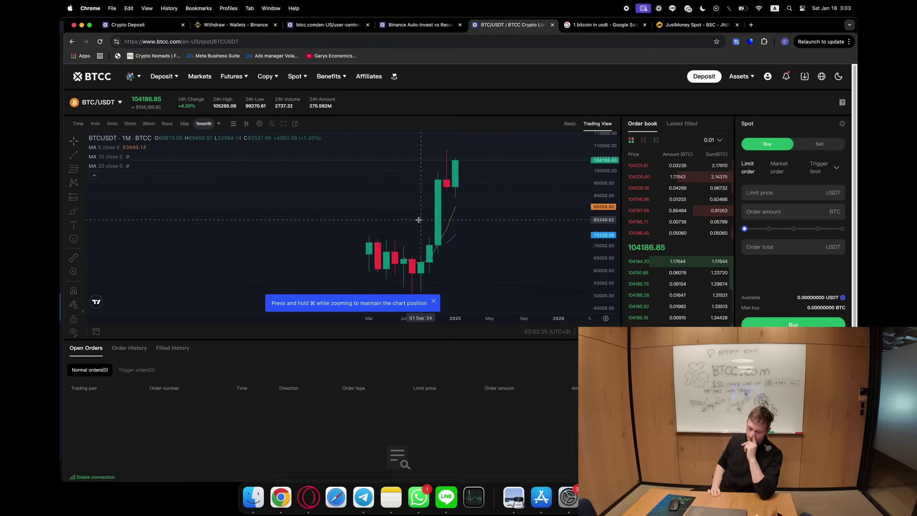
- Zoom the BTCC chart, then go back to the JustMoney tab and scroll its chart
scroll(419, 219, up, 10)
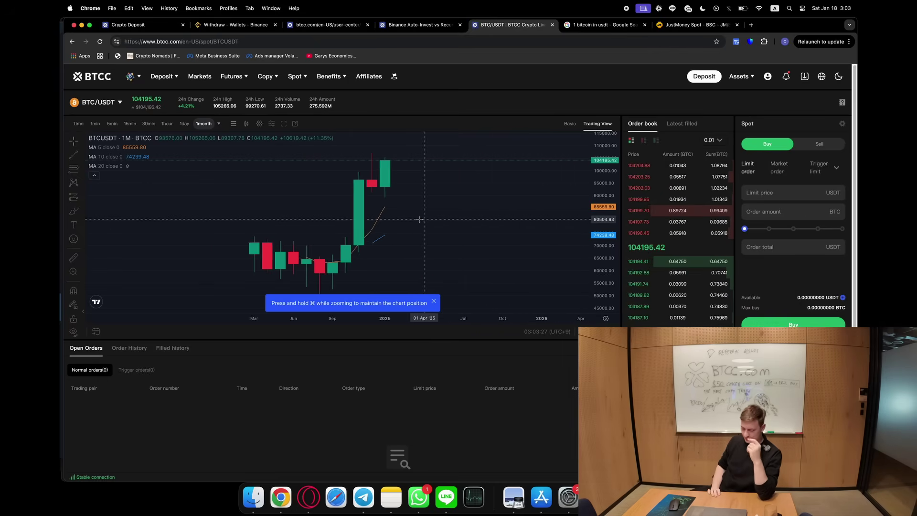
scroll(419, 220, left, 5)
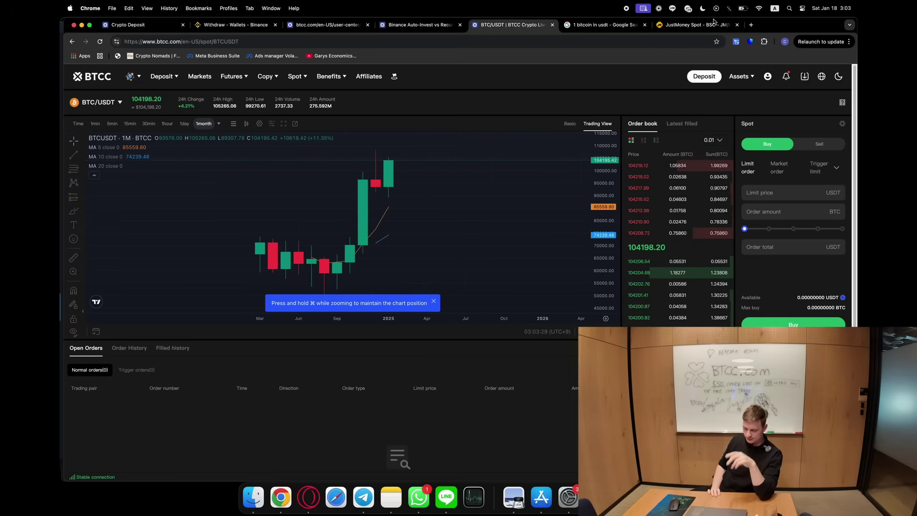
key(ctrl+Tab)
scroll(528, 207, down, 3)
scroll(528, 206, up, 4)
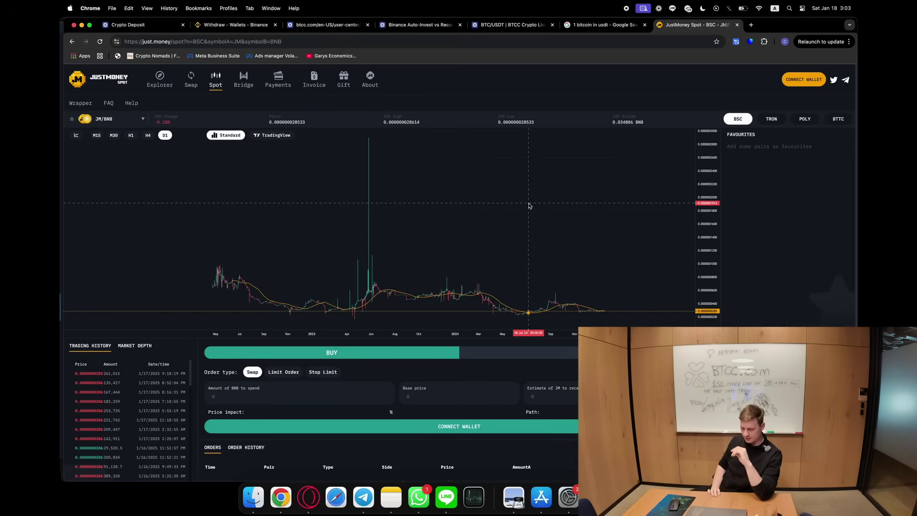
scroll(529, 206, down, 1)
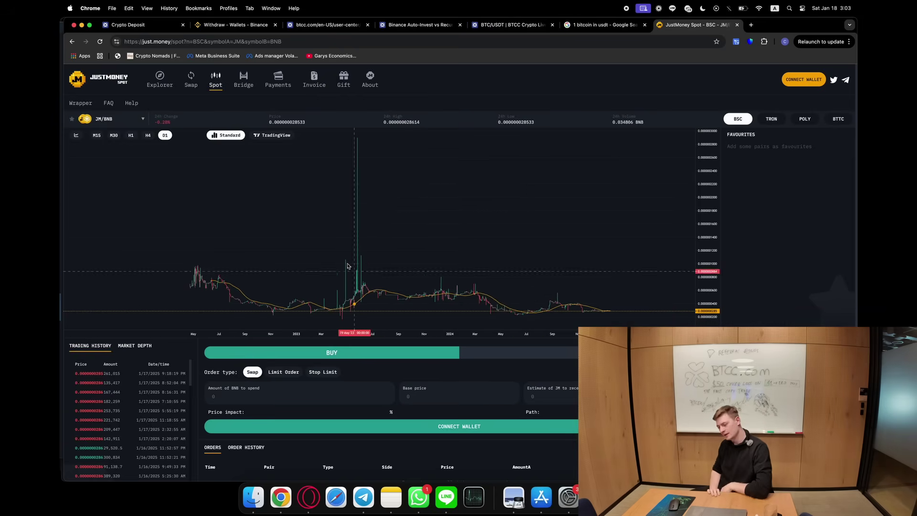
- Close the JustMoney tab and return to the BTC/USDT monthly chart near 104,173 USDT
click(736, 25)
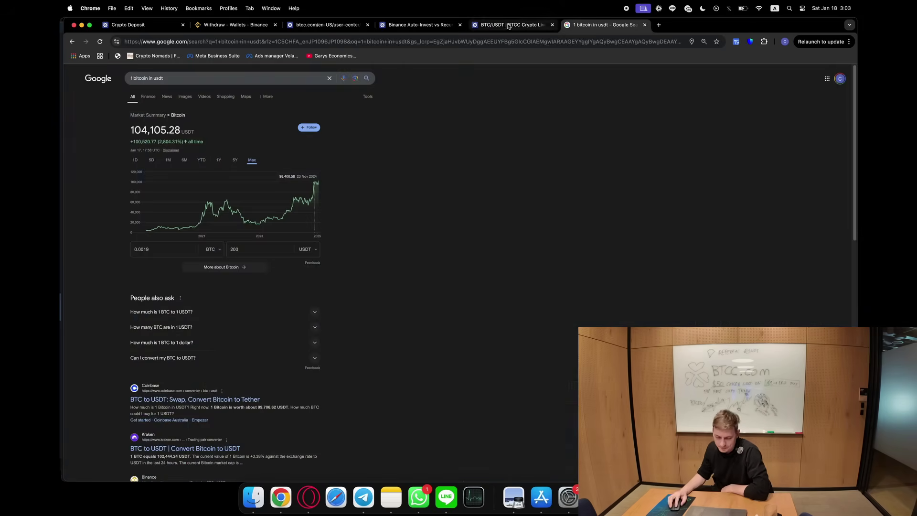
click(508, 24)
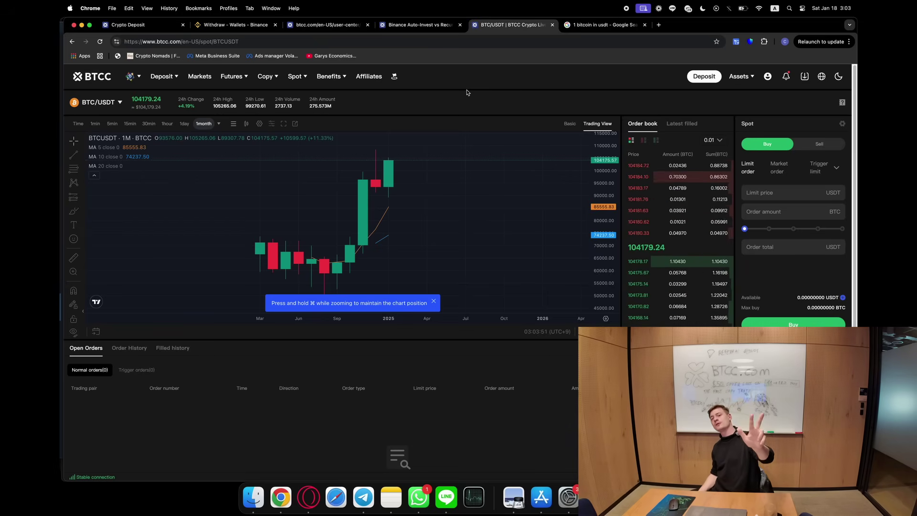
mouse_move(303, 77)
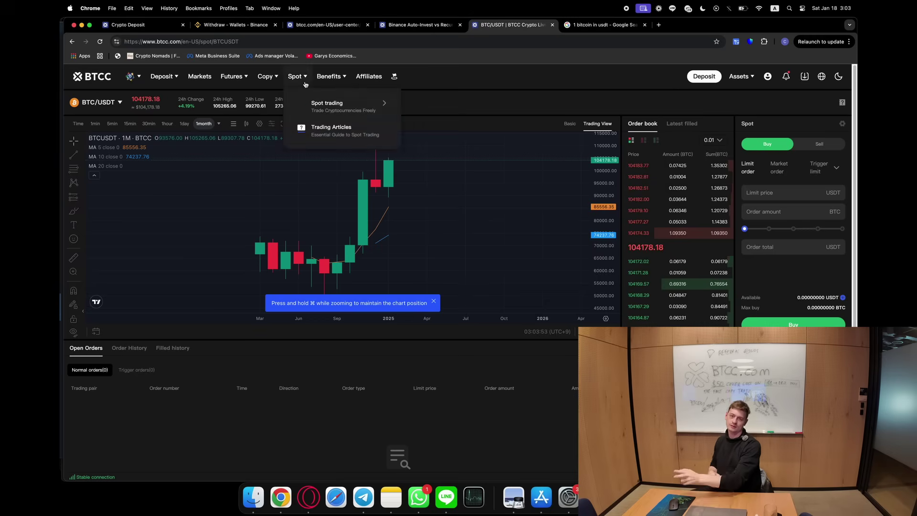
mouse_move(336, 78)
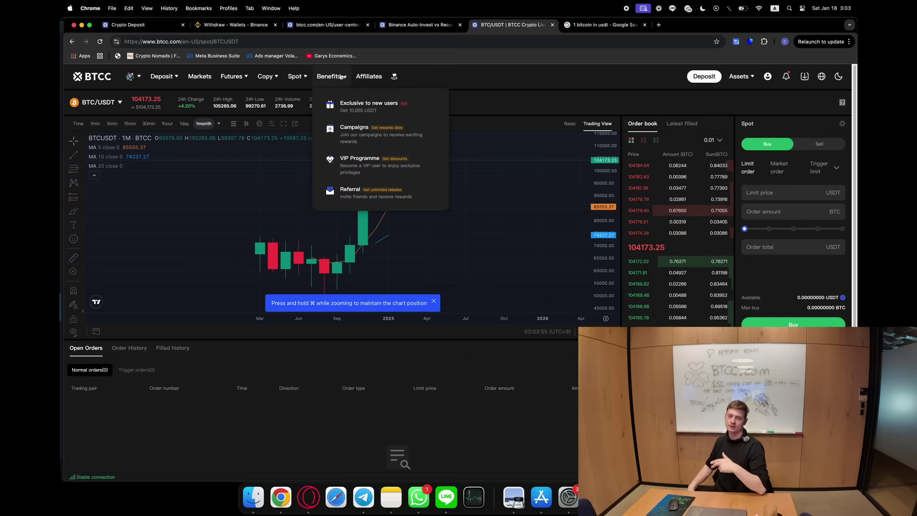
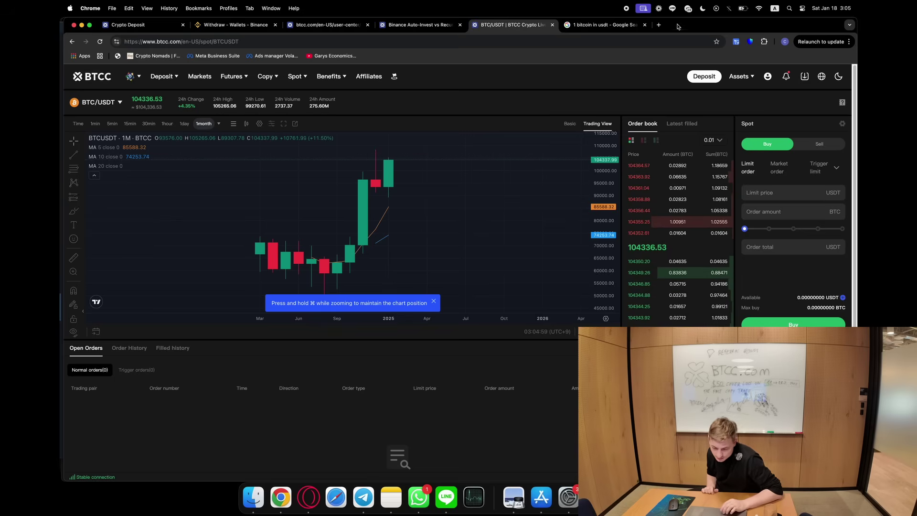
- Open youtube.com in a new browser tab
click(659, 30)
text(youtube)
key(Return)
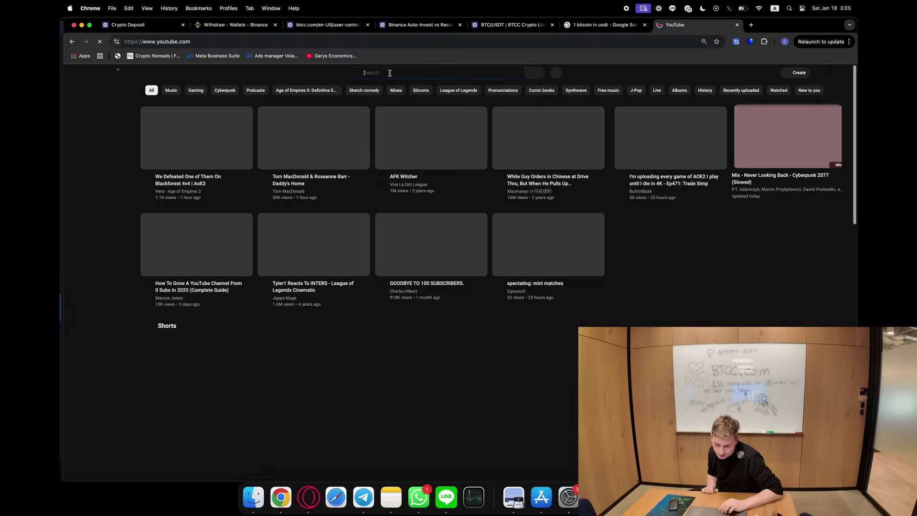
- Search YouTube for 'which exchange crypto best'
click(391, 72)
text(which exchange)
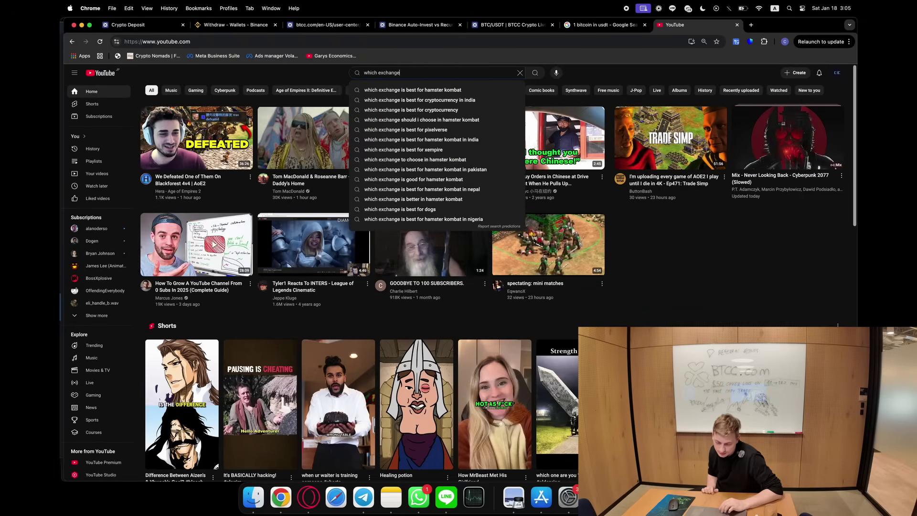
text( crypto best)
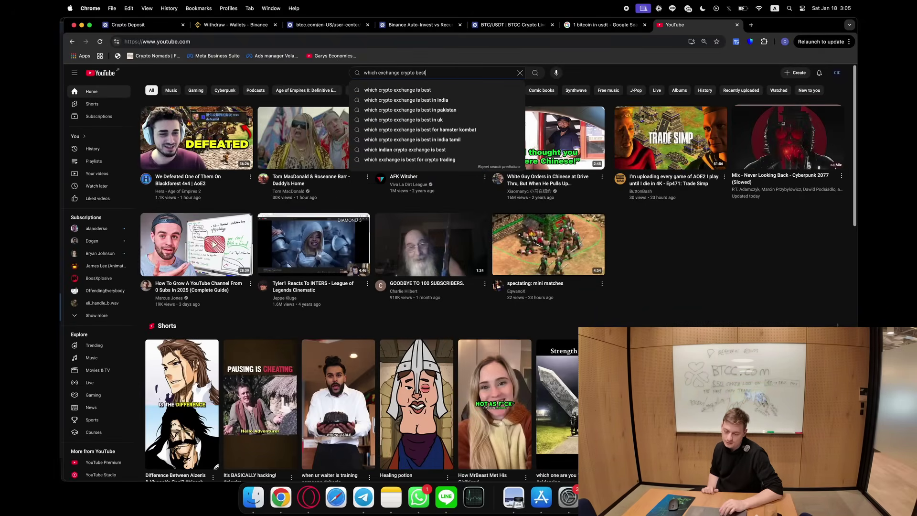
key(Return)
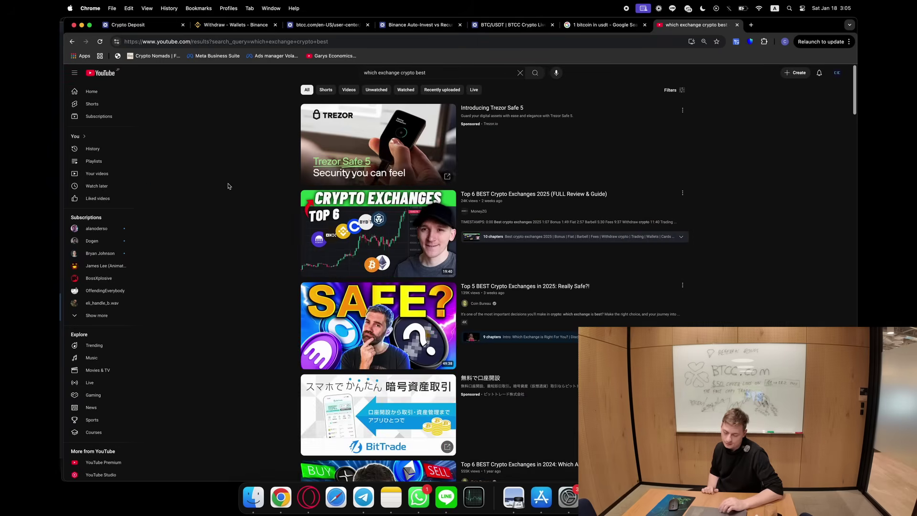
- Scroll down through the crypto exchange review videos, such as the top 6 best exchanges for 2025
scroll(240, 182, down, 2)
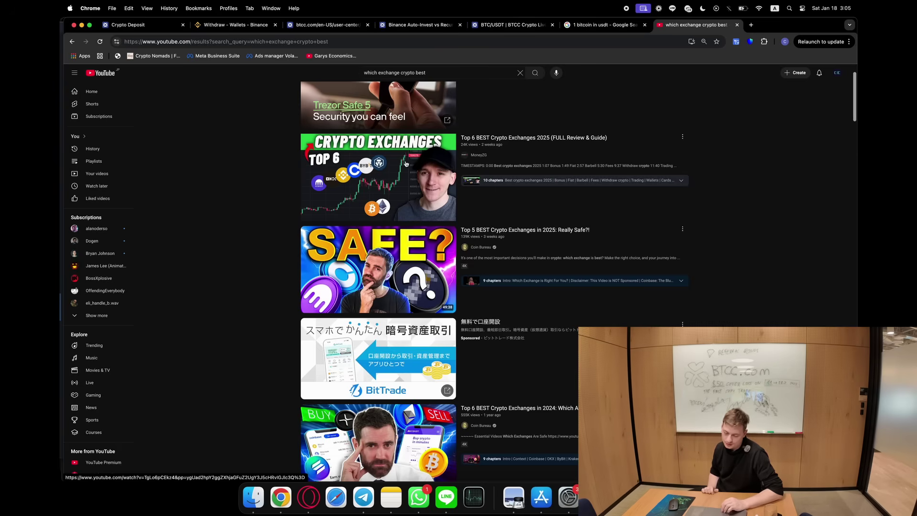
scroll(373, 179, up, 3)
scroll(373, 180, down, 2)
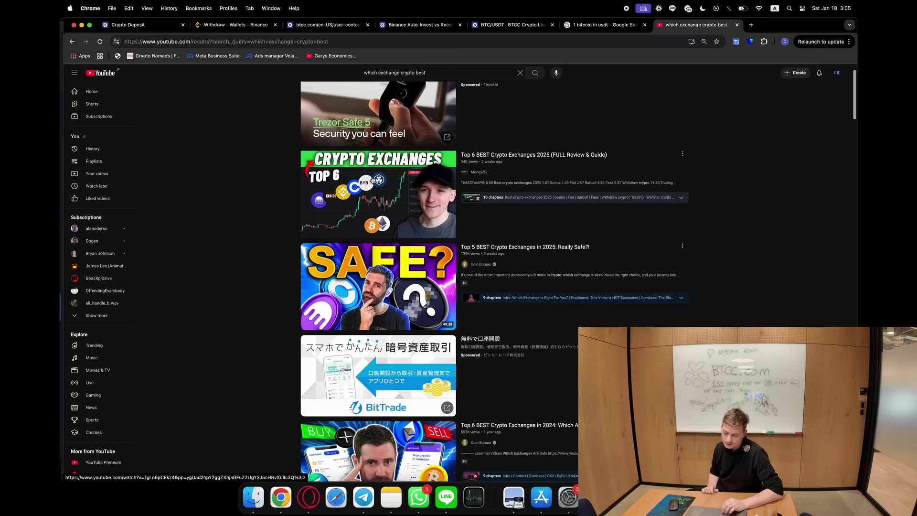
scroll(385, 181, down, 2)
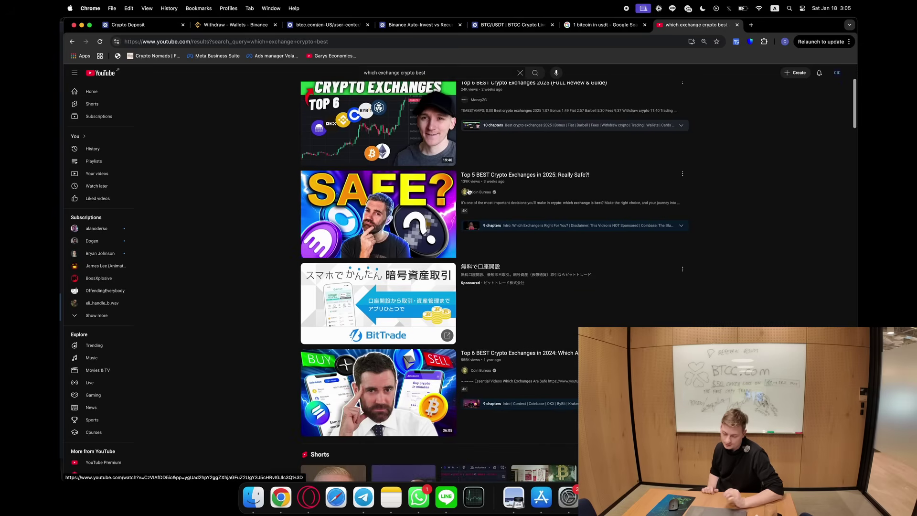
scroll(405, 224, down, 3)
scroll(363, 210, down, 5)
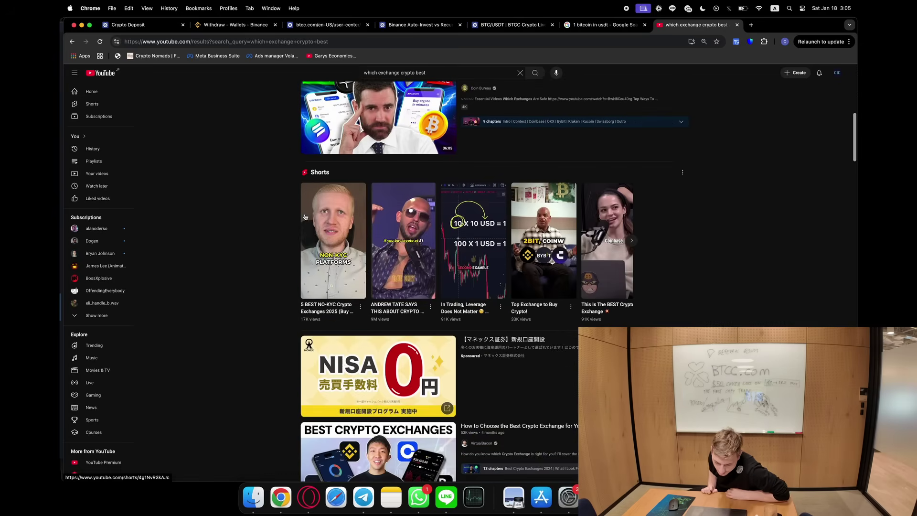
scroll(279, 190, down, 8)
scroll(279, 190, down, 4)
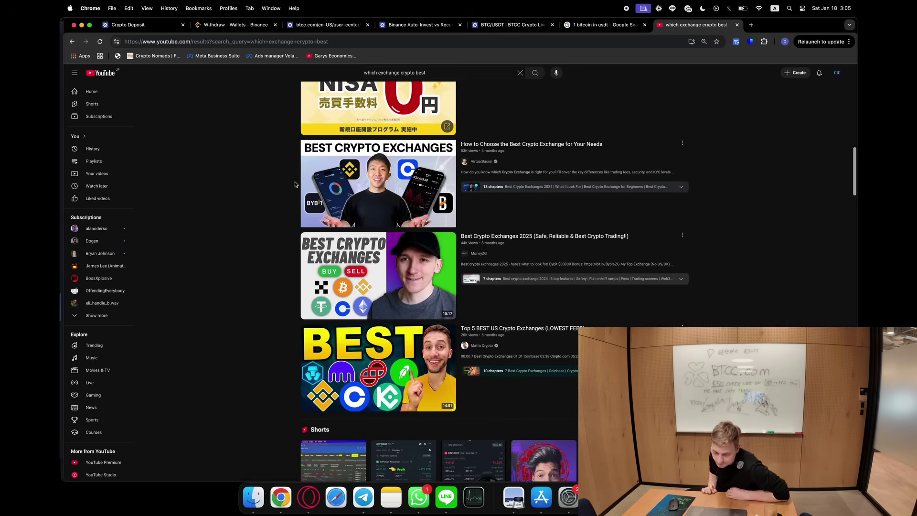
scroll(295, 184, down, 7)
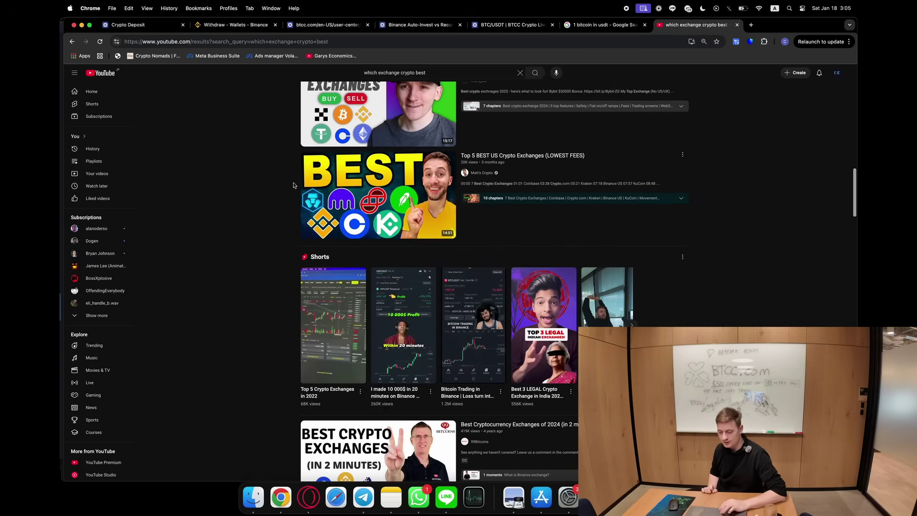
scroll(257, 170, down, 7)
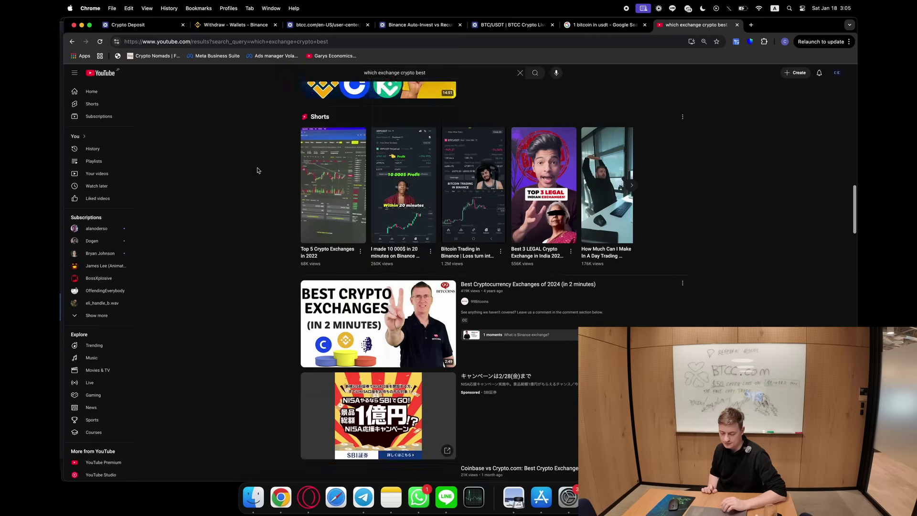
scroll(256, 170, down, 4)
scroll(257, 170, down, 1)
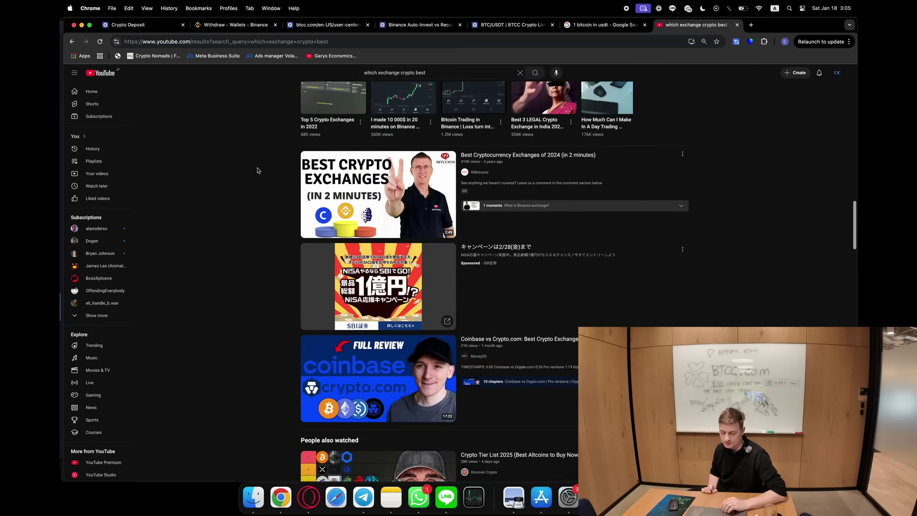
scroll(257, 170, down, 10)
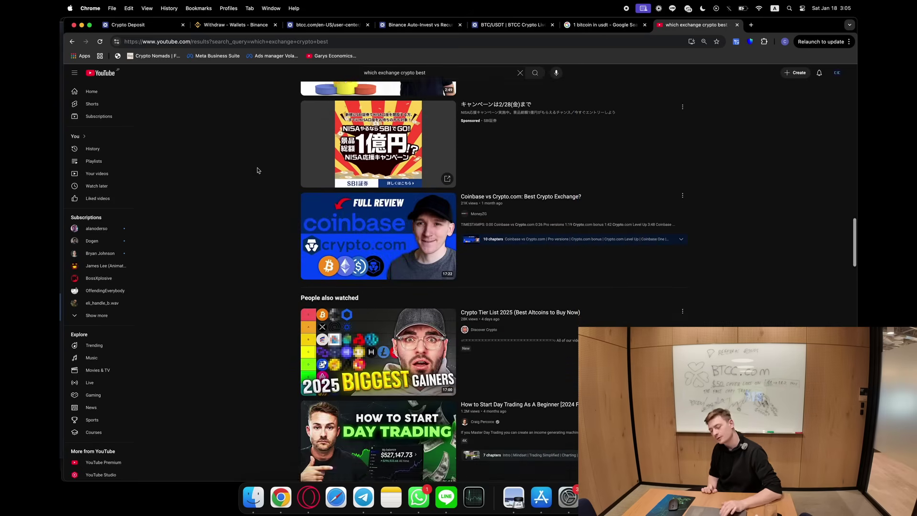
scroll(257, 170, down, 1)
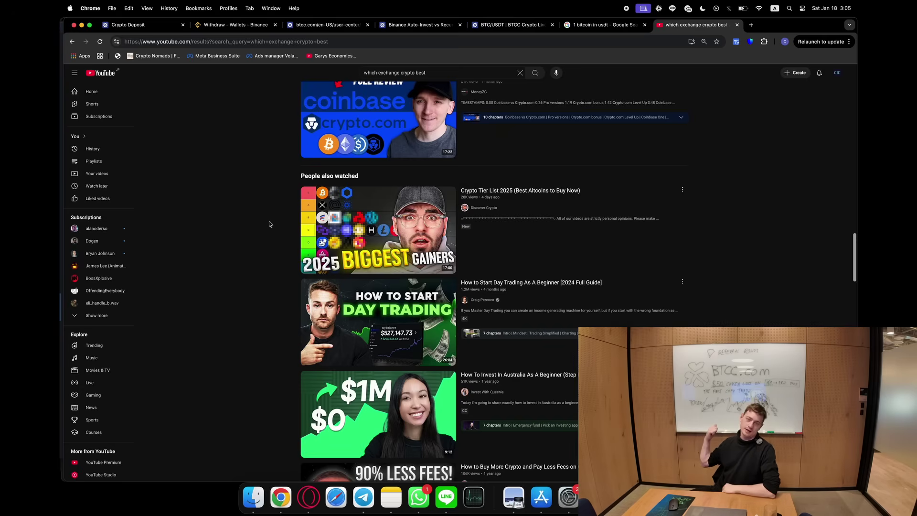
scroll(268, 223, down, 1)
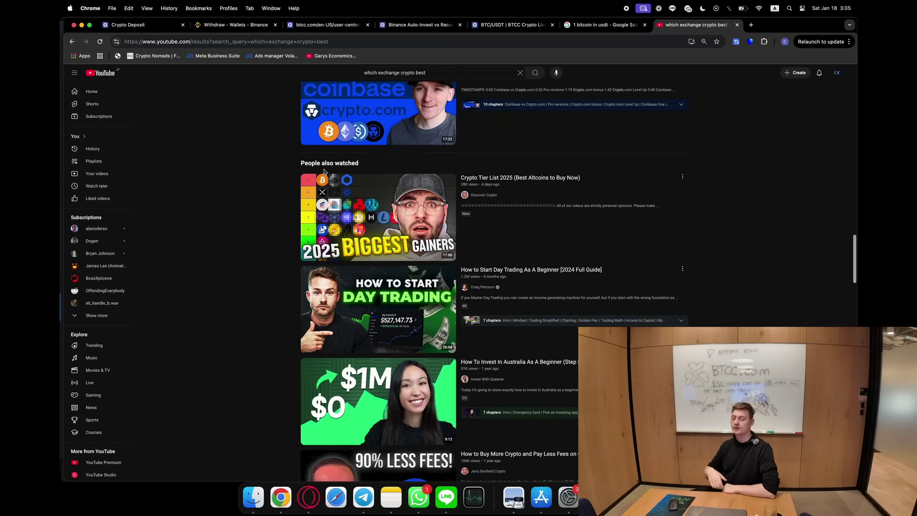
scroll(257, 199, down, 5)
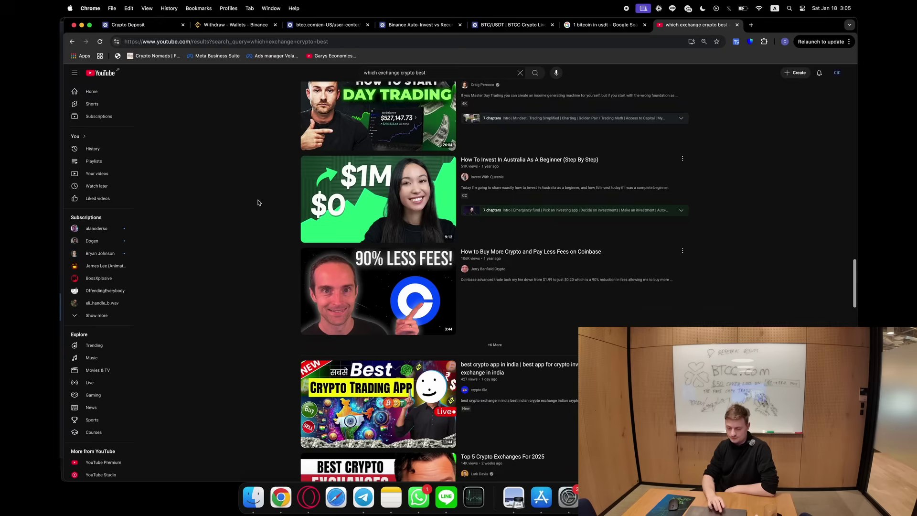
- Scroll back to the top, then switch to the Binance 50.00 USDT BSC withdrawal page
scroll(258, 201, up, 5)
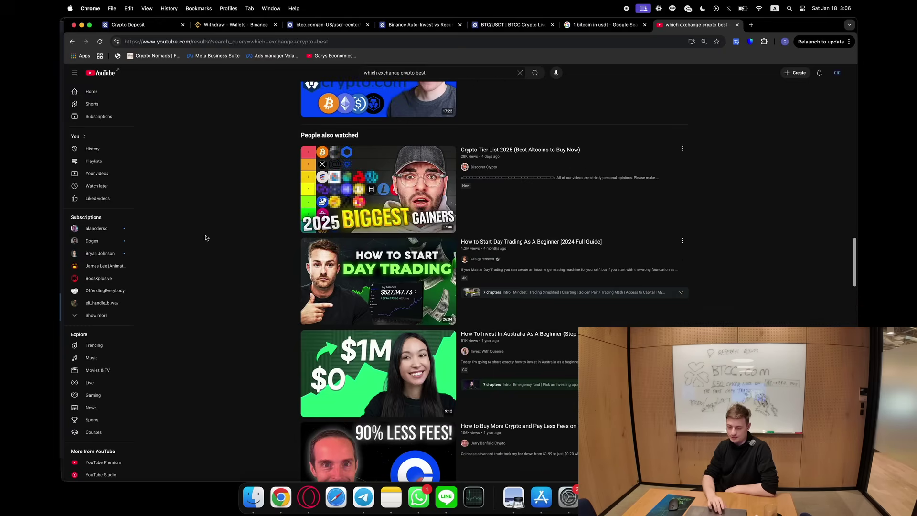
scroll(205, 237, down, 10)
scroll(205, 237, up, 4)
scroll(205, 236, up, 10)
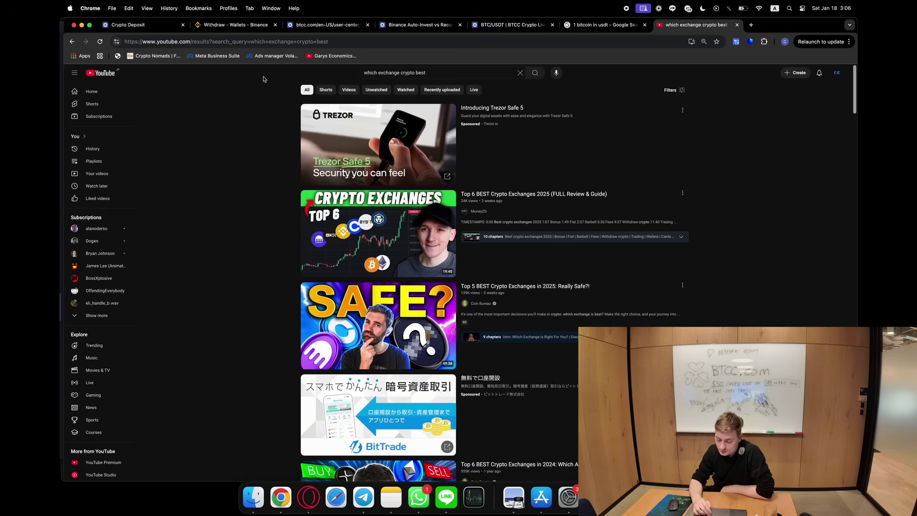
click(245, 26)
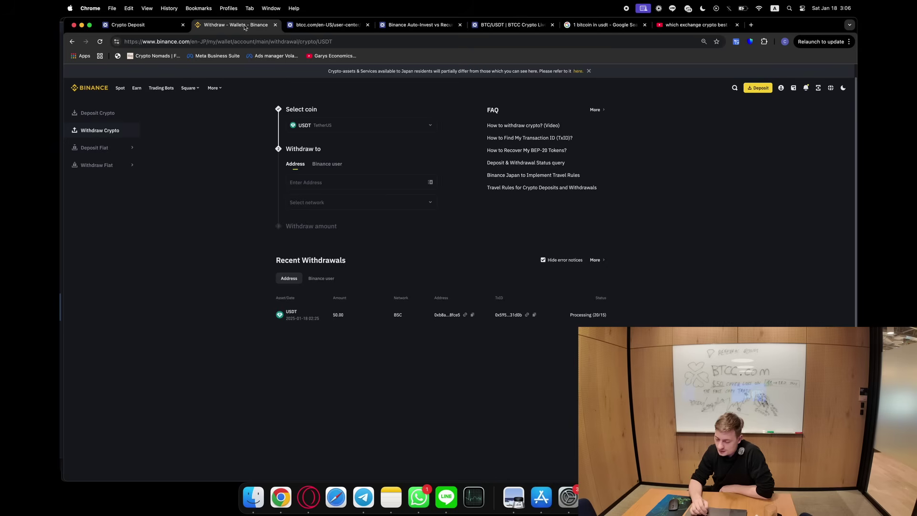
- Close the Binance withdrawal tab and open BTCC's Withdraw page from Assets, with USDT selected
click(275, 25)
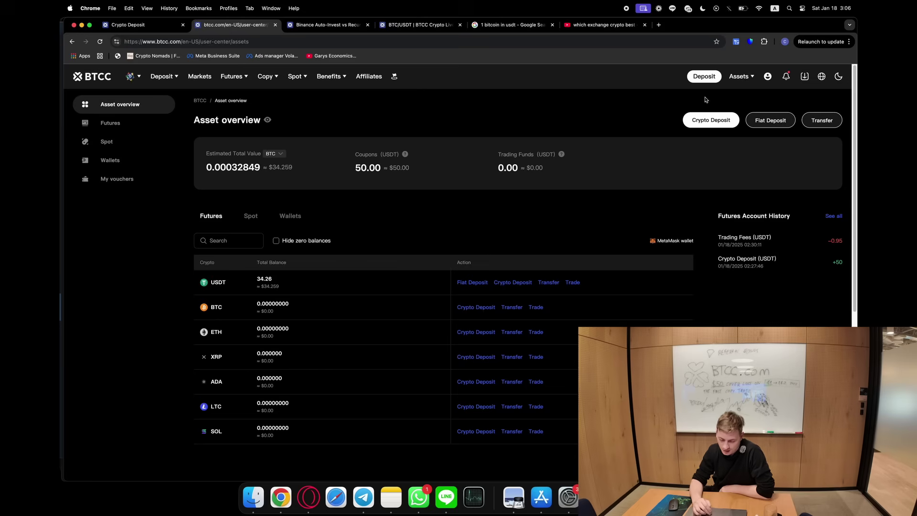
mouse_move(753, 77)
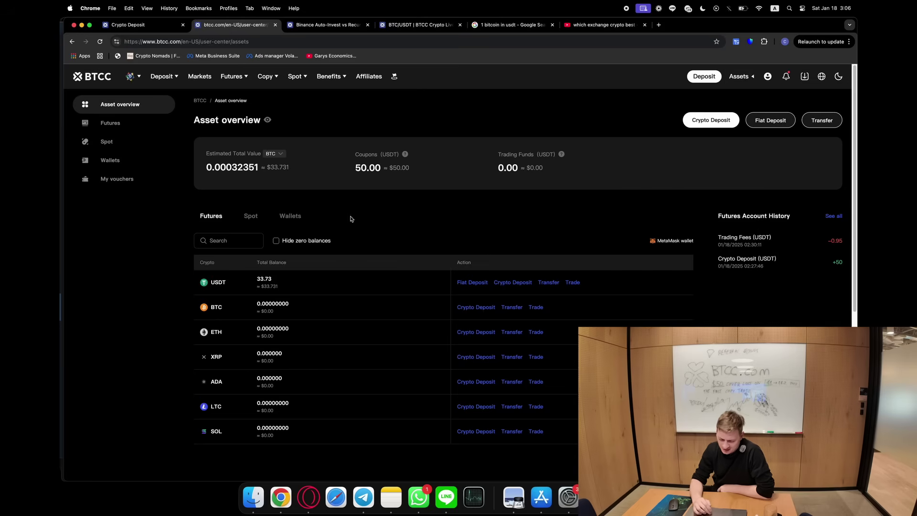
mouse_move(226, 80)
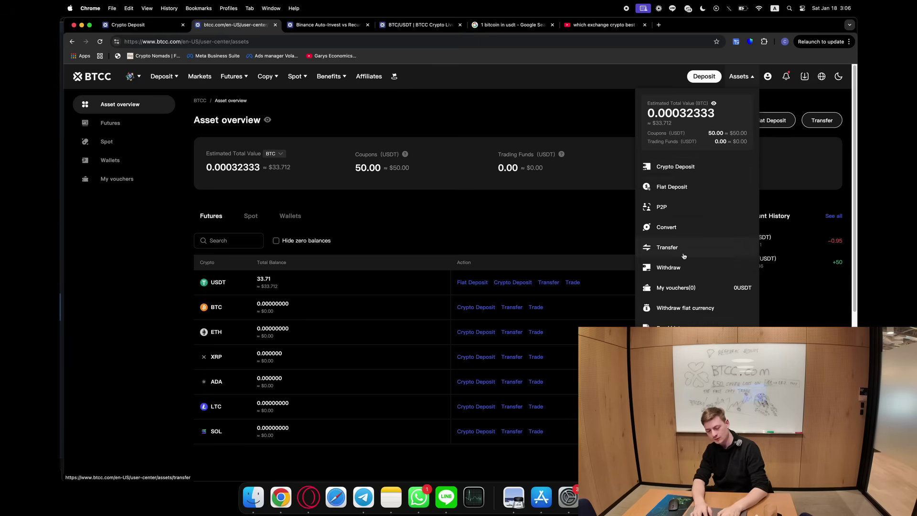
click(684, 271)
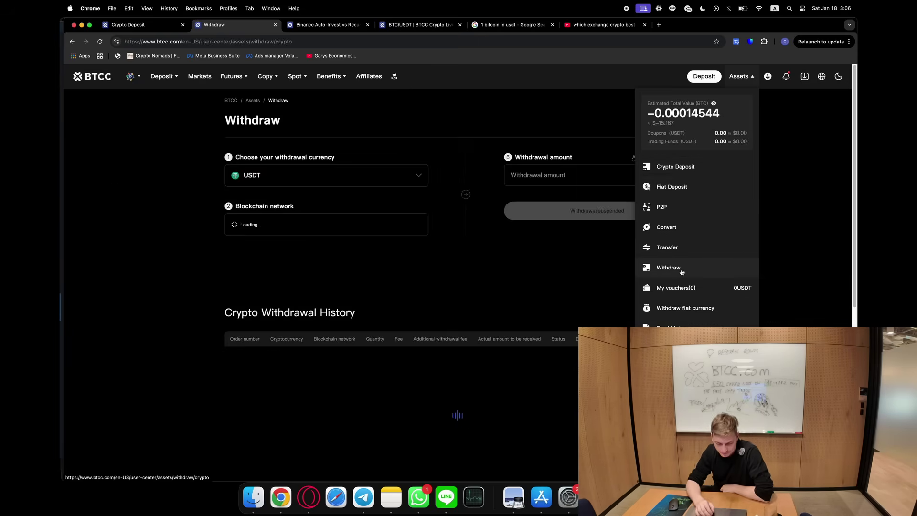
click(303, 247)
click(304, 247)
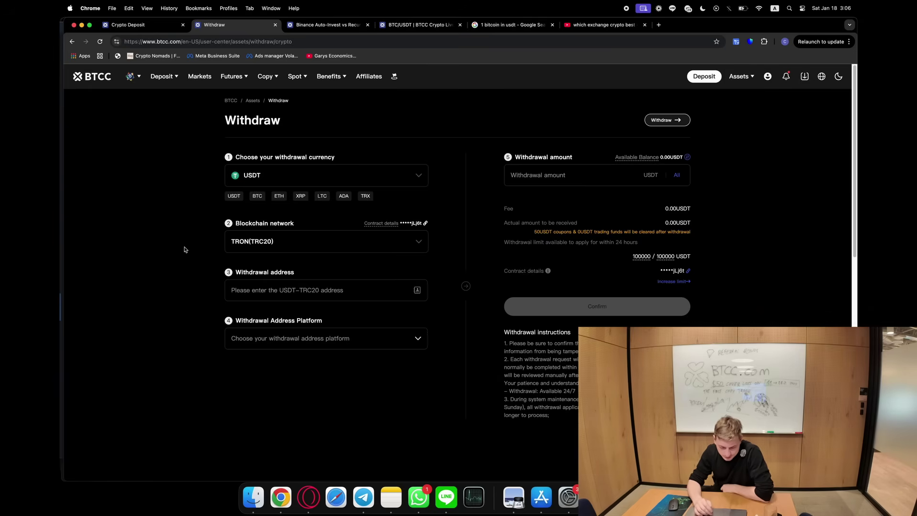
click(322, 241)
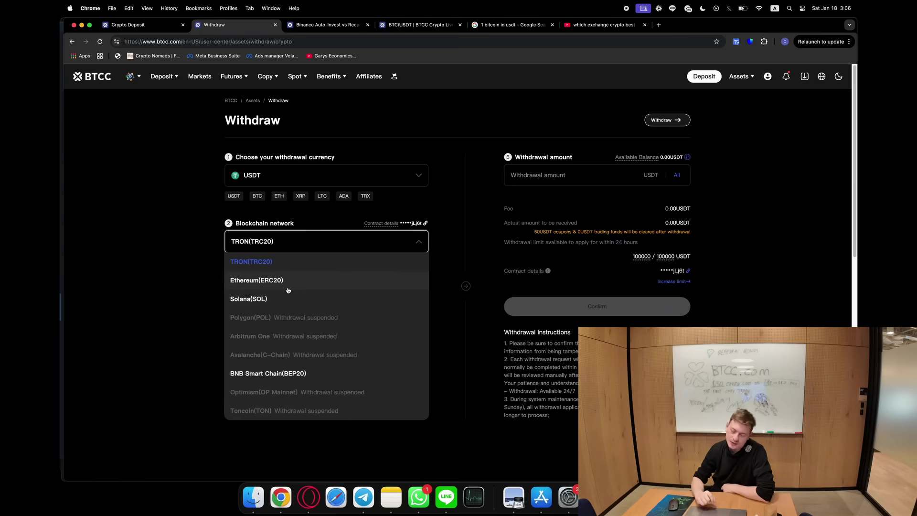
click(167, 269)
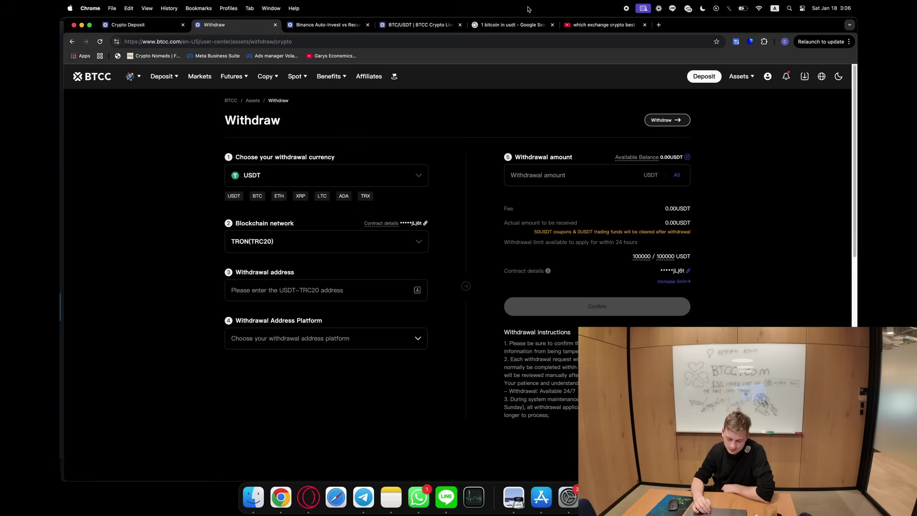
click(331, 26)
- Search Google for 'btcc usdt for eur'
click(334, 41)
text(btc)
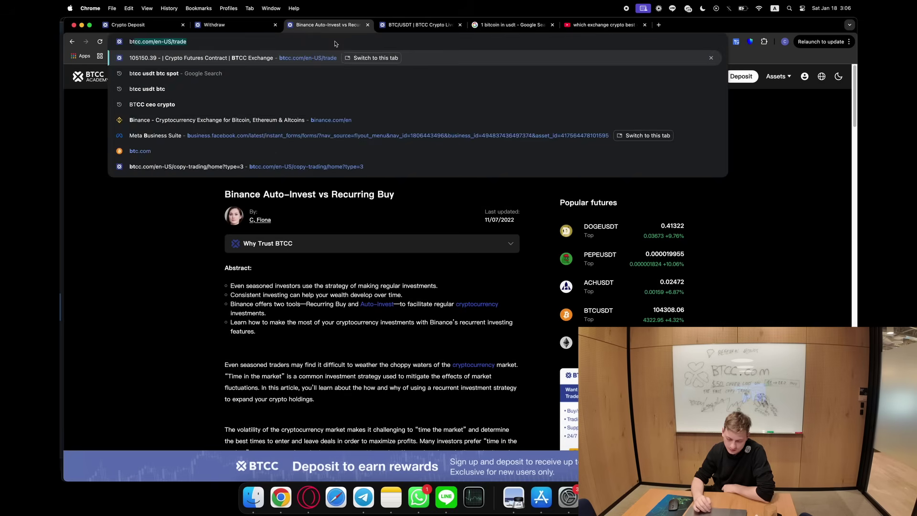
text(c usdt f)
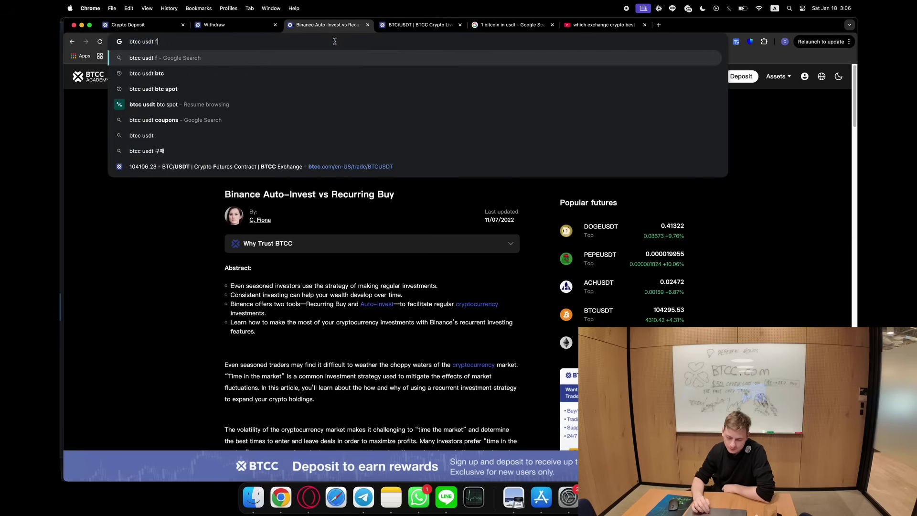
text(or eur)
key(Return)
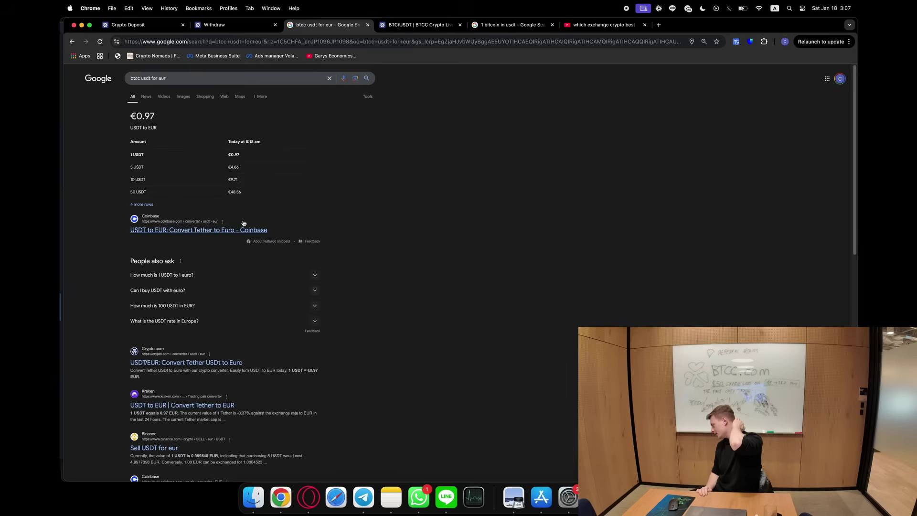
- Scroll the results showing 1 USDT at €0.97, then return to BTCC's Withdraw page
scroll(244, 223, down, 3)
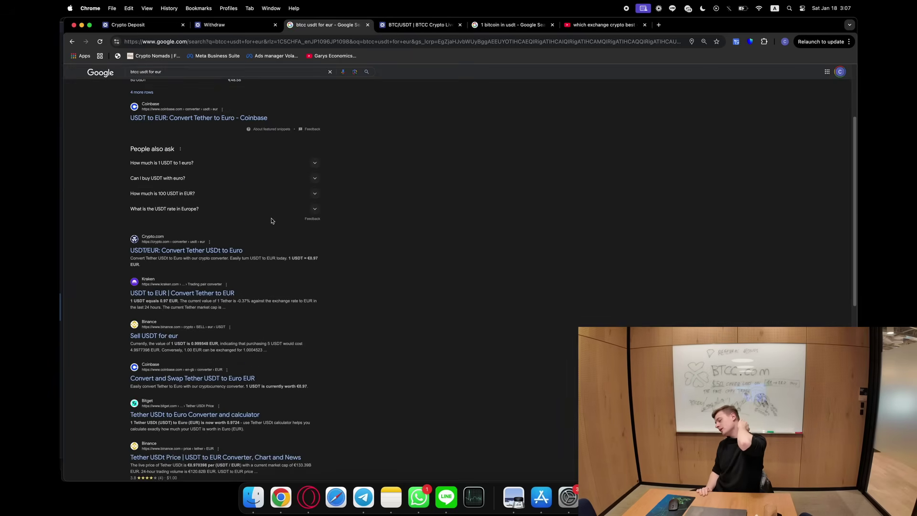
scroll(271, 220, down, 1)
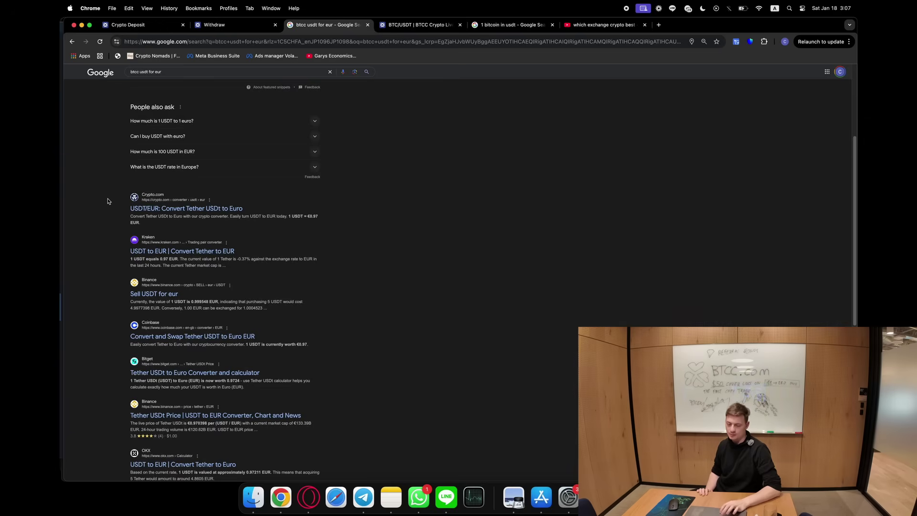
scroll(108, 201, down, 2)
scroll(108, 200, down, 3)
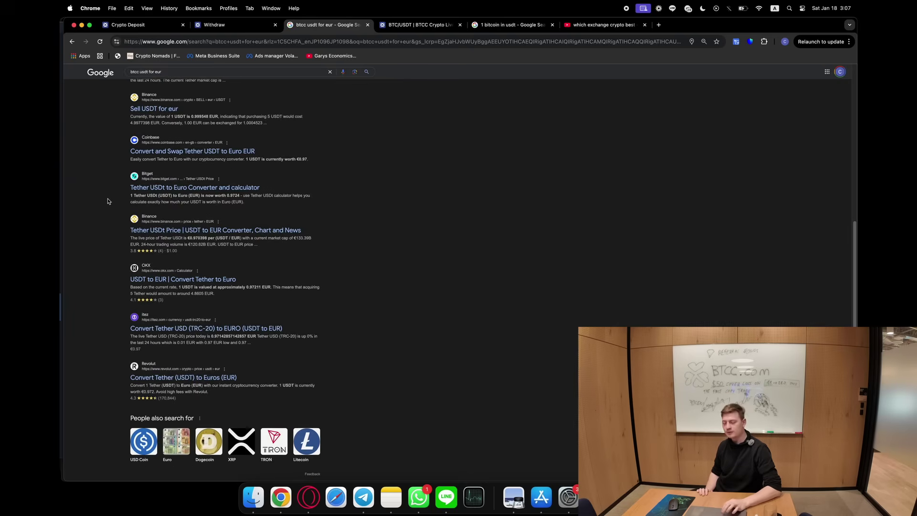
scroll(108, 201, down, 3)
scroll(107, 201, up, 10)
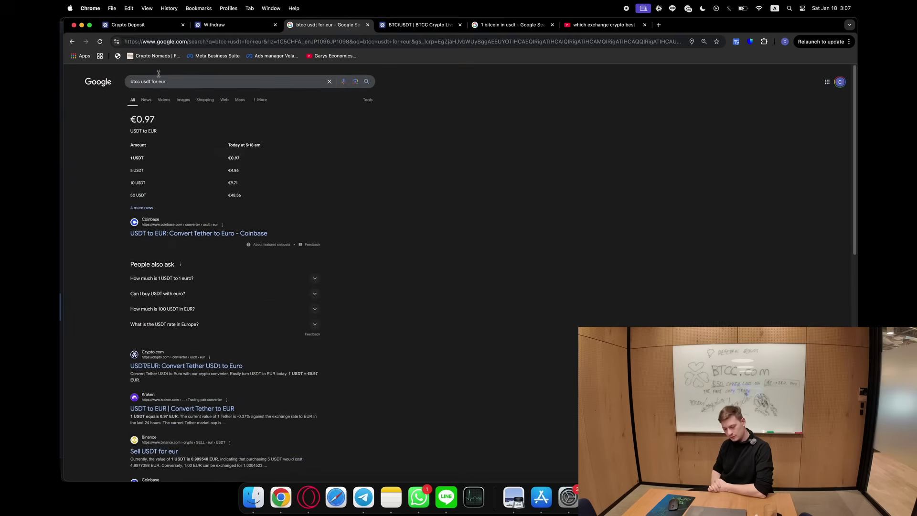
click(237, 28)
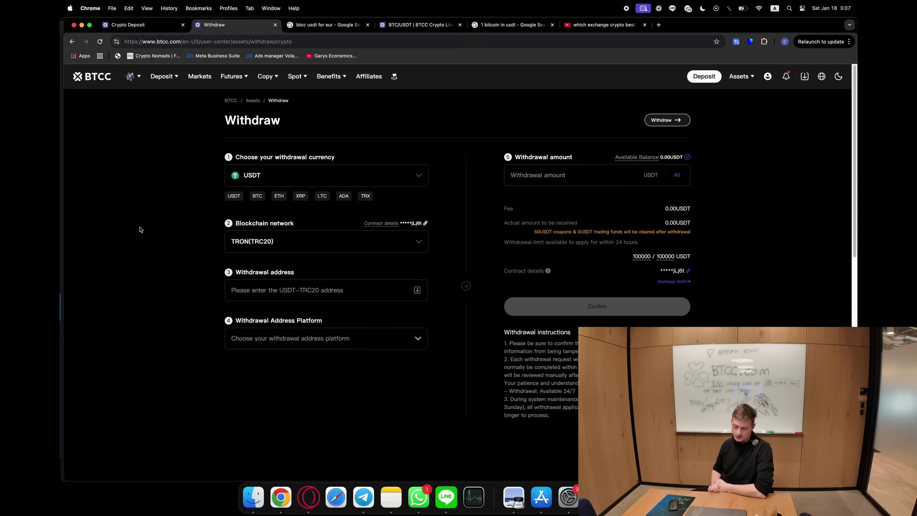
- Check the Crypto Deposit and Withdraw tabs, then close the 'btcc usdt for eur' search tab
click(137, 27)
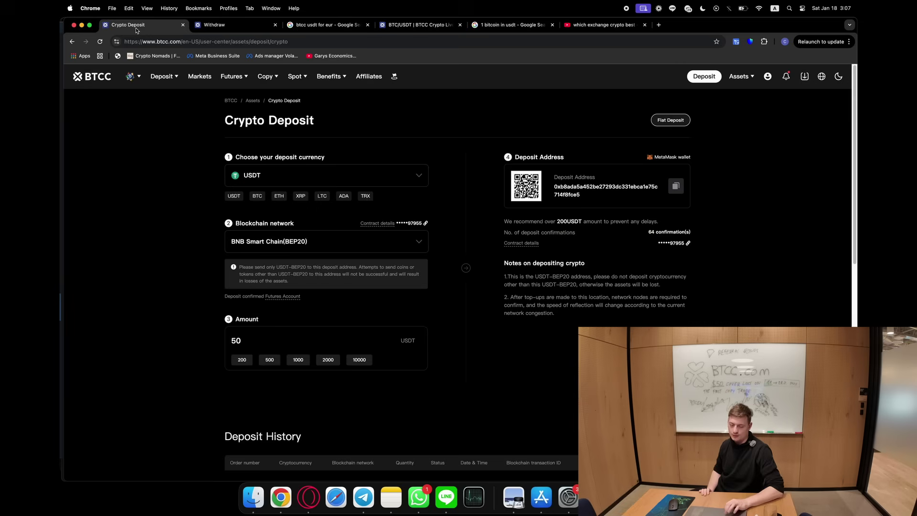
click(208, 27)
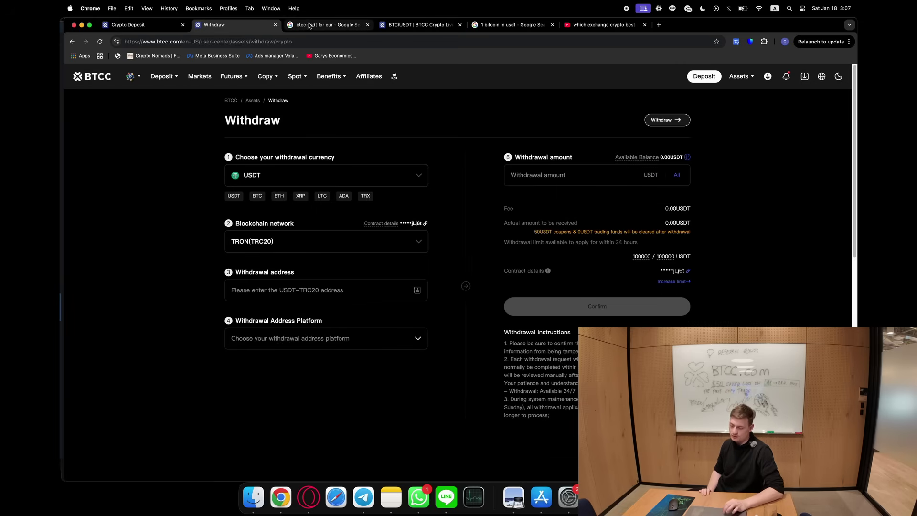
click(325, 25)
click(367, 25)
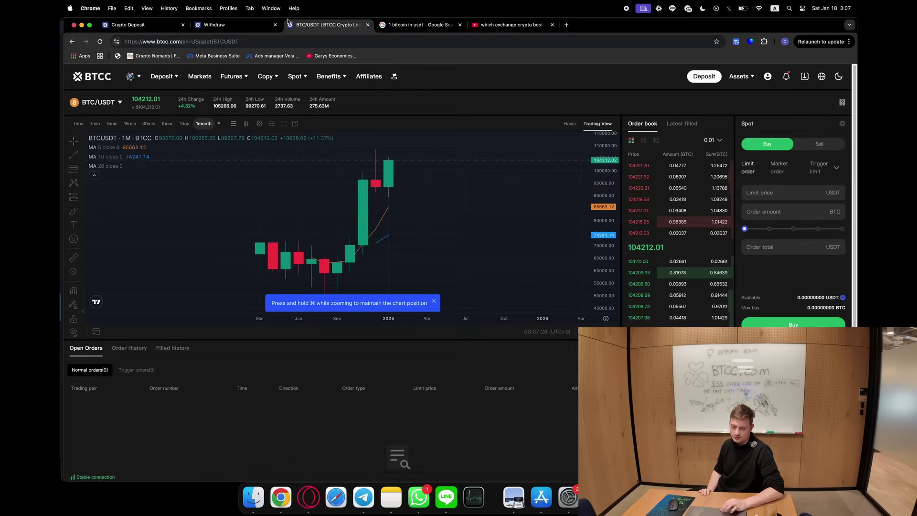
- Return to the BTC/USDT spot page, bring up the account menu, and zoom the 1-month chart
click(236, 25)
click(320, 27)
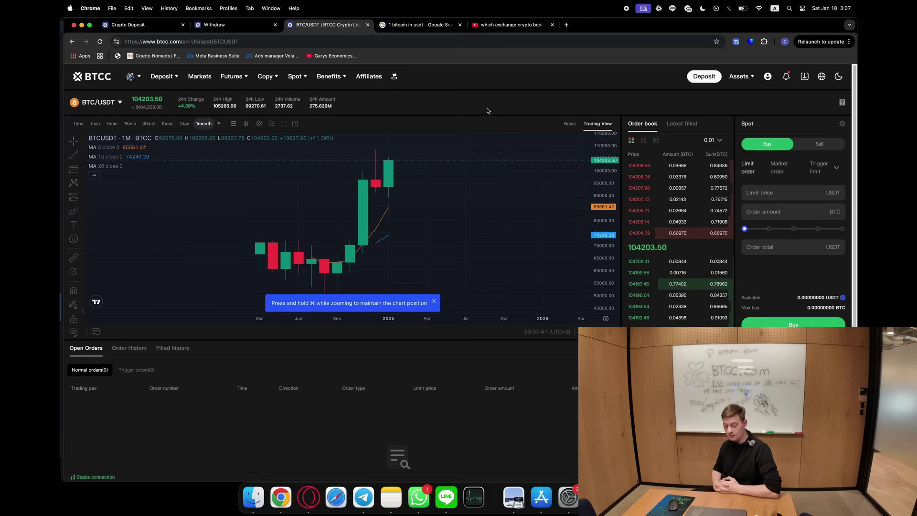
mouse_move(742, 83)
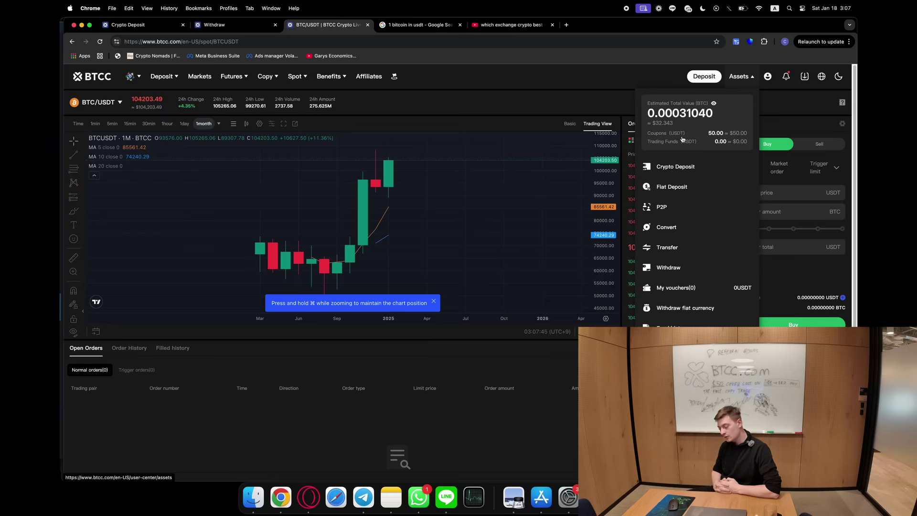
mouse_move(329, 78)
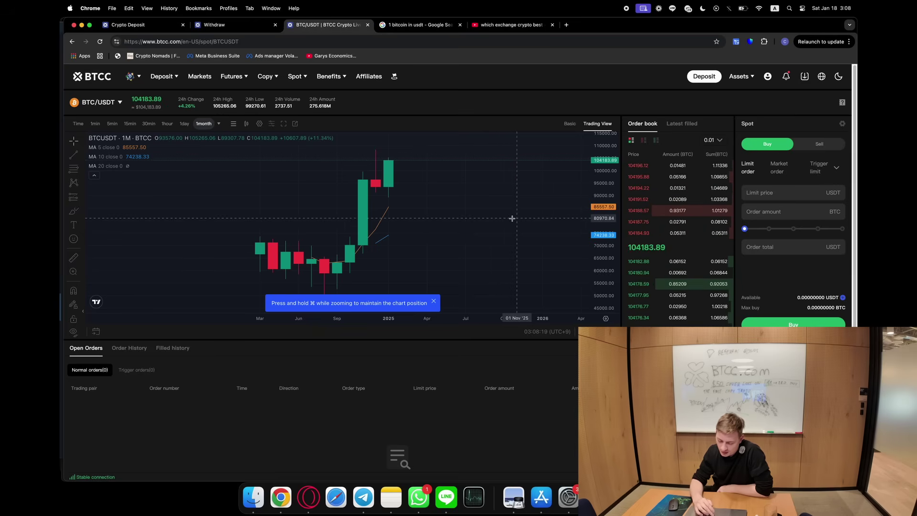
scroll(512, 218, down, 2)
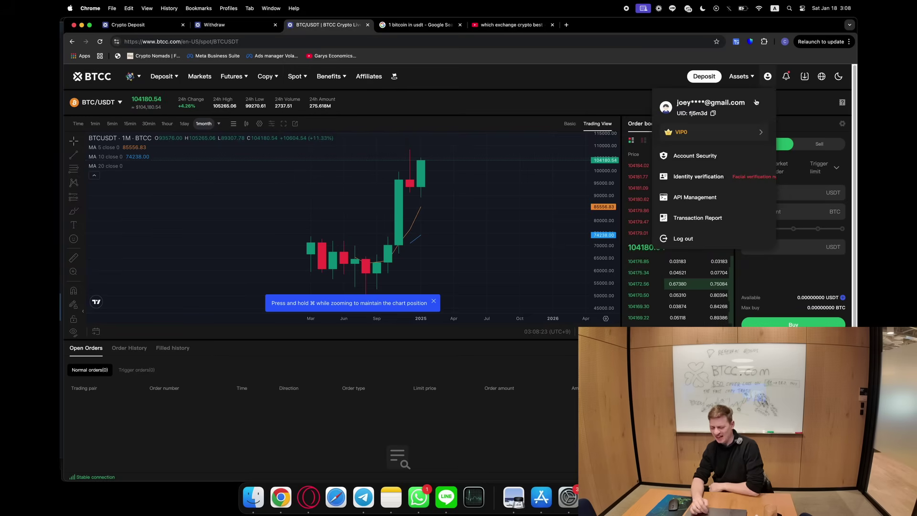
- Open BTCC's Account Security settings and scroll through them
click(695, 155)
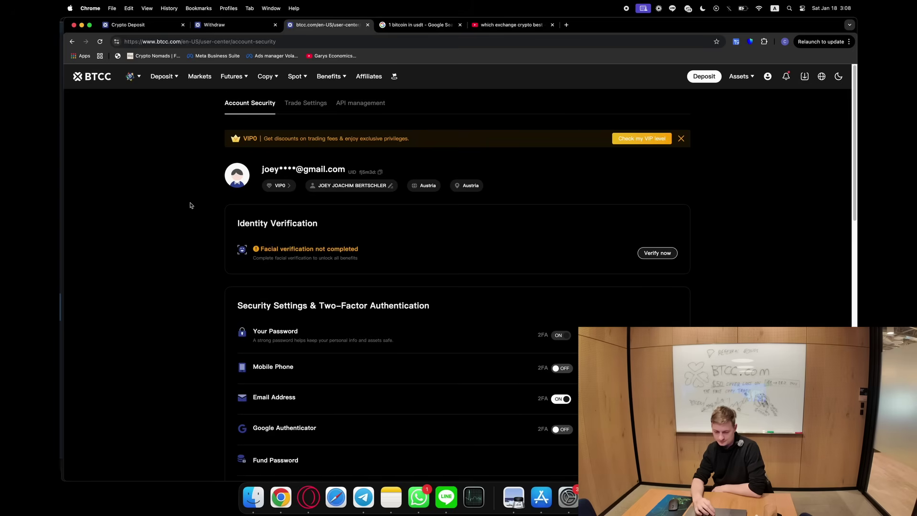
scroll(190, 205, down, 3)
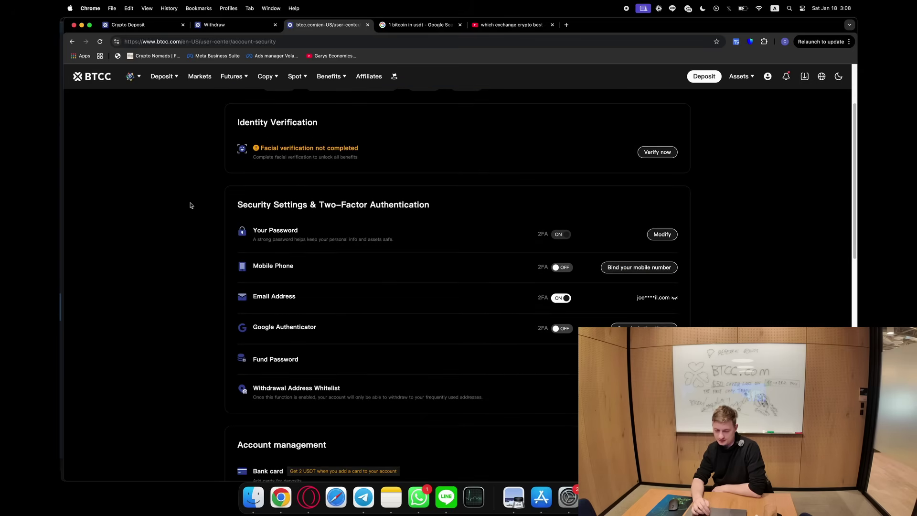
scroll(190, 205, down, 10)
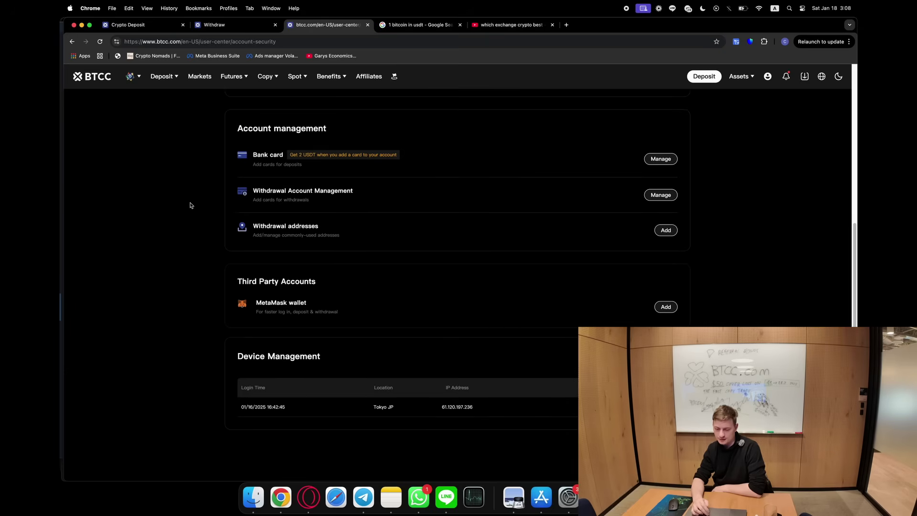
scroll(214, 208, up, 15)
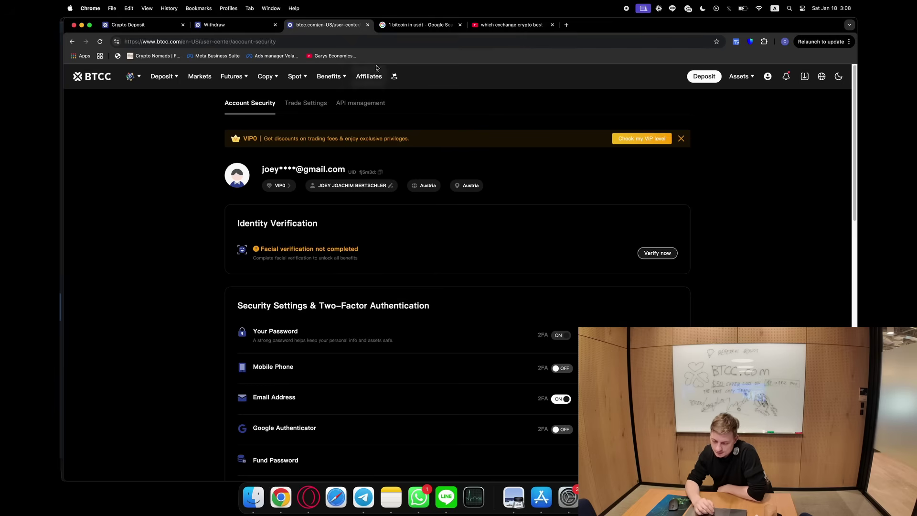
- Cycle through the Withdraw, Crypto Deposit and Account Security tabs
click(224, 25)
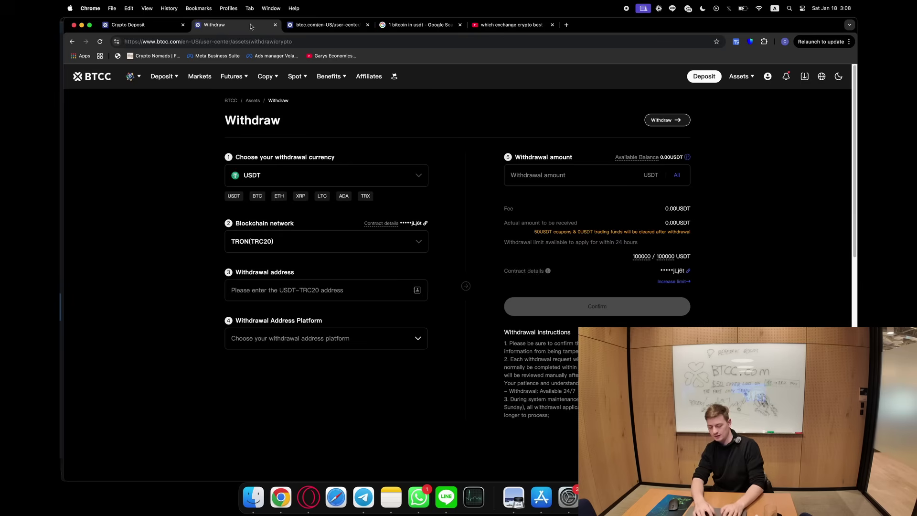
click(150, 29)
key(ctrl+Tab)
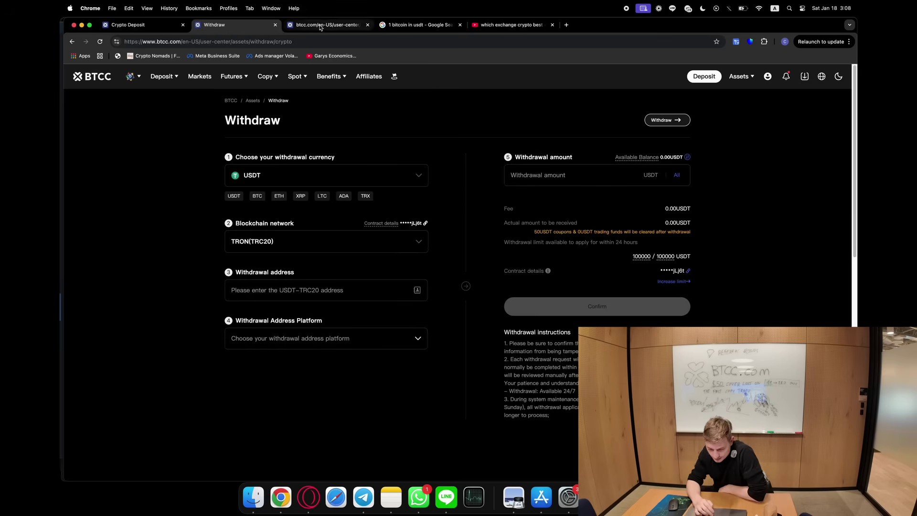
key(ctrl+Tab)
- Go back to BTC/USDT spot, dismiss the Notification Center, and switch to the YouTube results
click(73, 40)
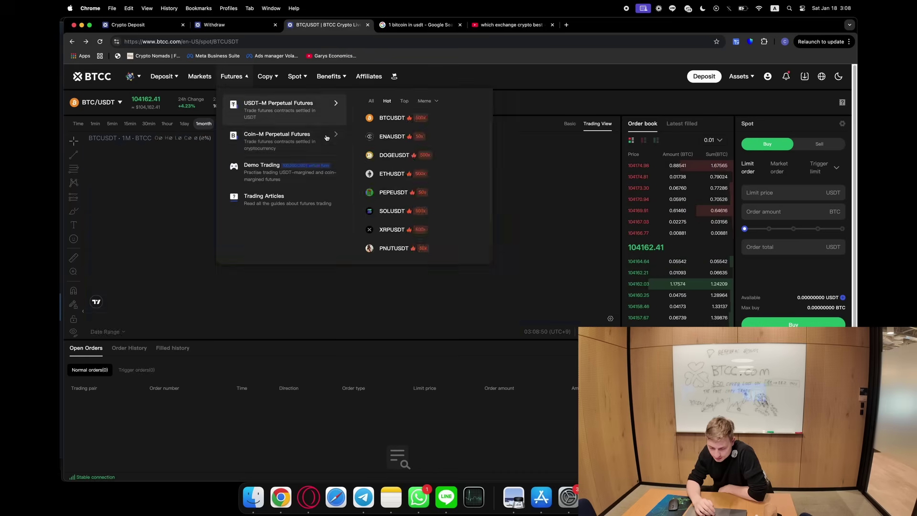
scroll(419, 206, right, 5)
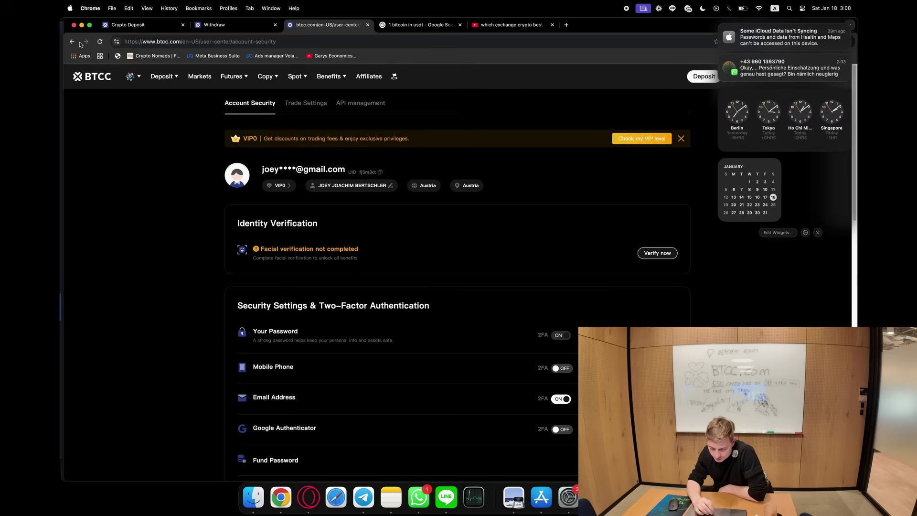
click(72, 41)
click(72, 42)
click(516, 25)
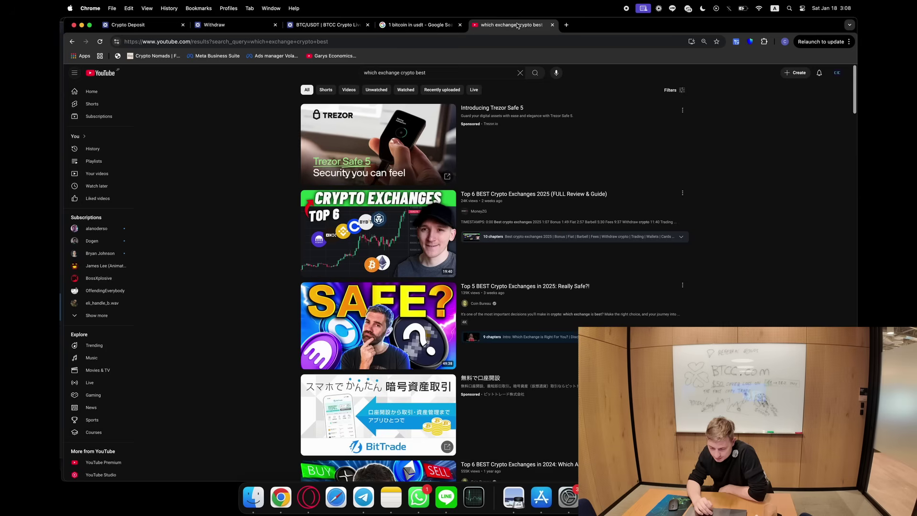
- Replace the YouTube query with 'btcc', then refine it to 'btcc crypto'
click(430, 69)
text(btcc)
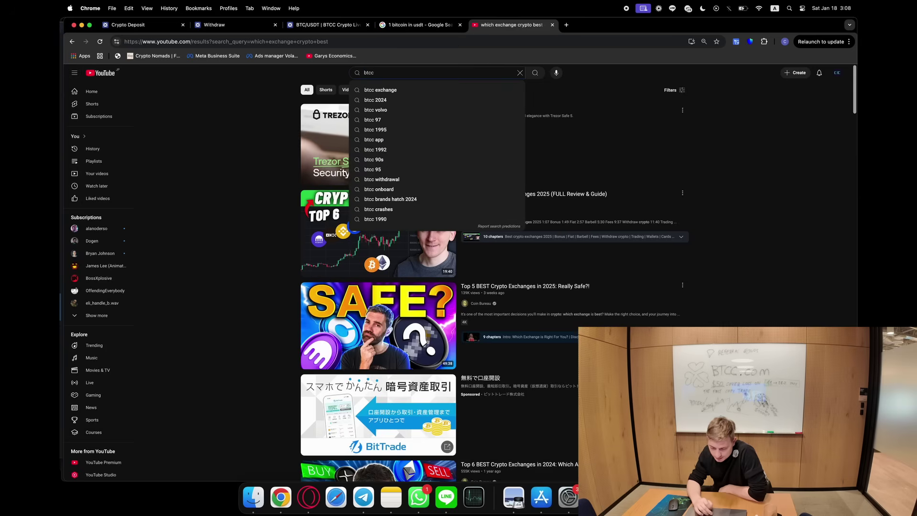
key(Return)
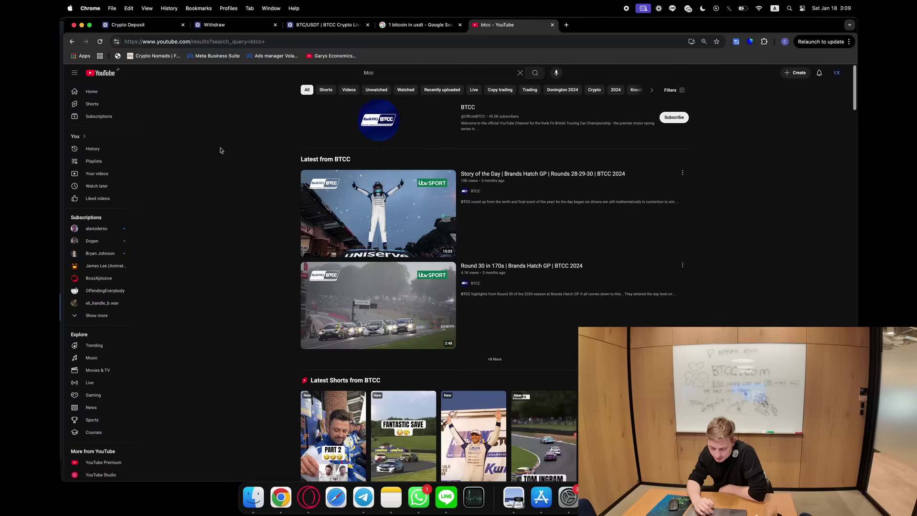
click(419, 75)
text(crypto)
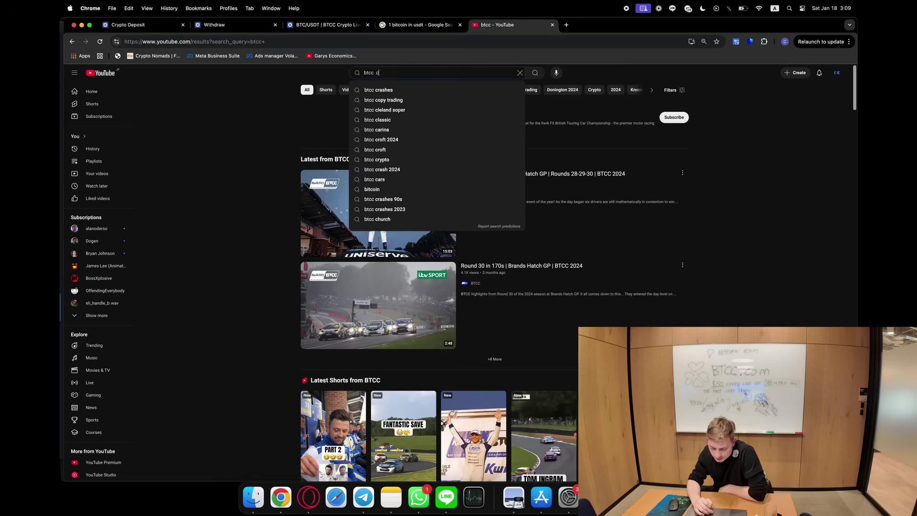
key(Return)
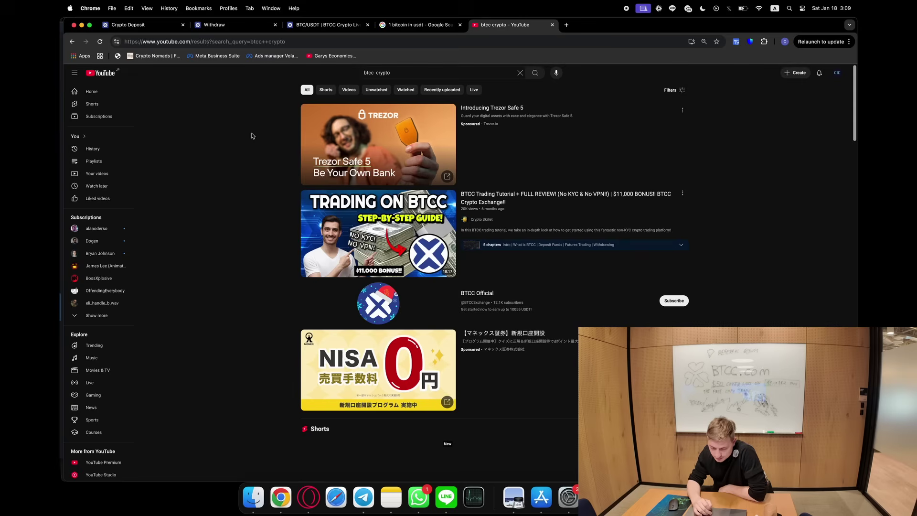
- Scroll down the results and open the 'BTCC Non KYC Crypto Exchange Complete Review' video
scroll(251, 135, down, 2)
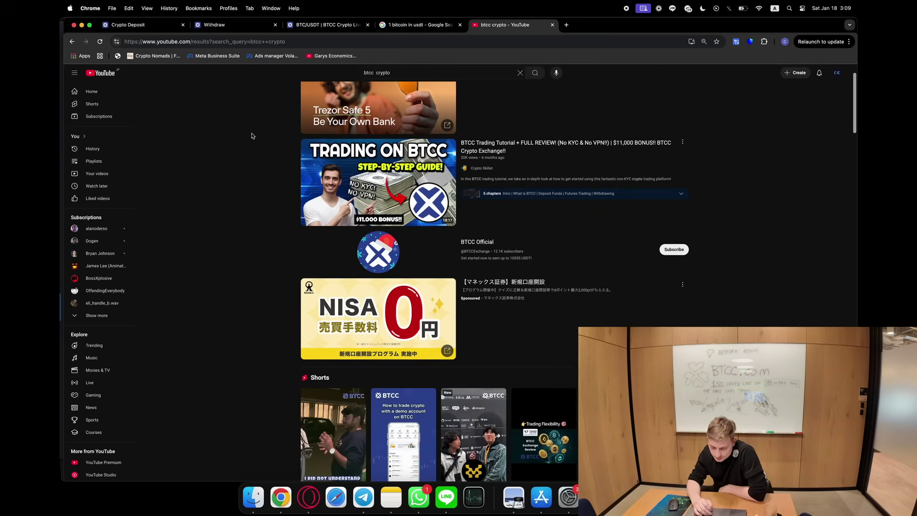
scroll(252, 136, down, 10)
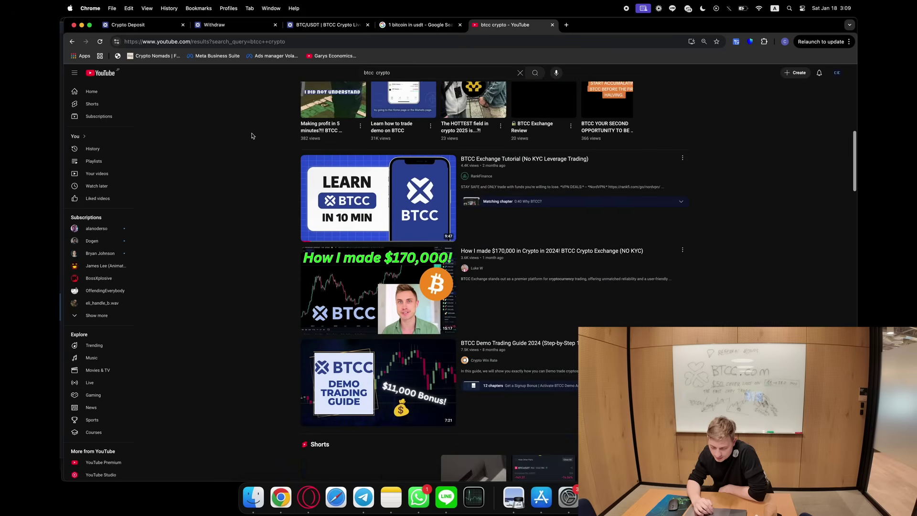
scroll(251, 135, down, 3)
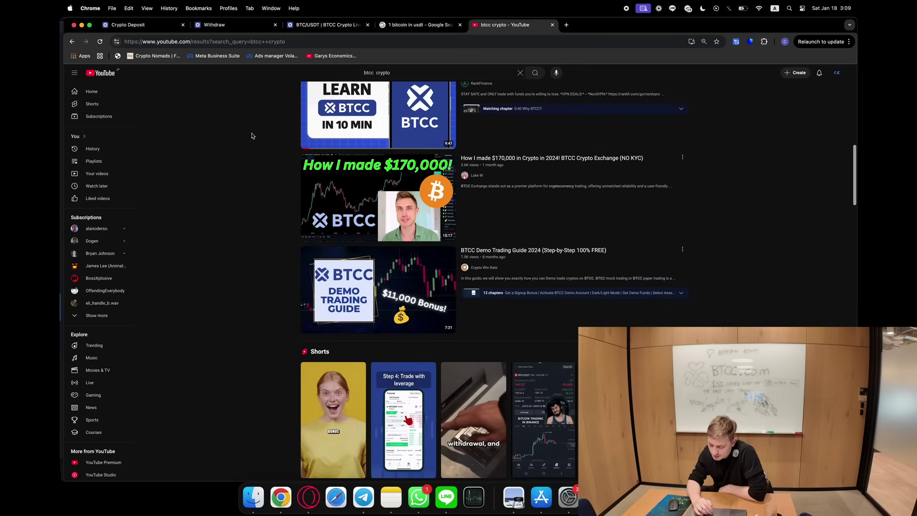
scroll(251, 135, down, 3)
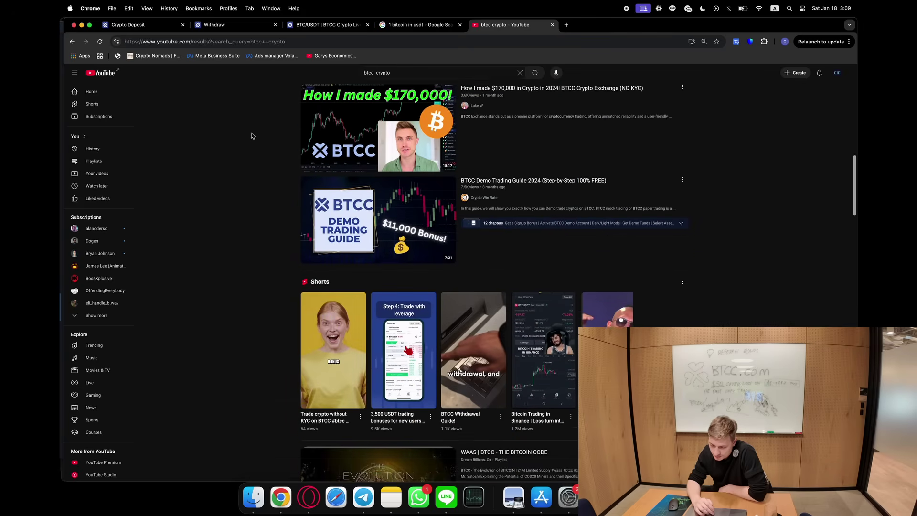
scroll(252, 136, down, 5)
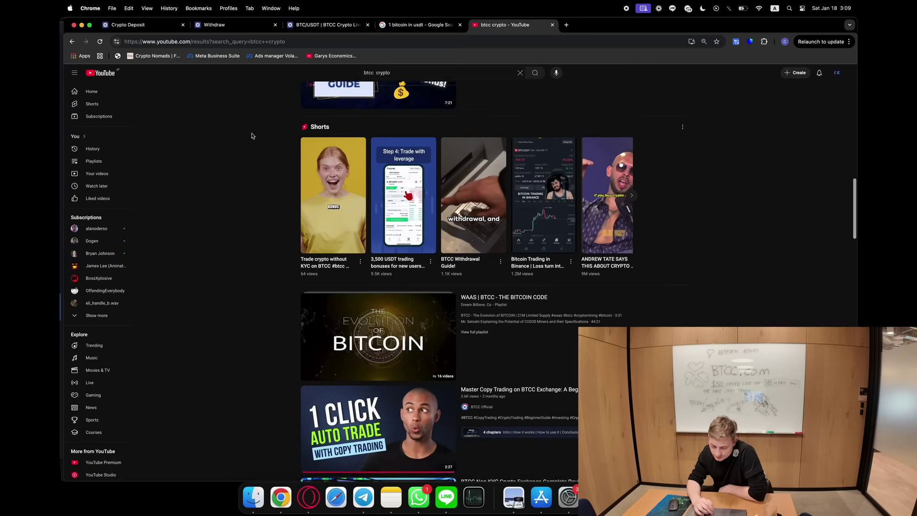
scroll(252, 135, down, 1)
scroll(251, 135, down, 4)
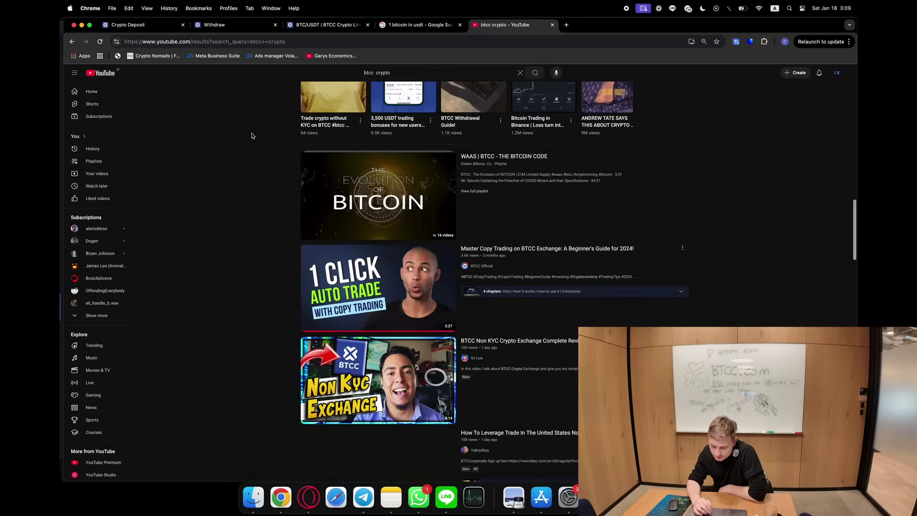
scroll(252, 136, down, 3)
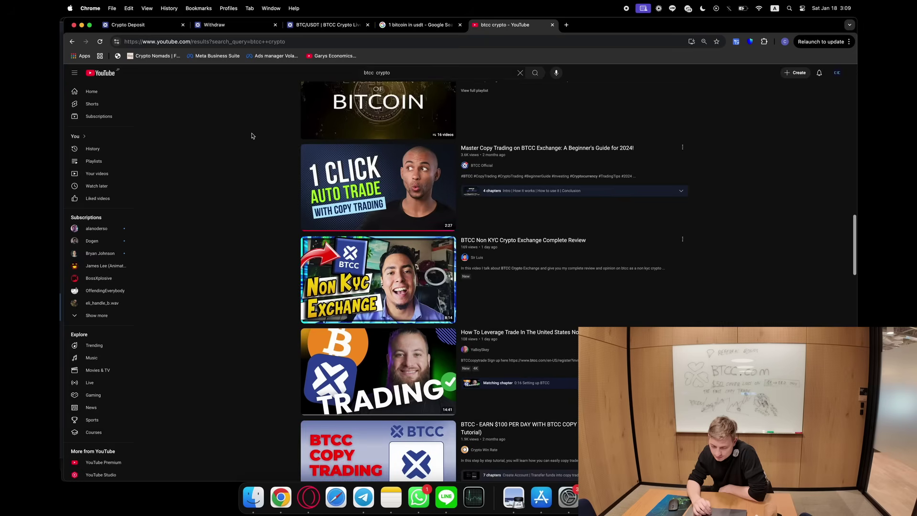
scroll(252, 135, down, 3)
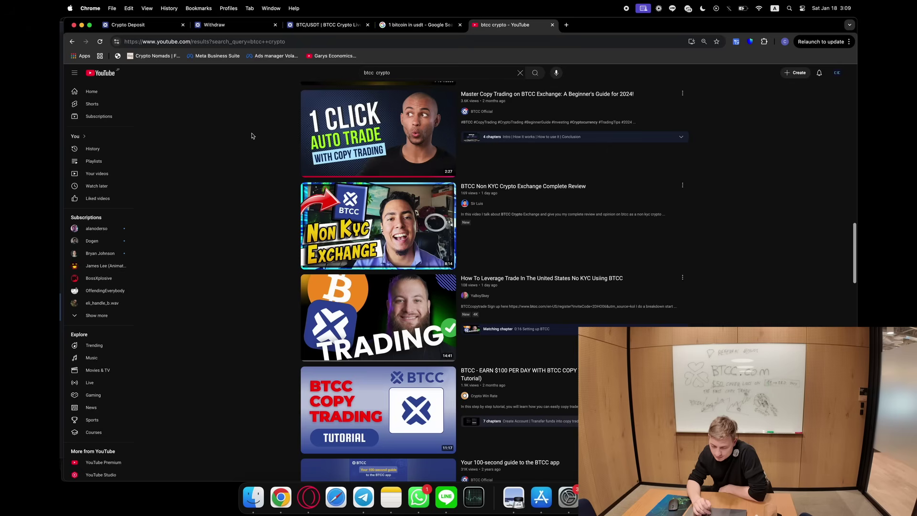
click(416, 204)
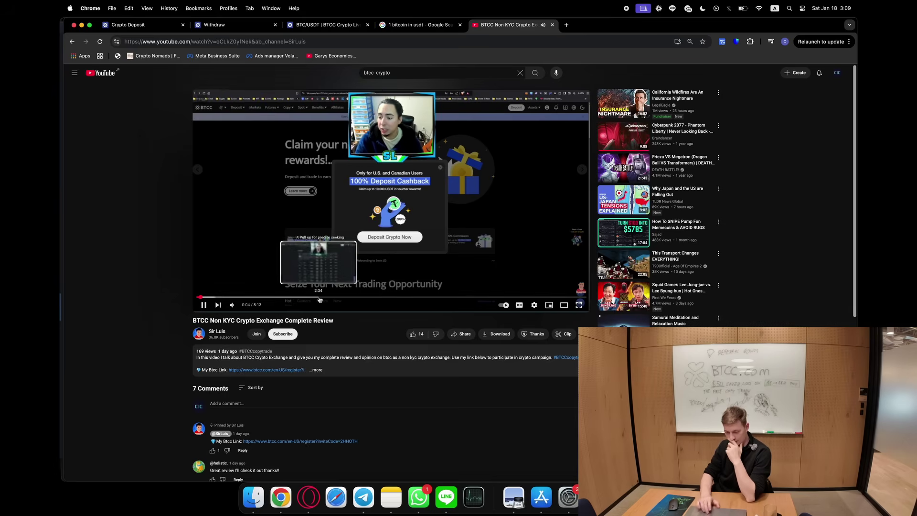
- Skip ahead through the review to about 2:34, 5:13, then 6:42
click(318, 297)
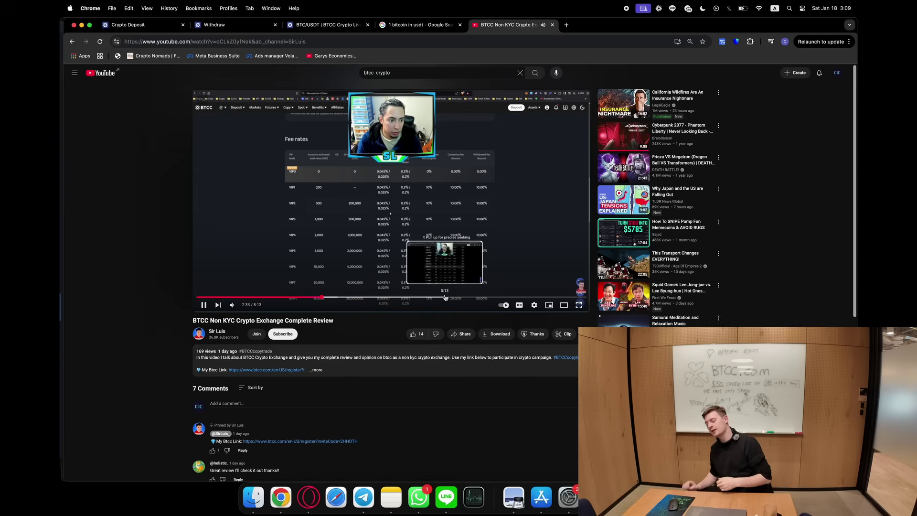
click(444, 297)
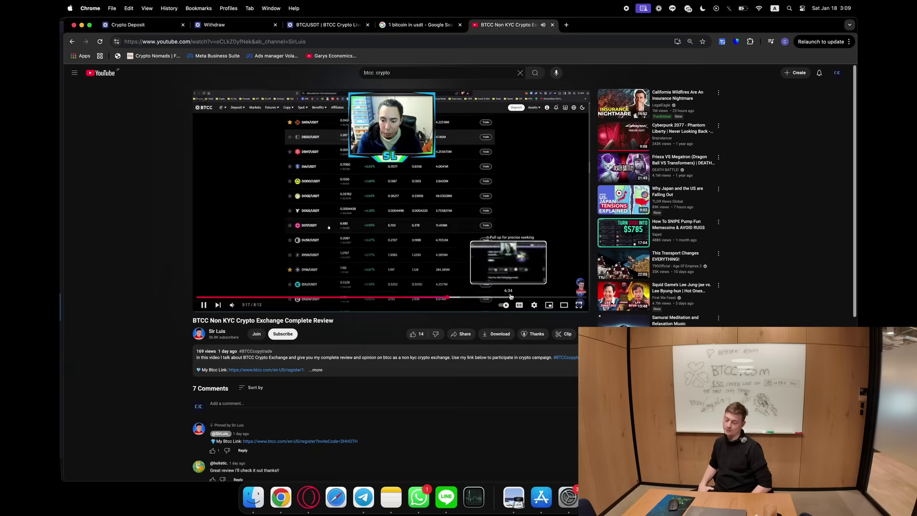
click(515, 296)
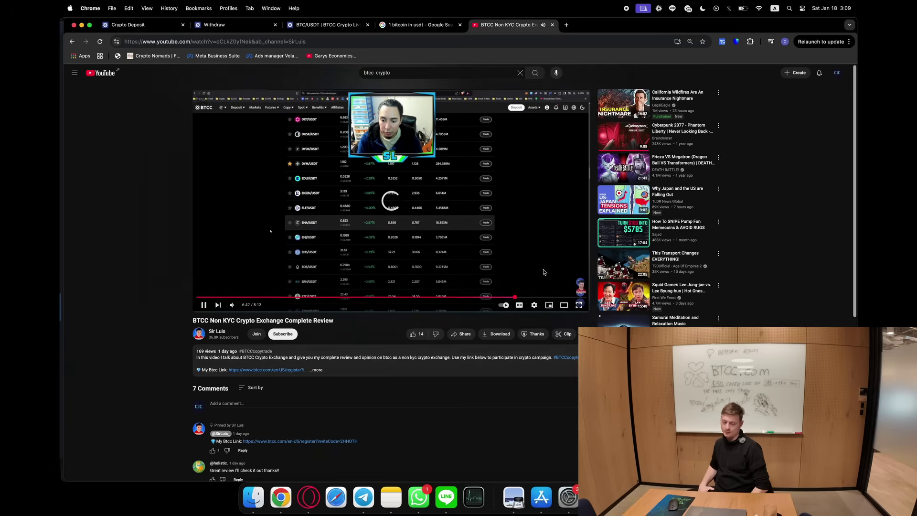
- Pause the review, close the YouTube tab and return to the BTC/USDT spot page
click(486, 261)
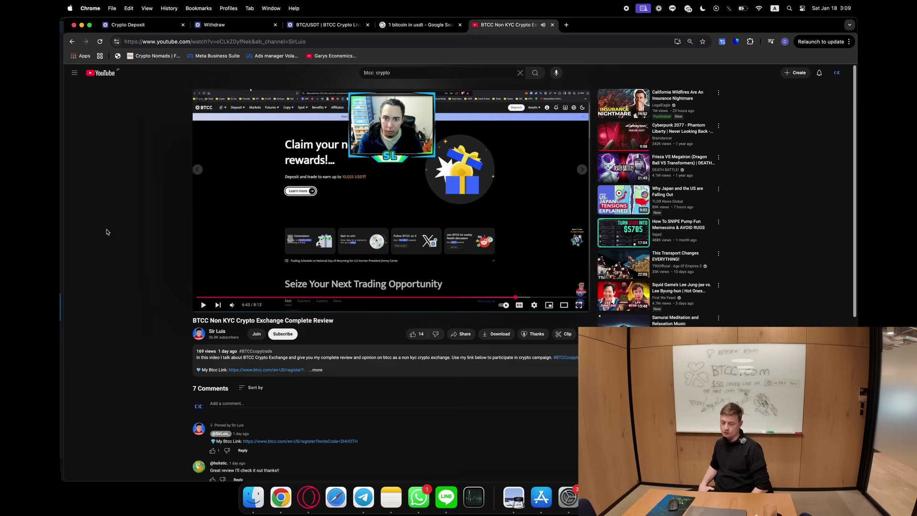
scroll(107, 231, down, 3)
scroll(274, 281, up, 3)
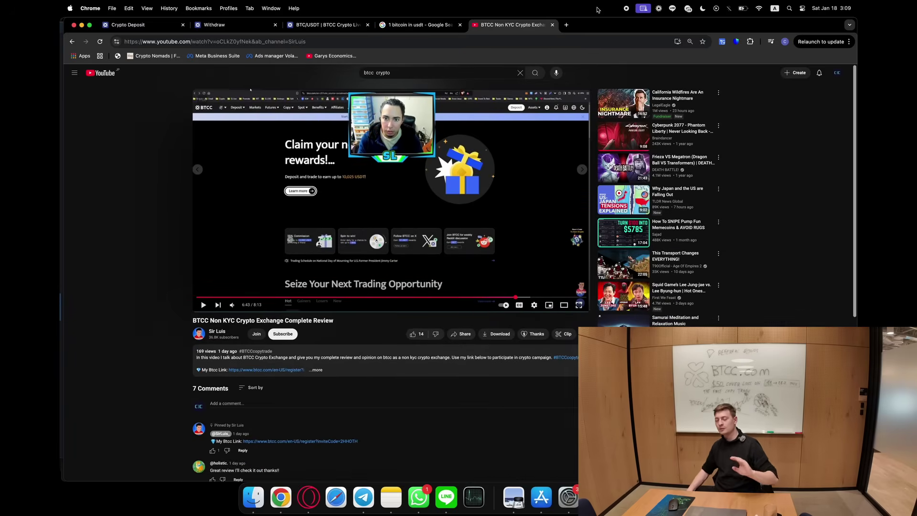
click(552, 25)
click(325, 24)
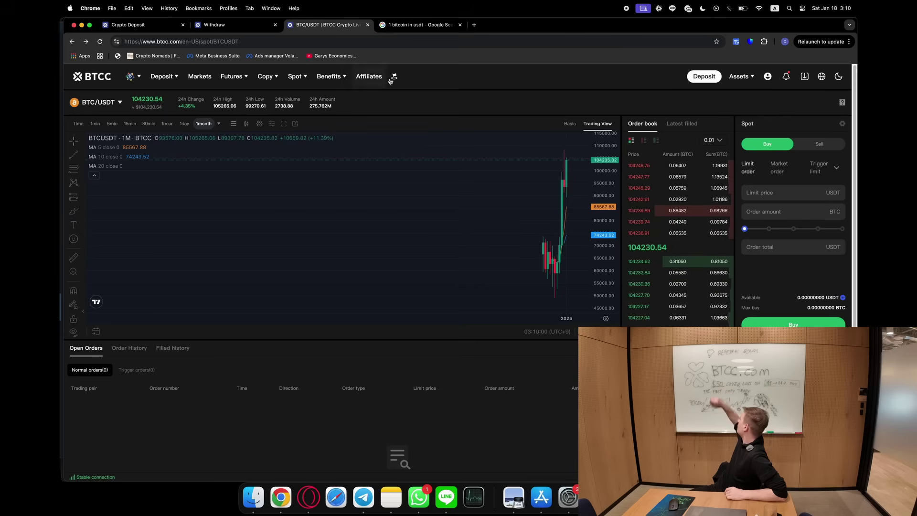